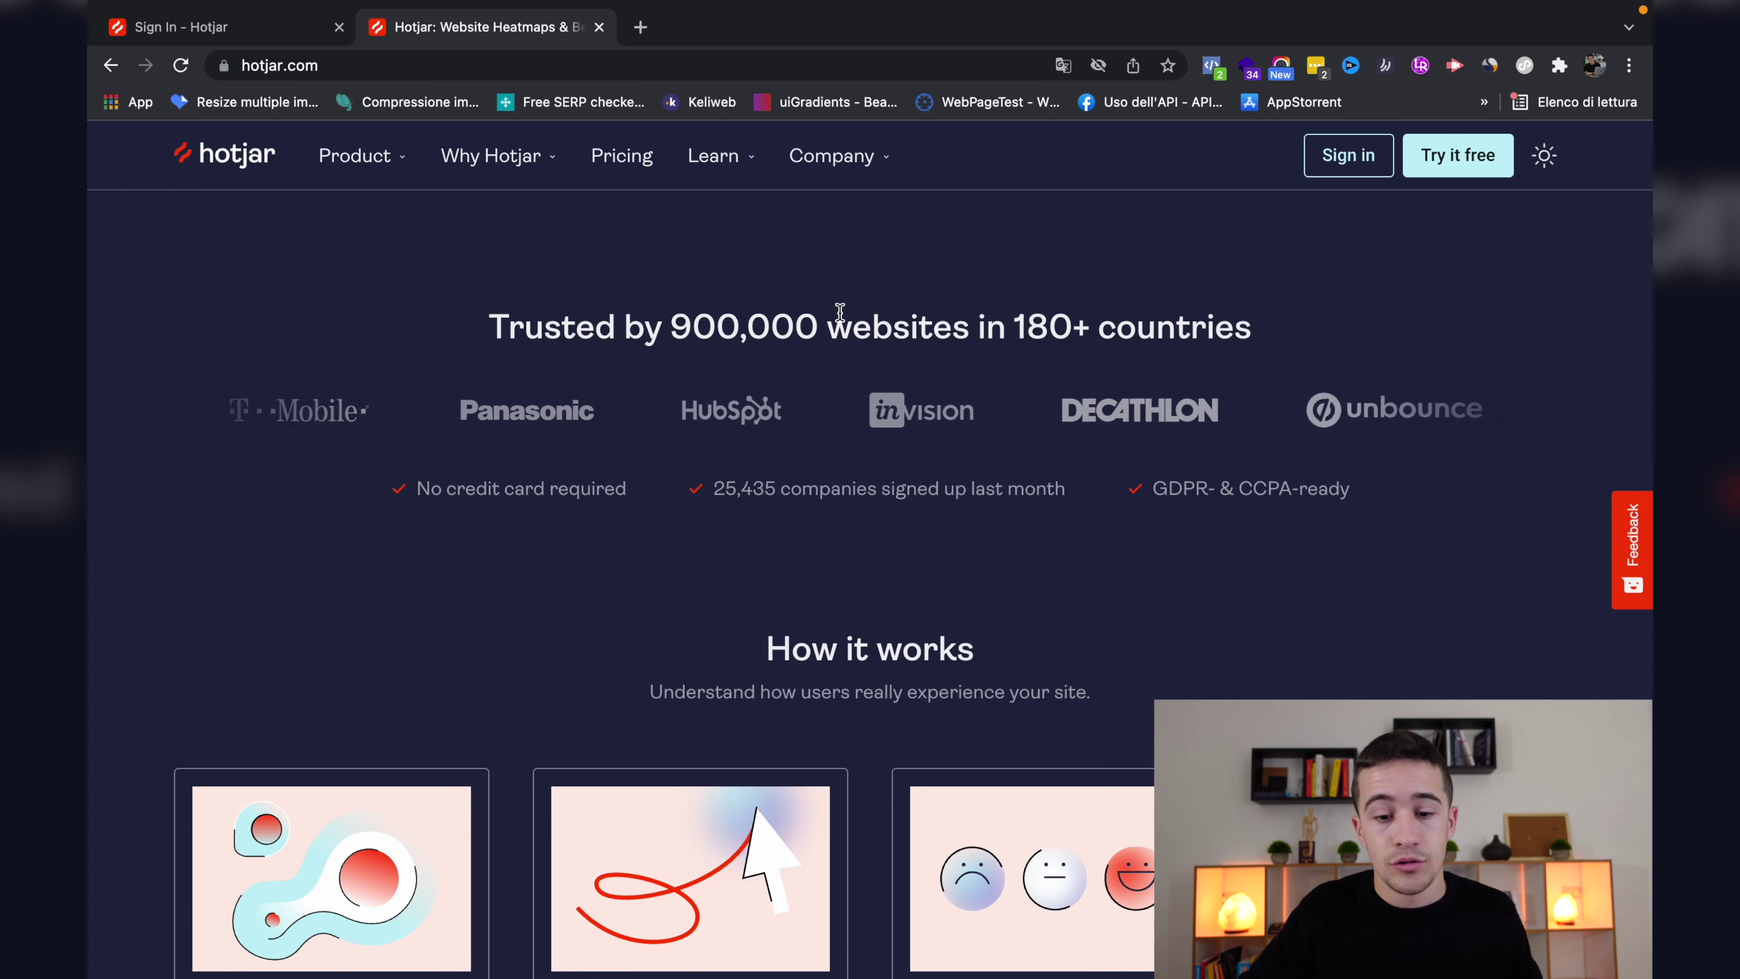
Look through the Hotjar homepage, from the trusted companies and How it works cards to the final Get started section.
scroll(840, 312, "down", 1)
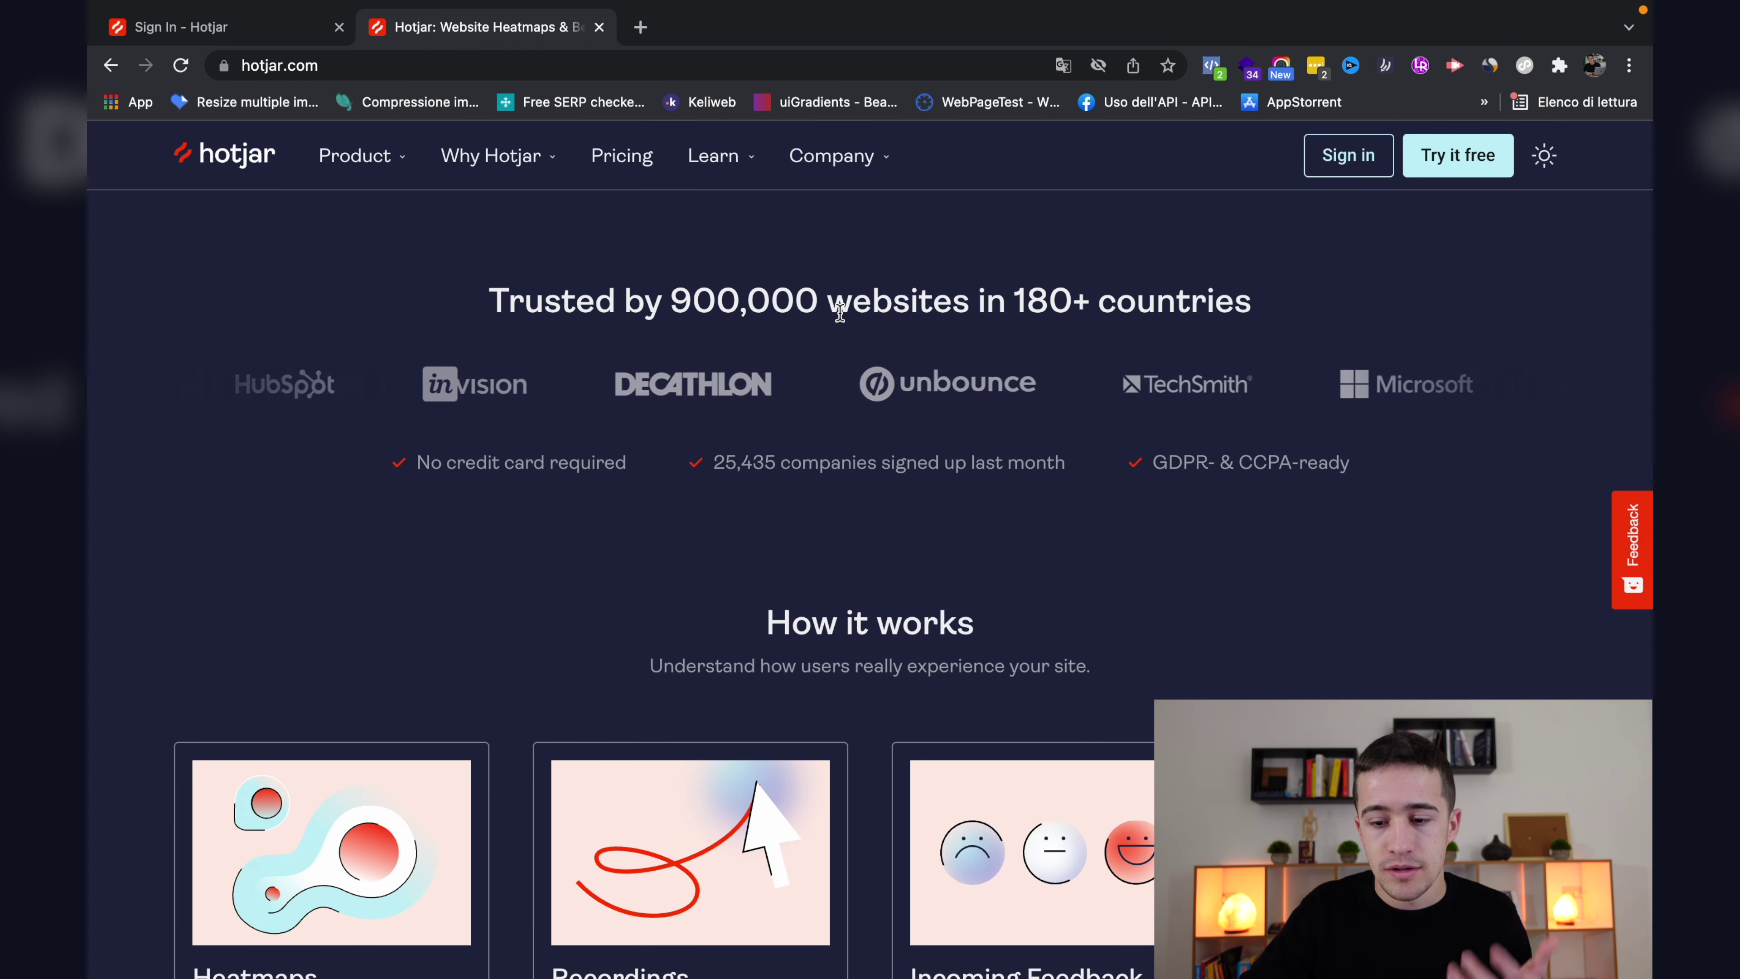
scroll(840, 312, "down", 4)
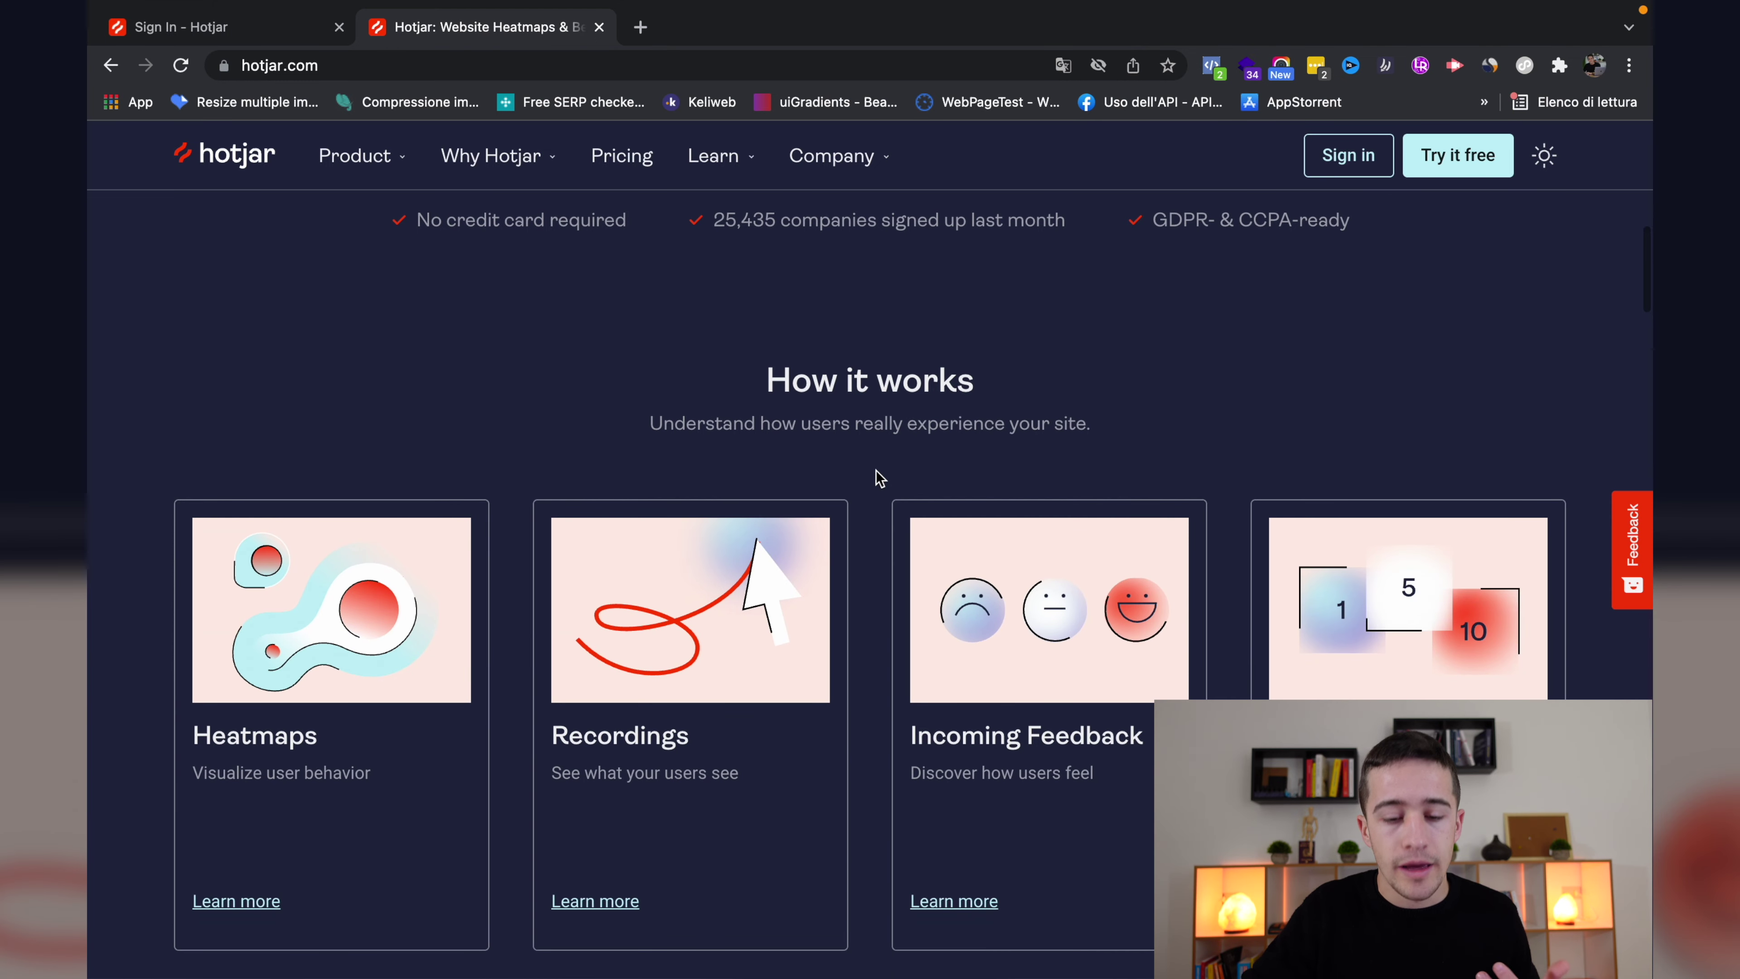
scroll(879, 478, "down", 2)
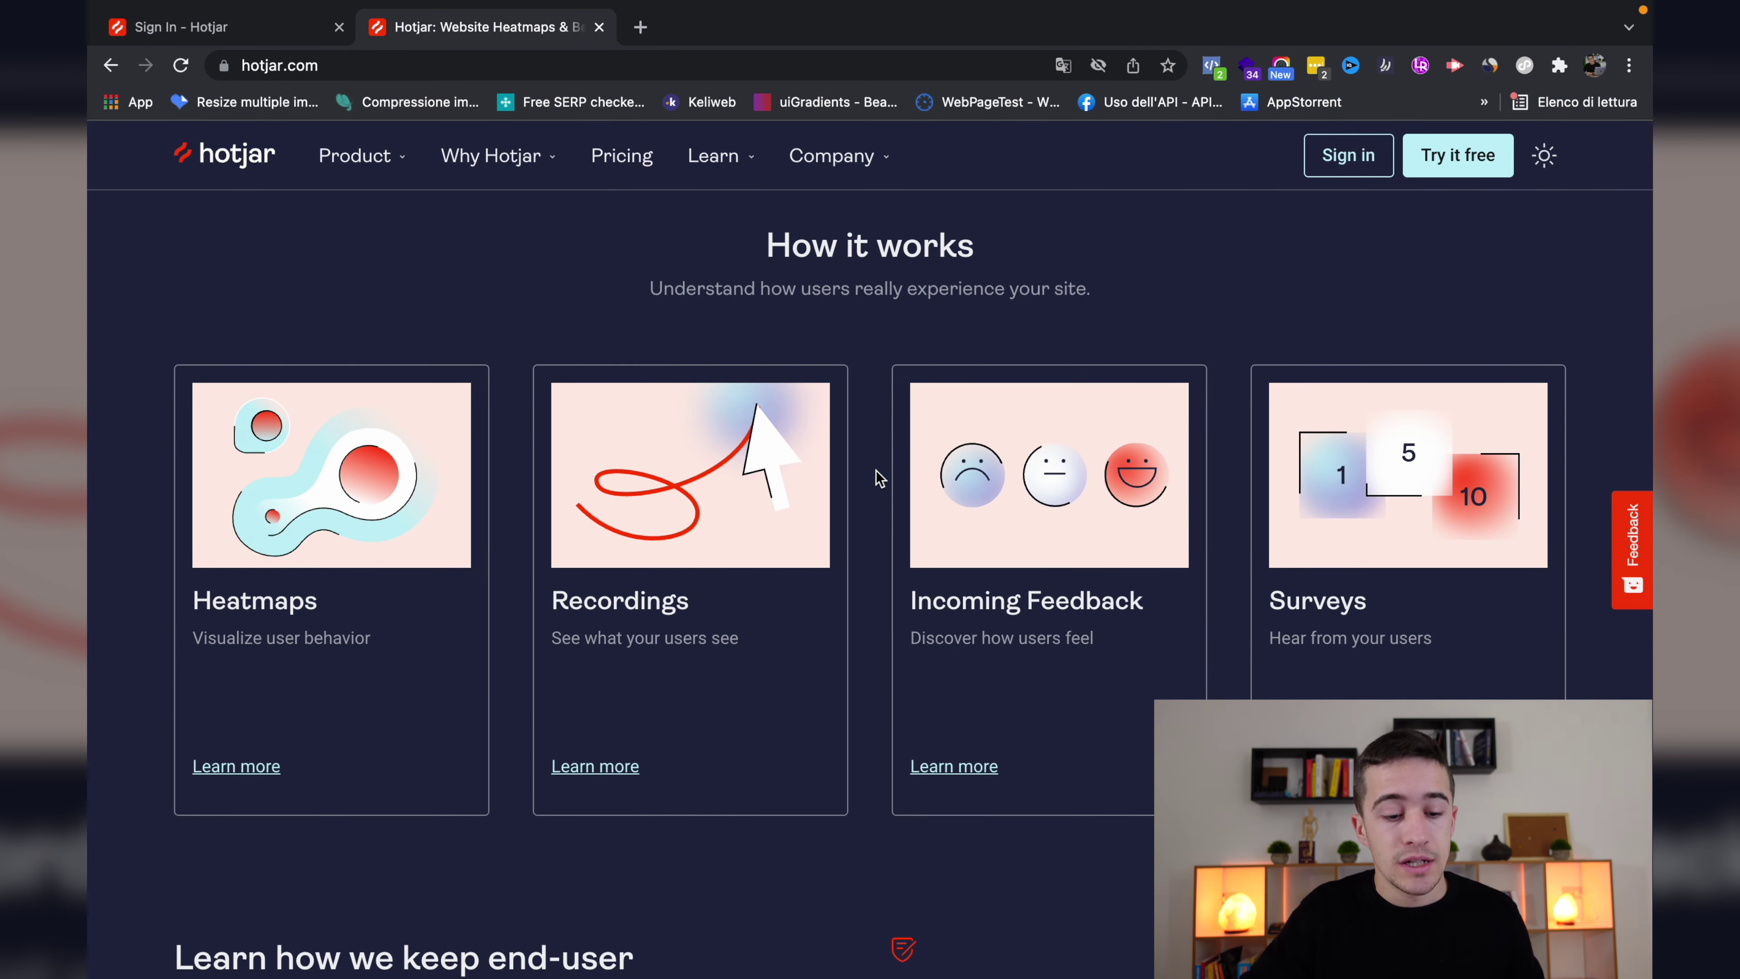
scroll(880, 478, "down", 1)
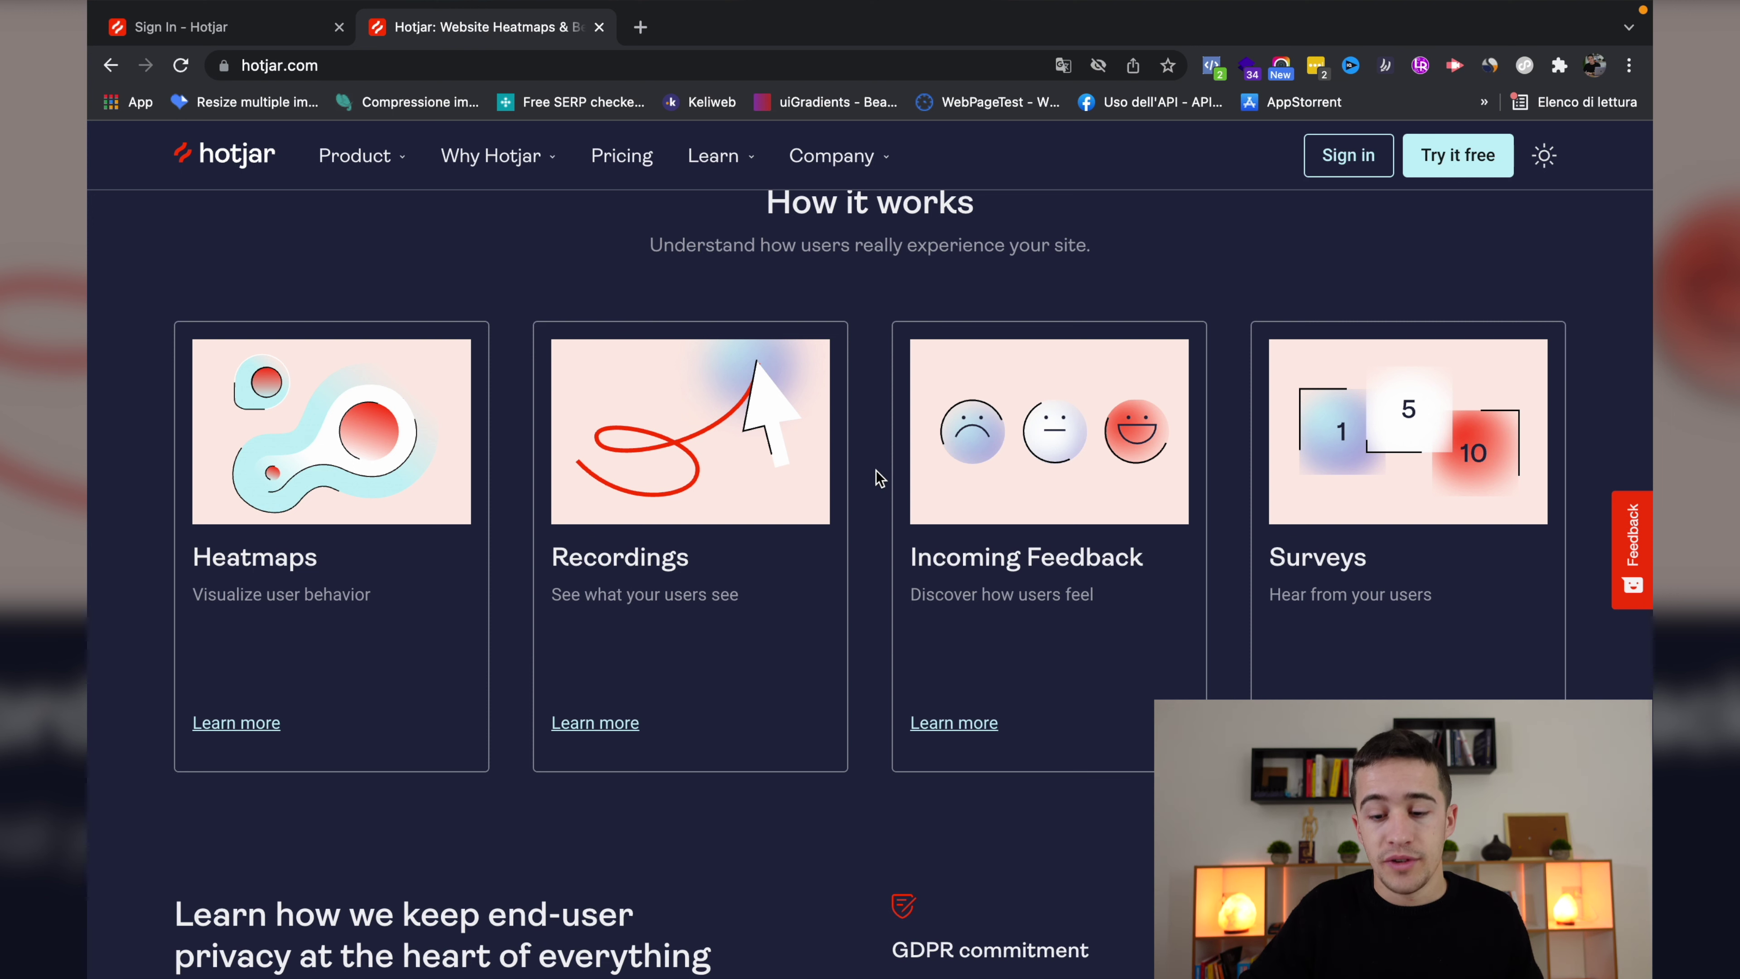
scroll(880, 477, "down", 1)
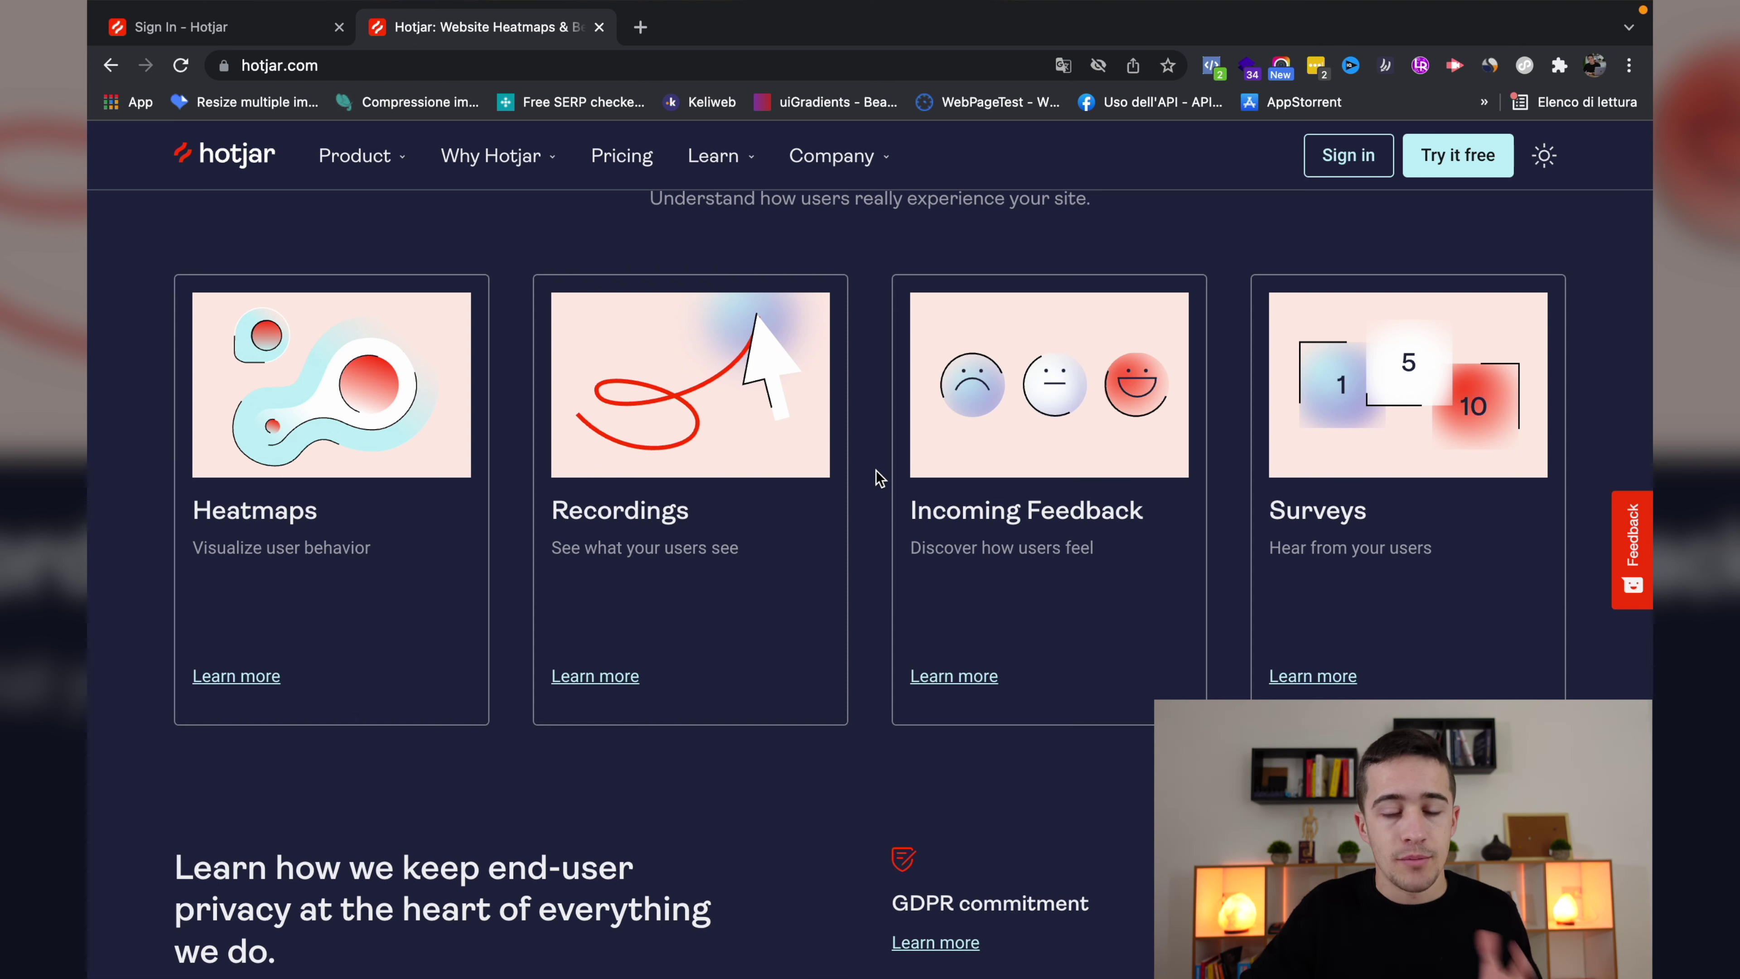
scroll(879, 478, "down", 5)
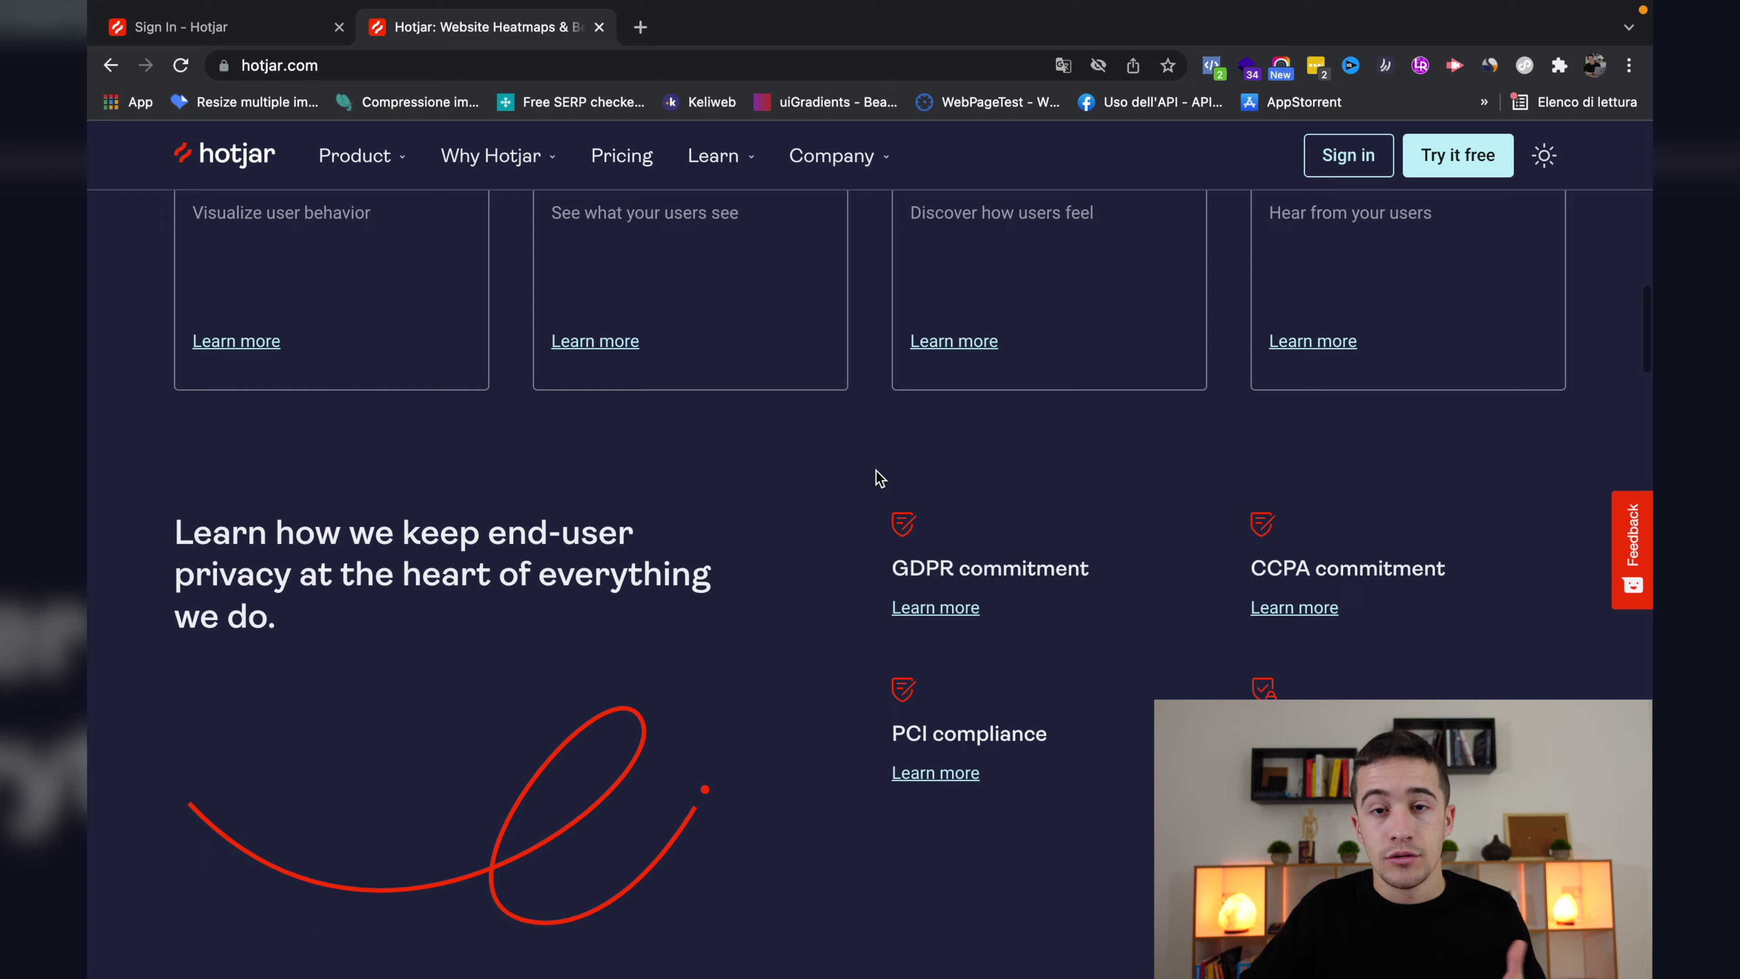
scroll(880, 477, "down", 5)
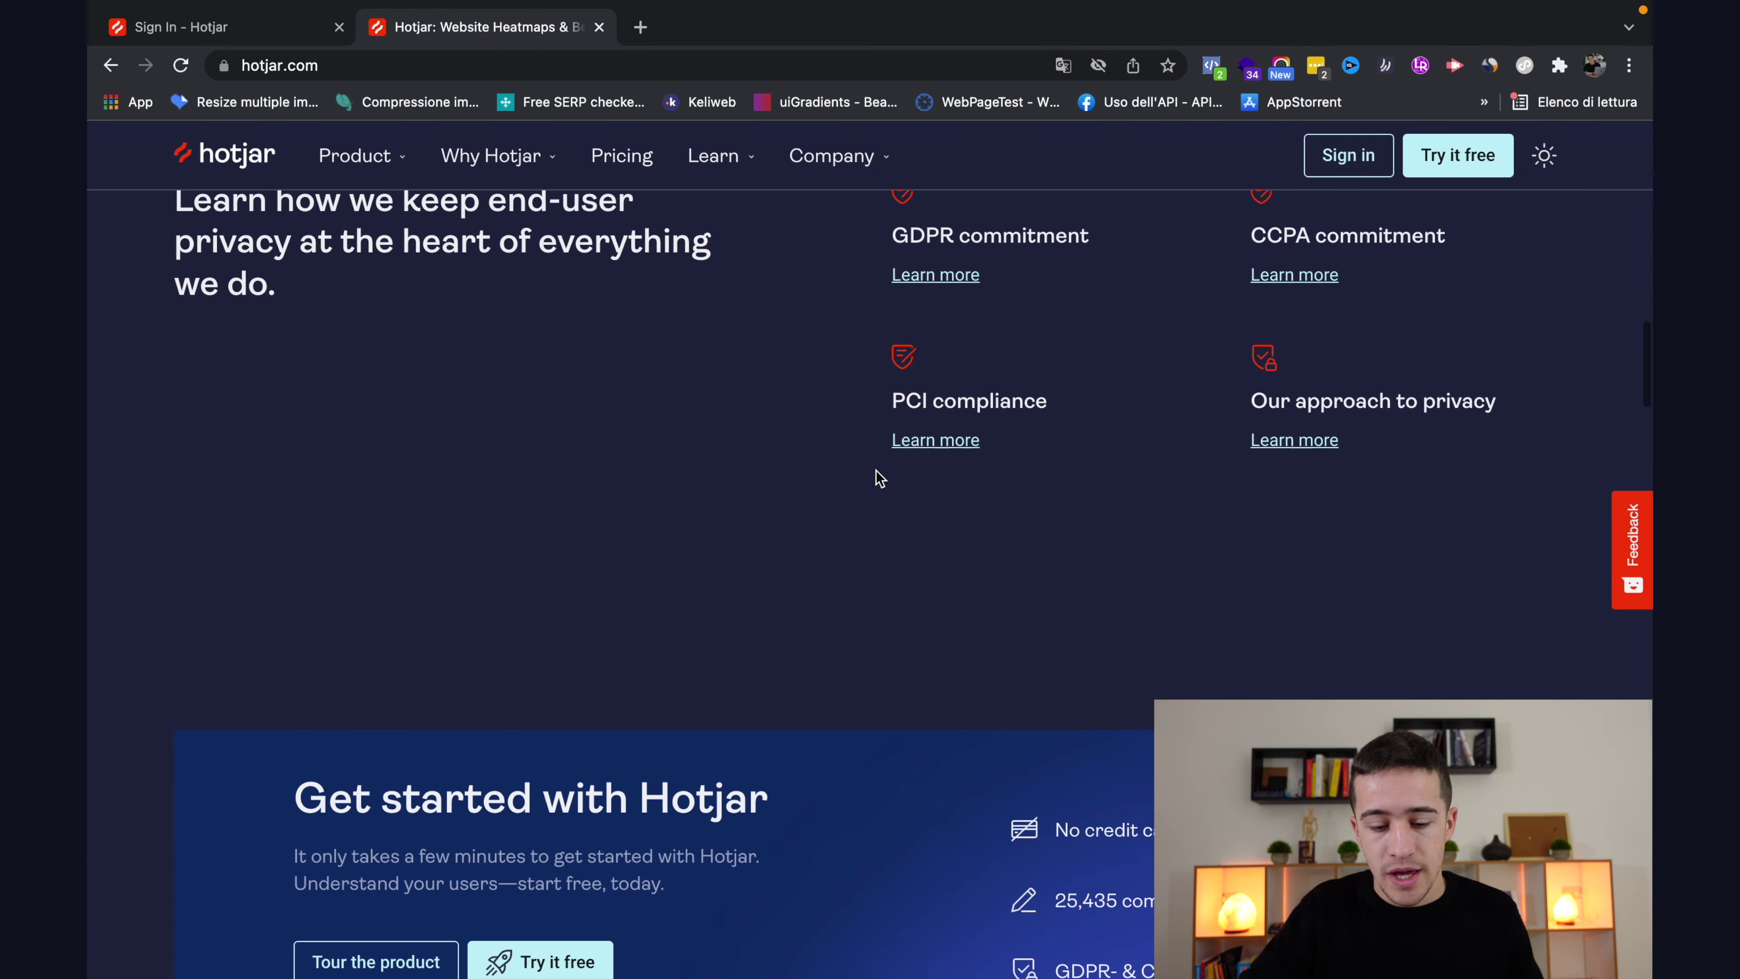
scroll(879, 478, "down", 5)
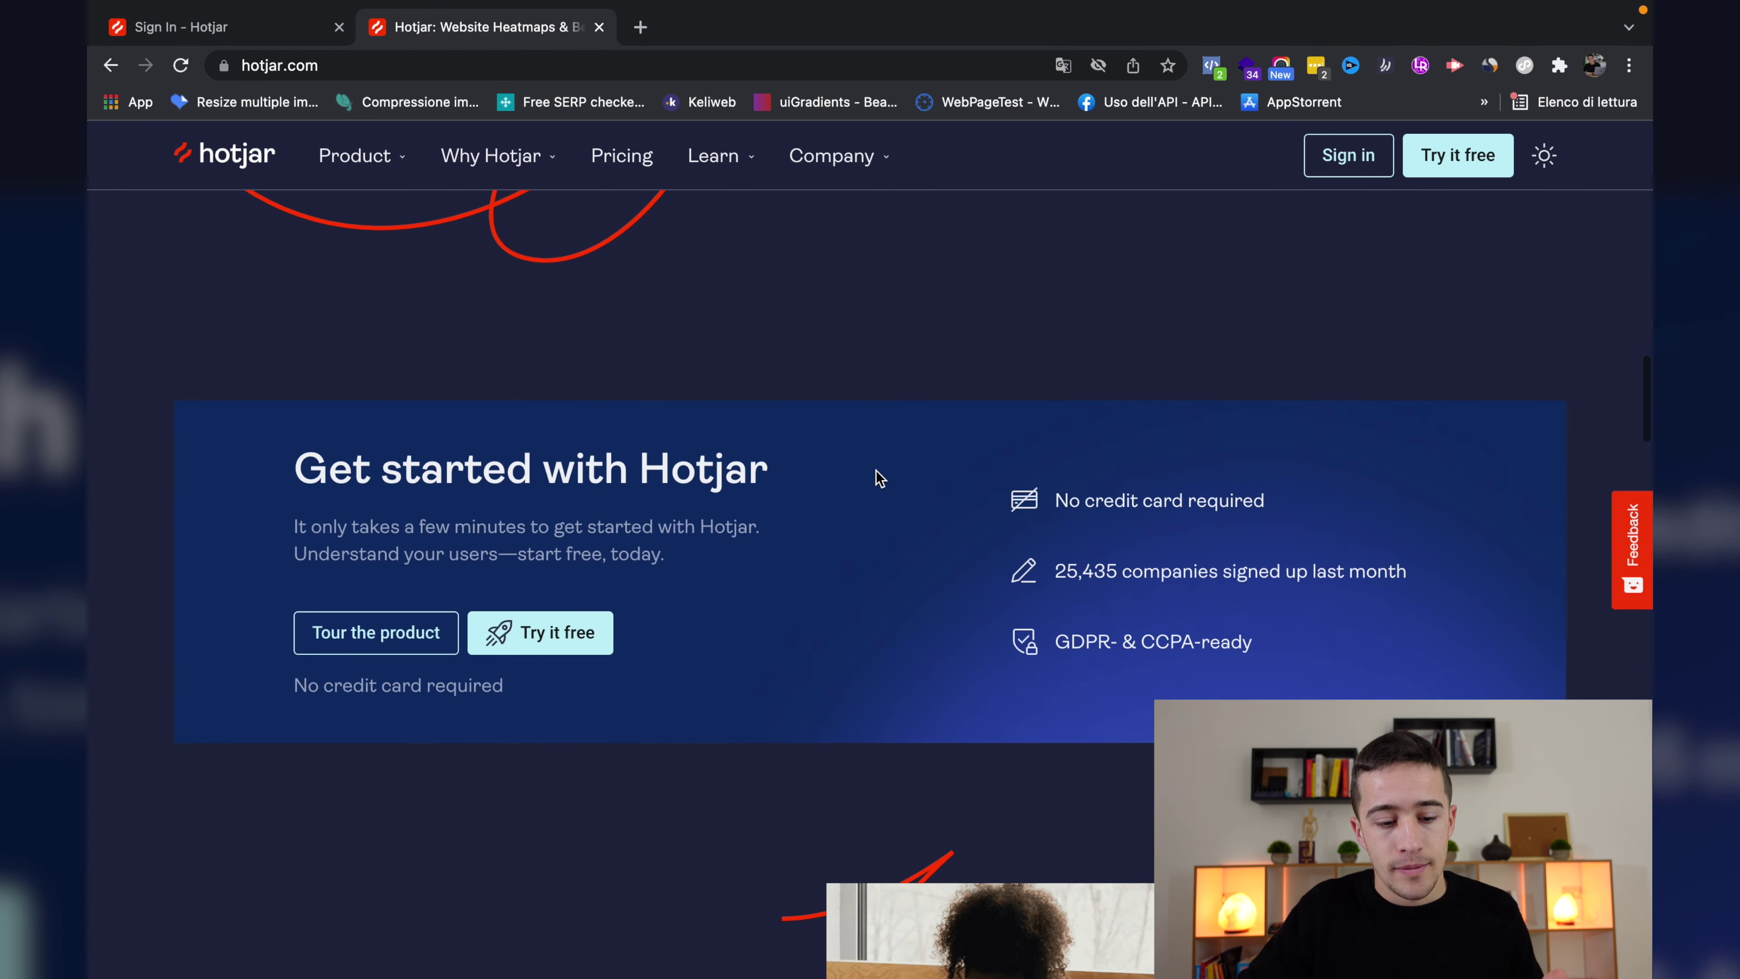
scroll(879, 477, "down", 1)
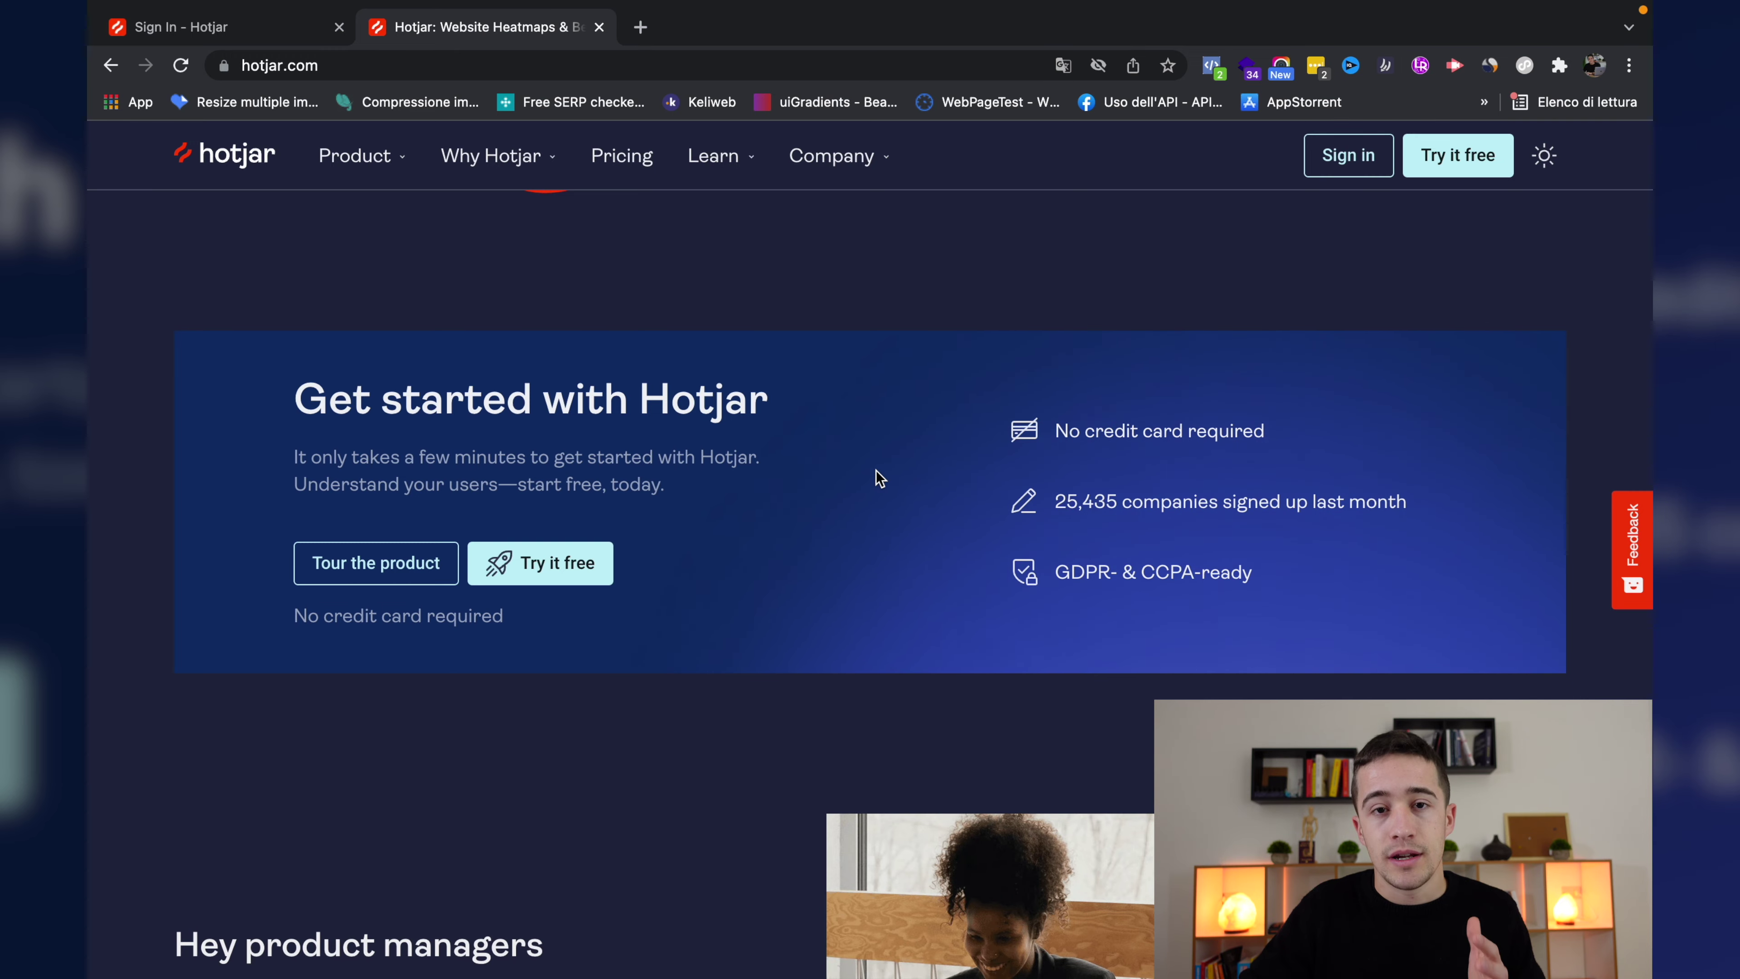
scroll(879, 477, "down", 10)
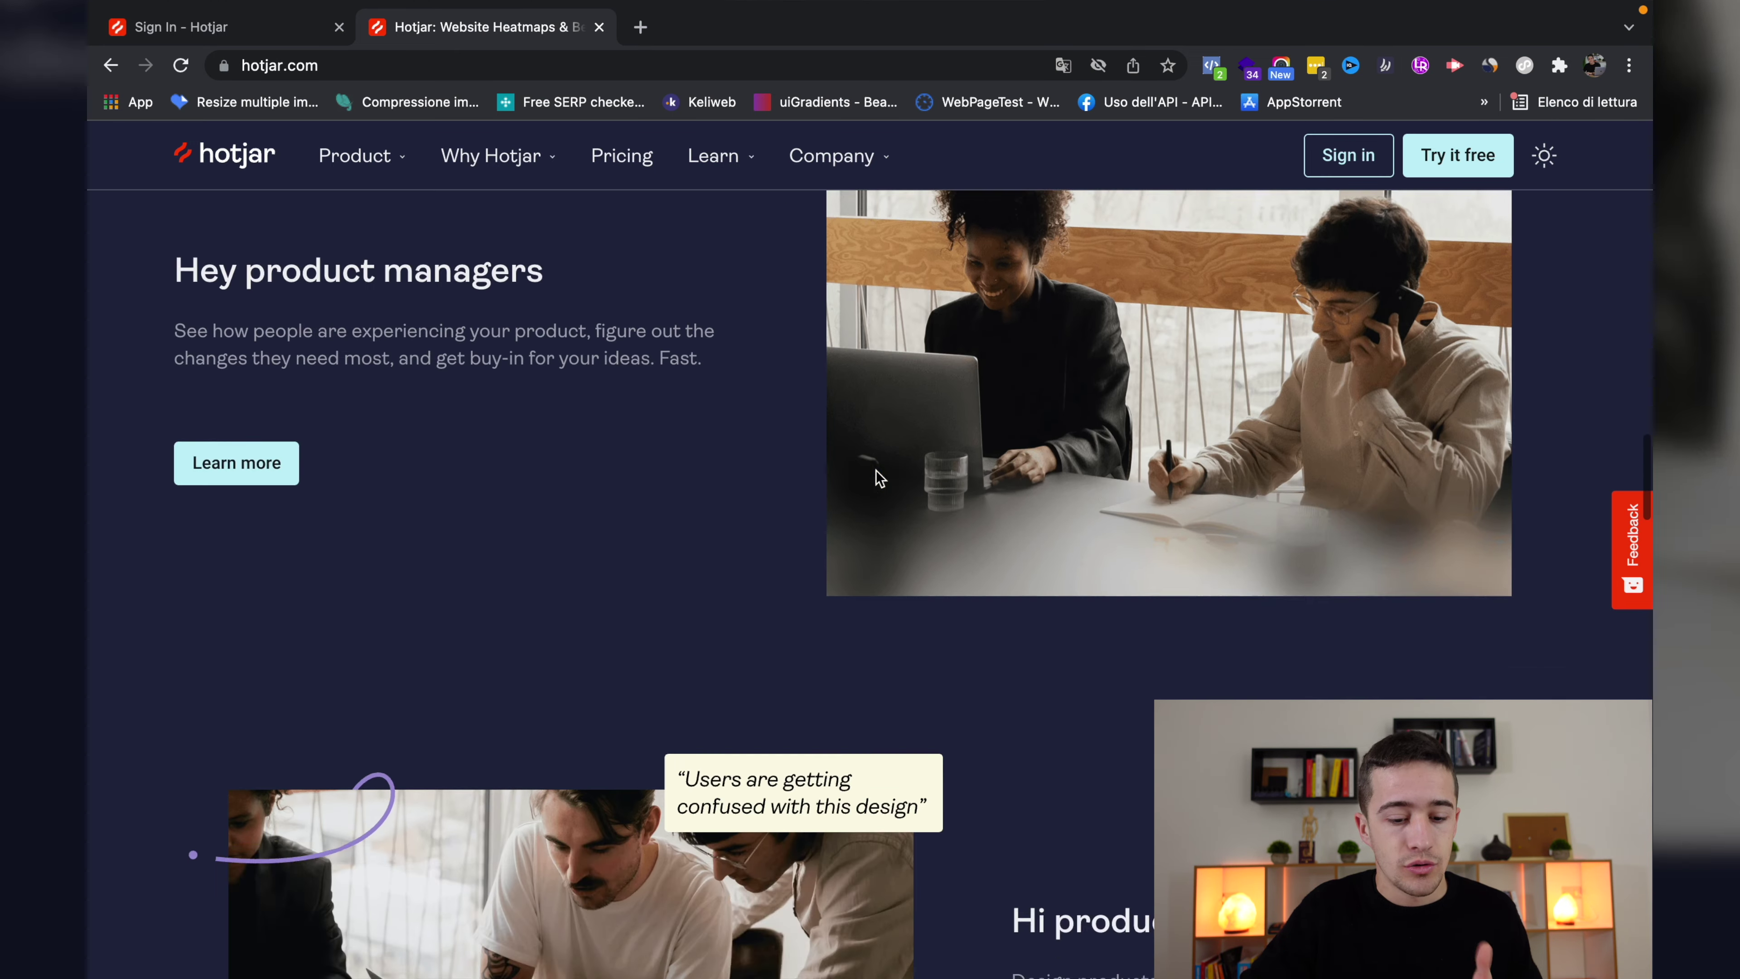
scroll(879, 478, "down", 20)
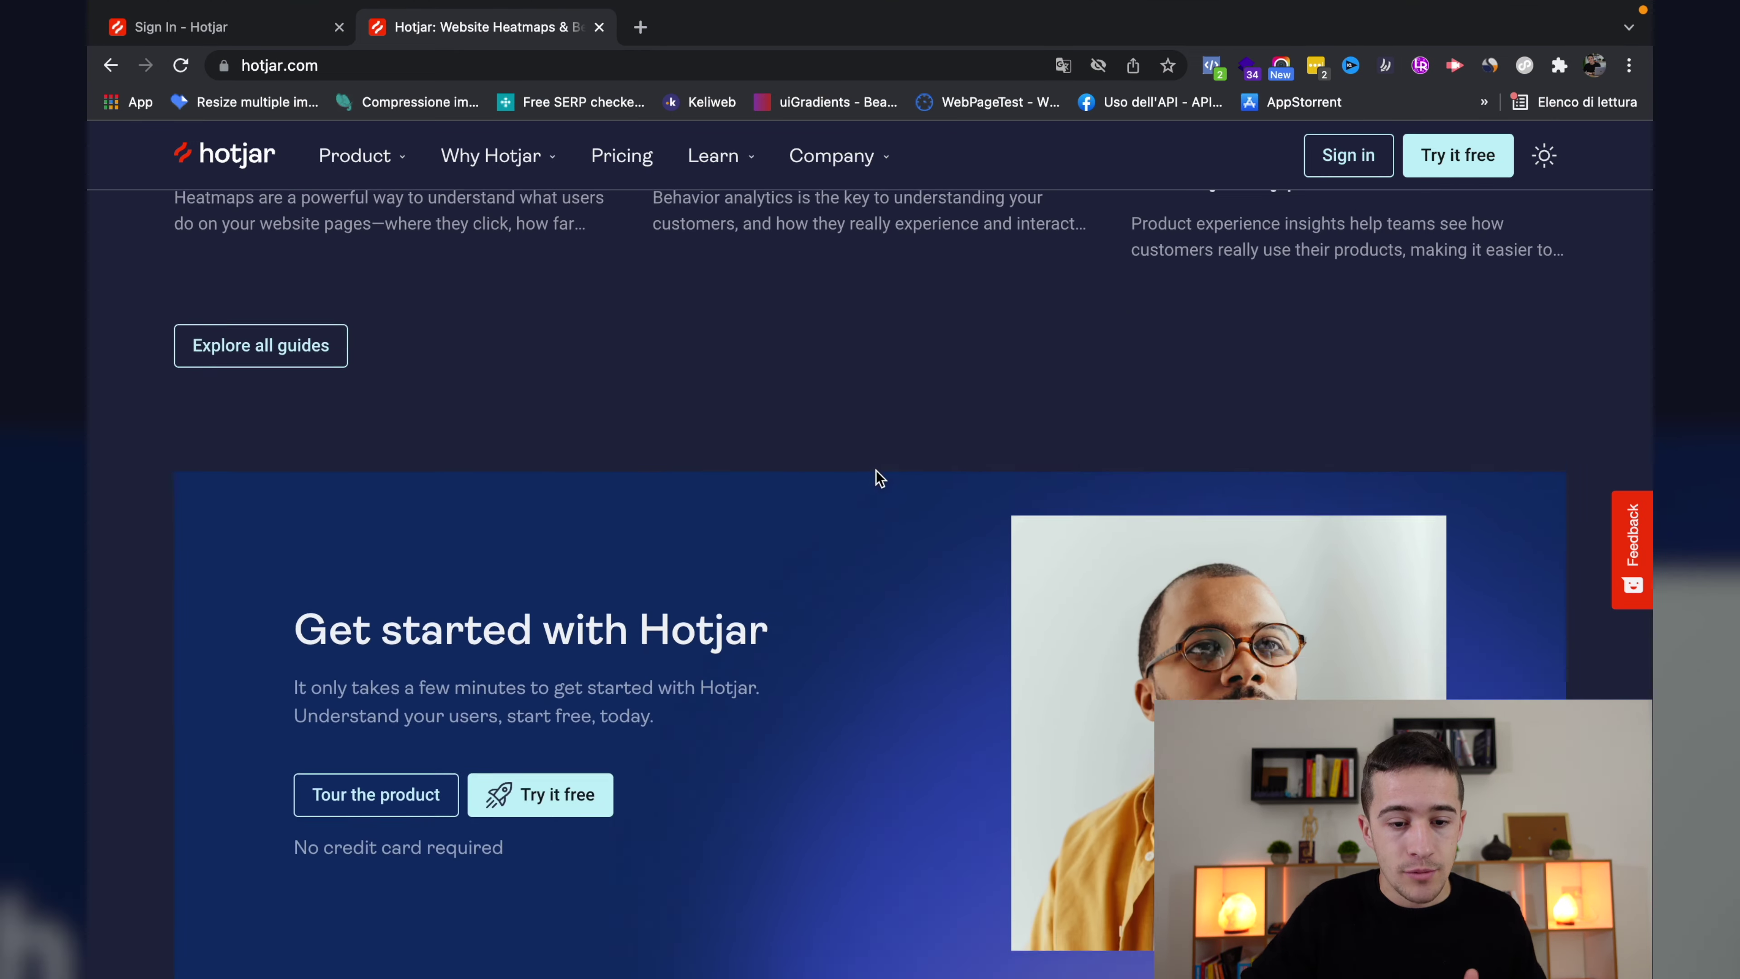
scroll(880, 477, "down", 4)
Open Hotjar's pricing page and compare the Basic, Plus, Business and Scale plans down to the price calculator.
left_click(617, 156)
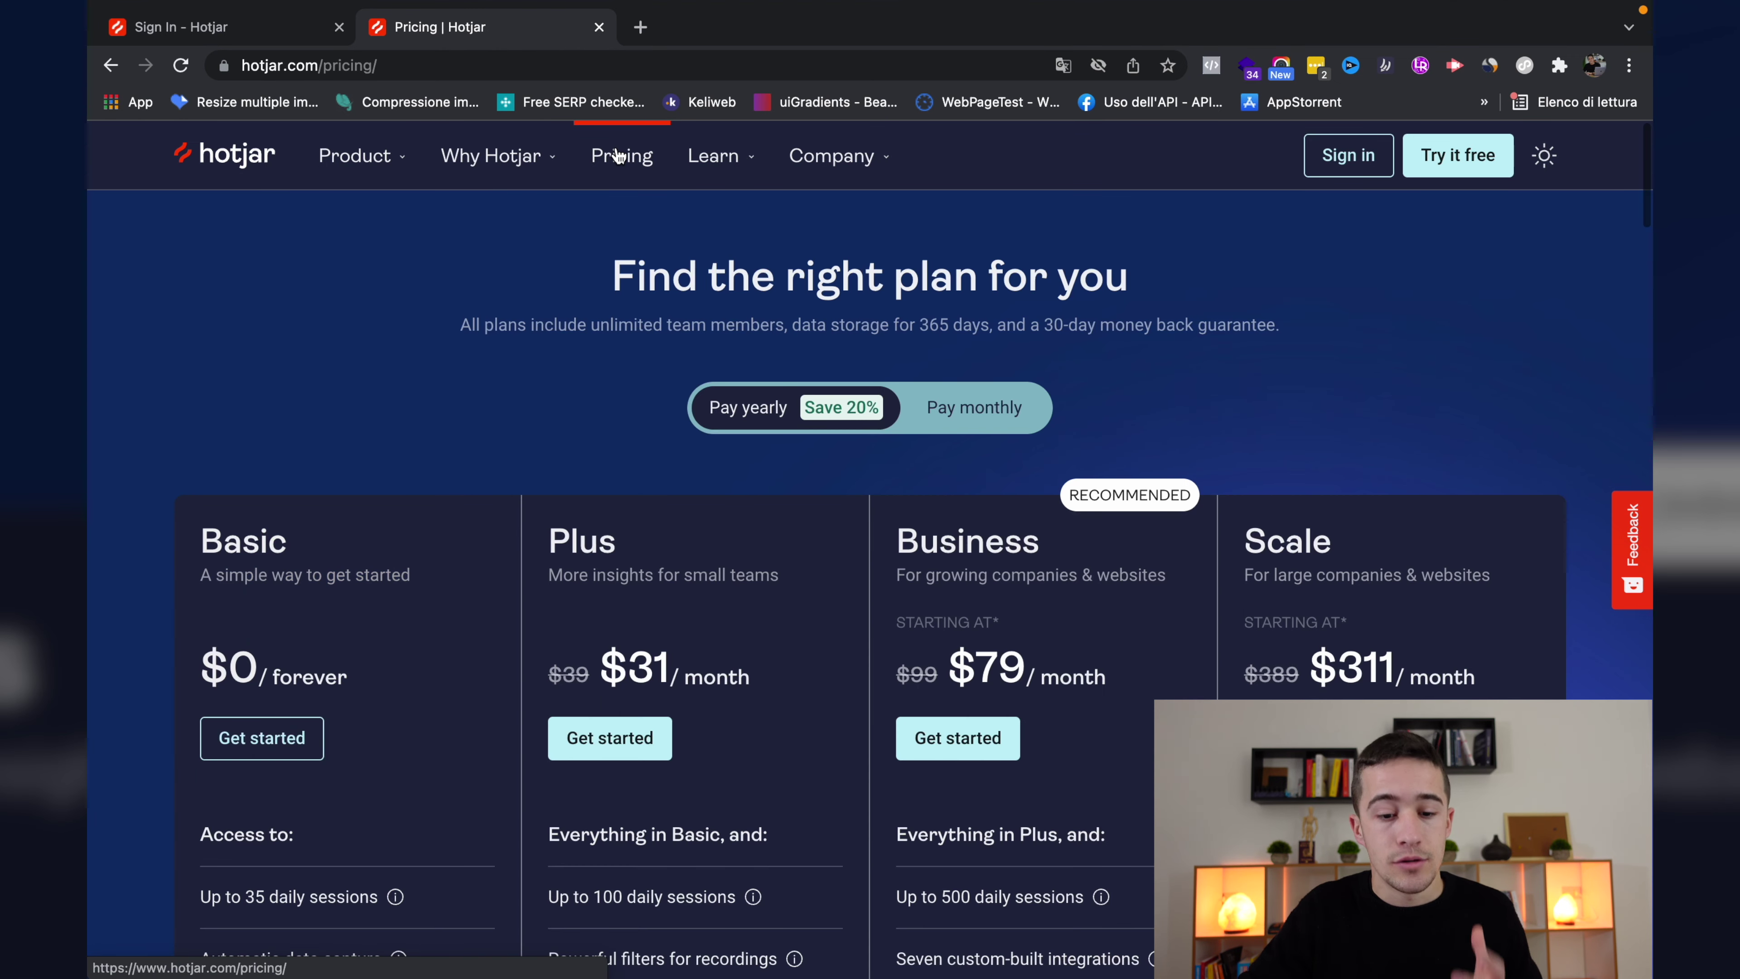
scroll(950, 386, "down", 3)
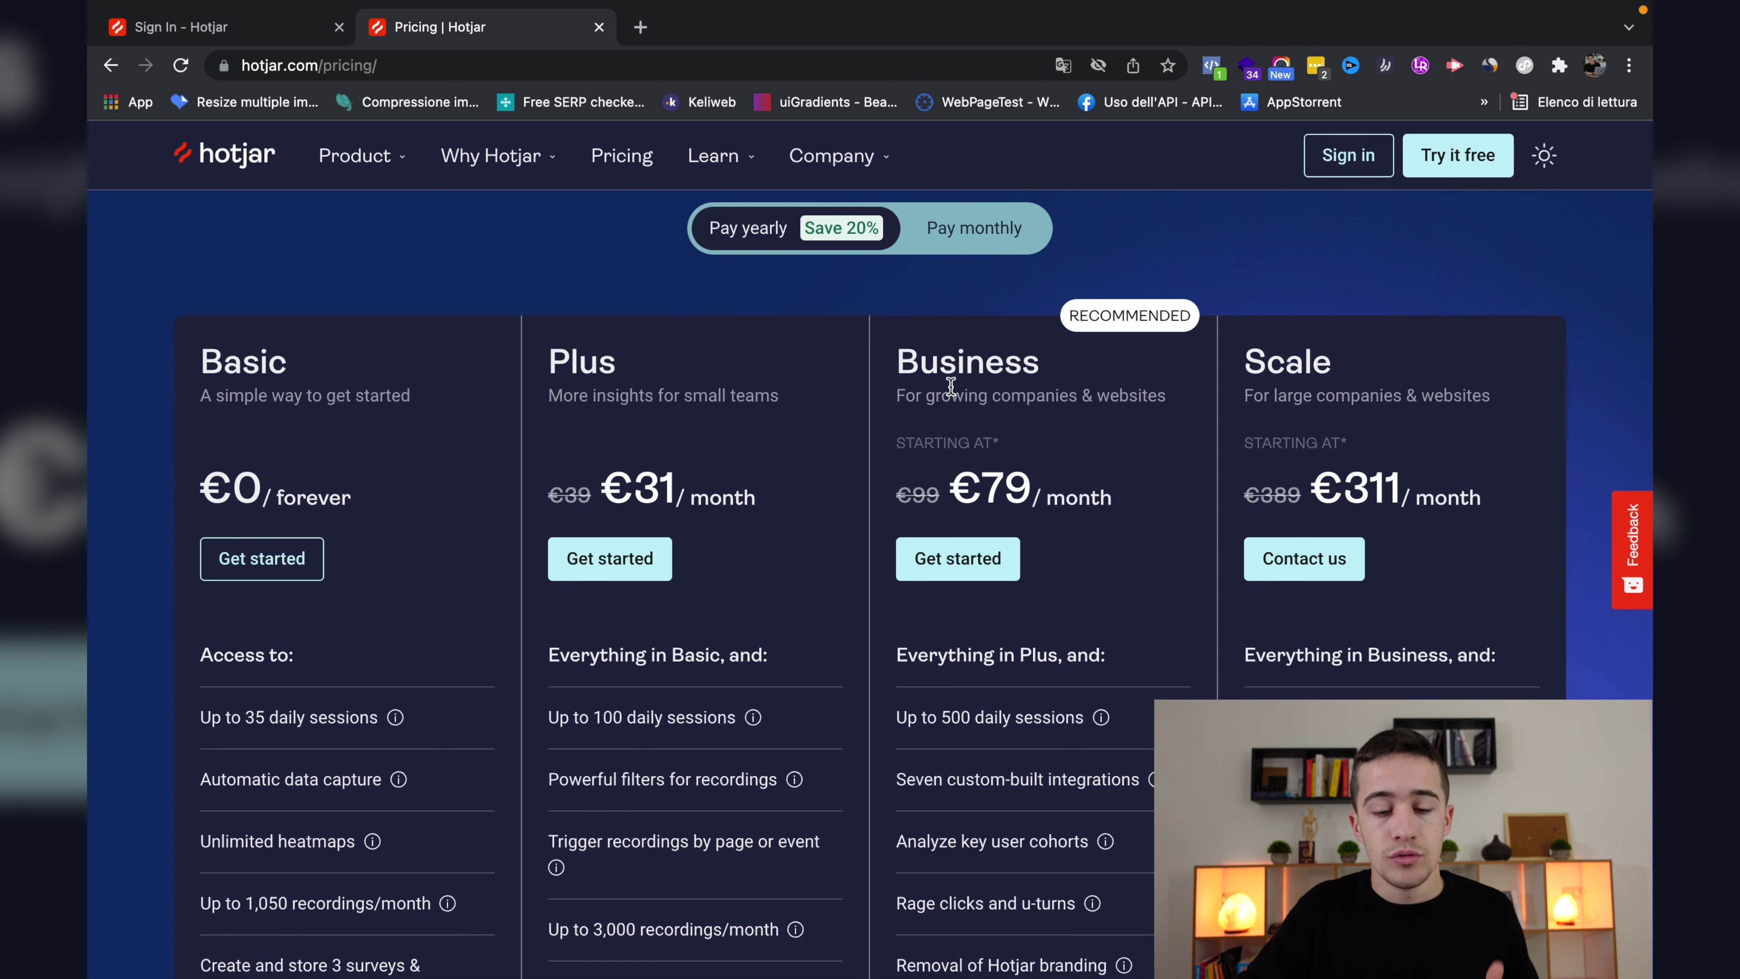
scroll(951, 386, "down", 5)
scroll(951, 388, "up", 2)
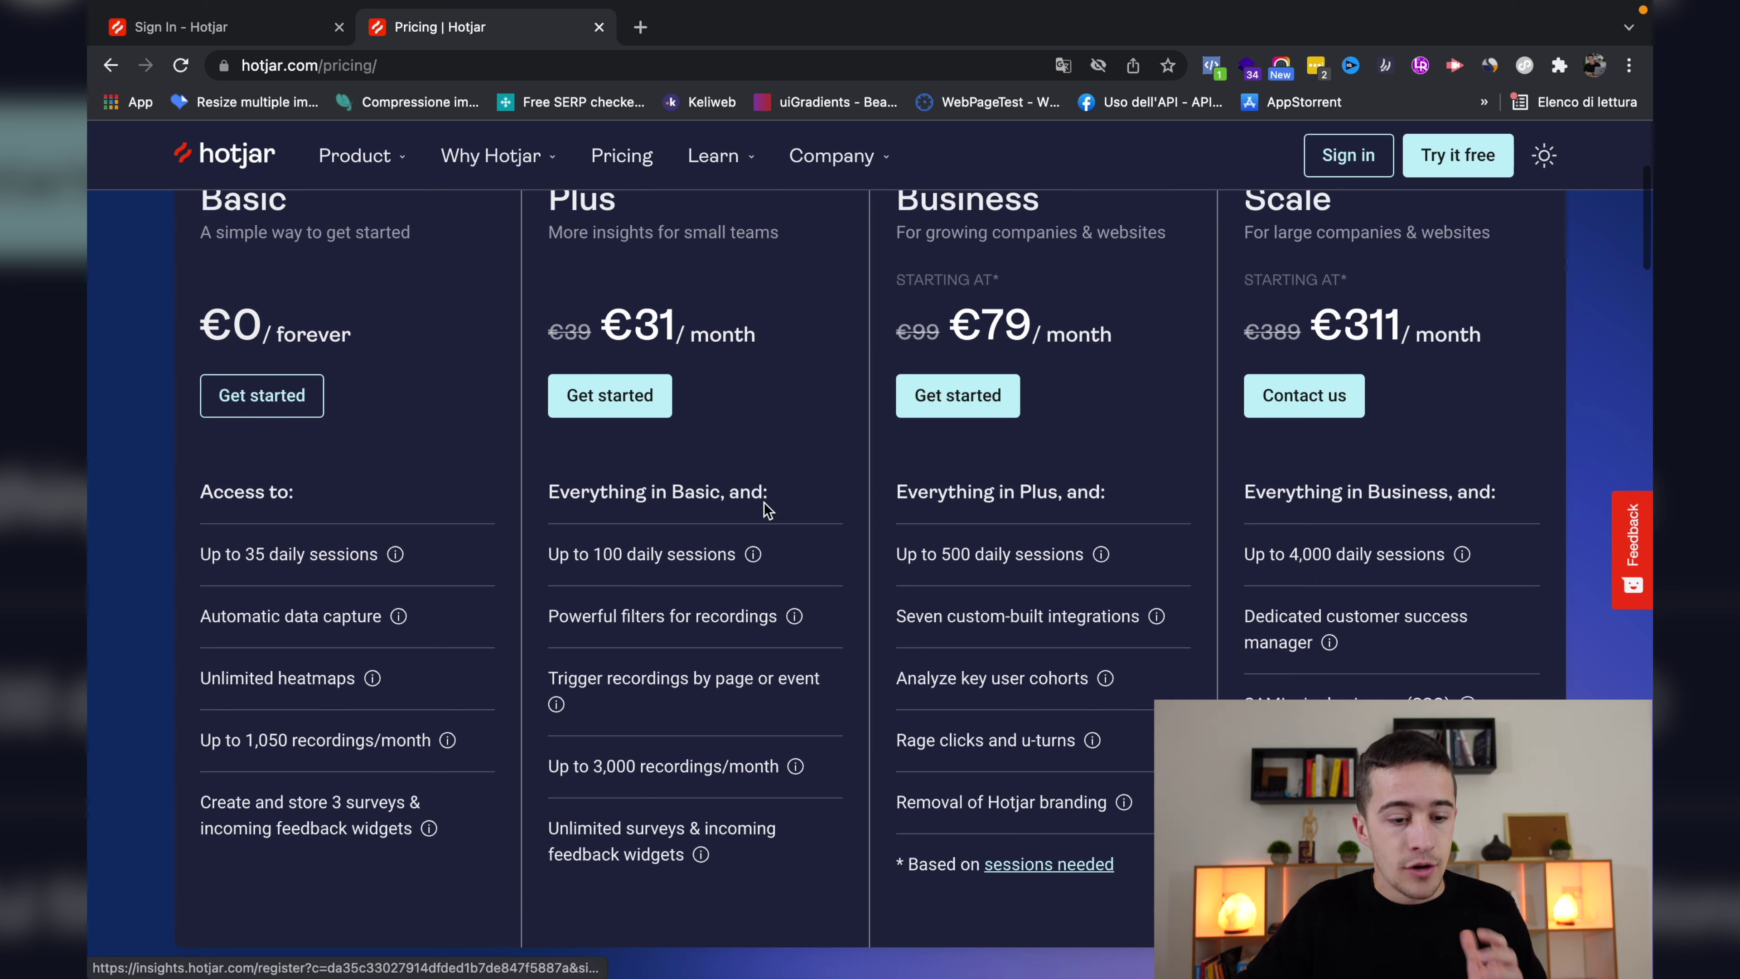
scroll(459, 432, "up", 3)
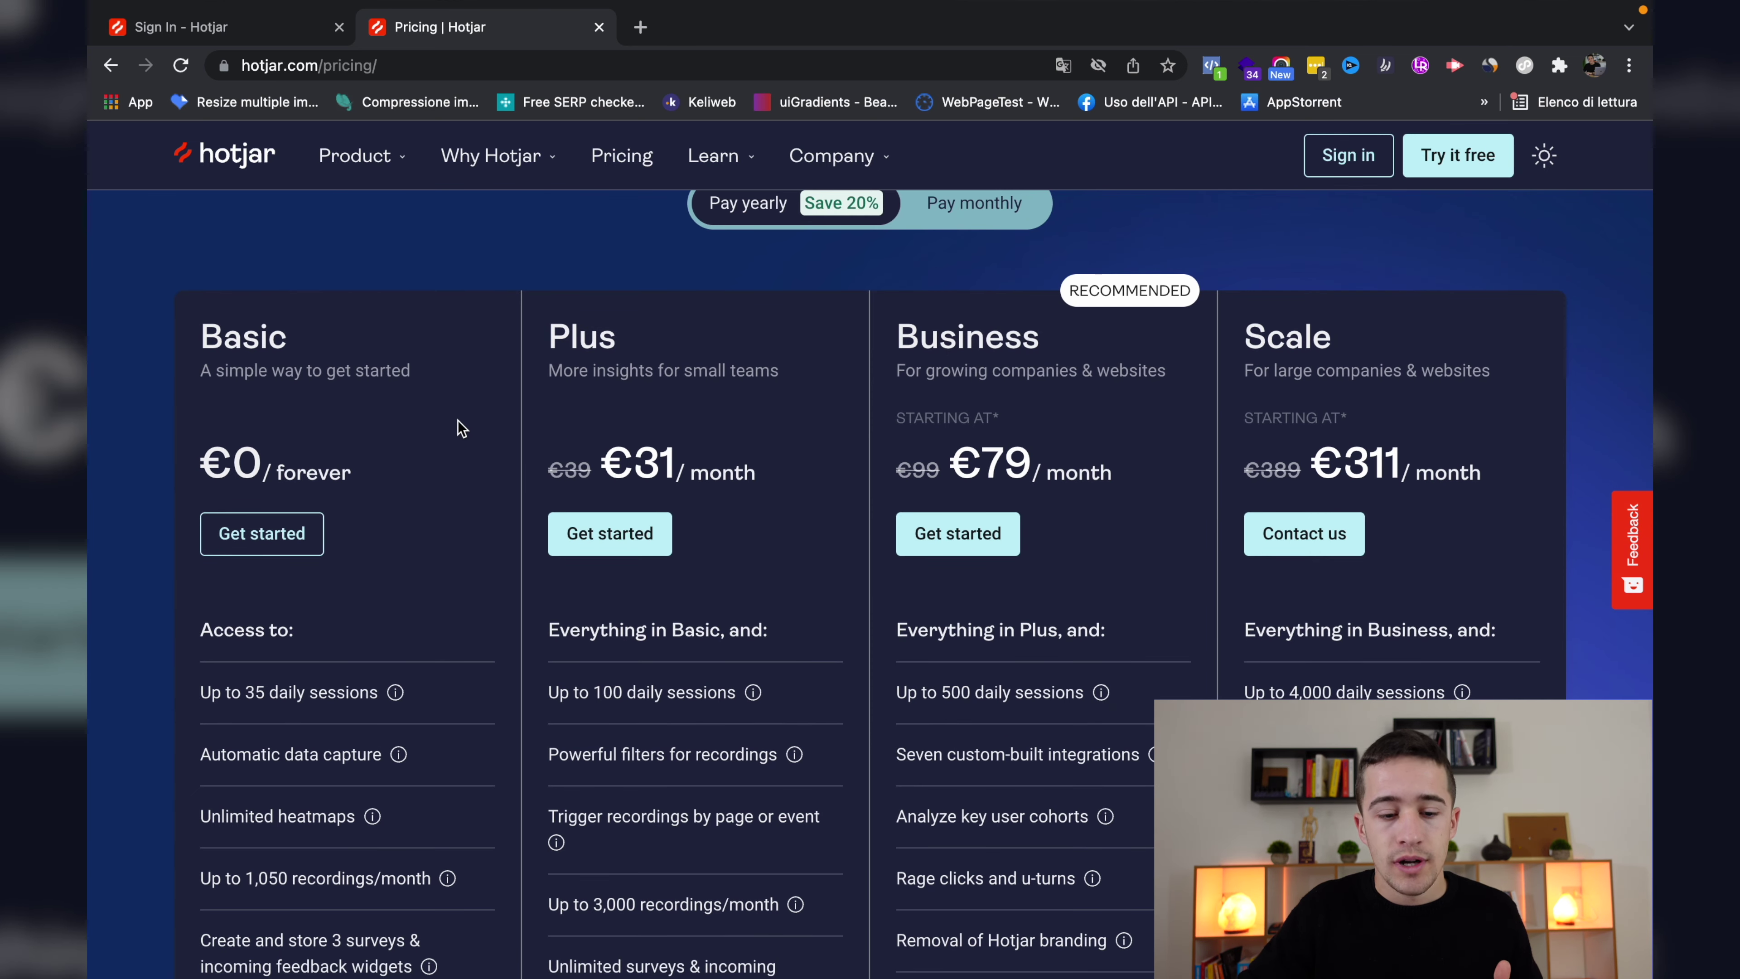
scroll(496, 470, "down", 7)
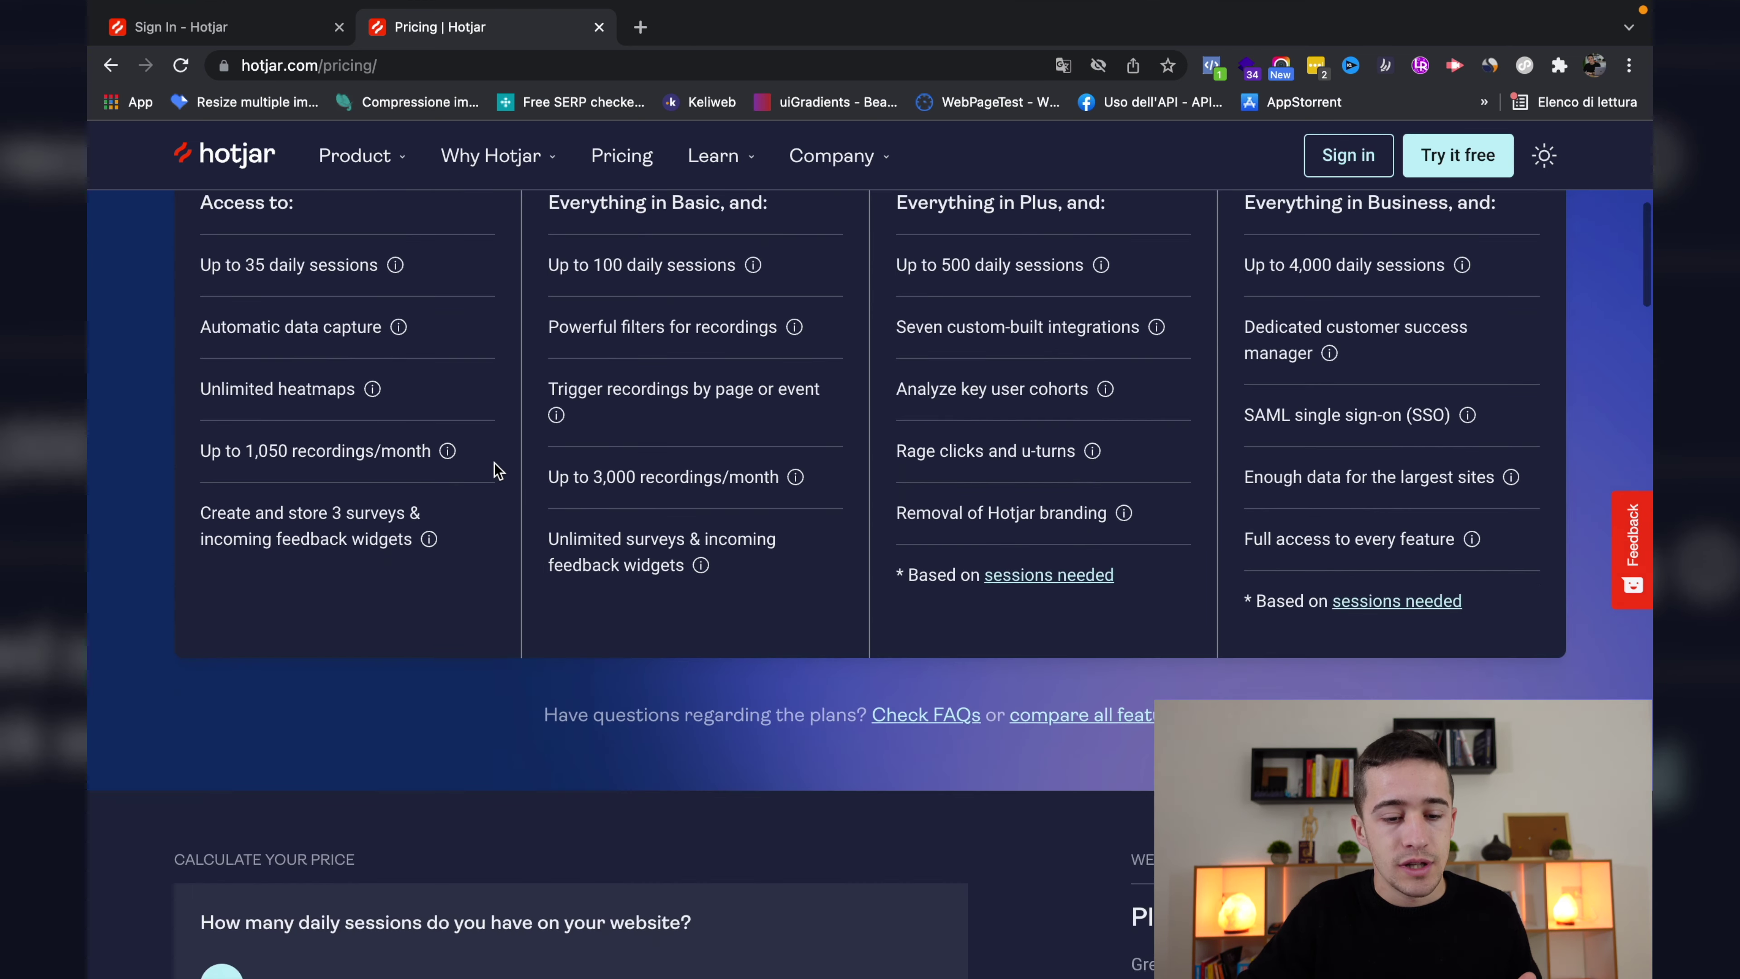
scroll(861, 533, "down", 4)
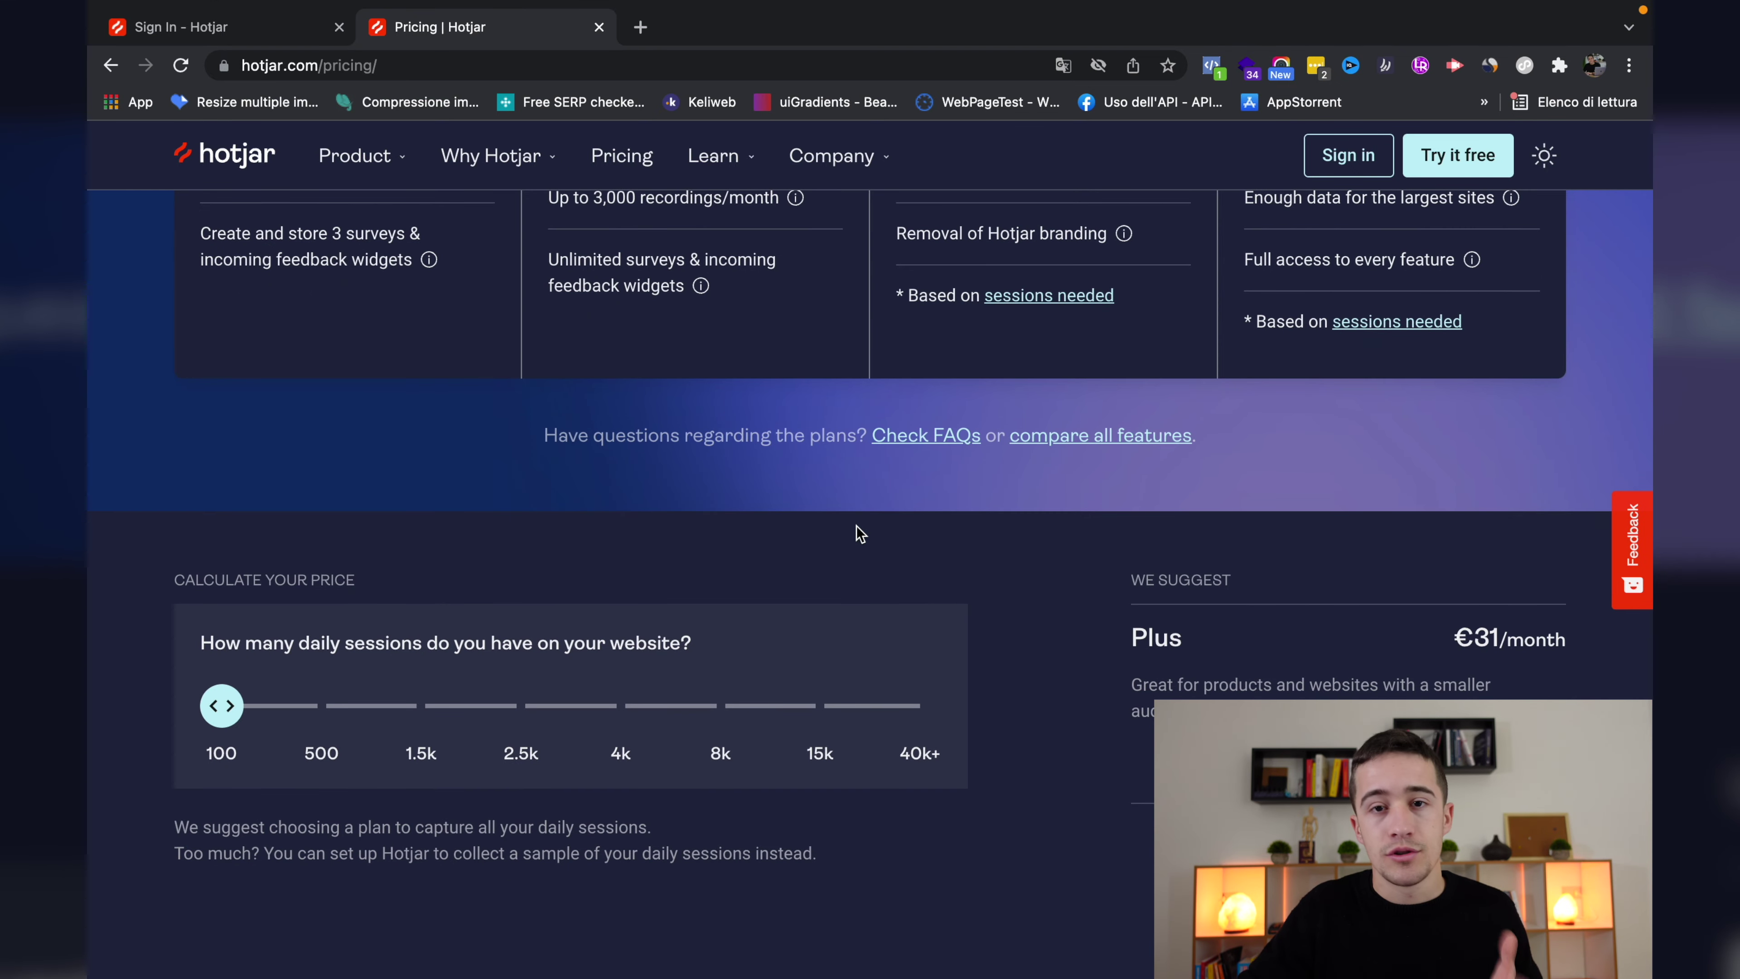
Sign in to Hotjar with the personal Google account and bring up the site dashboard.
left_click(280, 31)
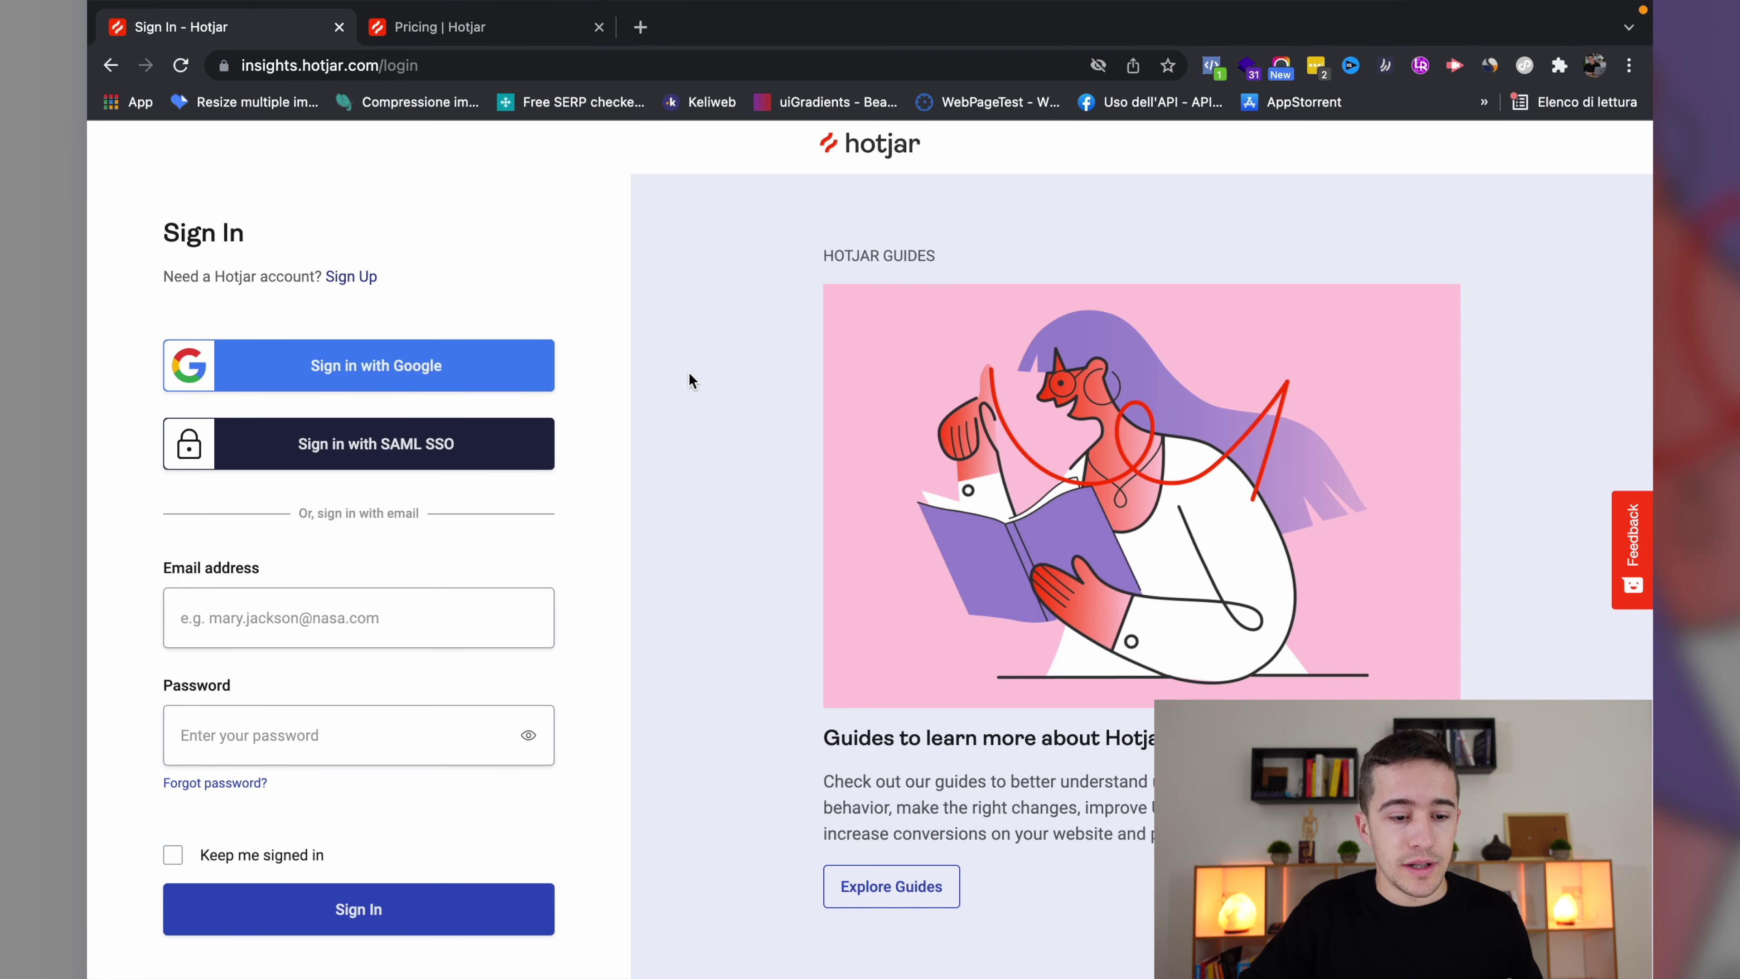
left_click(399, 365)
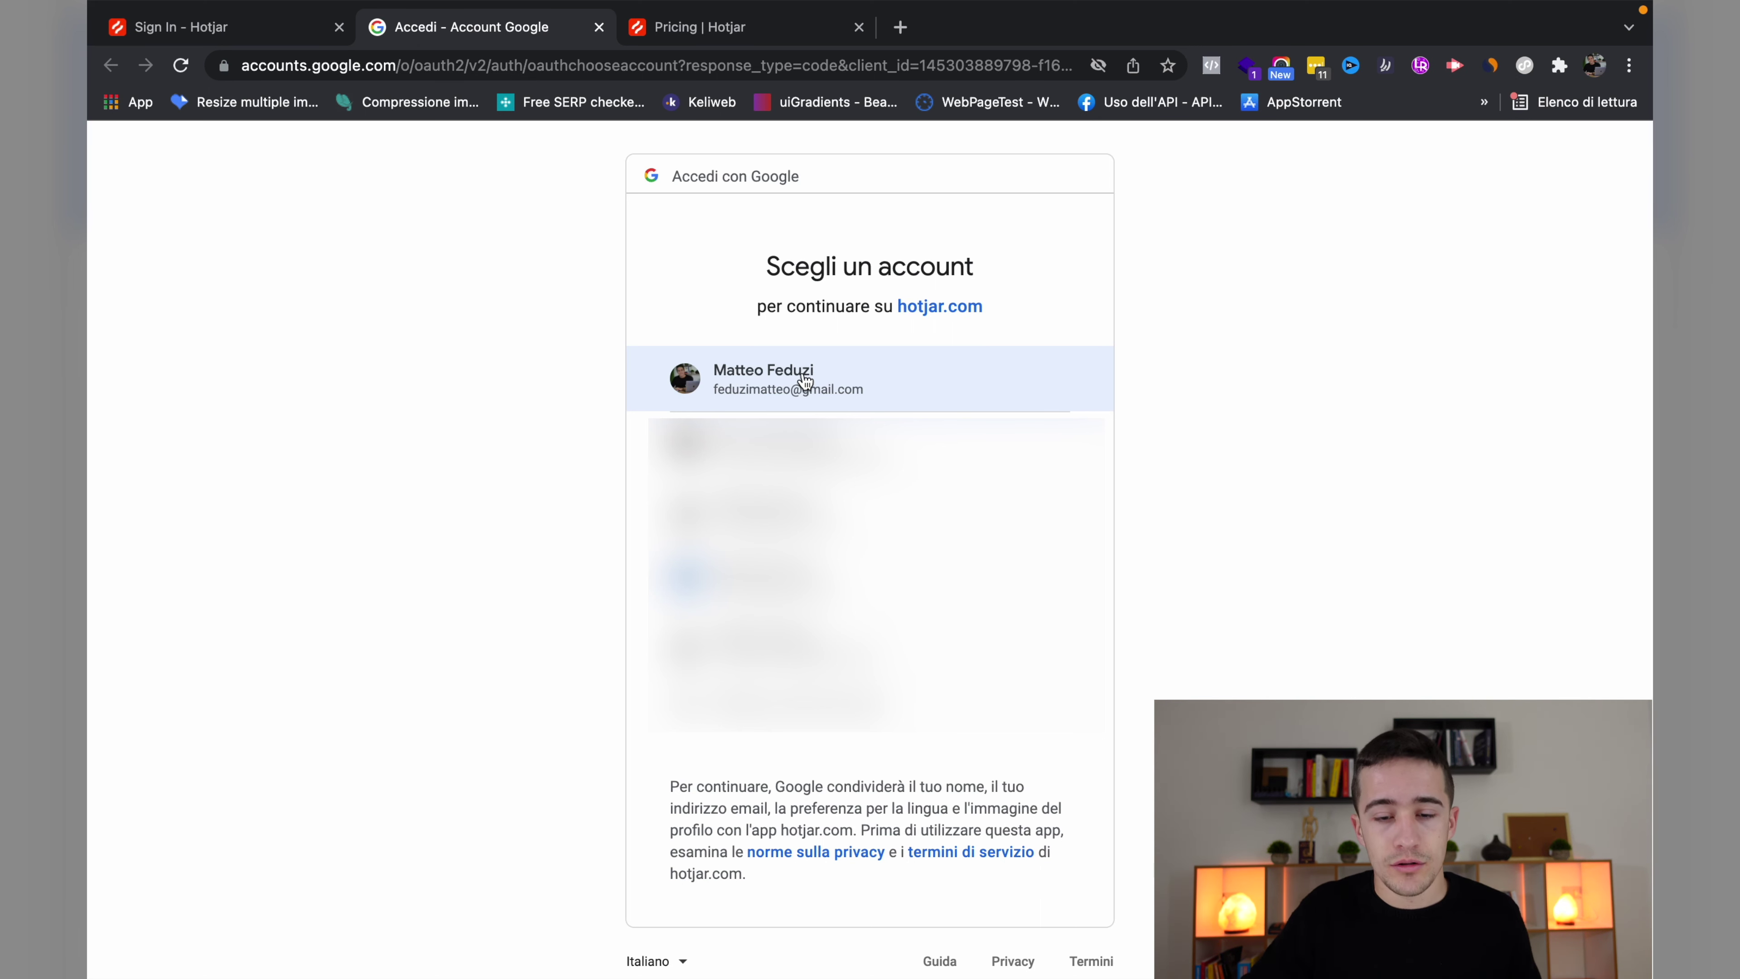
left_click(749, 29)
scroll(546, 427, "up", 10)
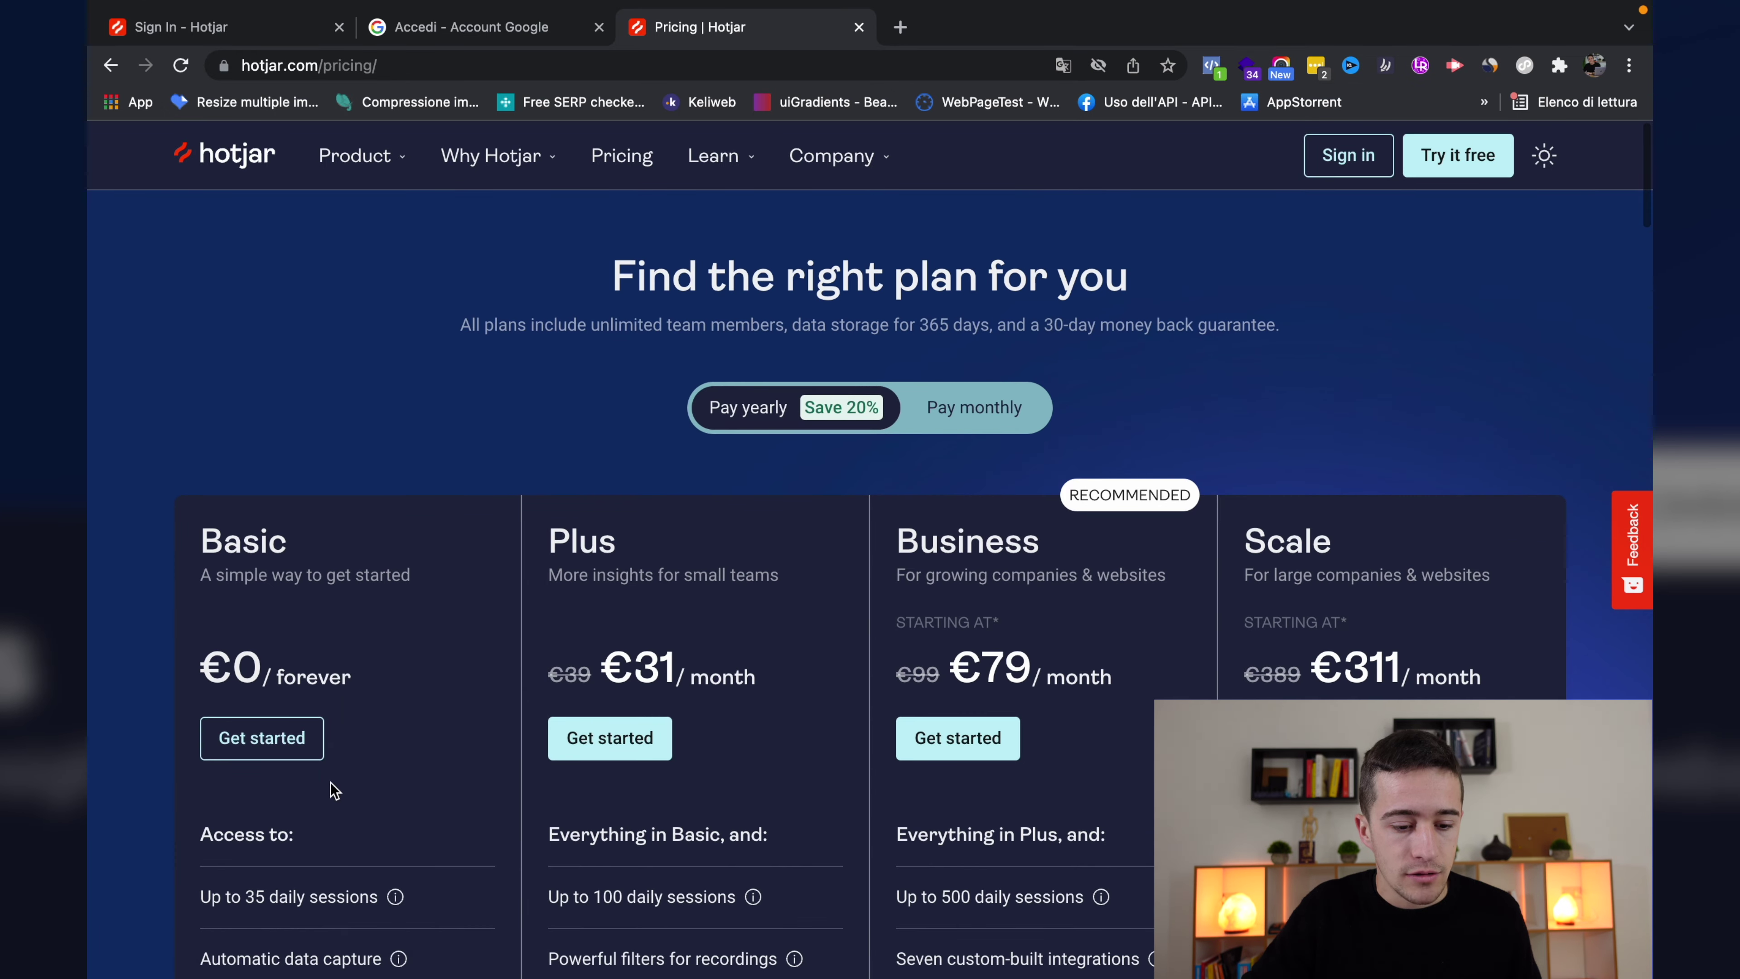
left_click(484, 31)
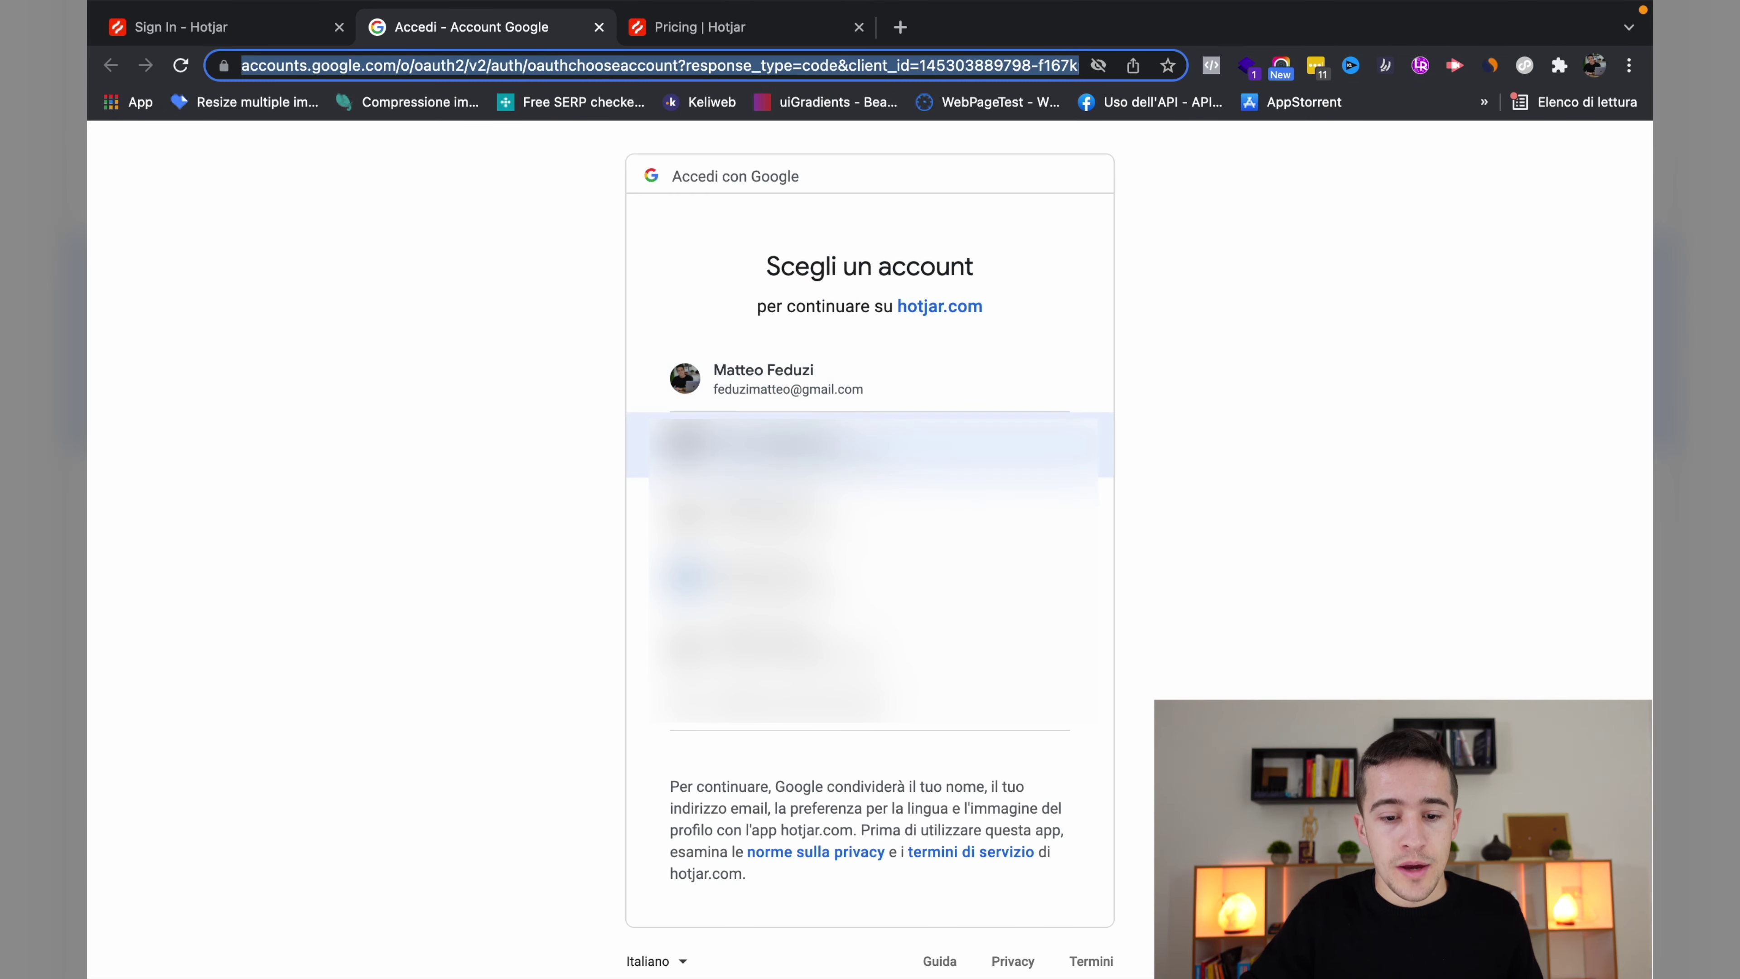
left_click(812, 370)
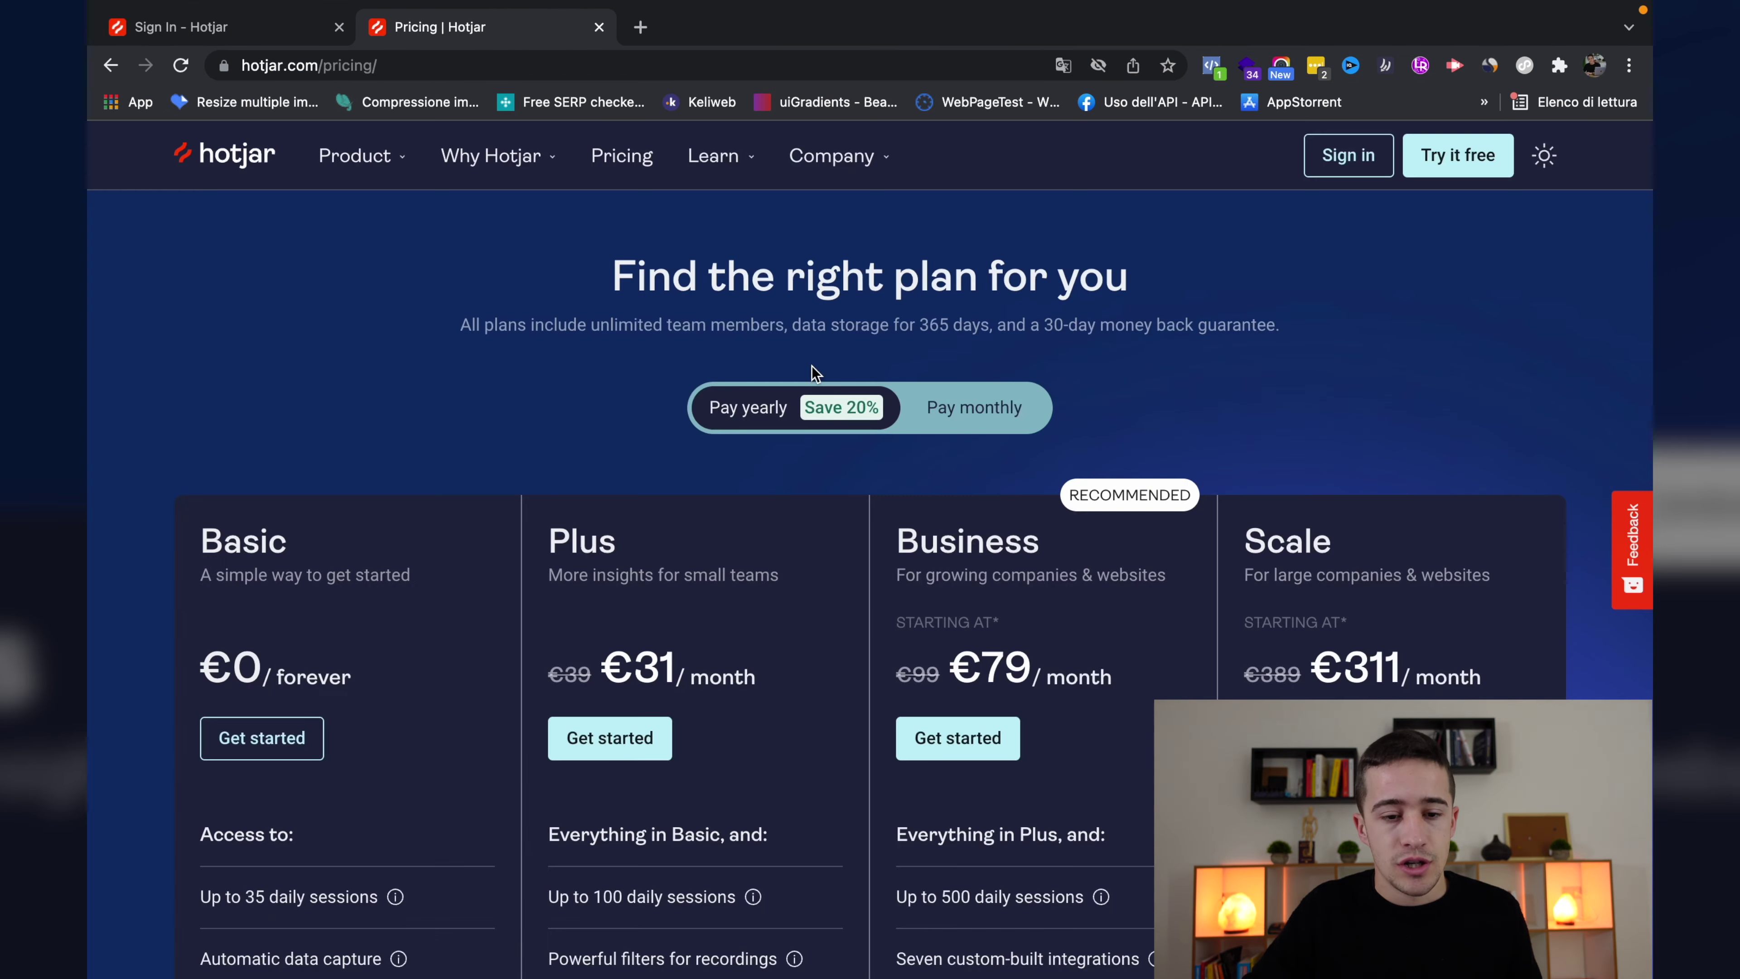
left_click(322, 26)
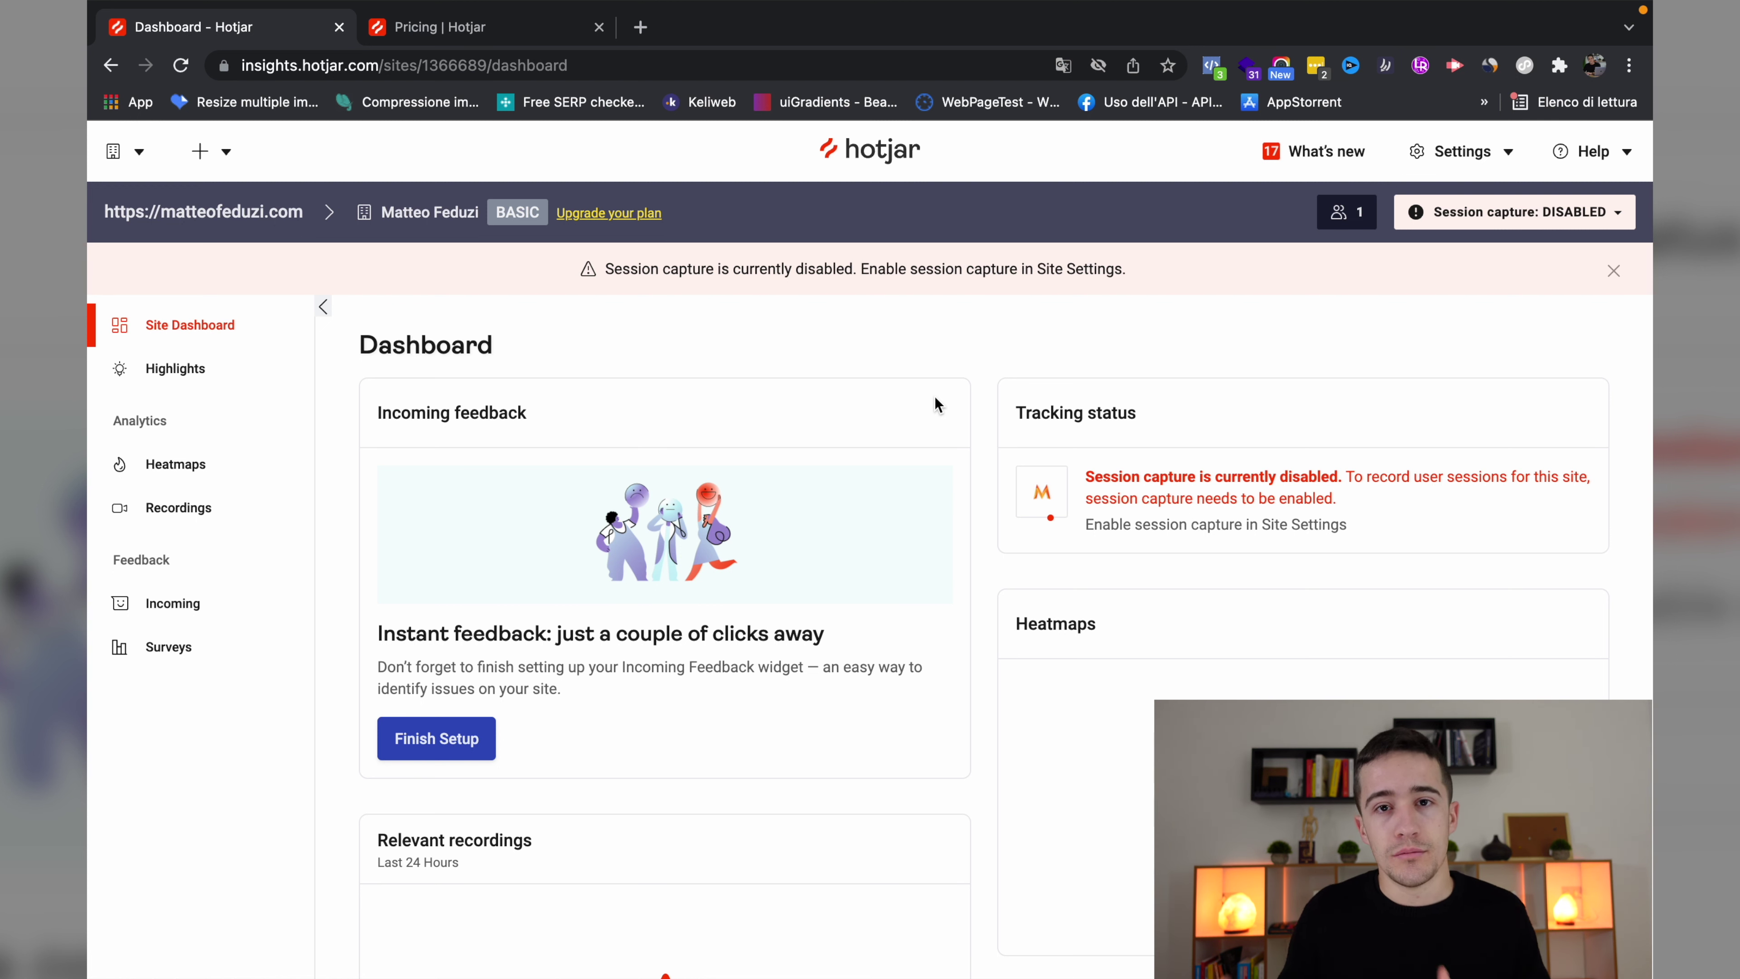
Search Google for "google tag manager" in a new tab and open the Tag Manager - Google Marketing Platform result.
left_click(641, 26)
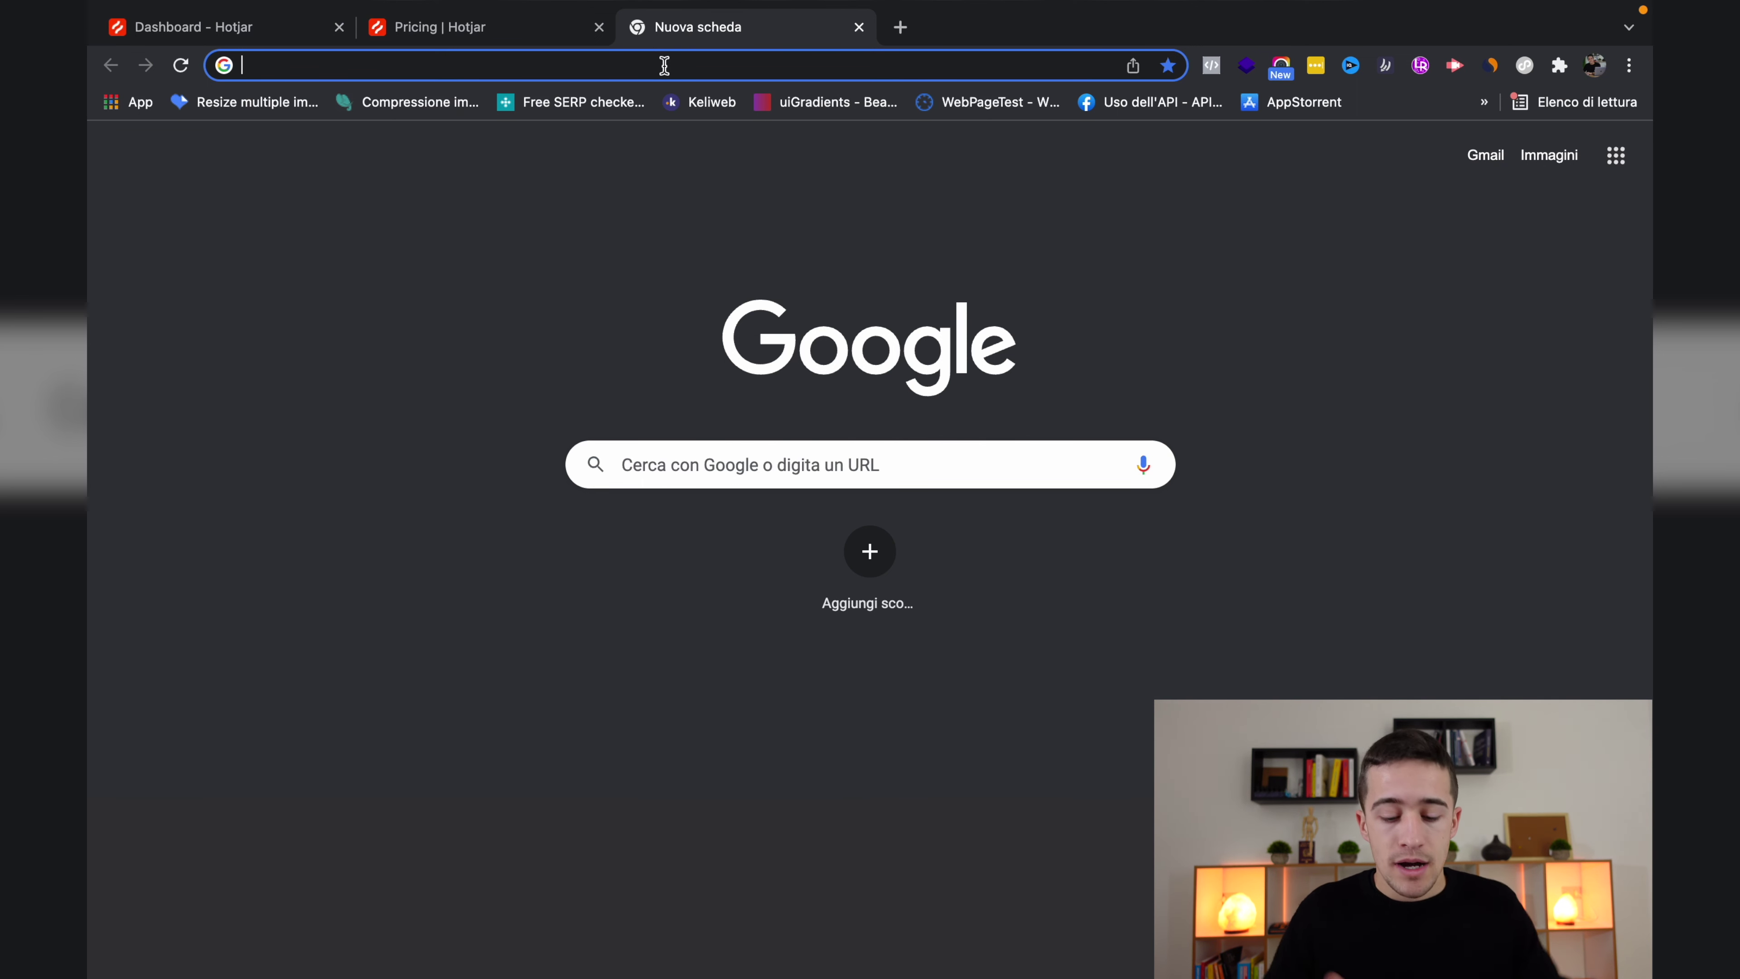
type("google tag ")
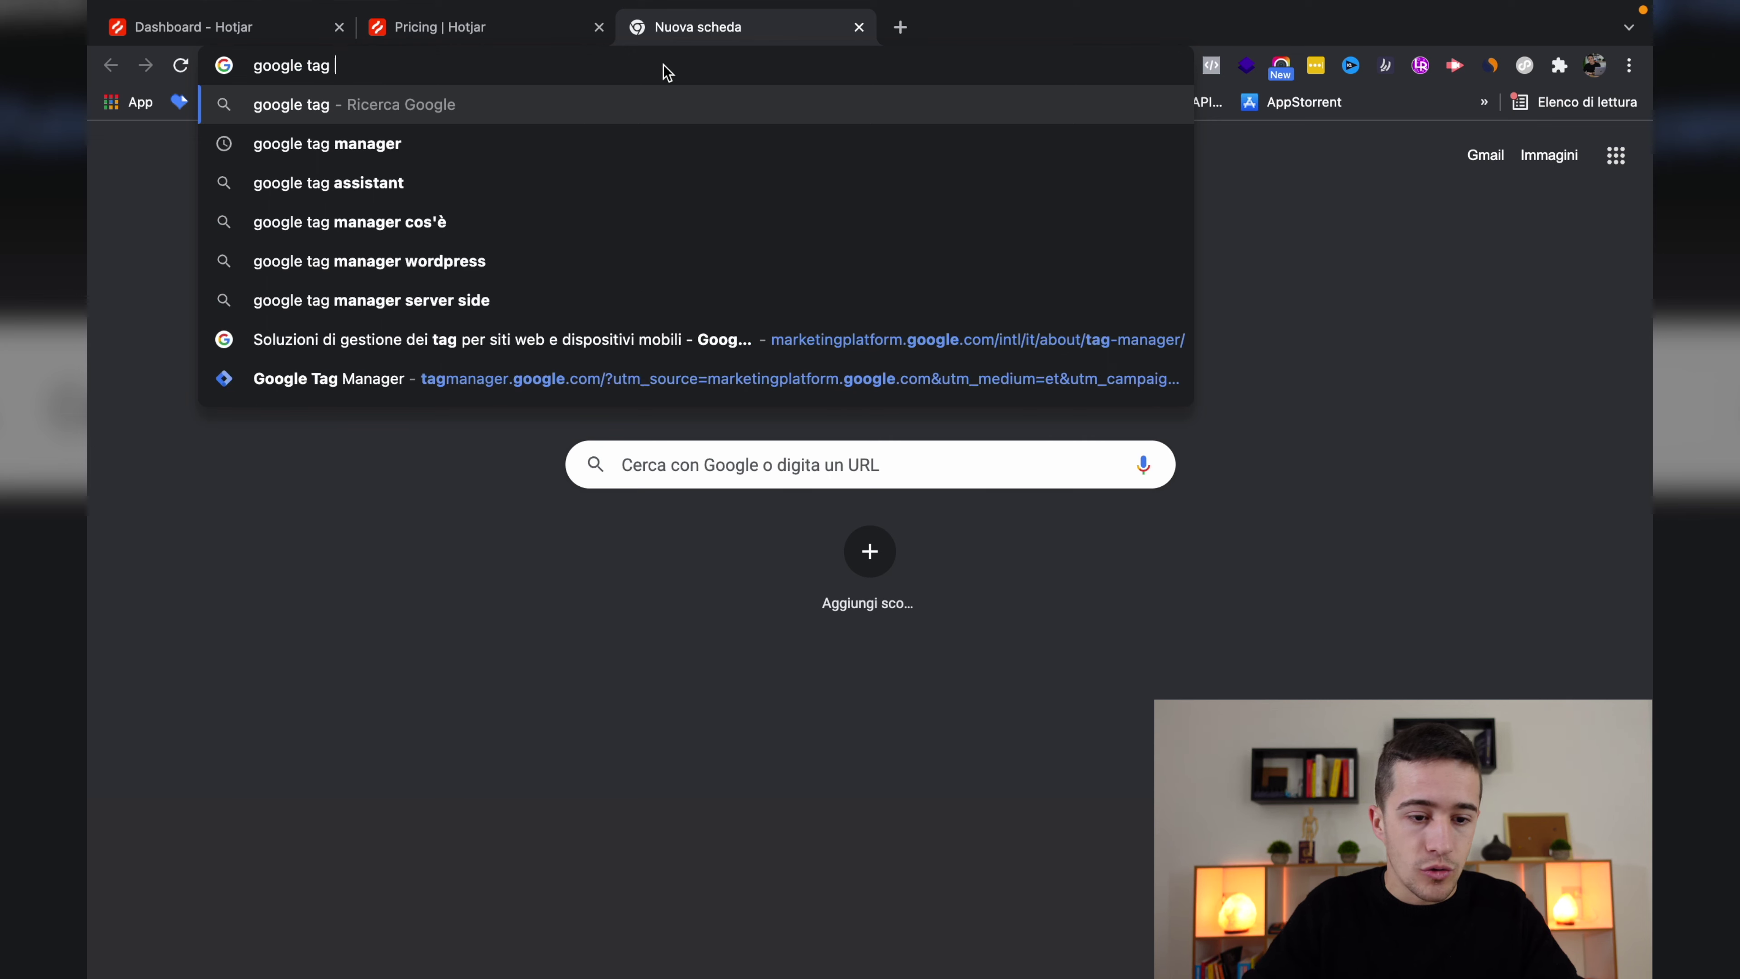
type("manager")
key("Return")
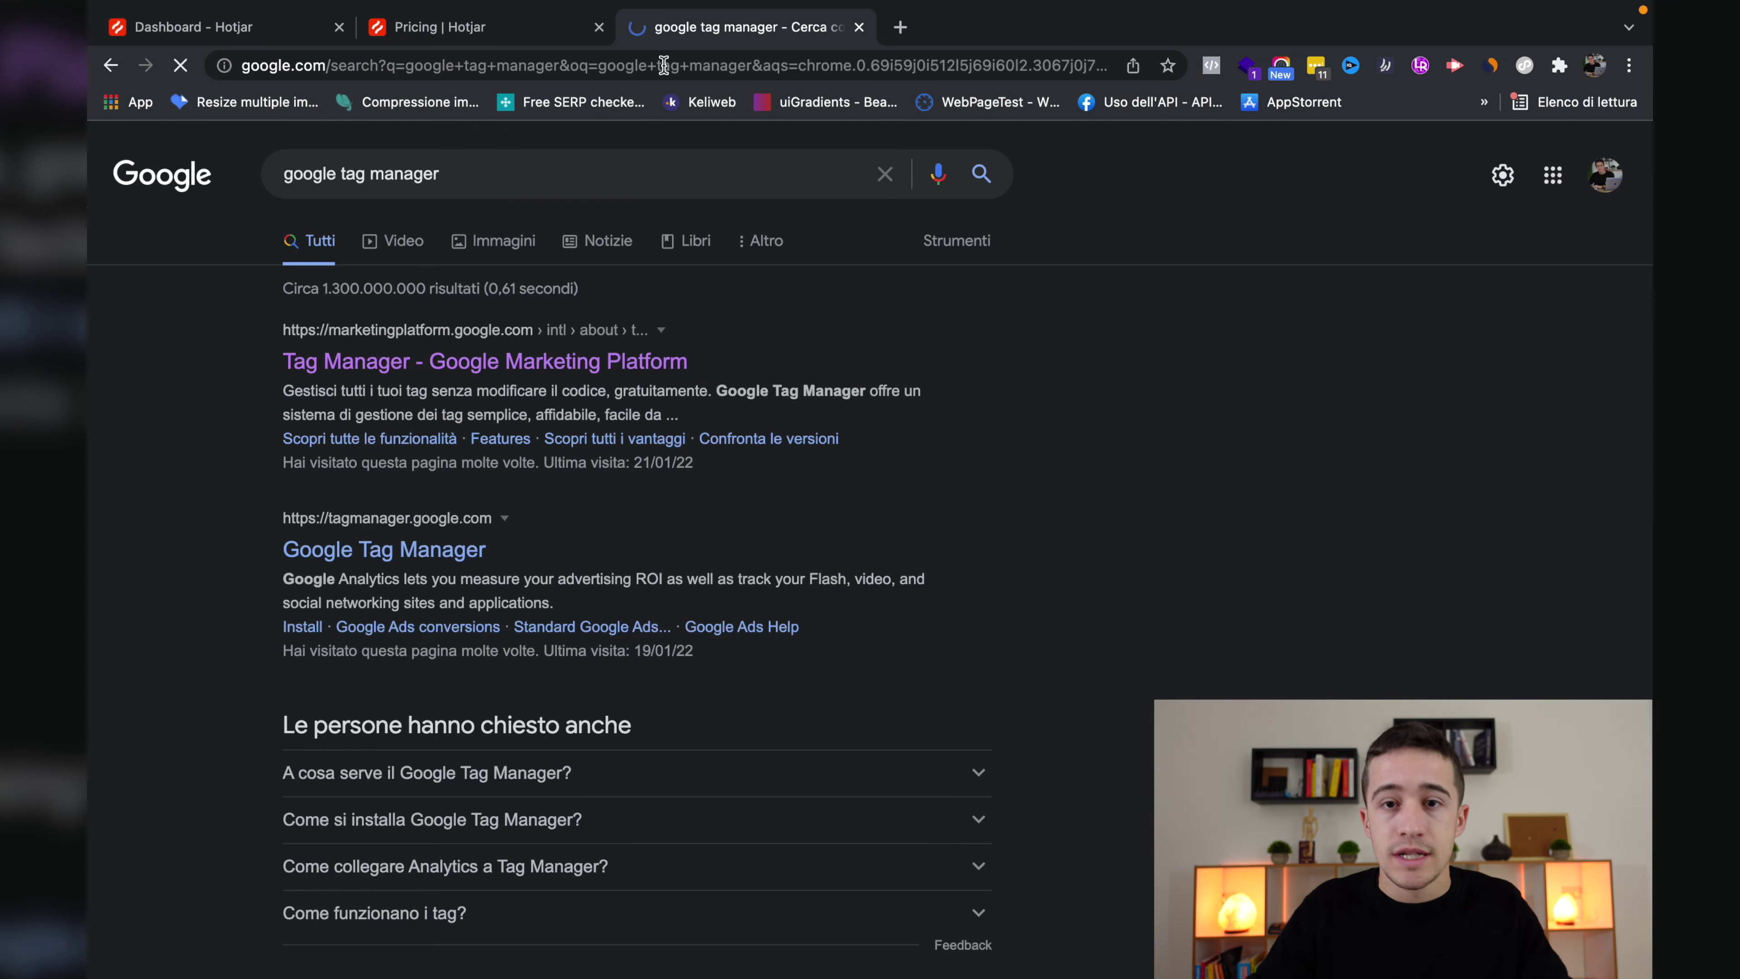
left_click(519, 364)
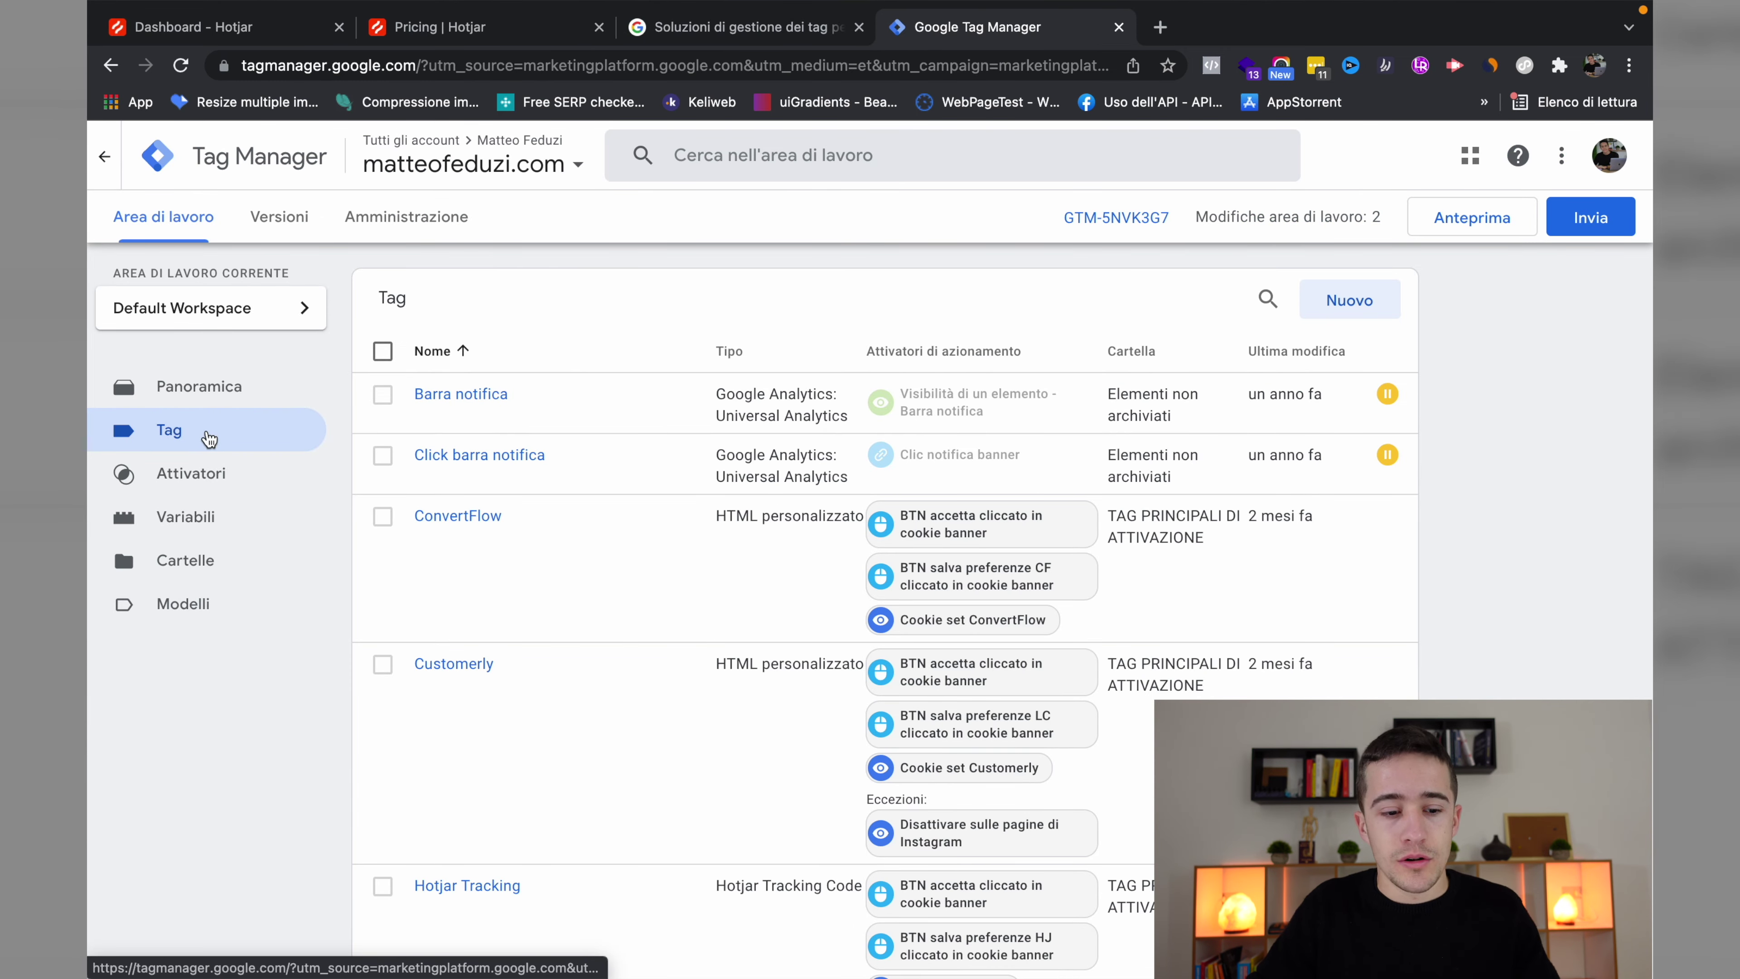
Find the existing Hotjar Tracking tag in the tag list, review its configuration and triggers, and close it.
scroll(705, 425, "down", 8)
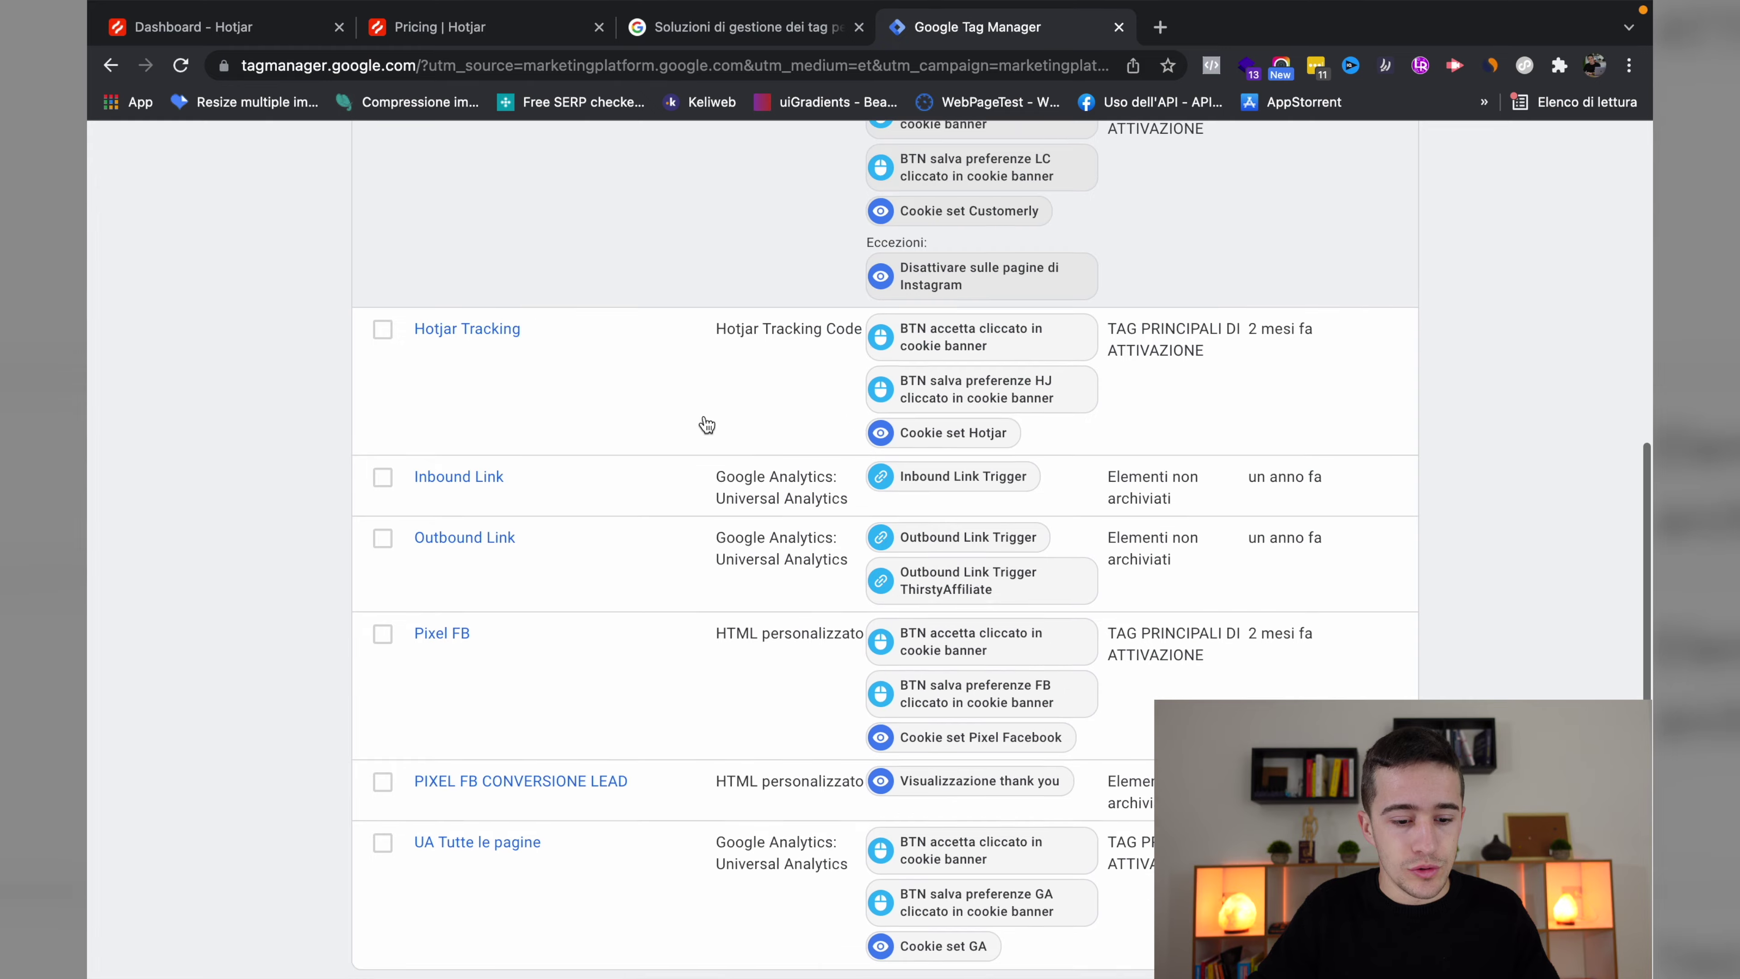
scroll(703, 427, "up", 2)
left_click(466, 440)
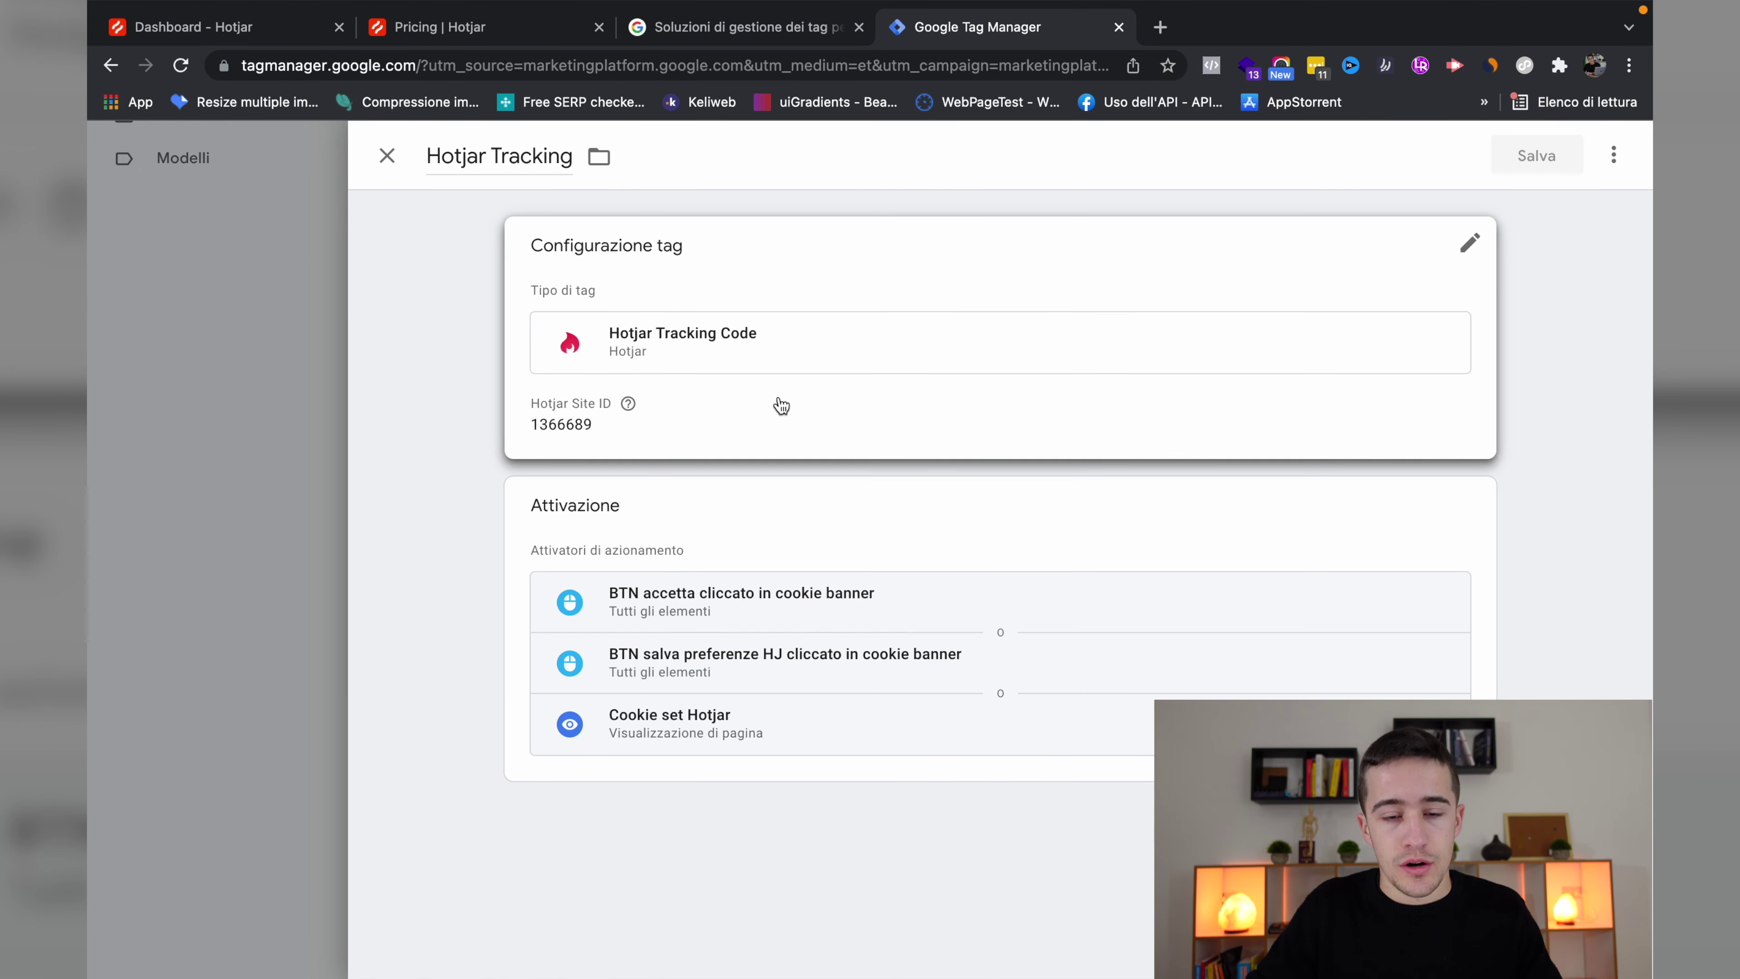
left_click(301, 408)
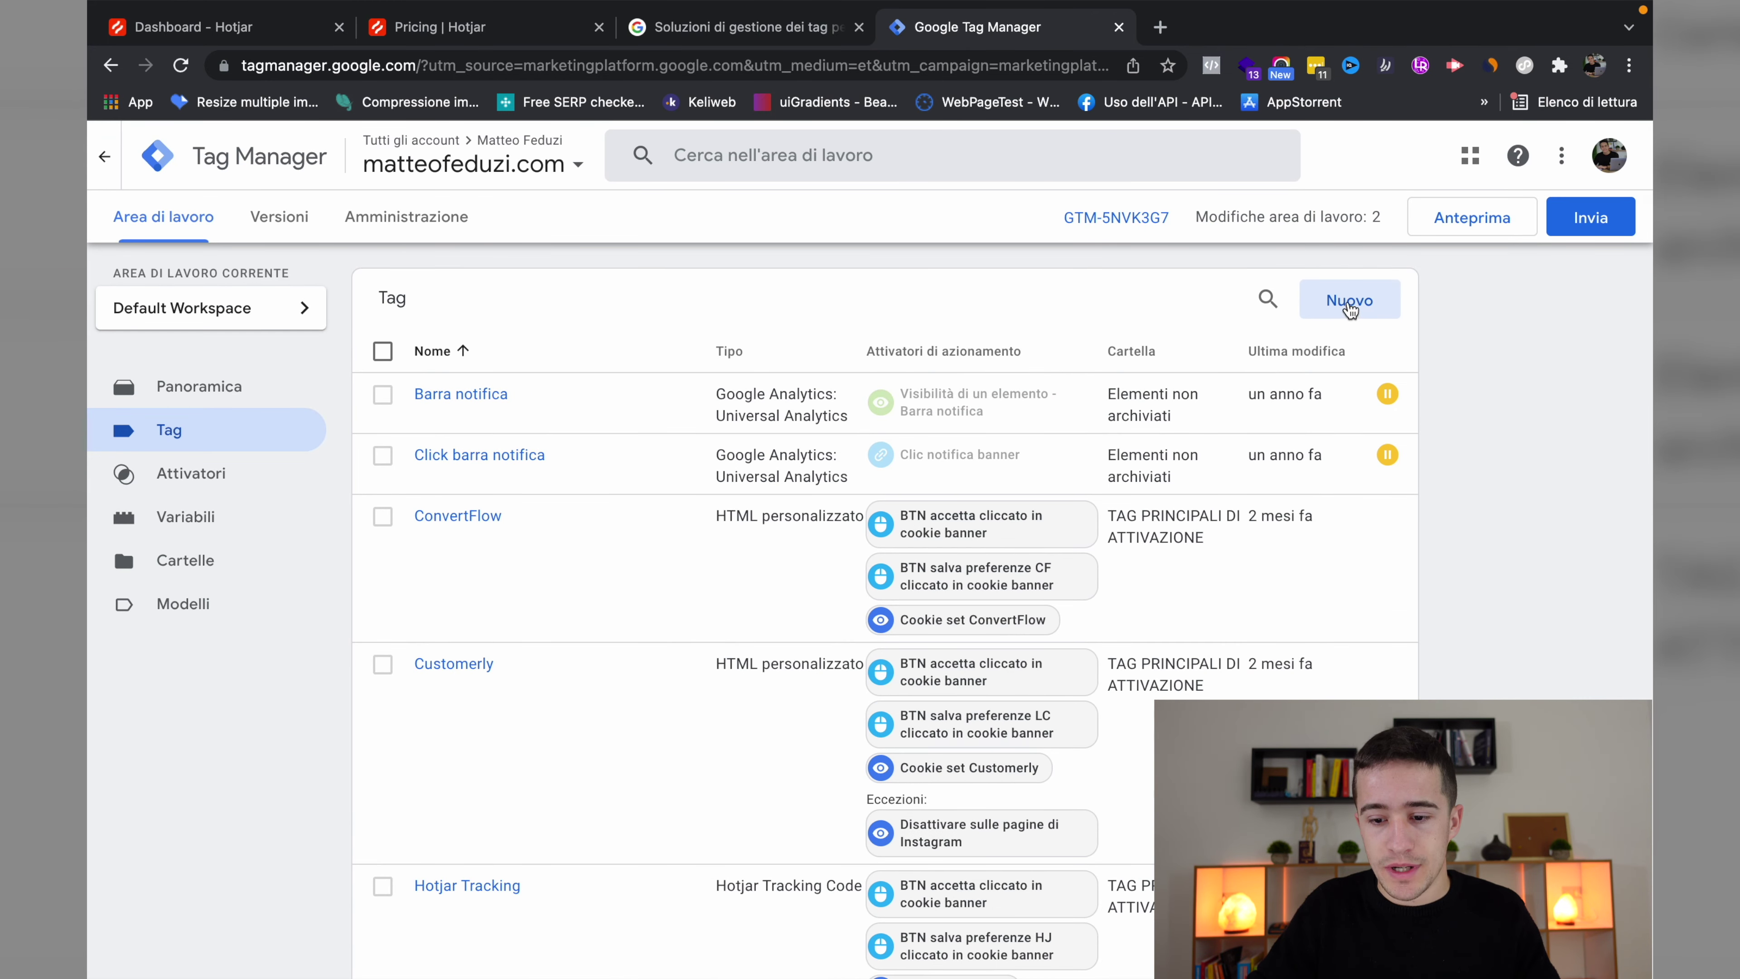
Create a new tag and name it "Hotjar Tracking".
left_click(1360, 305)
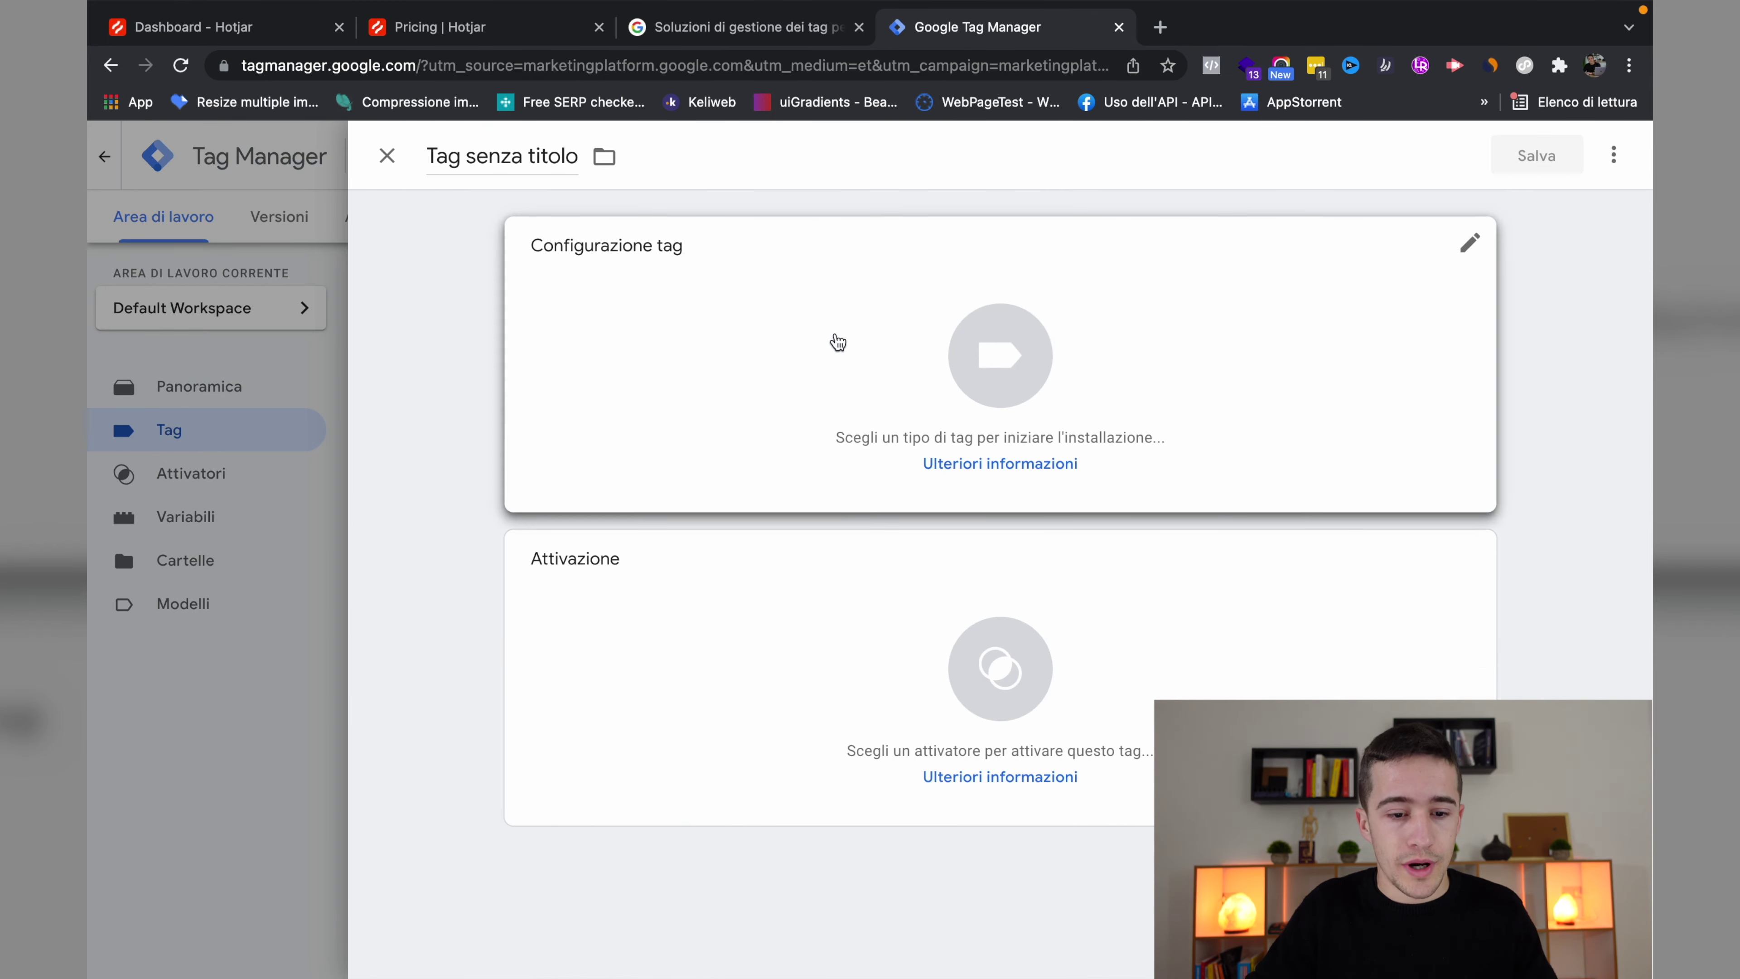
triple_click(502, 170)
type("Hotjar Tracking")
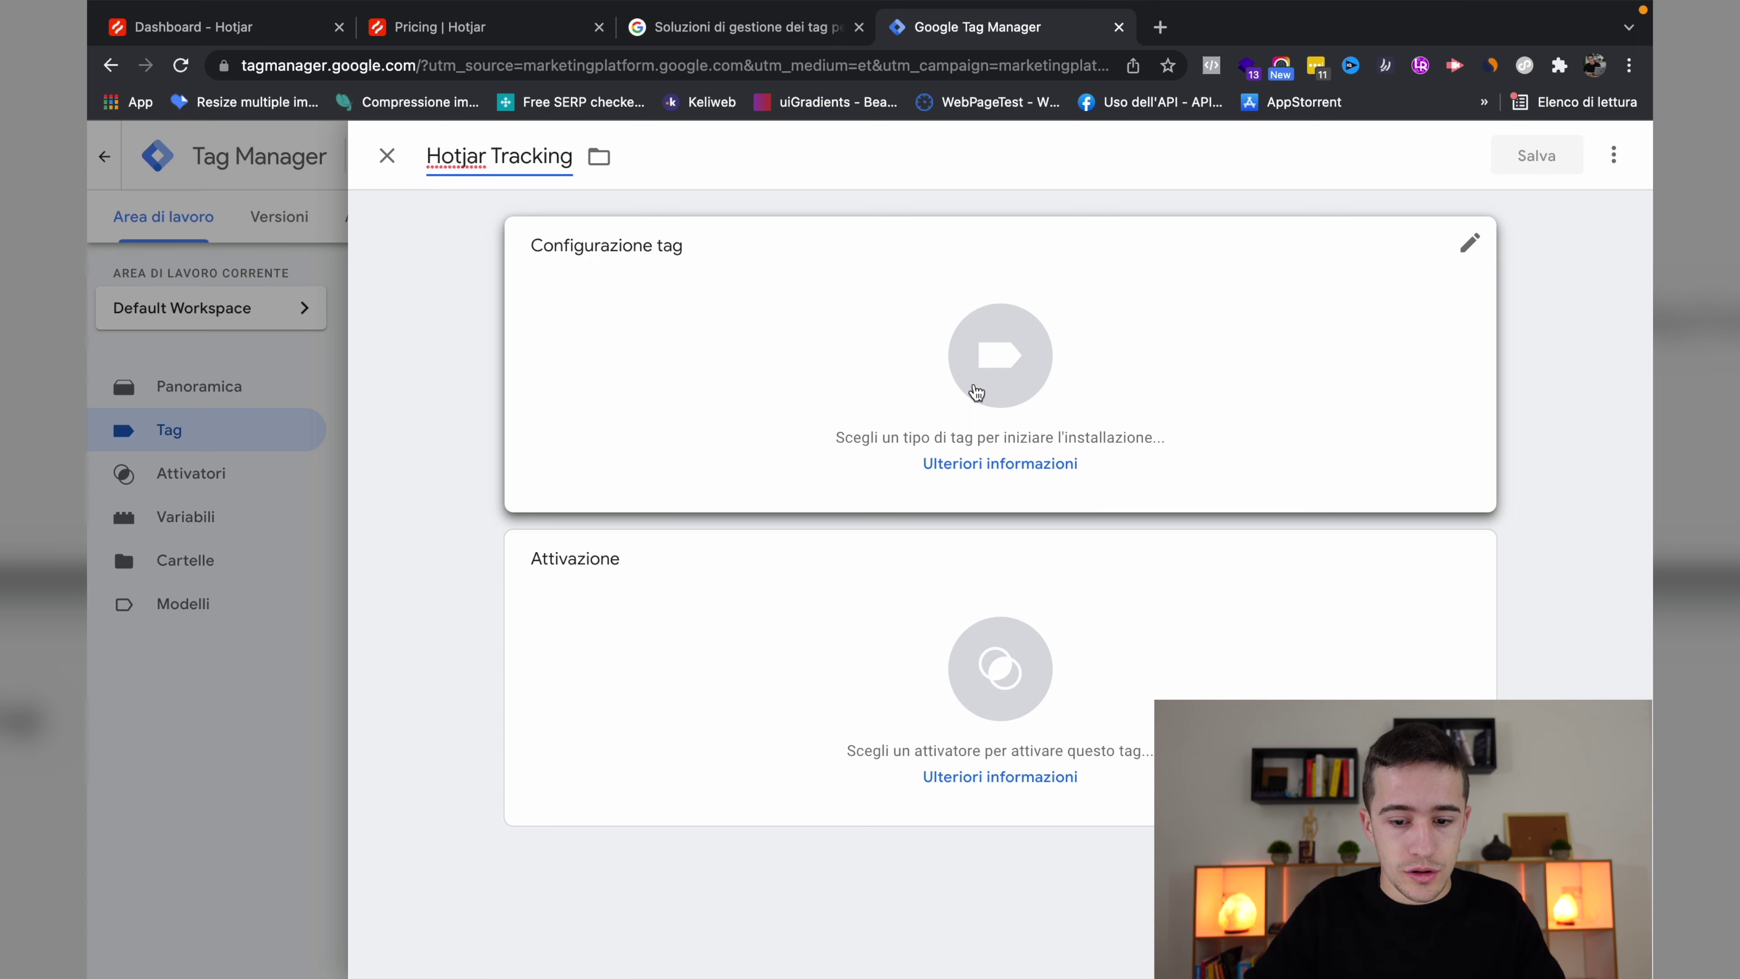
Choose Hotjar Tracking Code as the new tag's type.
left_click(976, 392)
scroll(1137, 527, "down", 5)
scroll(1137, 526, "down", 10)
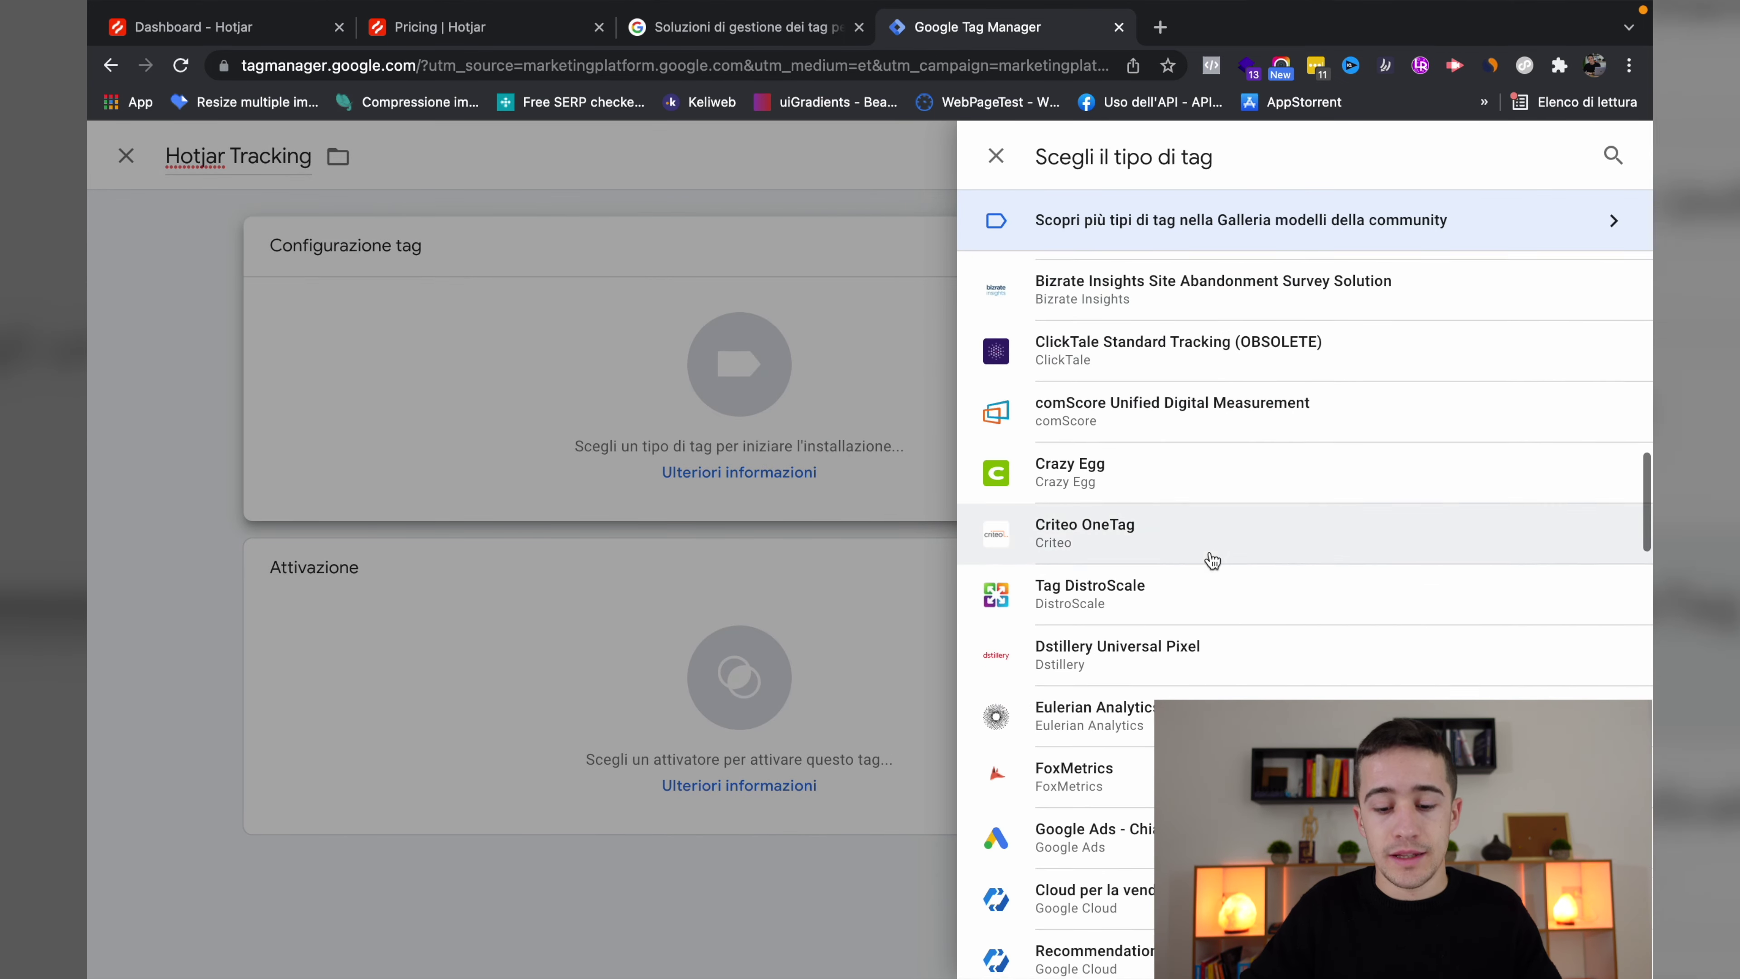
scroll(1212, 561, "down", 10)
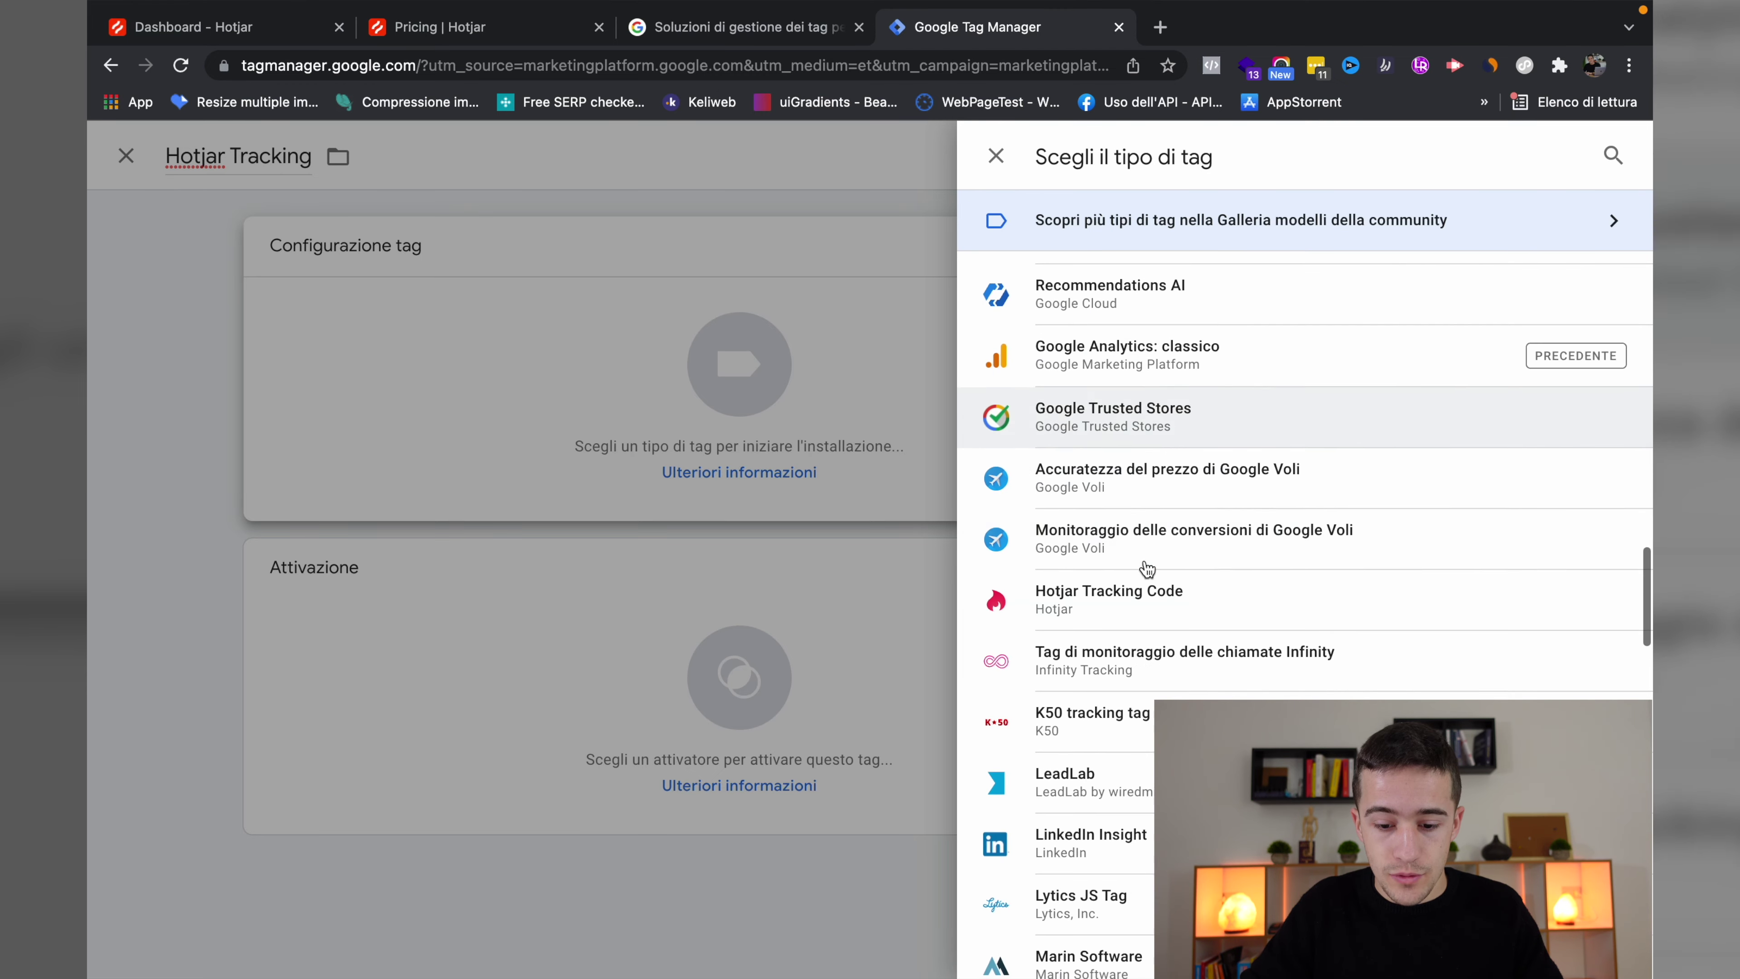
left_click(1155, 605)
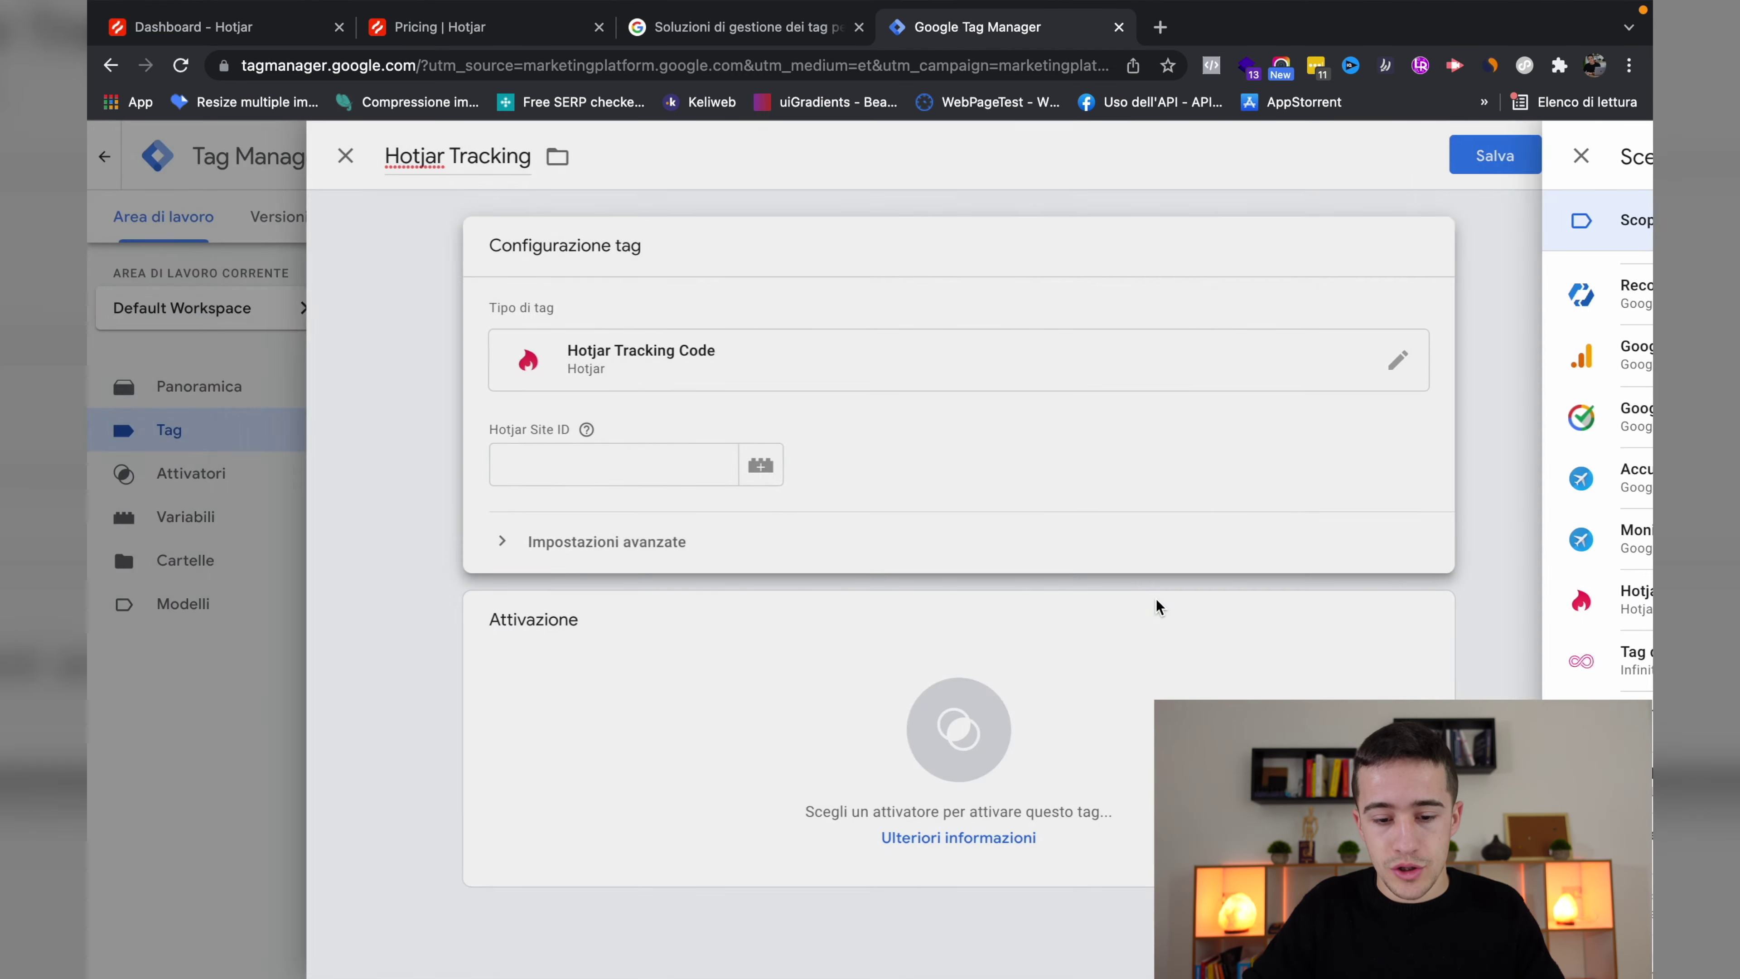
Open the site's tracking code details in Hotjar's Sites & Organizations list and copy its site ID.
left_click(636, 471)
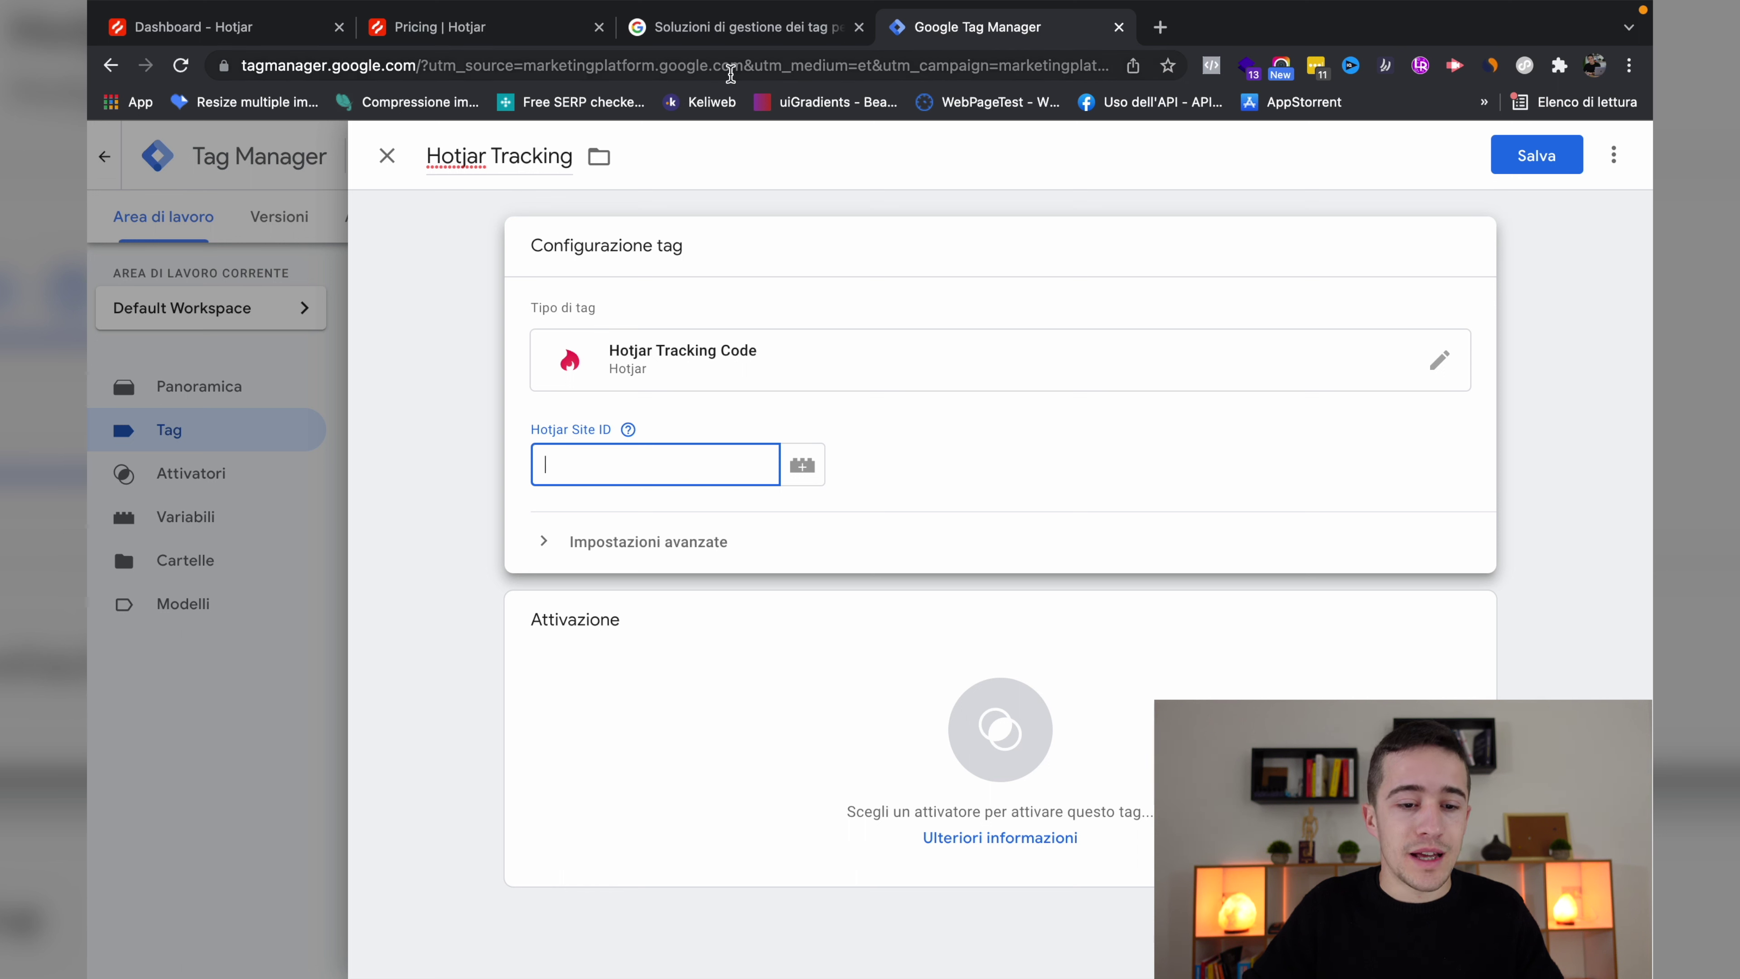
left_click(226, 28)
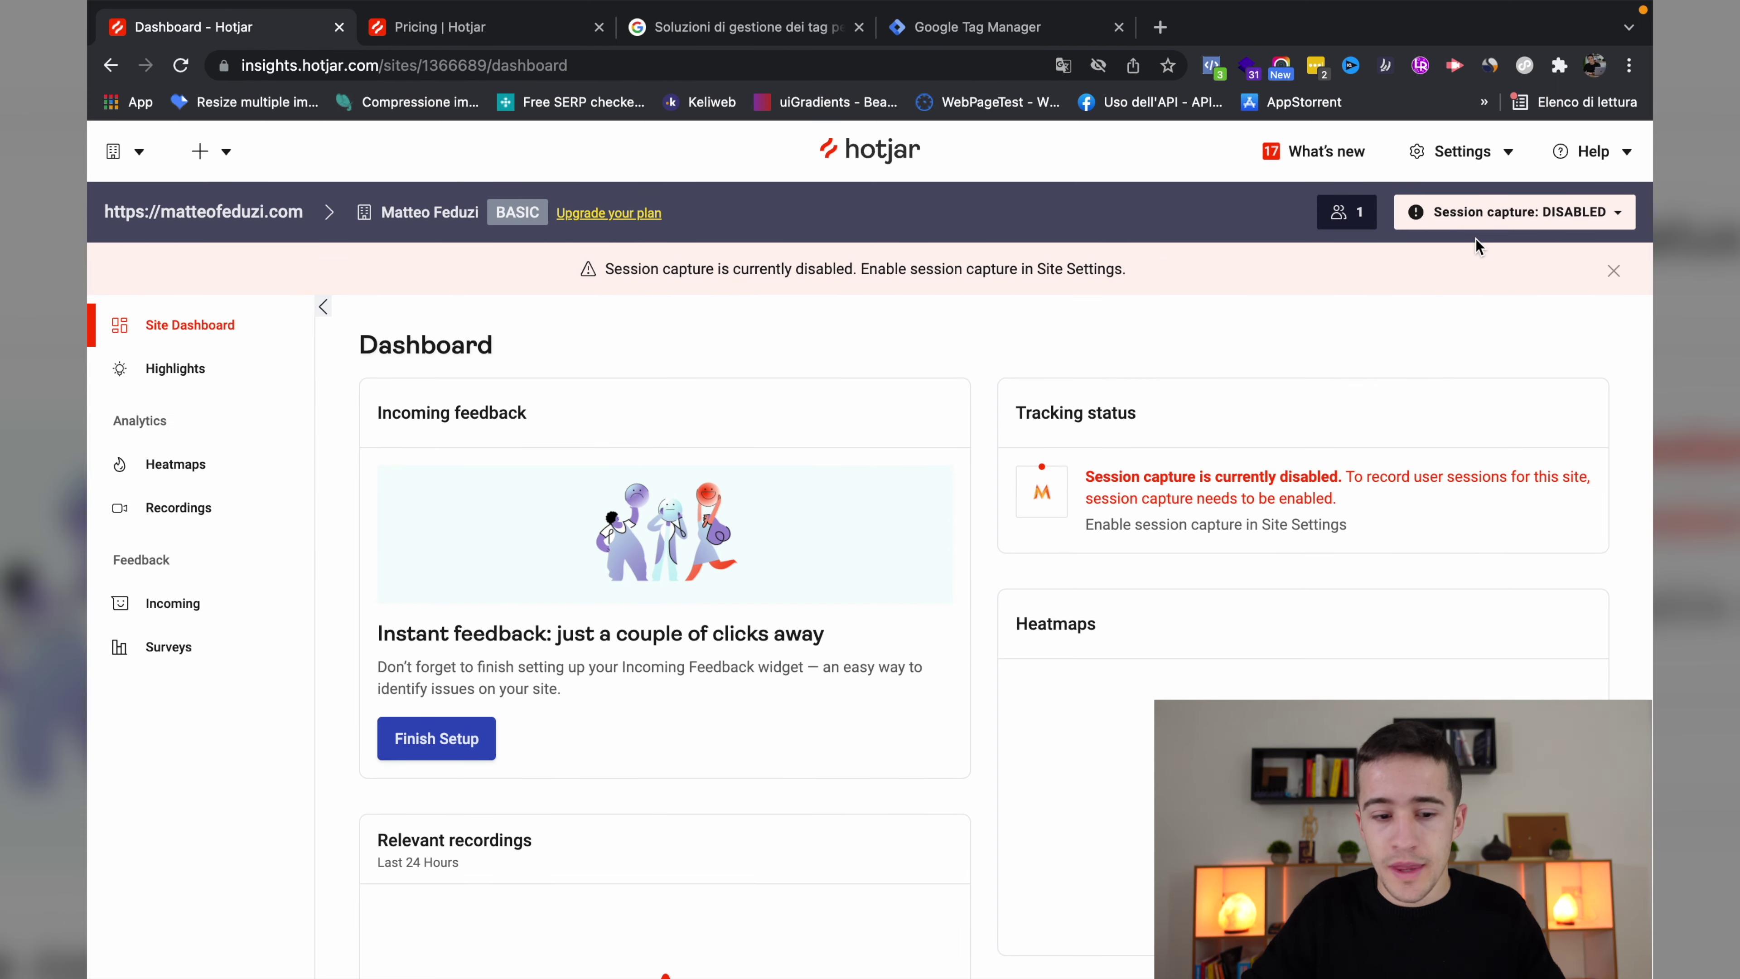
left_click(1460, 152)
left_click(1421, 248)
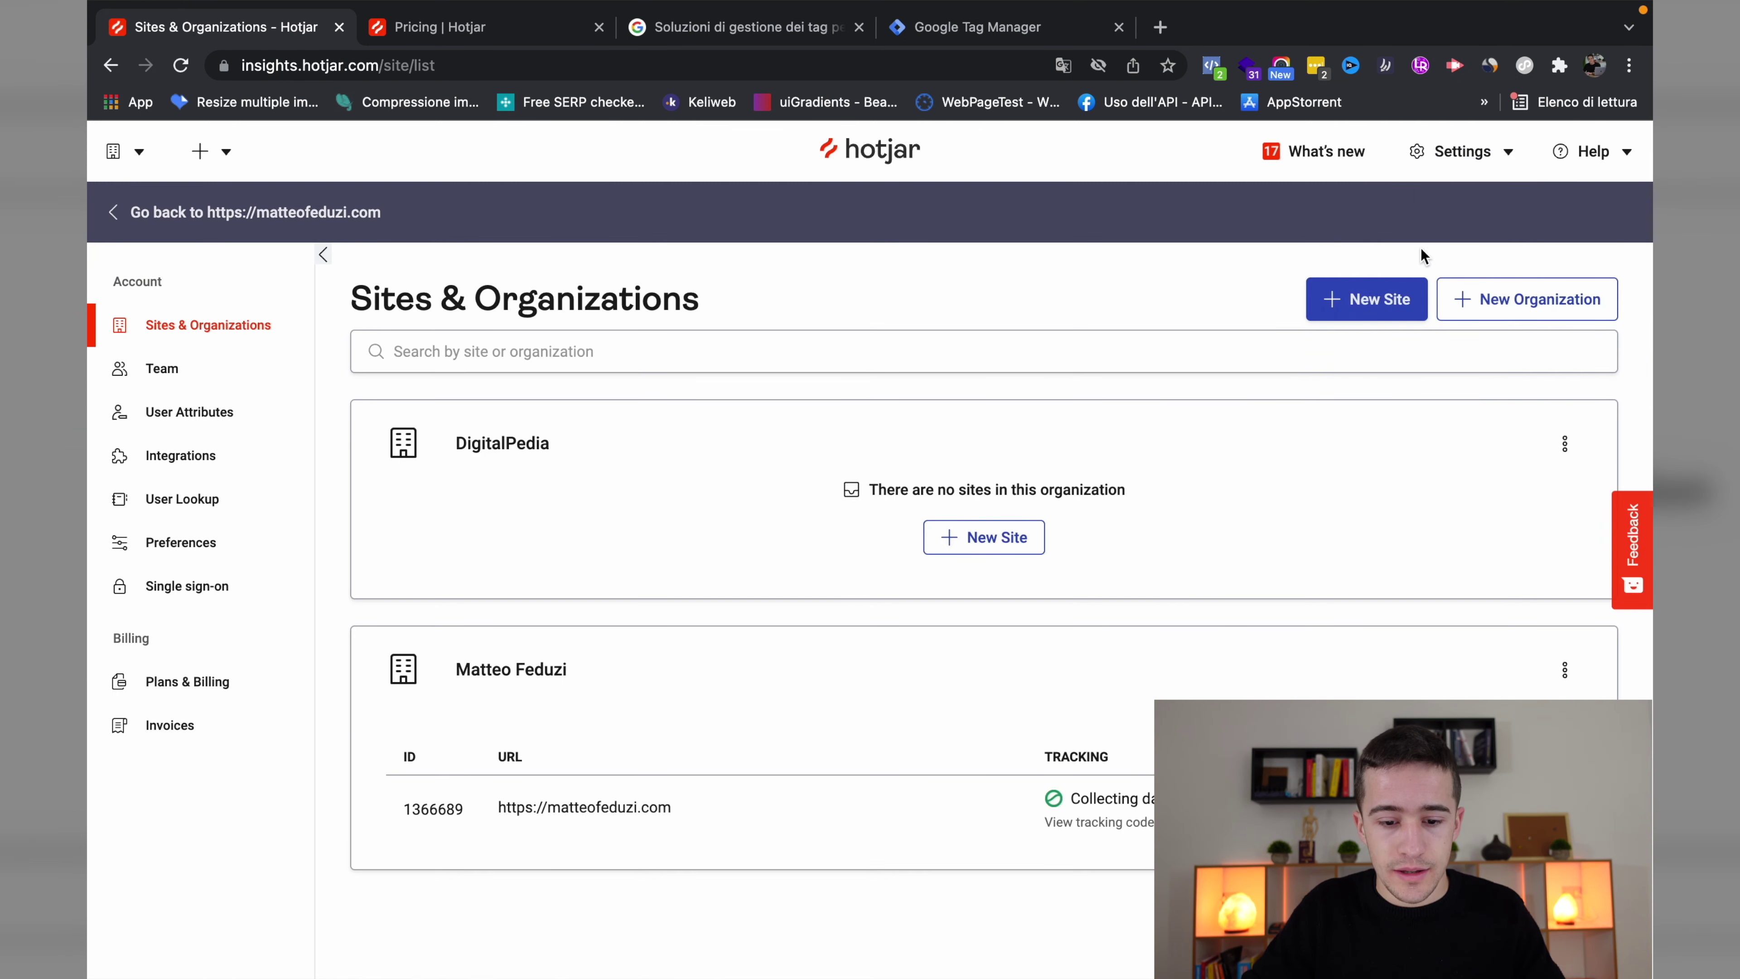
left_click(1088, 825)
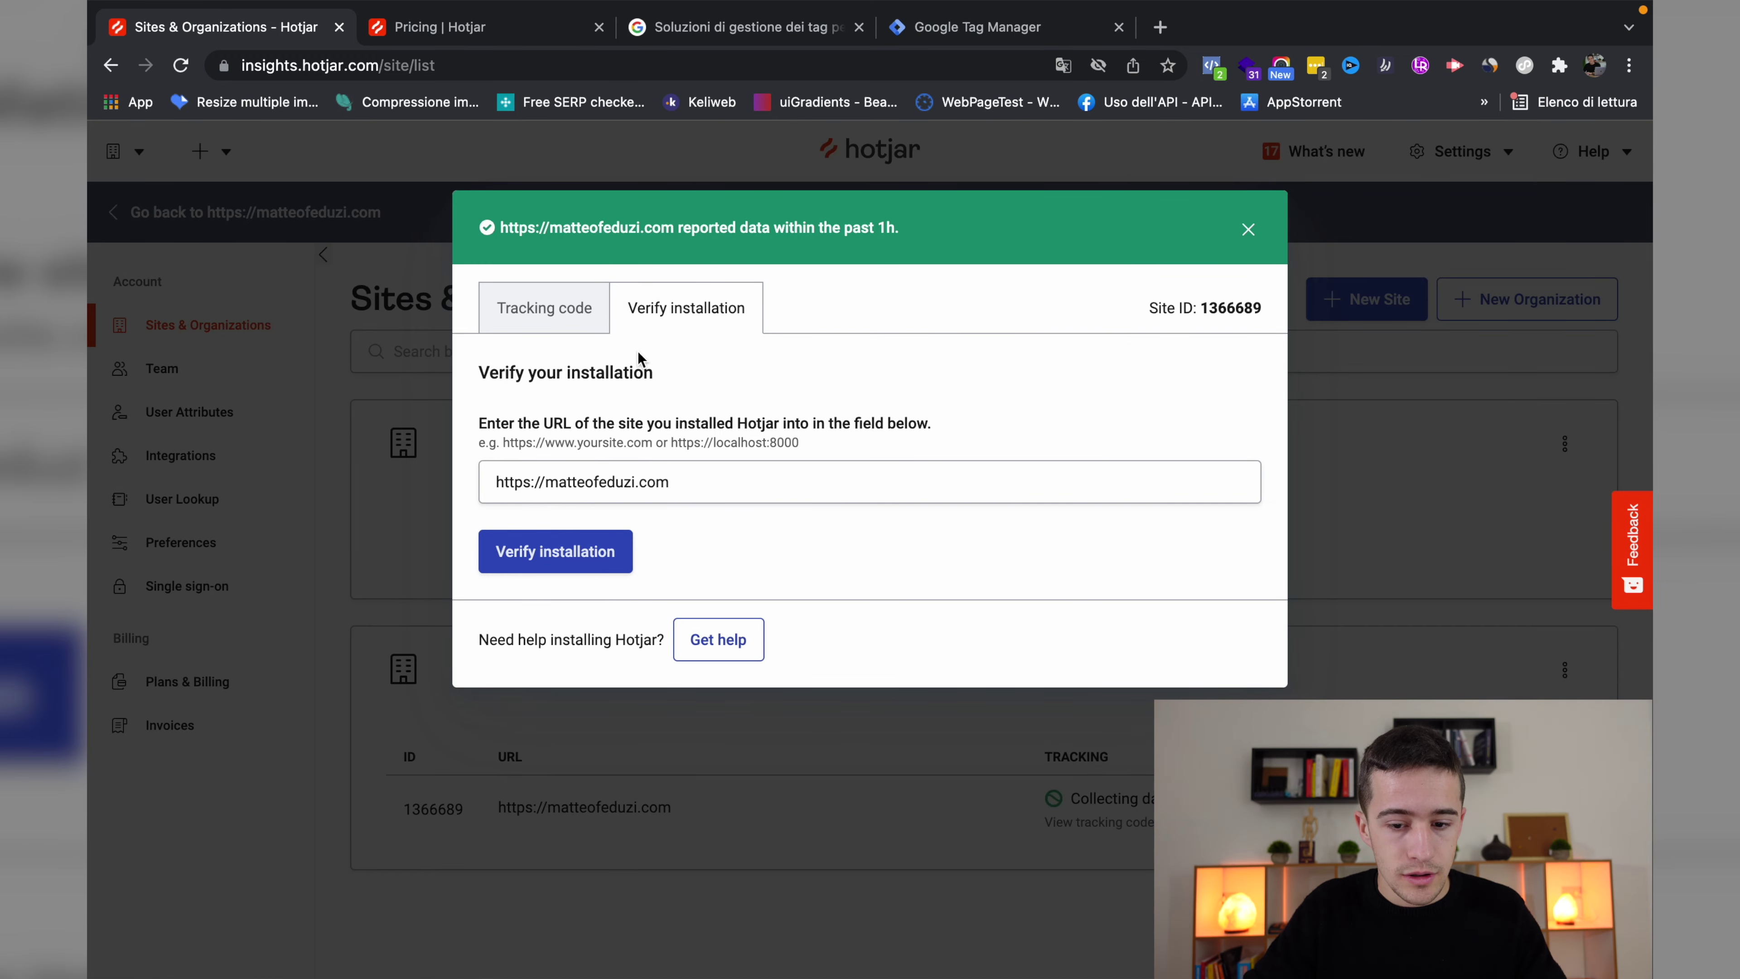
double_click(1233, 309)
key("ctrl+c")
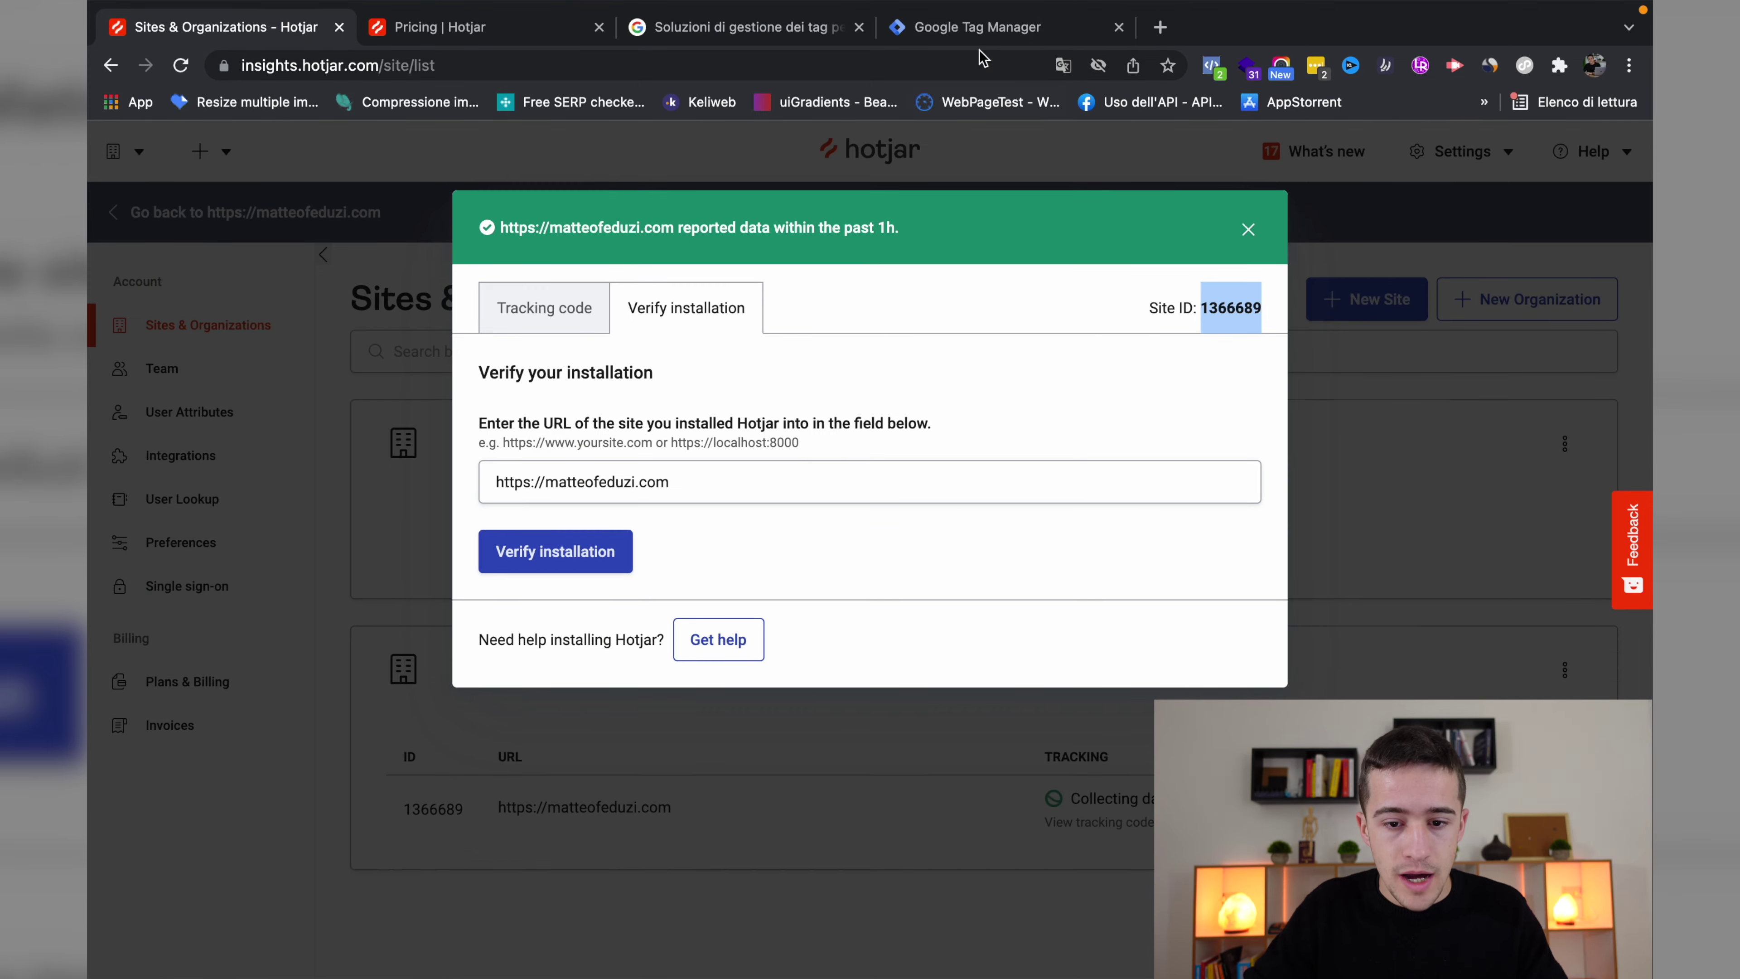
Paste the copied ID as the Hotjar Site ID in Tag Manager and add the All Pages trigger to the tag.
left_click(979, 30)
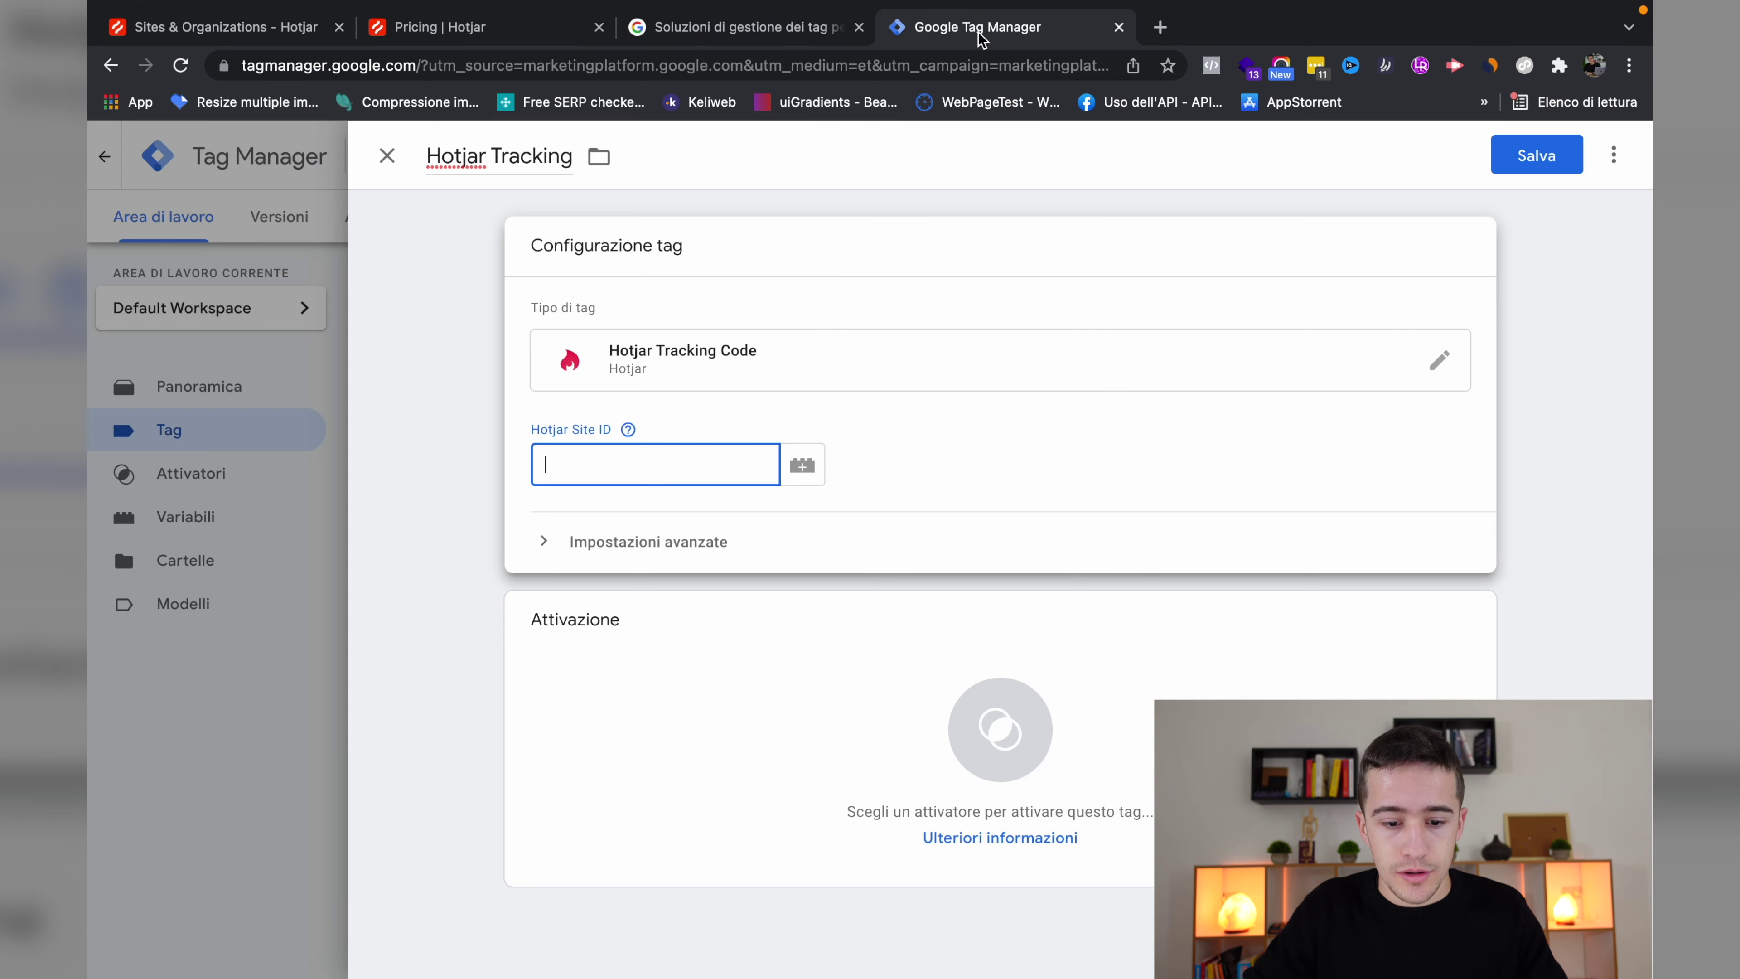
key("ctrl+v")
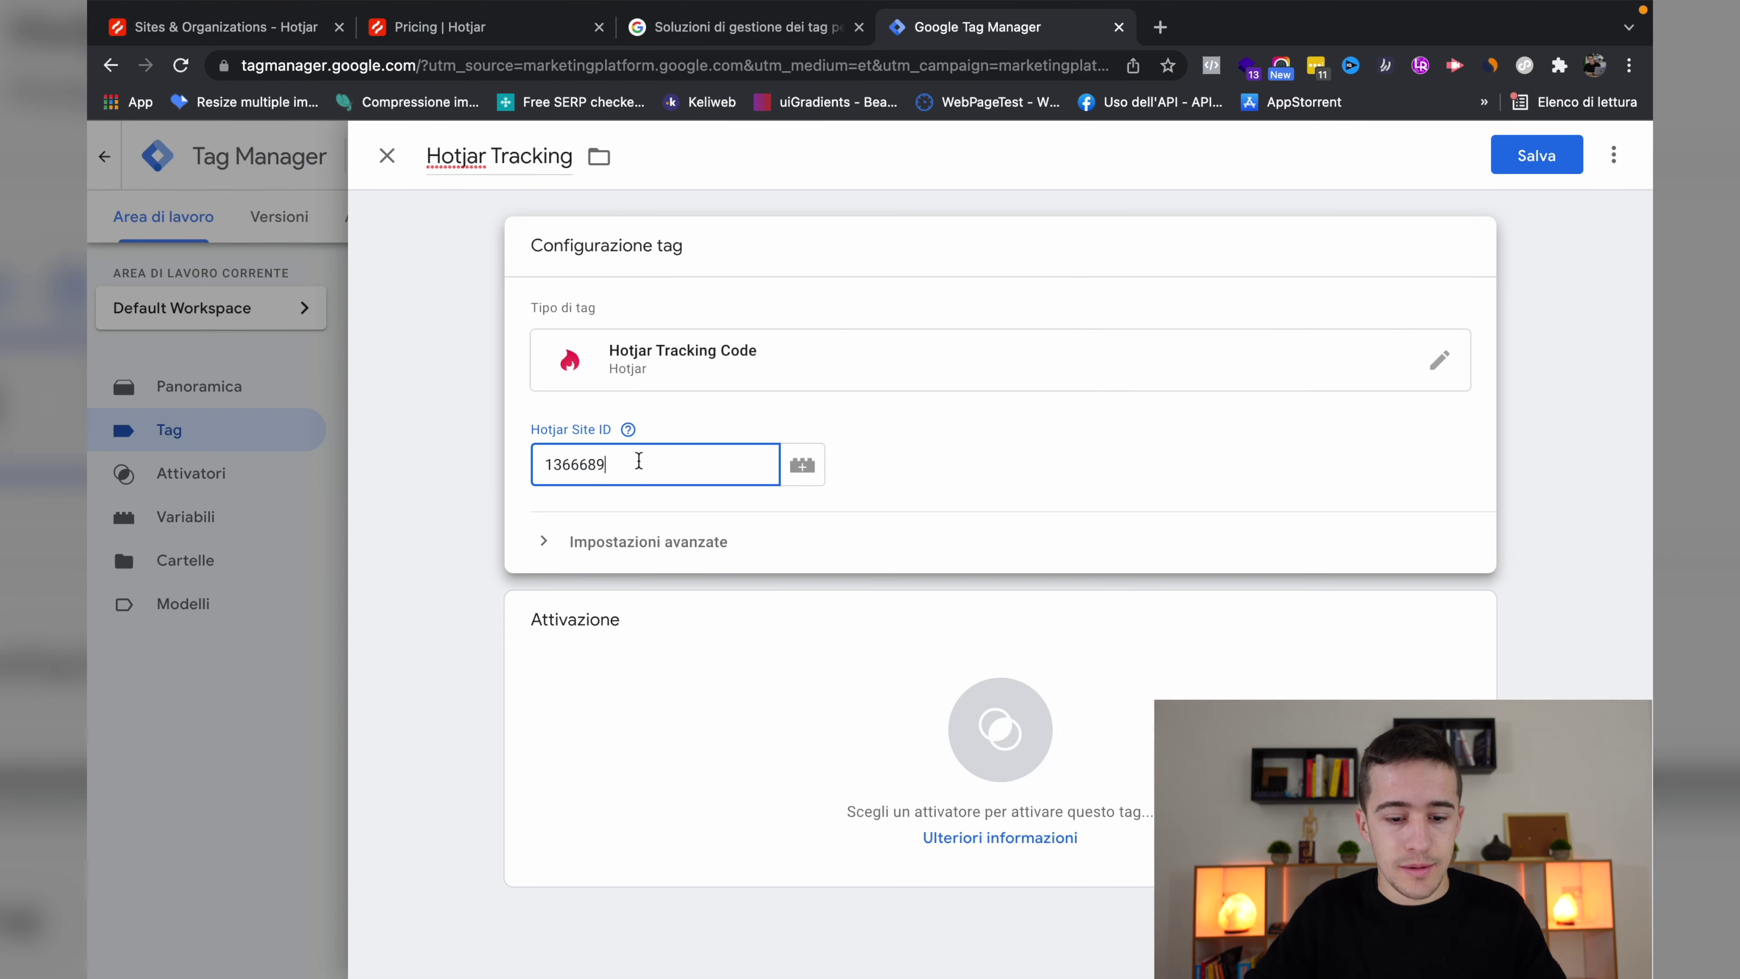
left_click(936, 739)
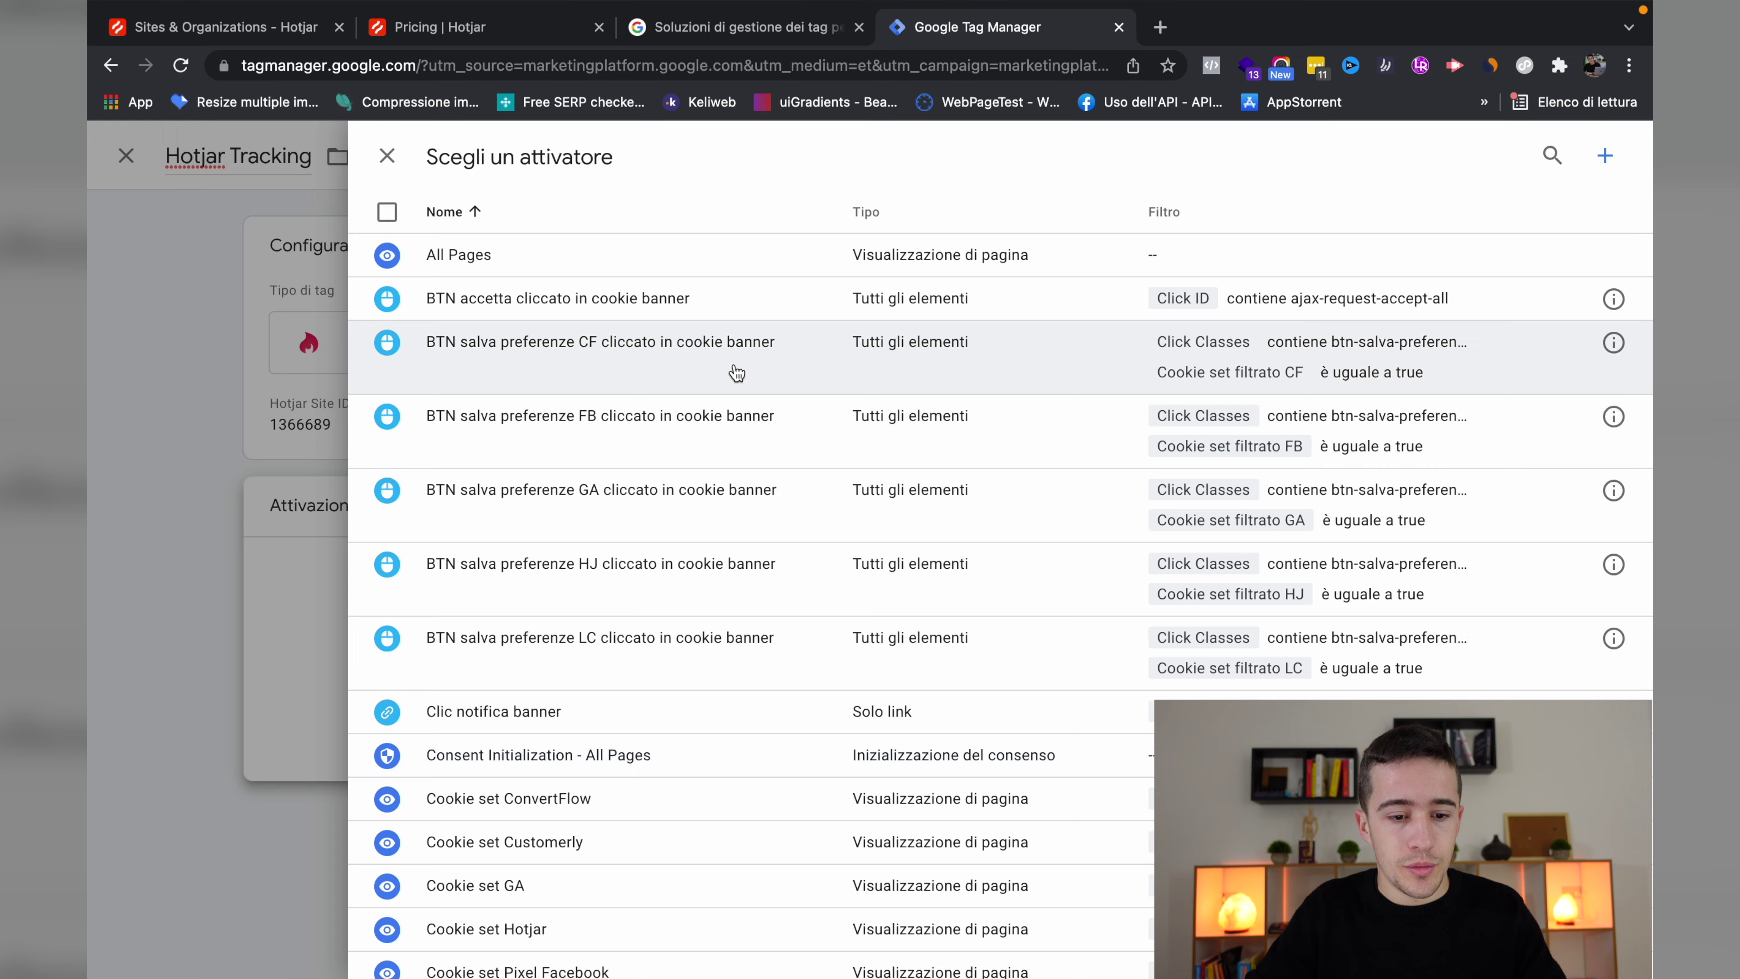
left_click(928, 256)
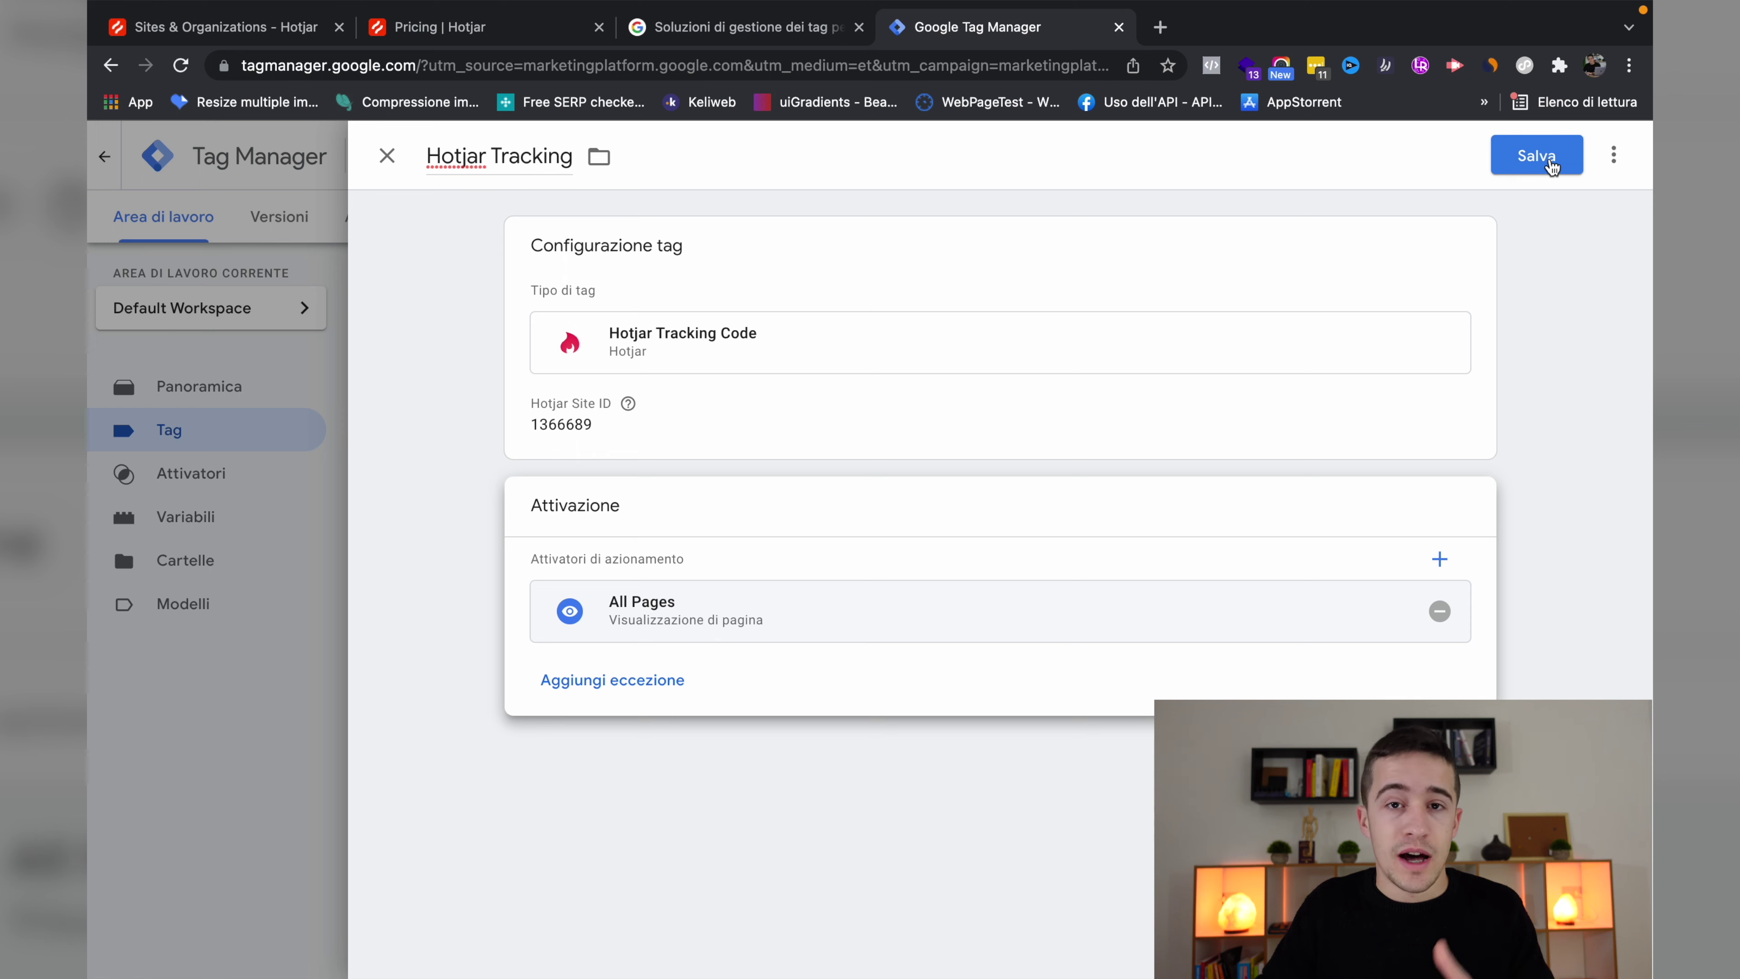
Leave the new Hotjar Tracking tag and discard its unsaved changes.
left_click(265, 381)
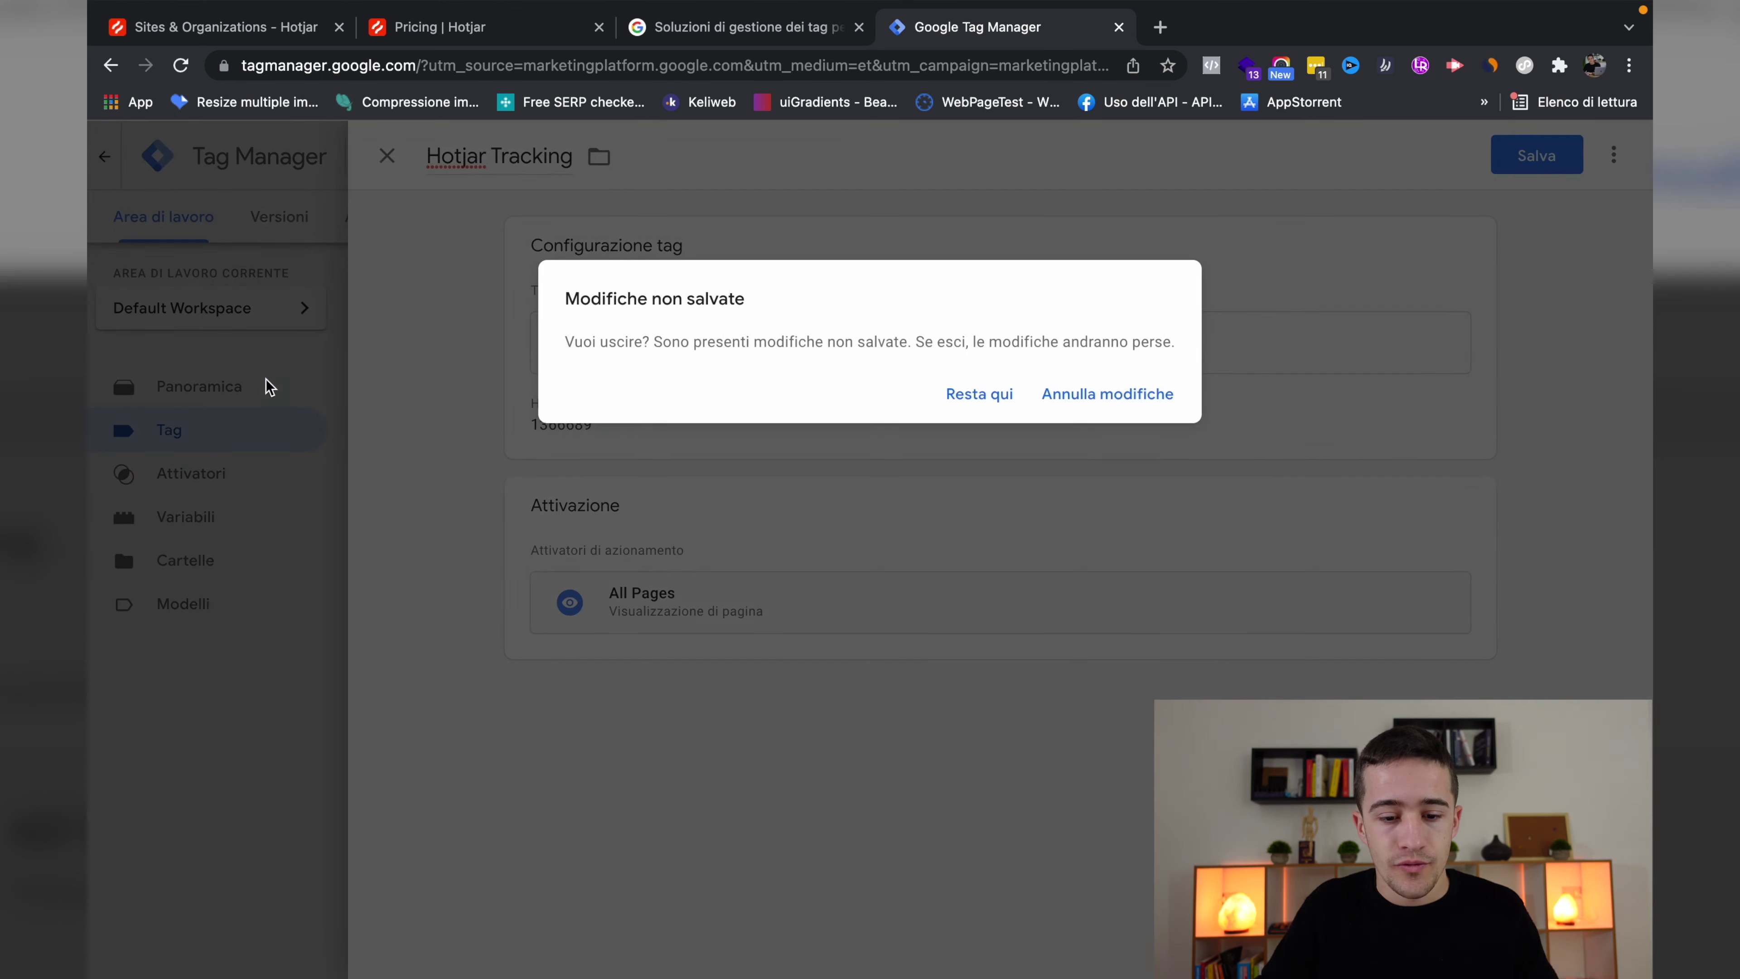
left_click(1111, 394)
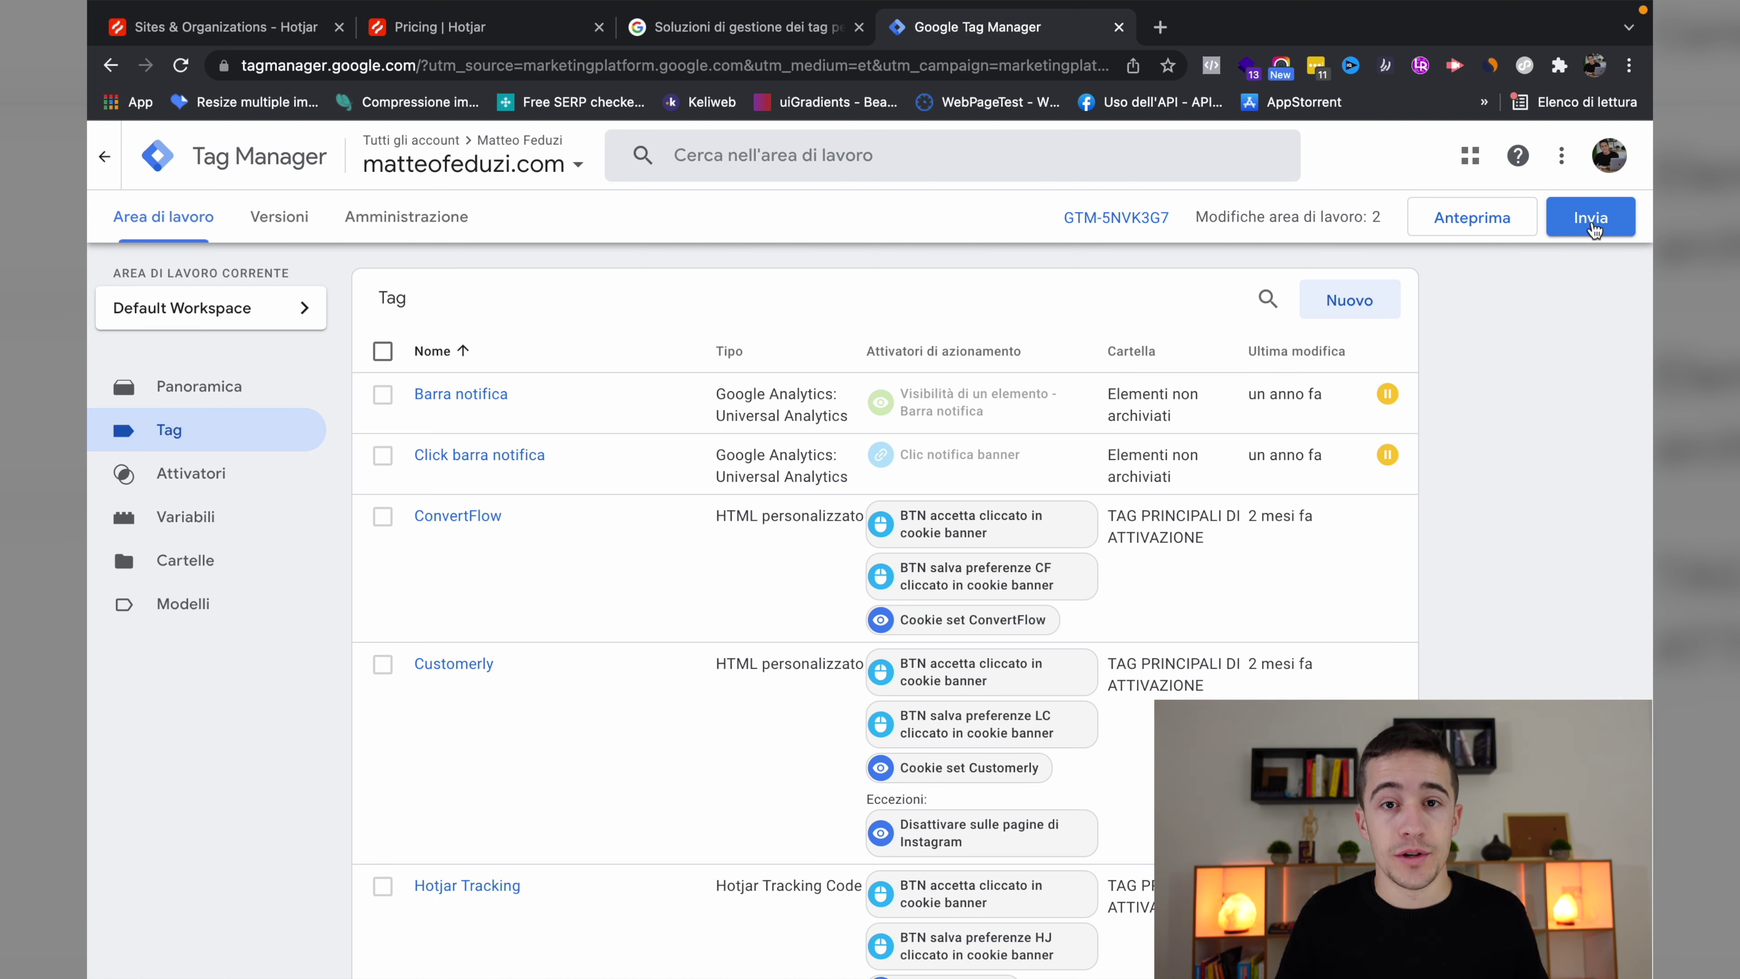
Open the tracked website in a new browser tab and accept its cookies.
left_click(1160, 27)
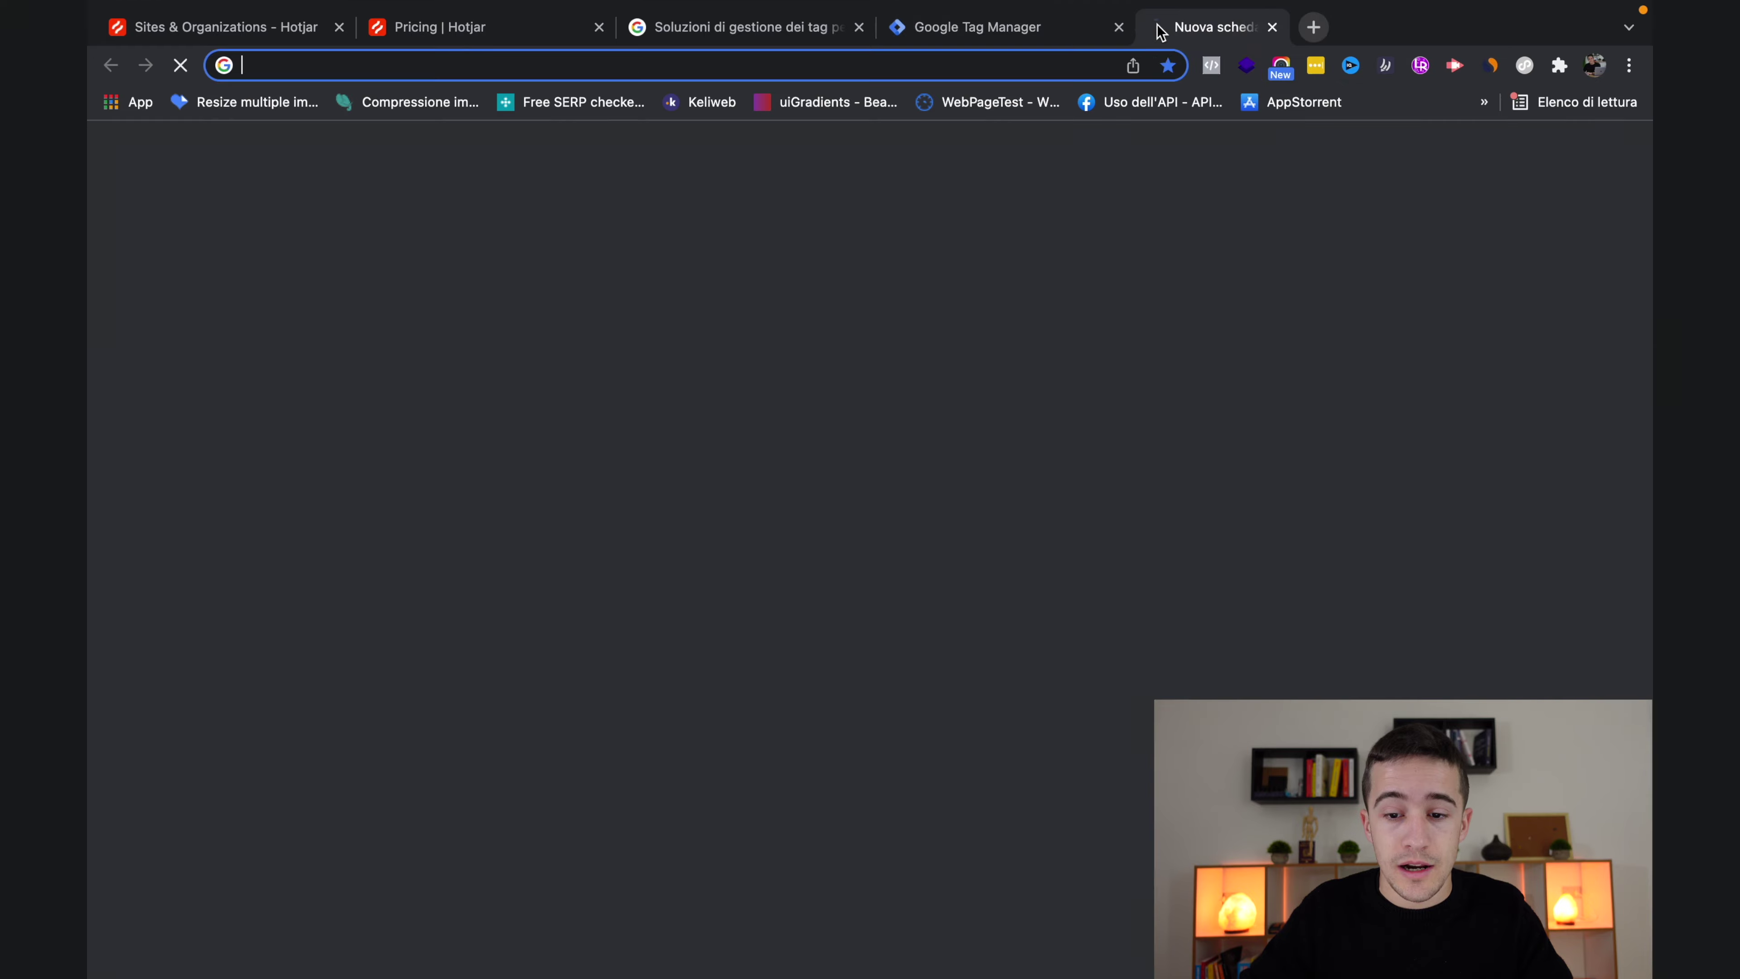
type("matteofeduzi.com")
key("Return")
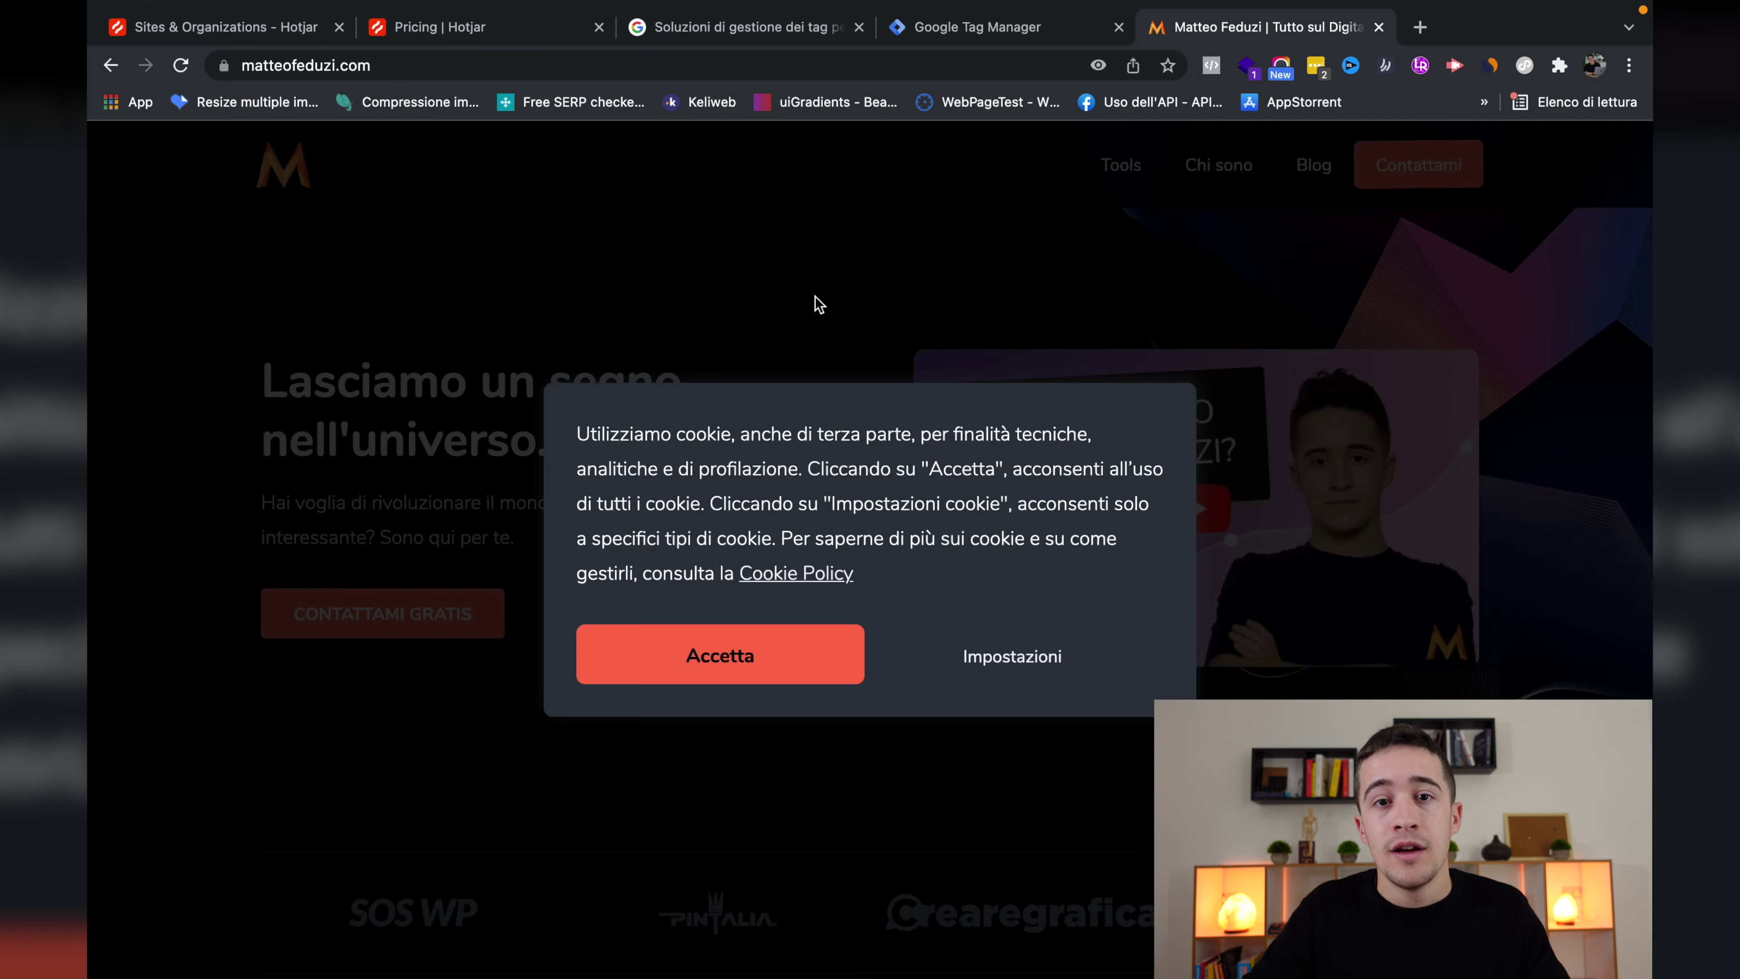
left_click(706, 662)
Go to the website's WordPress login page at /accedi/.
left_click(476, 67)
left_click(476, 67)
type("/acc")
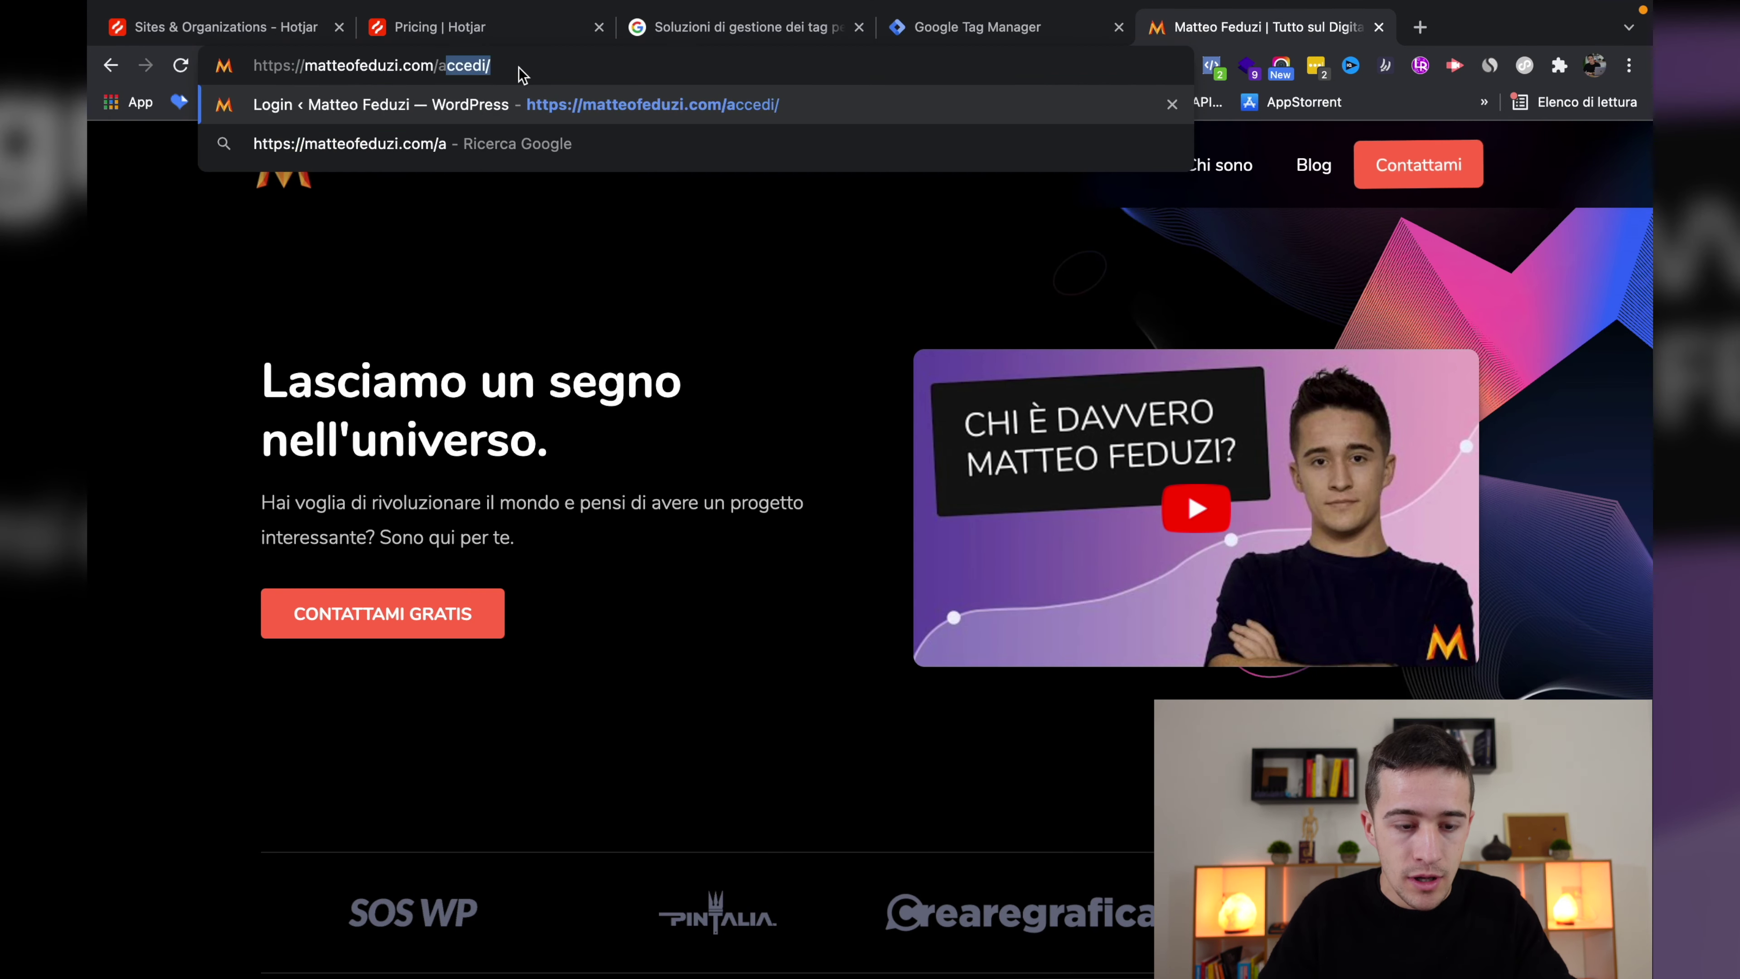
key("Return")
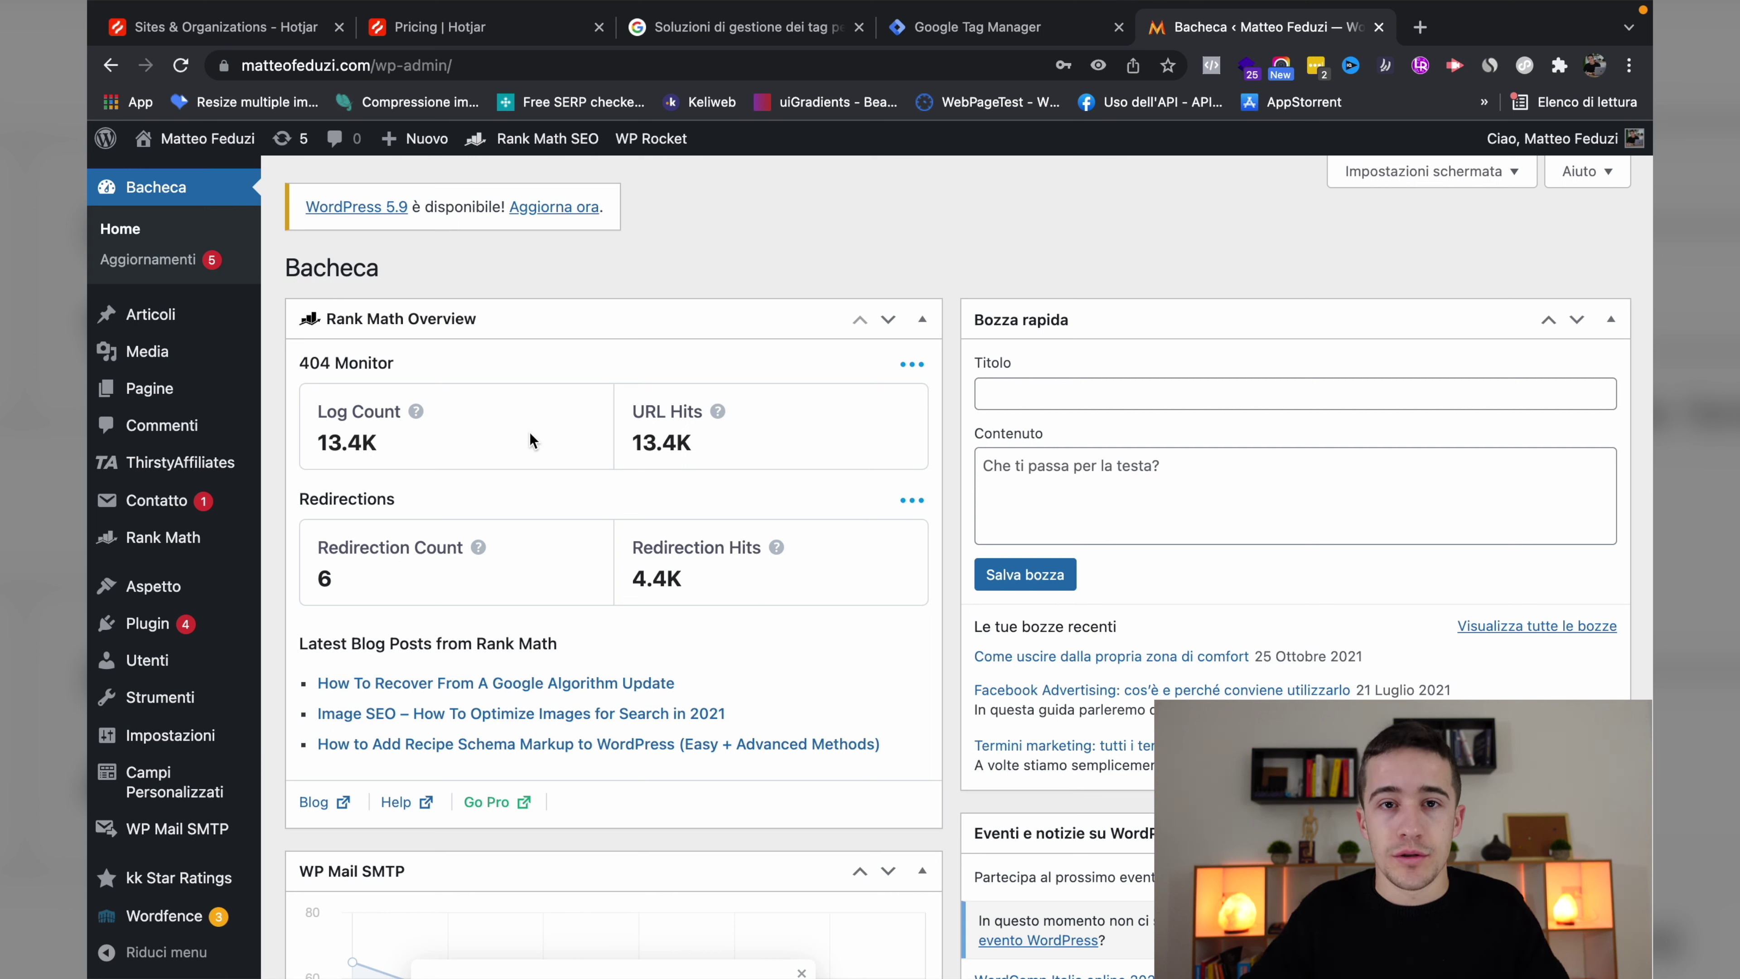
Open the WordPress theme file editor (Editor del tema).
mouse_move(145, 586)
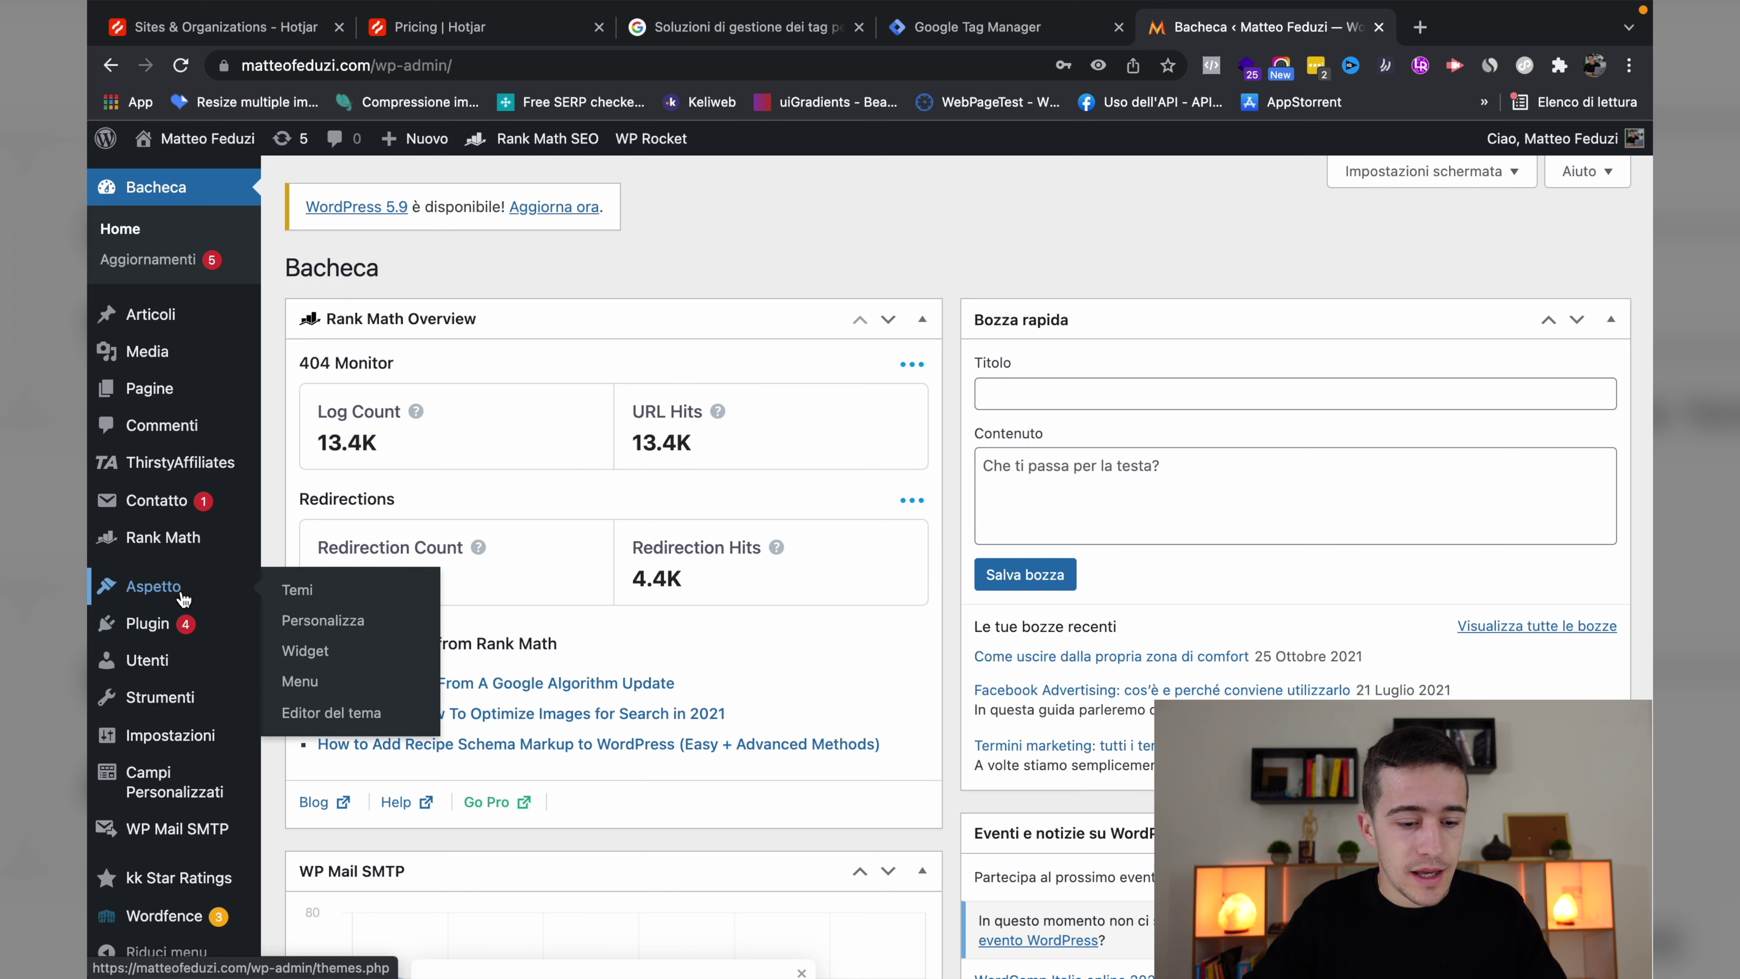
left_click(321, 719)
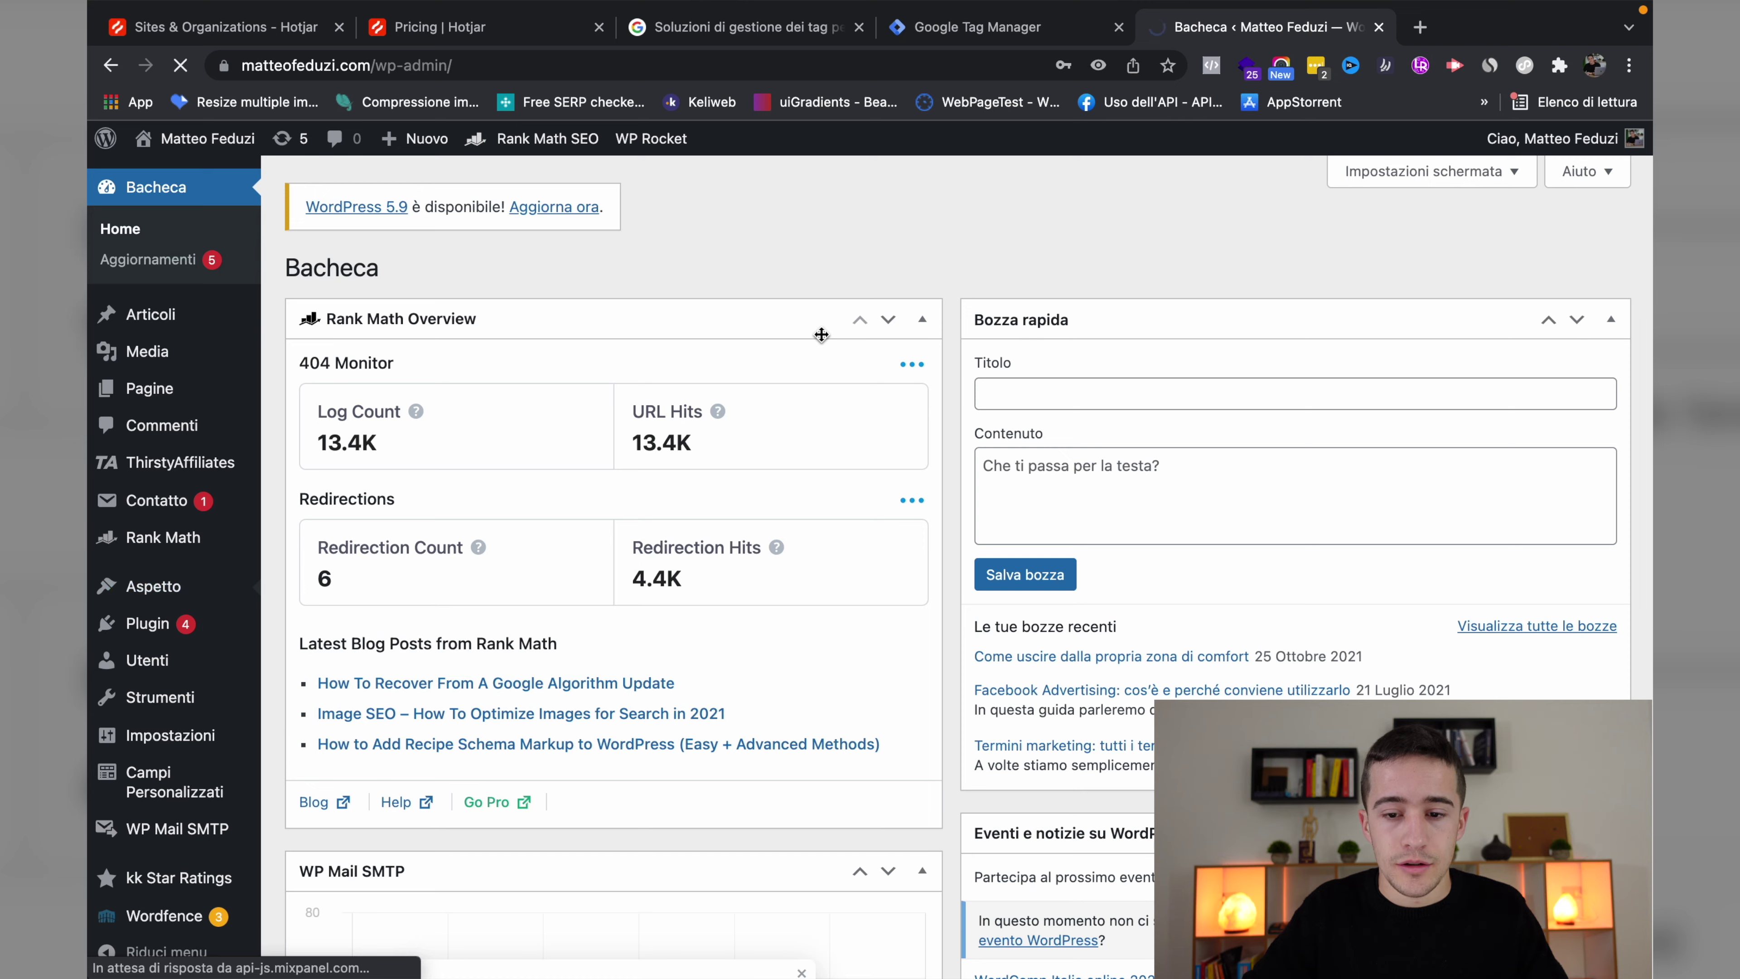
Show the site's tracking code in Hotjar and copy the whole script.
key("super+1")
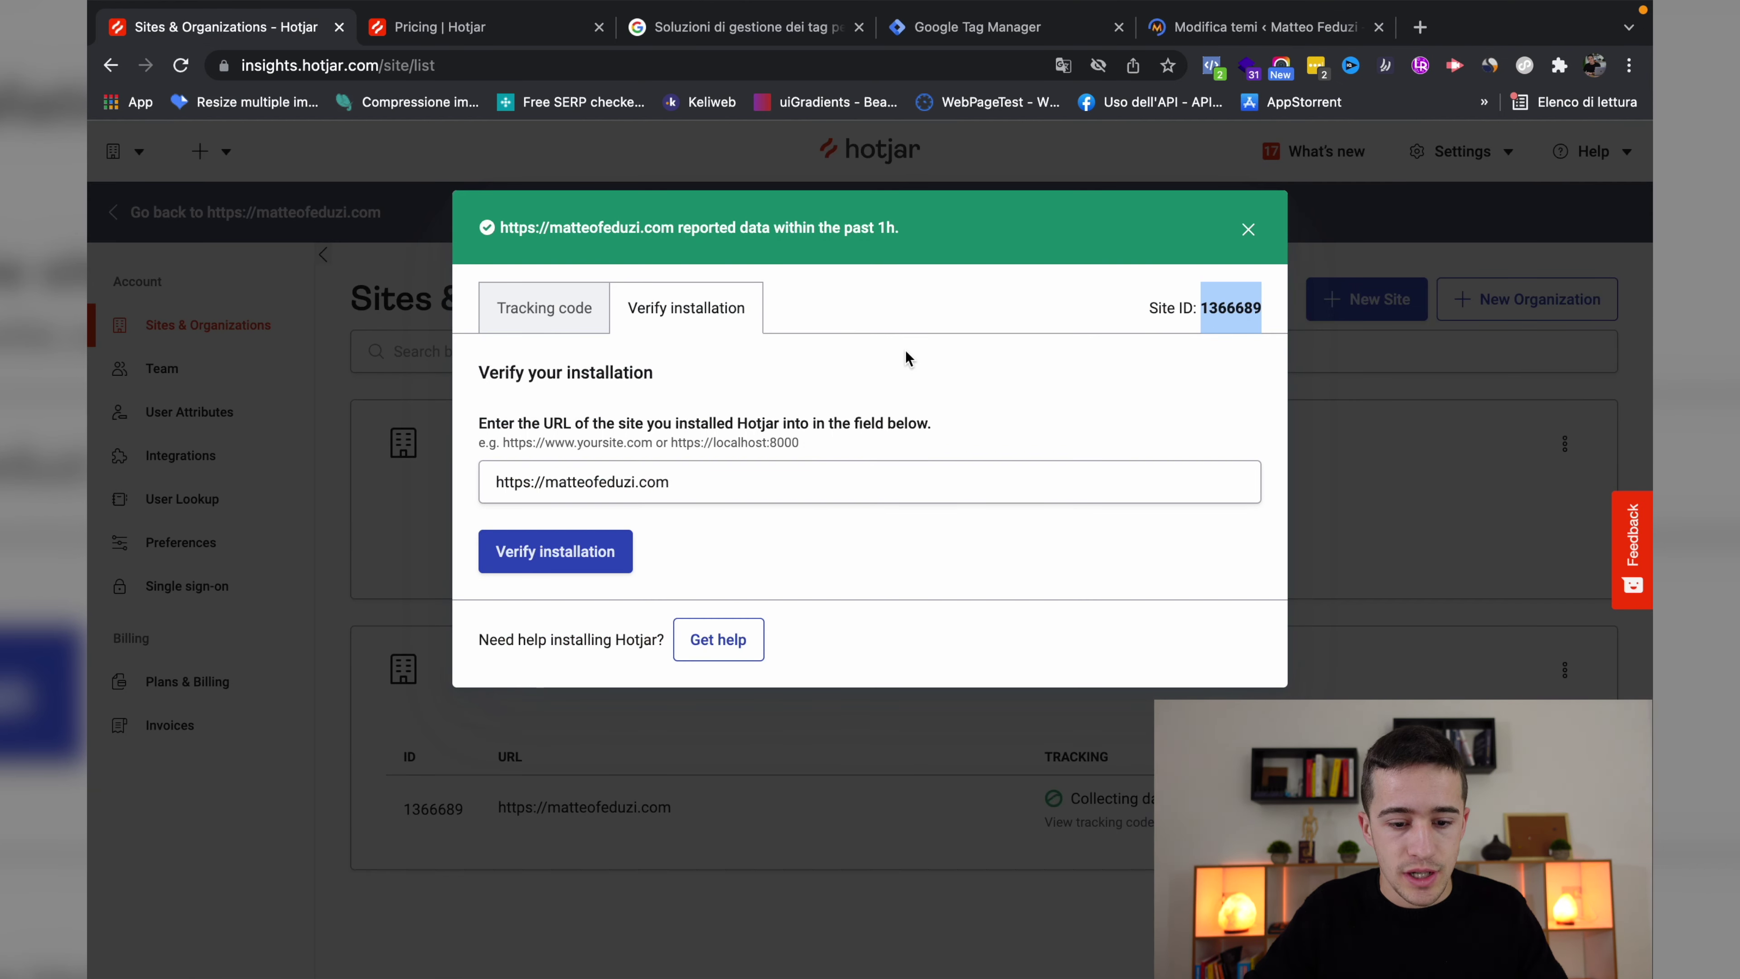
left_click(534, 312)
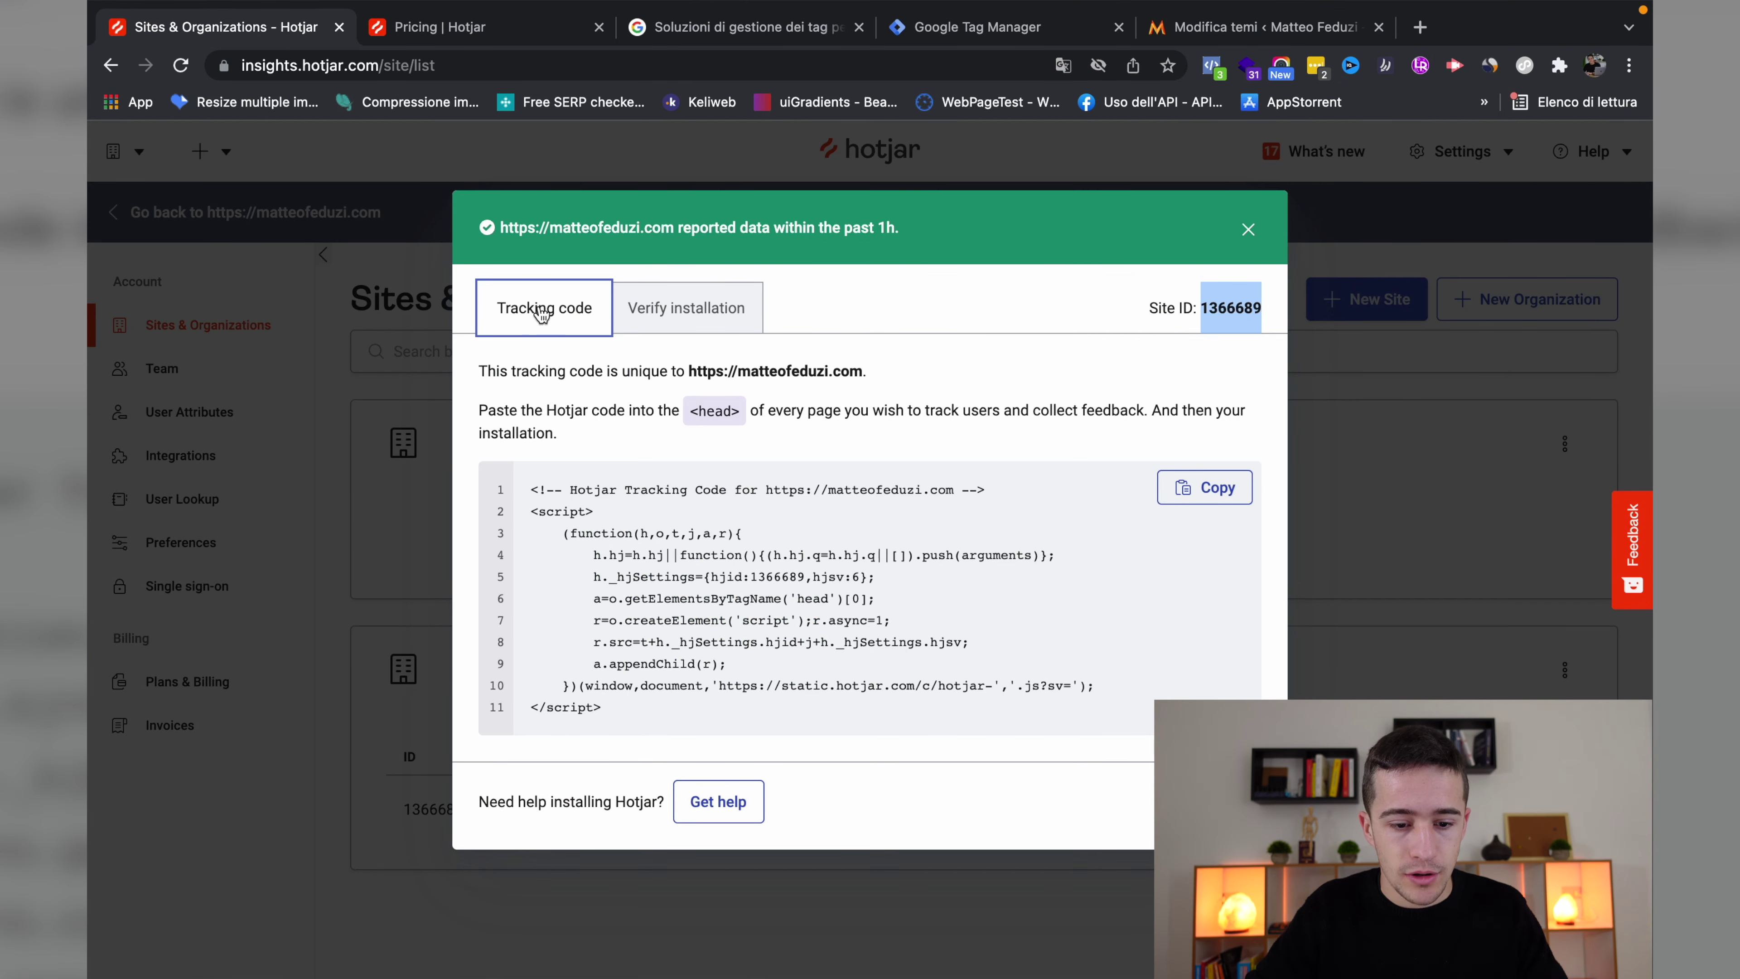
left_click(1203, 494)
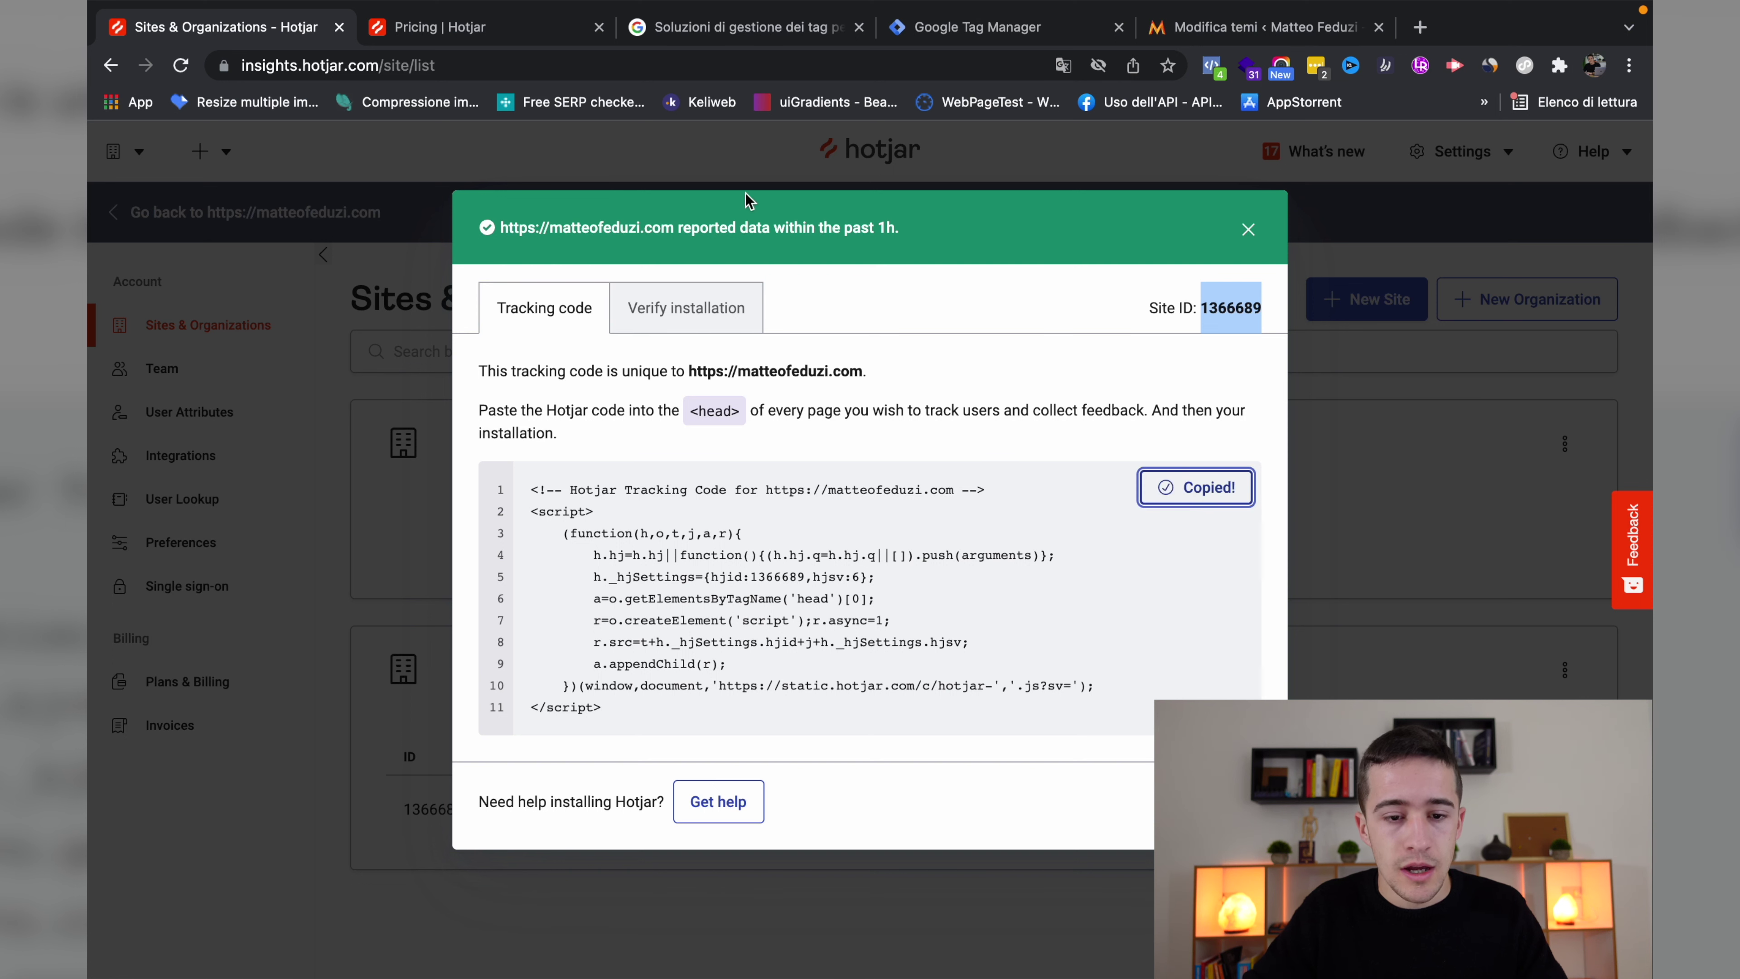
Find footer.php among the theme files in the WordPress theme editor and open it.
left_click(1254, 27)
scroll(1439, 480, "down", 3)
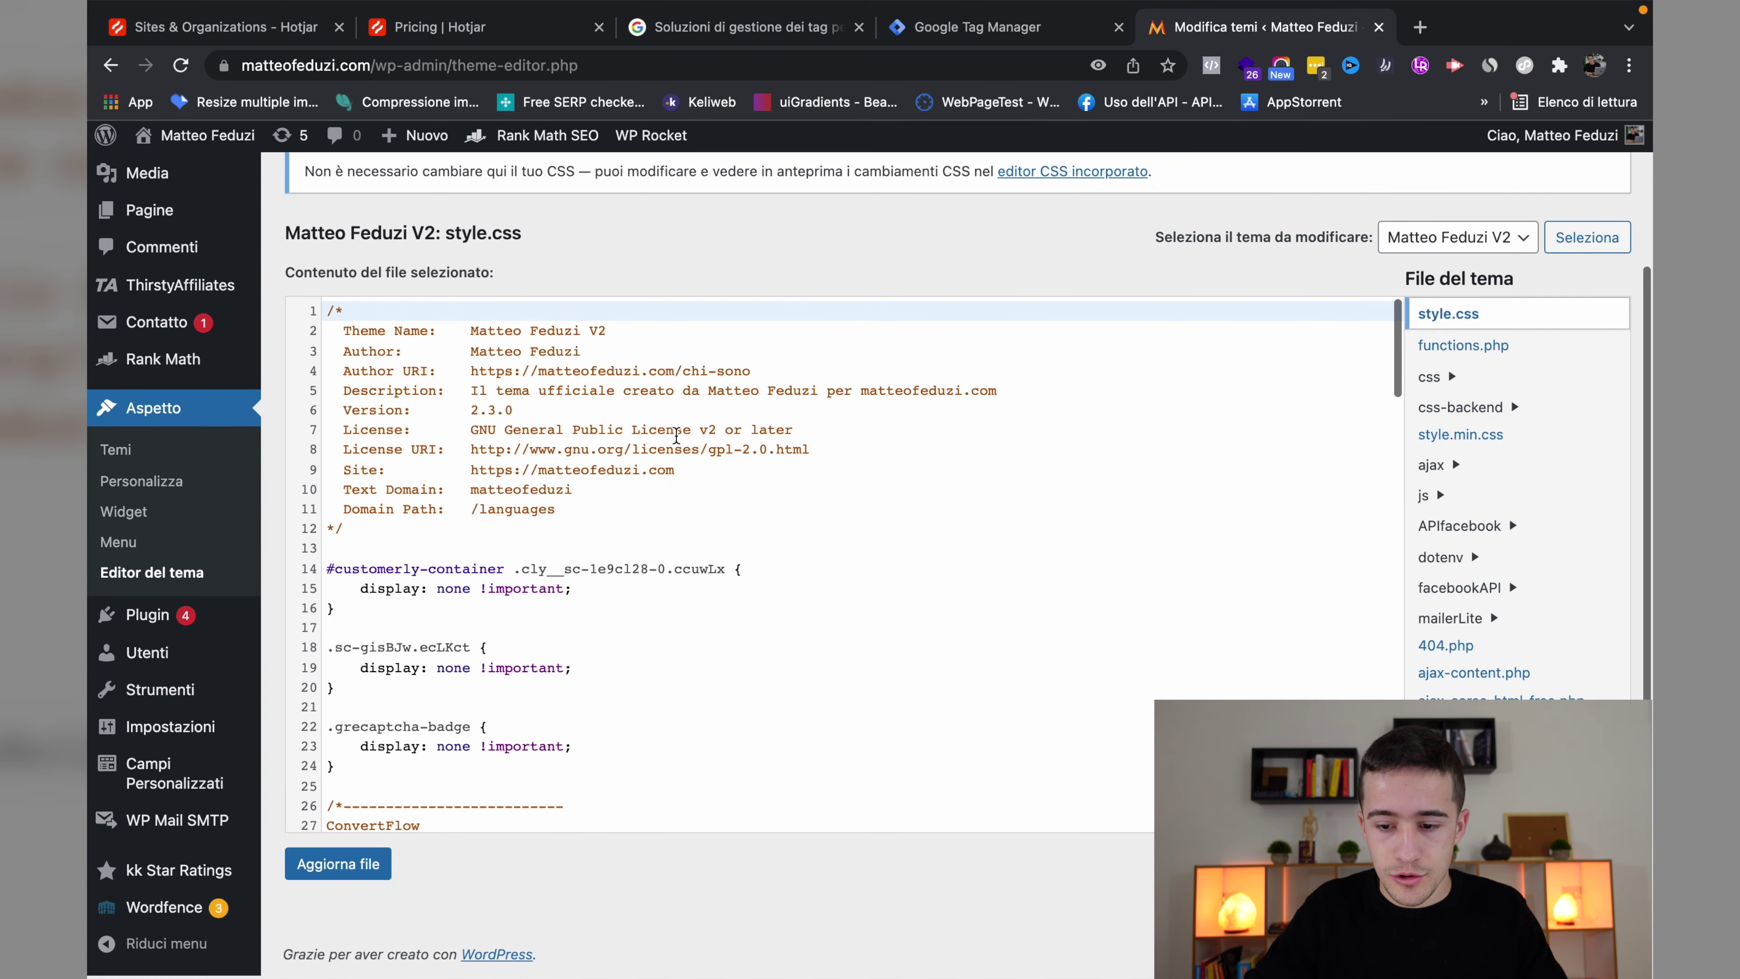
scroll(1500, 480, "down", 2)
key("super+f")
type("footer")
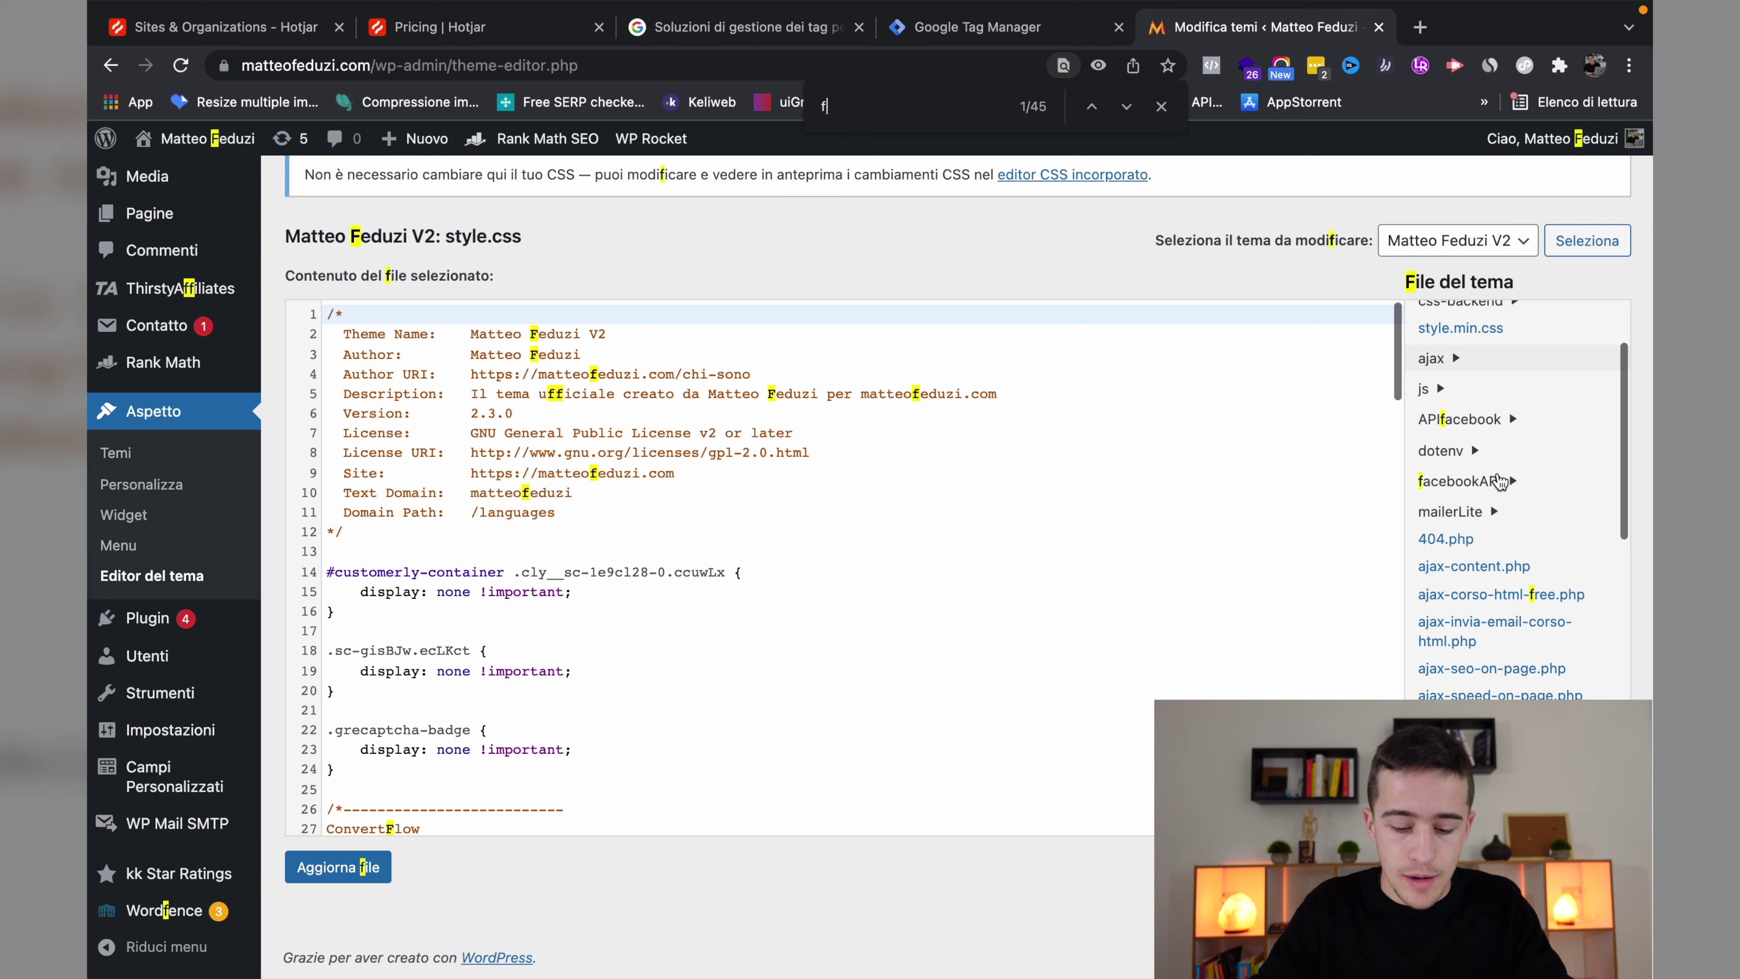
left_click(1472, 575)
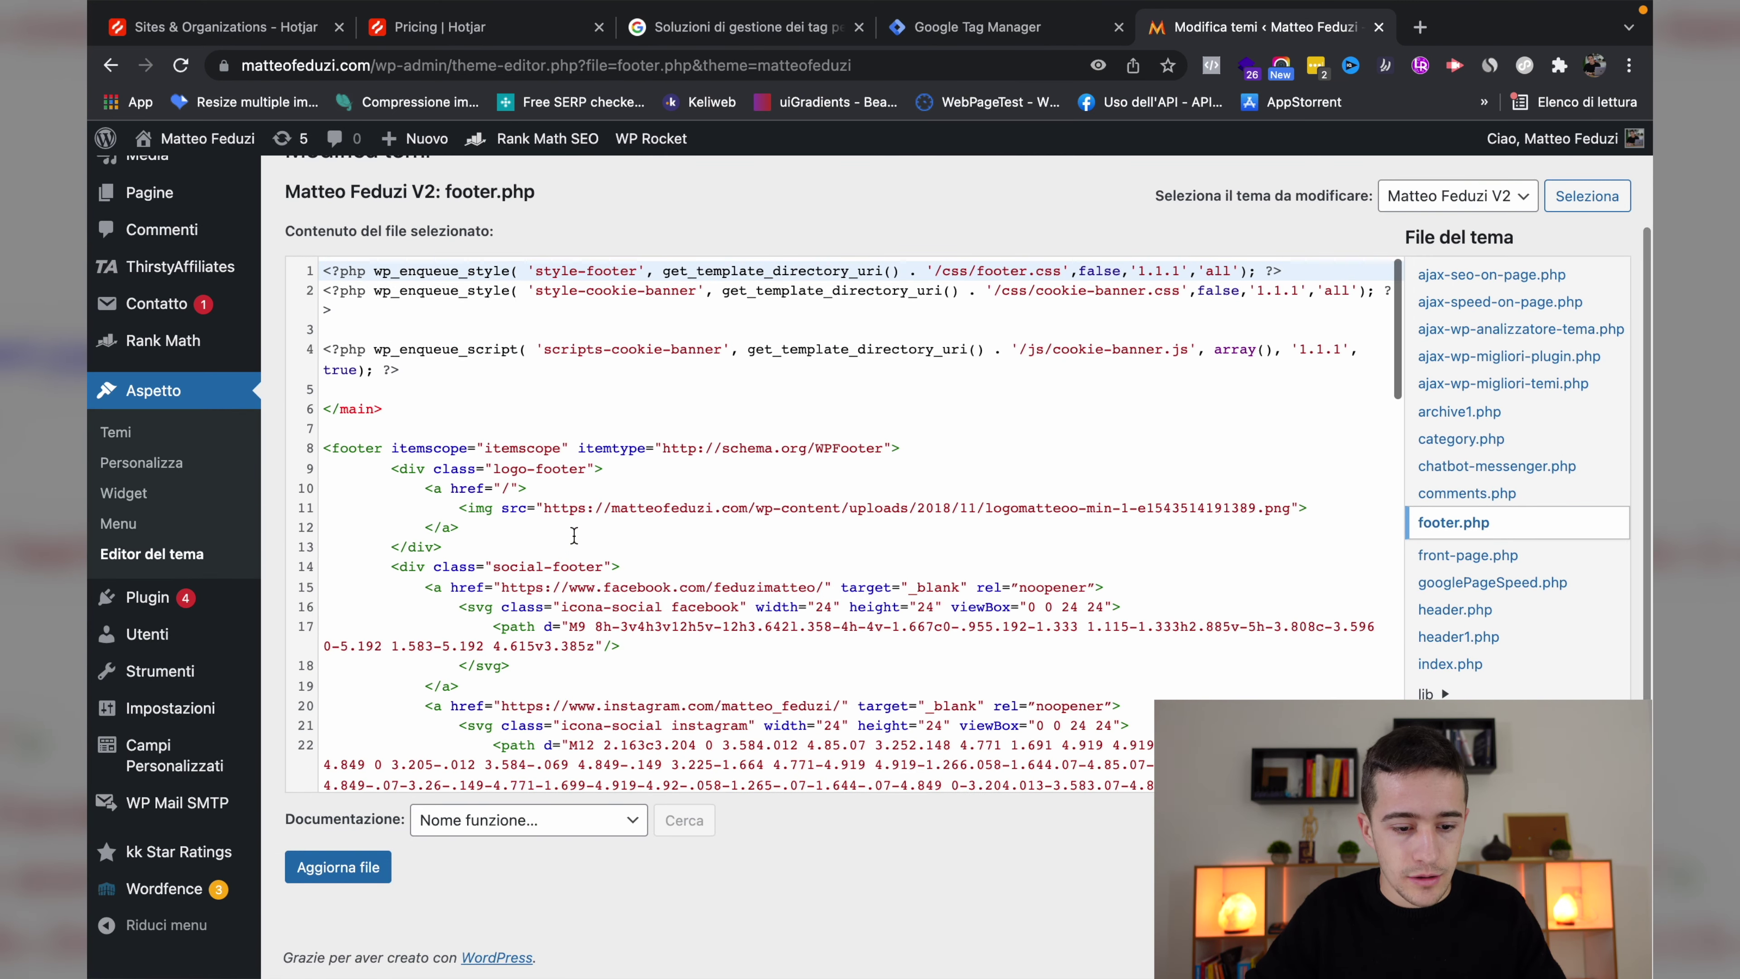
Examine the Google Tag Manager script in footer.php and the list of tags in the Tag Manager workspace.
scroll(501, 449, "down", 15)
scroll(501, 449, "up", 3)
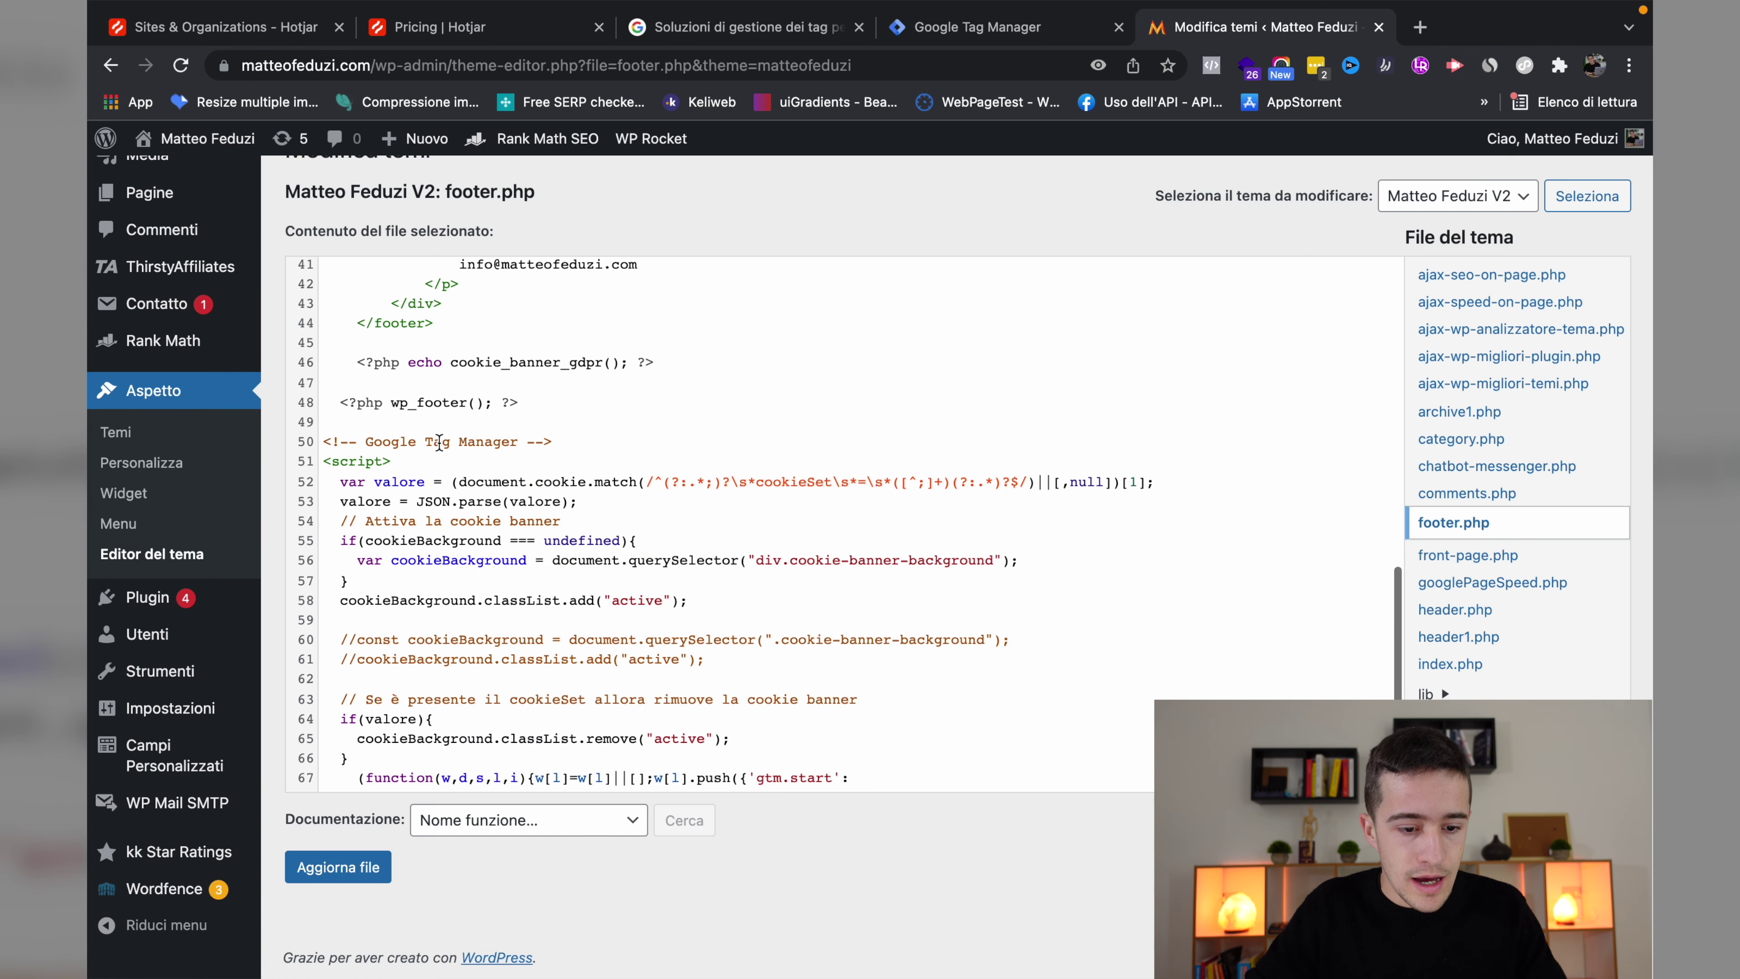
scroll(548, 459, "down", 2)
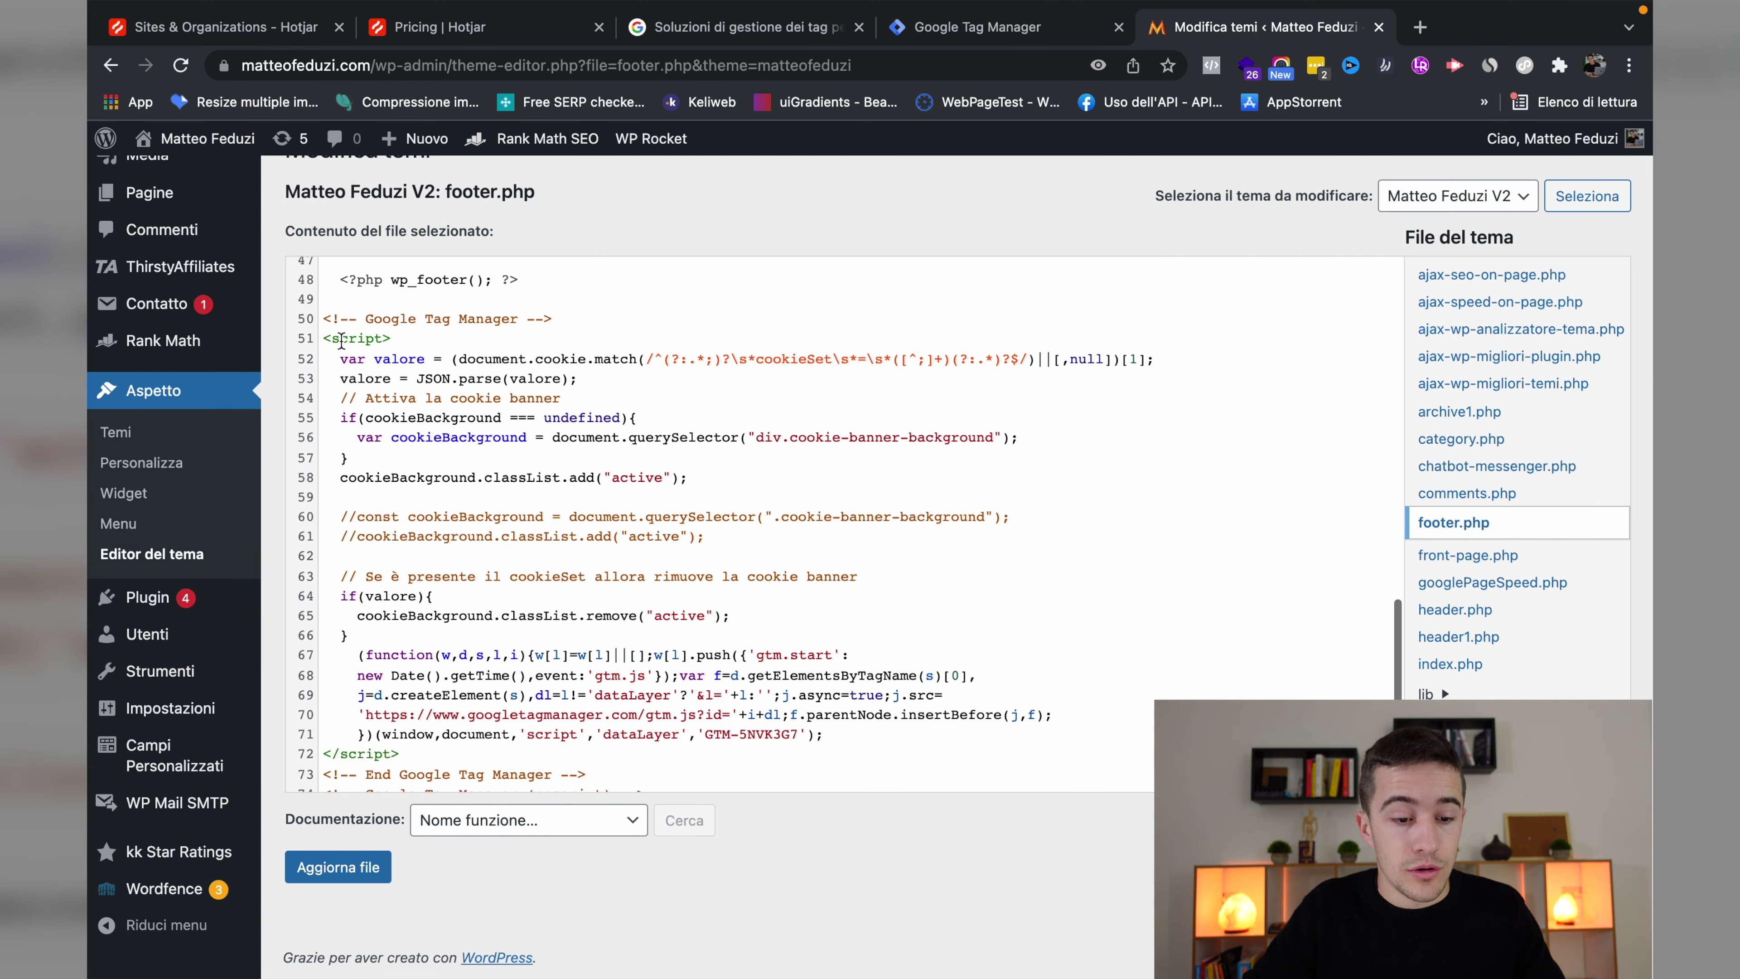
scroll(661, 403, "down", 2)
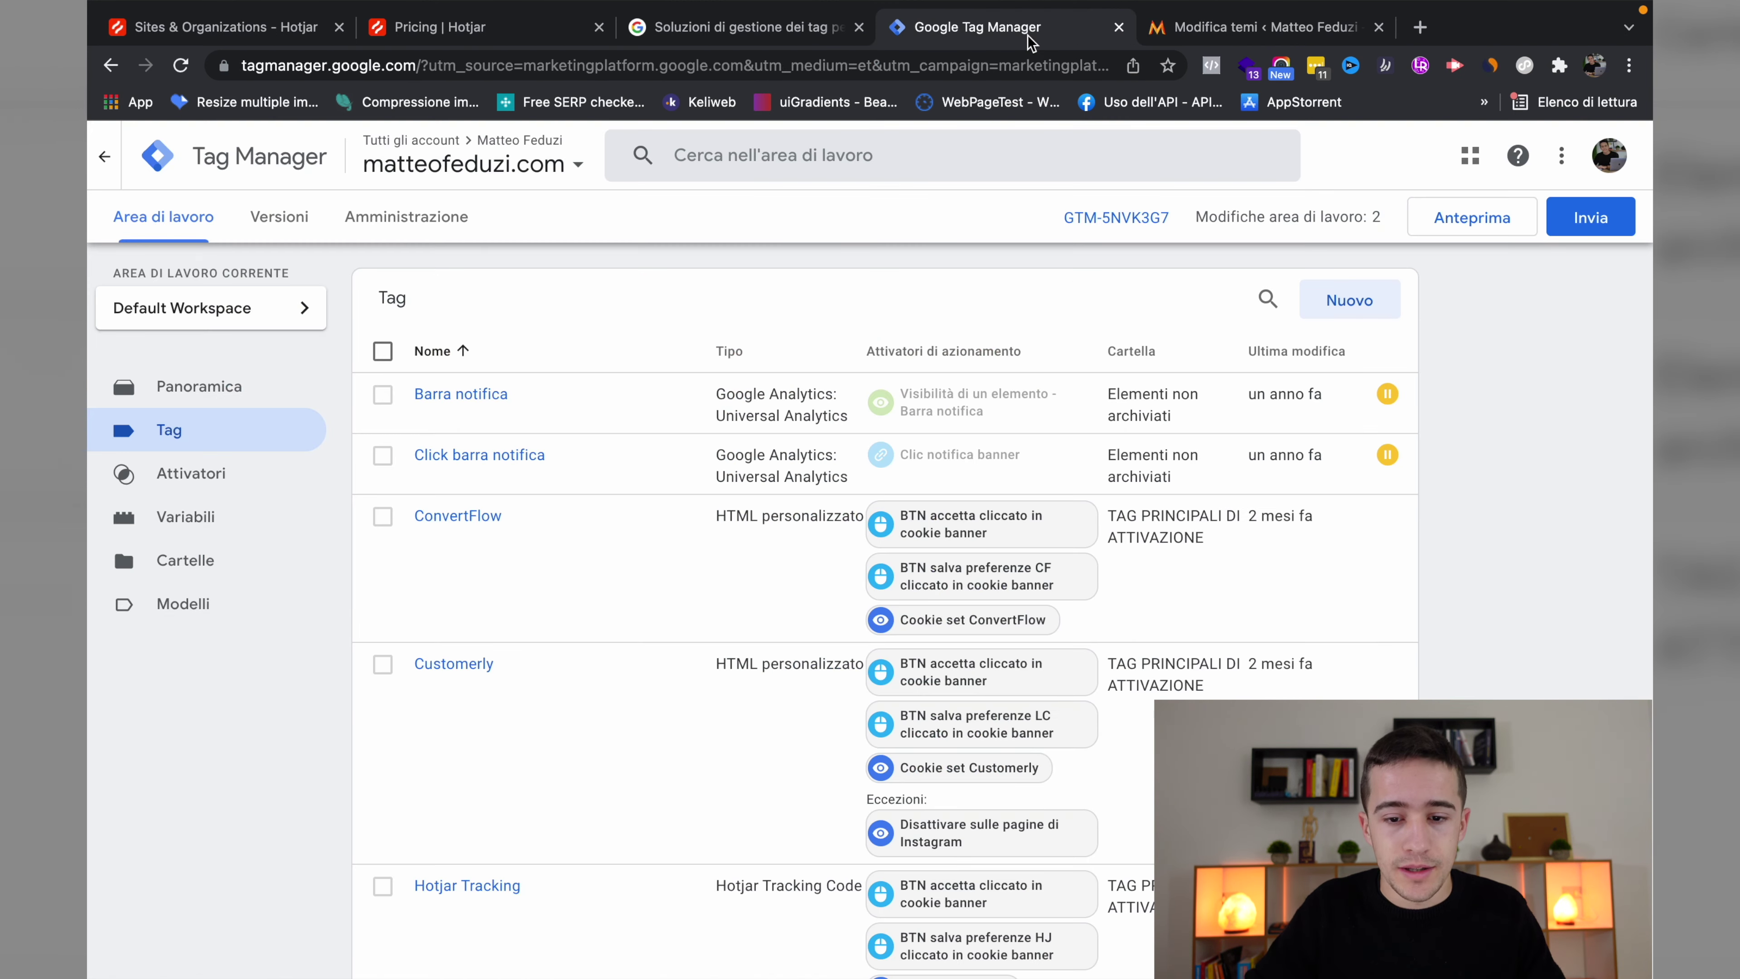
left_click(1034, 34)
scroll(835, 389, "down", 3)
scroll(838, 385, "down", 4)
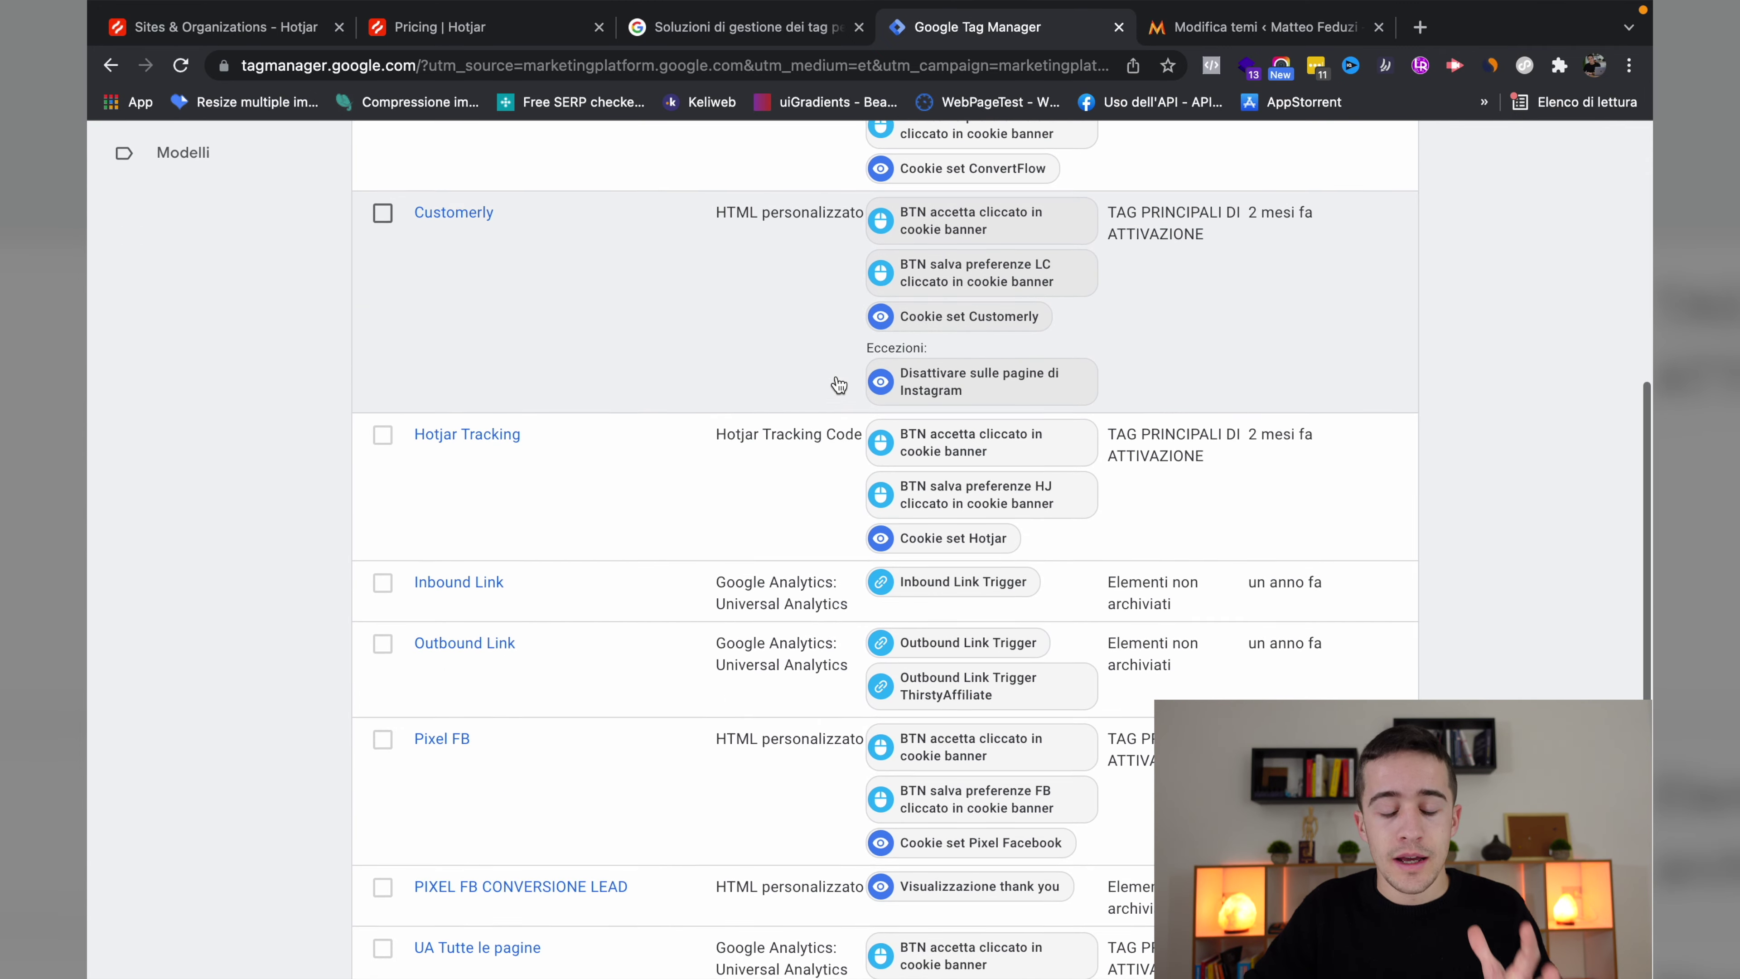
scroll(838, 386, "down", 3)
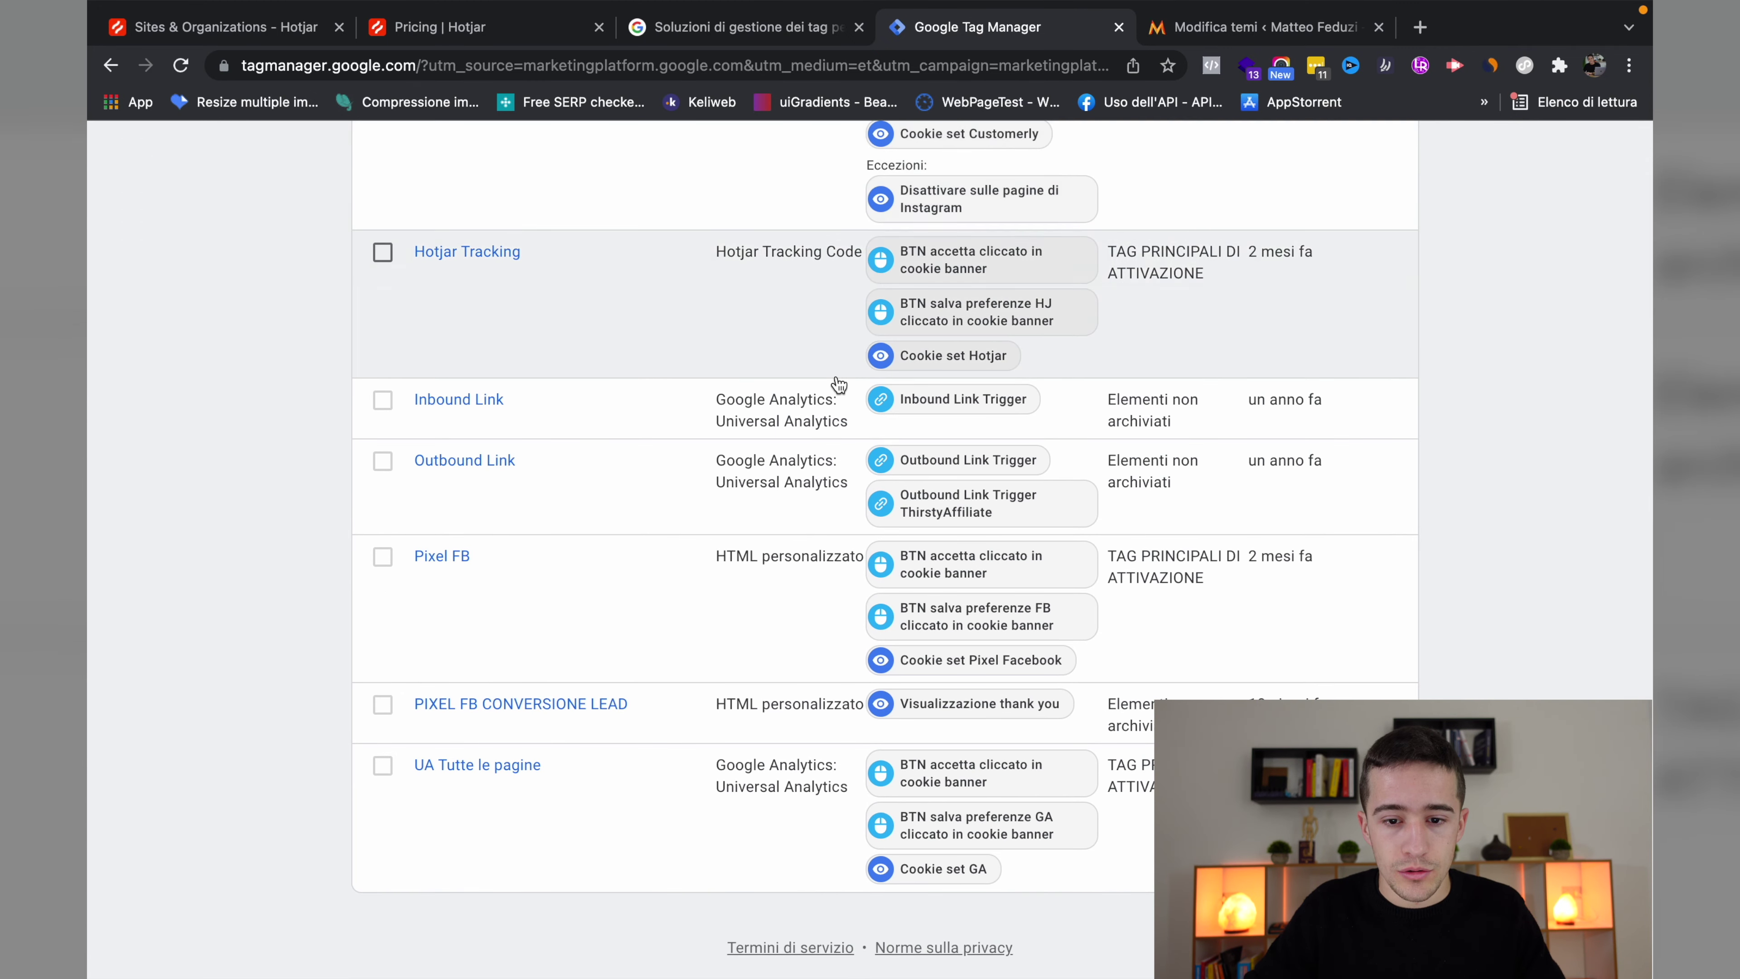
Paste the Hotjar tracking code into footer.php after the Google Tag Manager noscript block, before the closing body tag.
key("ctrl+Tab")
scroll(780, 442, "down", 2)
left_click(689, 698)
key("Return")
key("Return")
key("super+v")
scroll(685, 617, "down", 2)
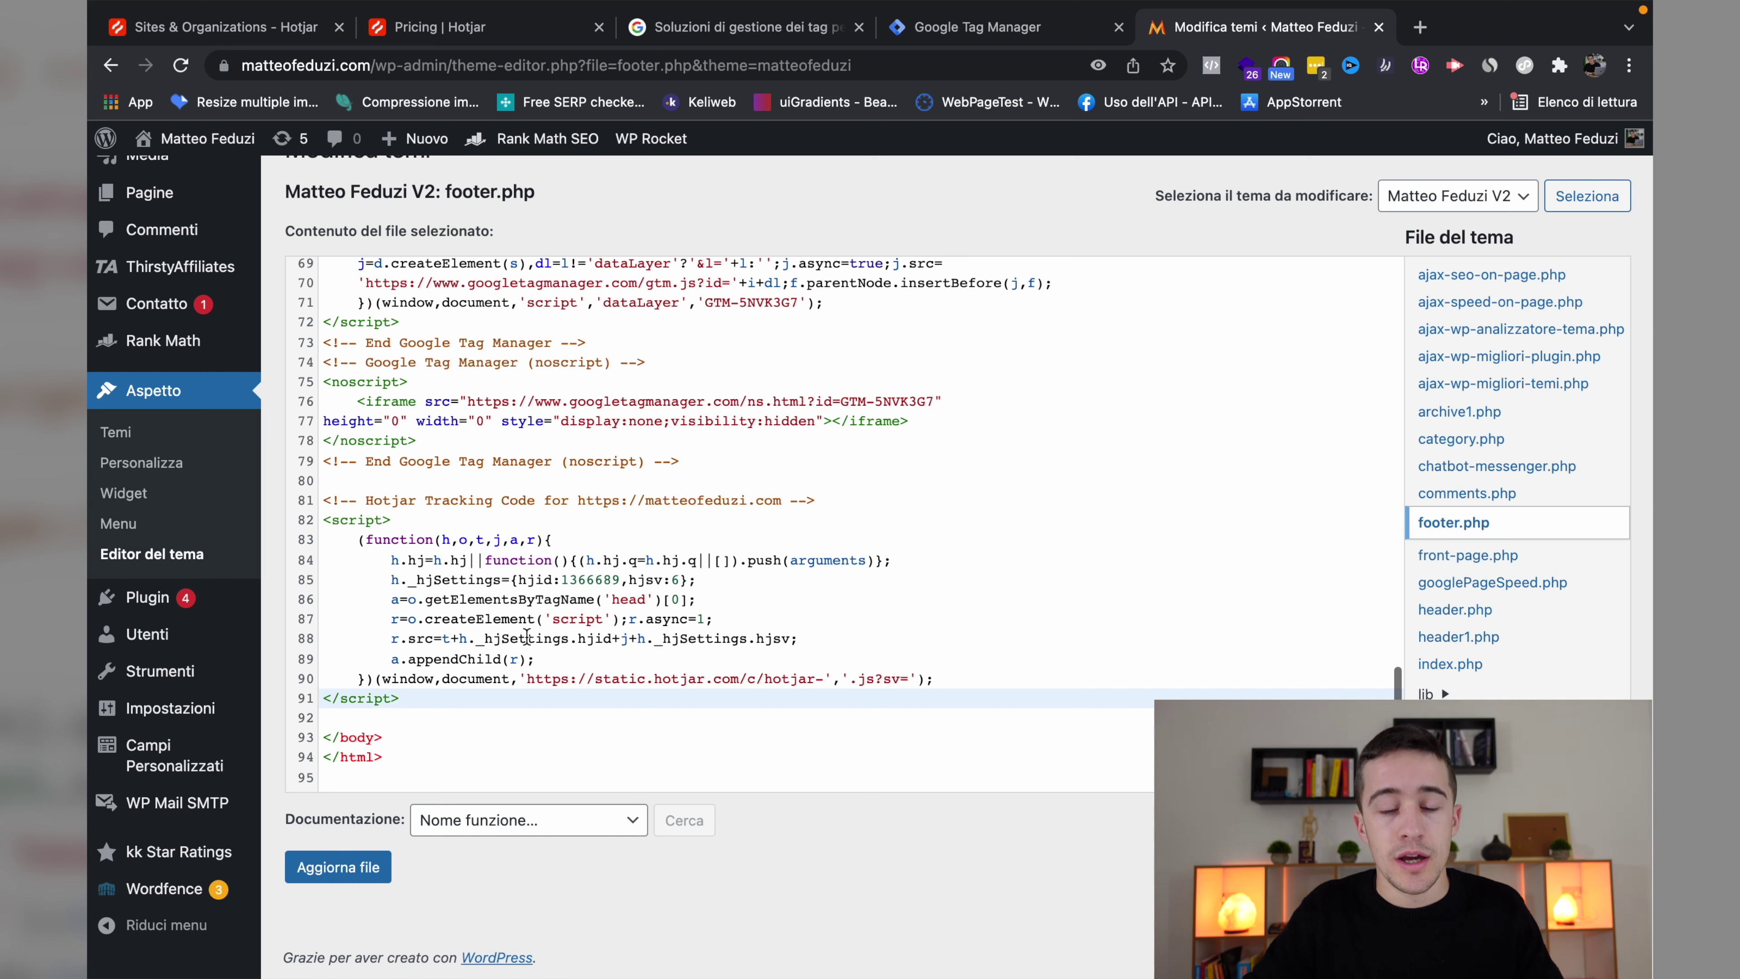
Delete the pasted Hotjar tracking code and its extra blank lines from footer.php, and update the file.
scroll(762, 403, "up", 3)
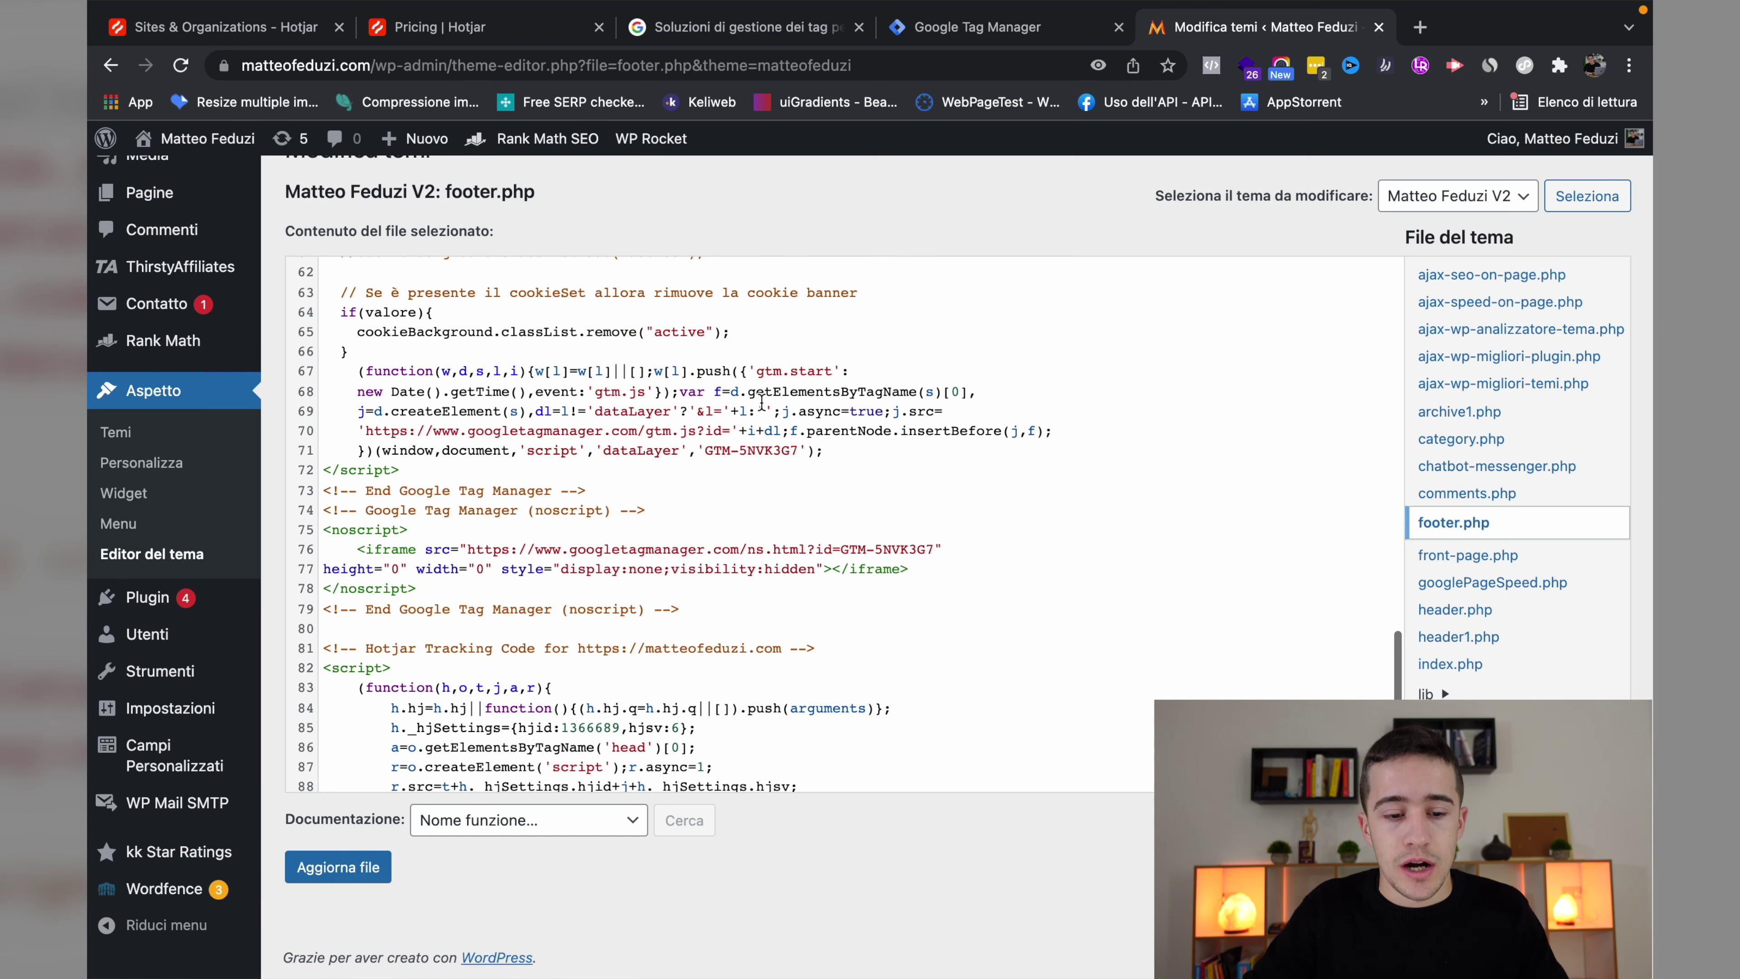
scroll(762, 403, "up", 3)
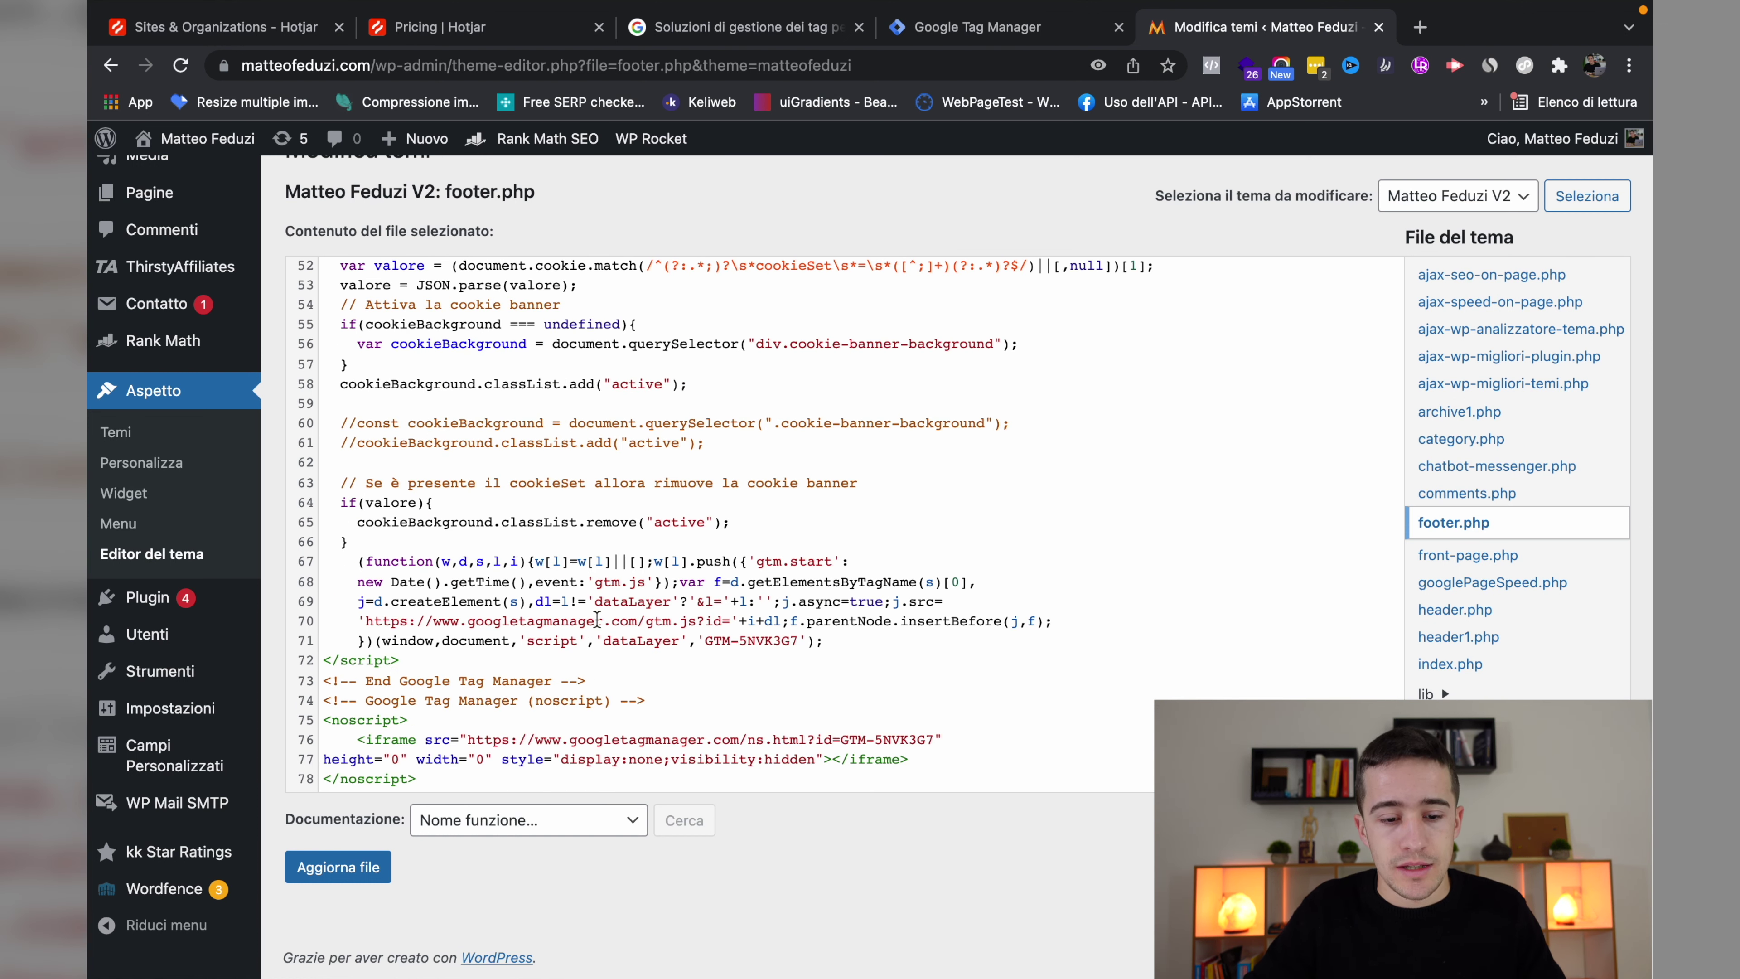
scroll(597, 619, "down", 5)
left_click_drag(417, 702, 320, 499)
key("BackSpace")
key("BackSpace")
key("BackSpace")
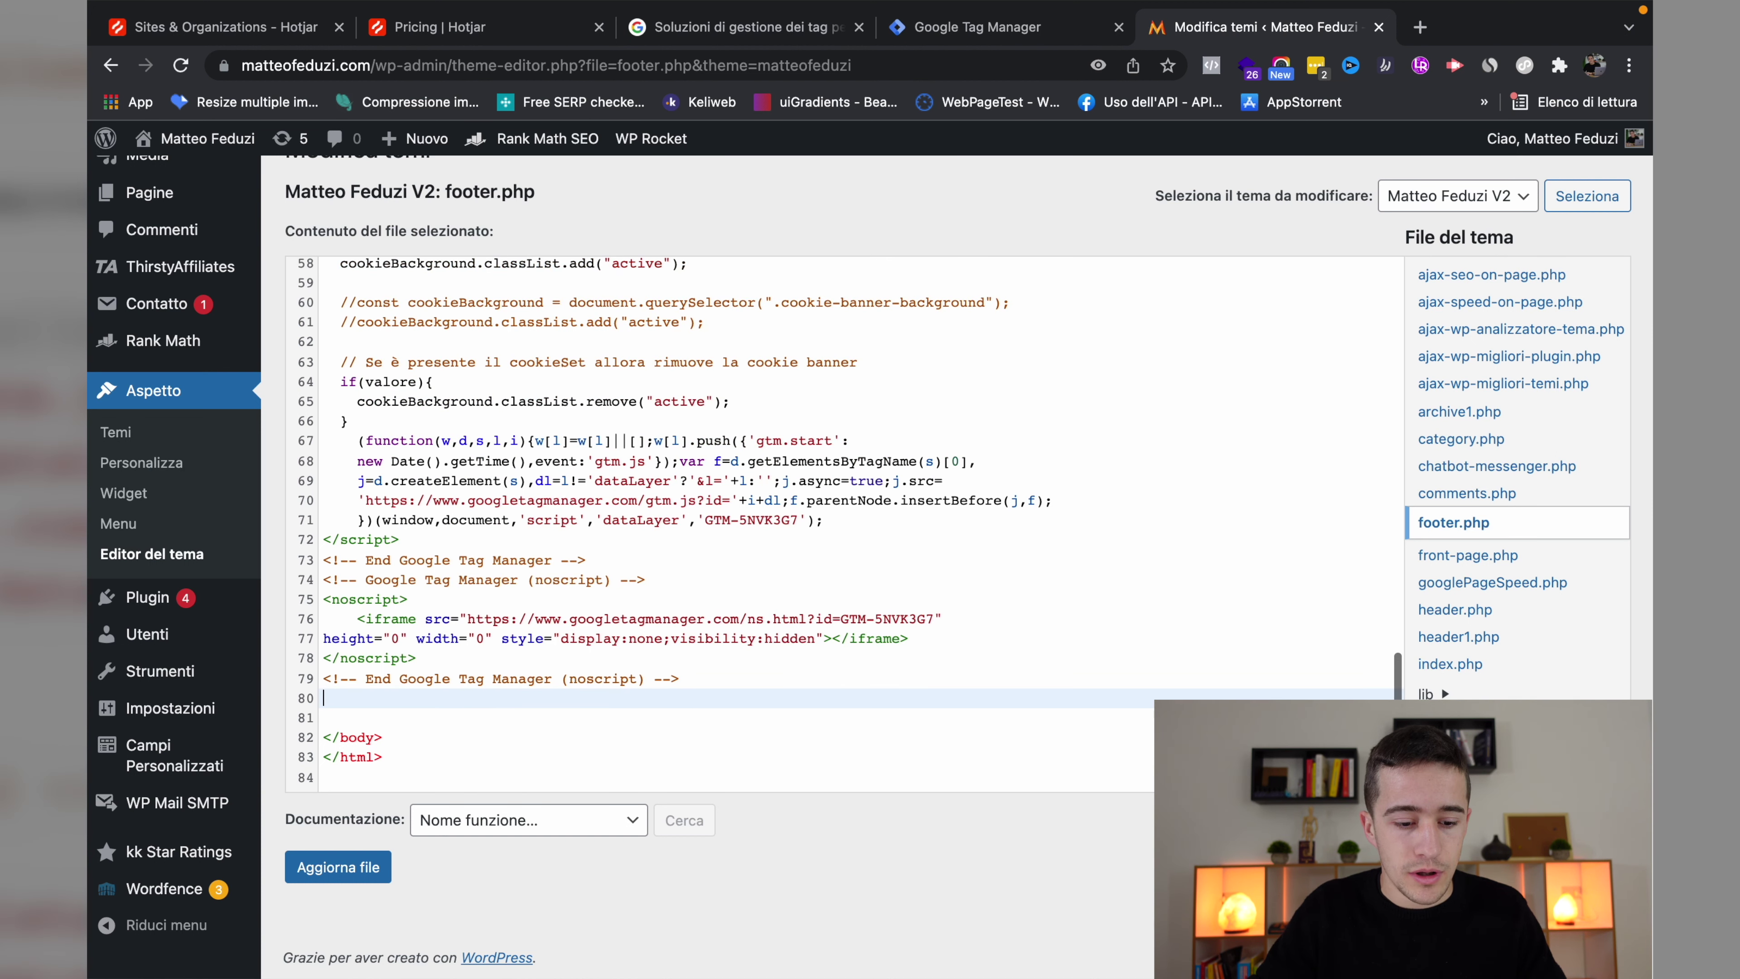
left_click(337, 867)
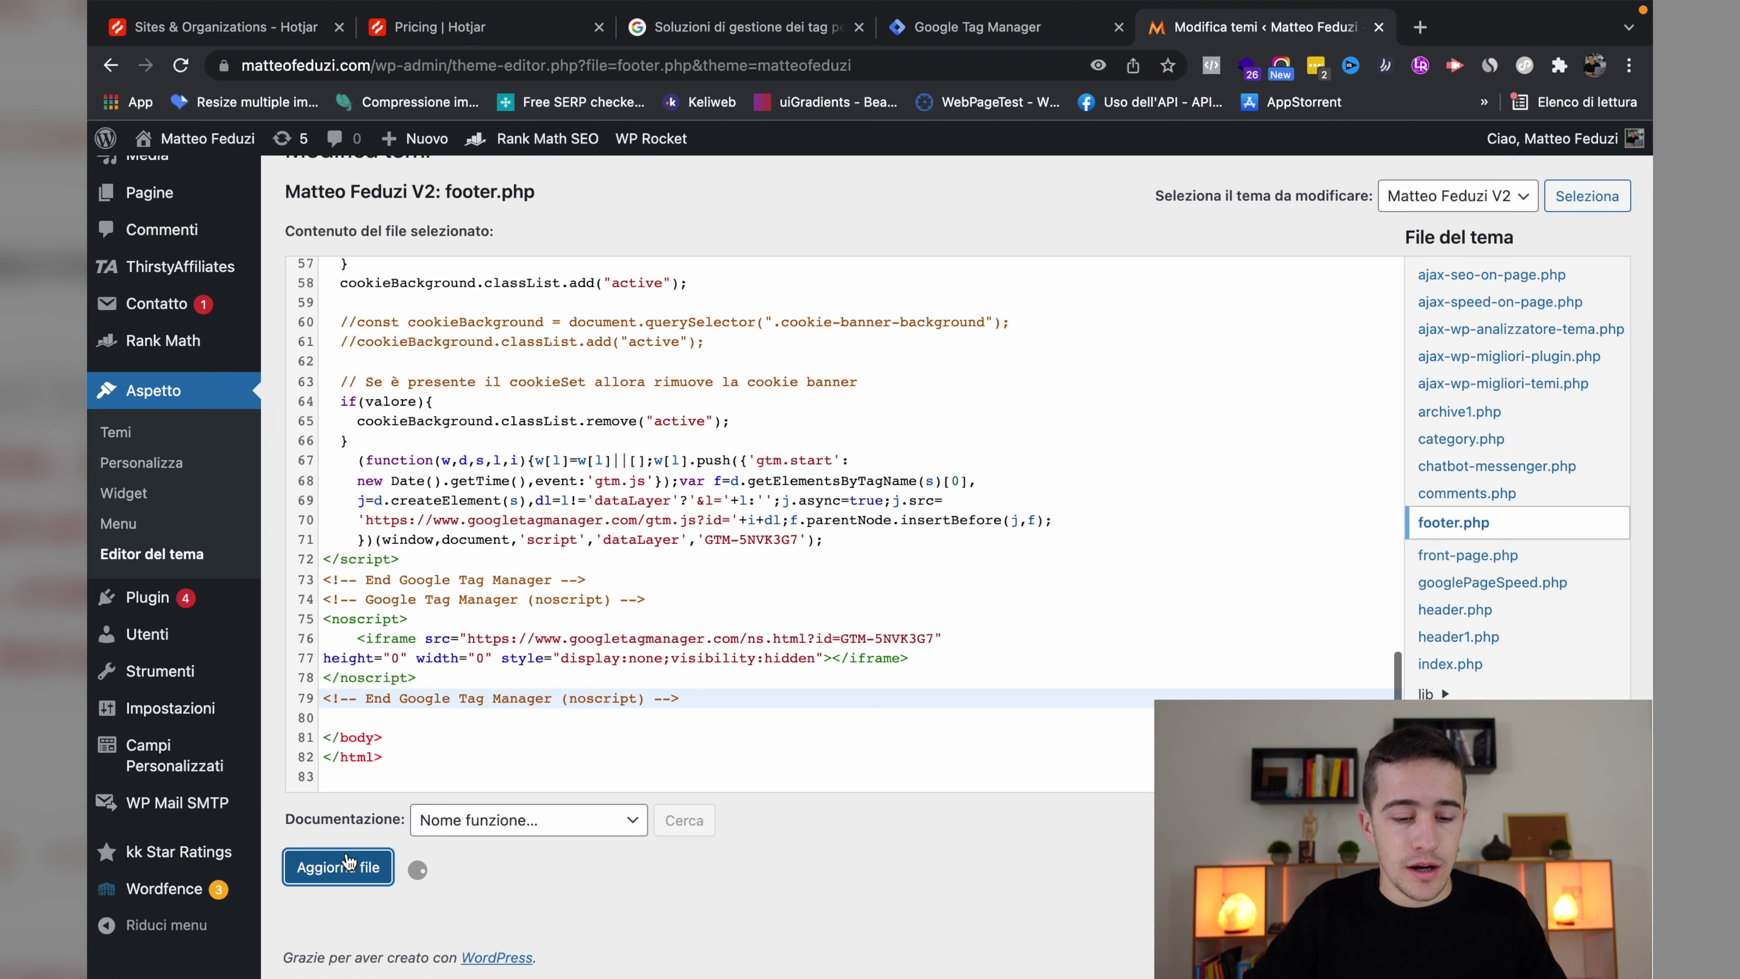
scroll(625, 449, "up", 4)
scroll(625, 449, "up", 1)
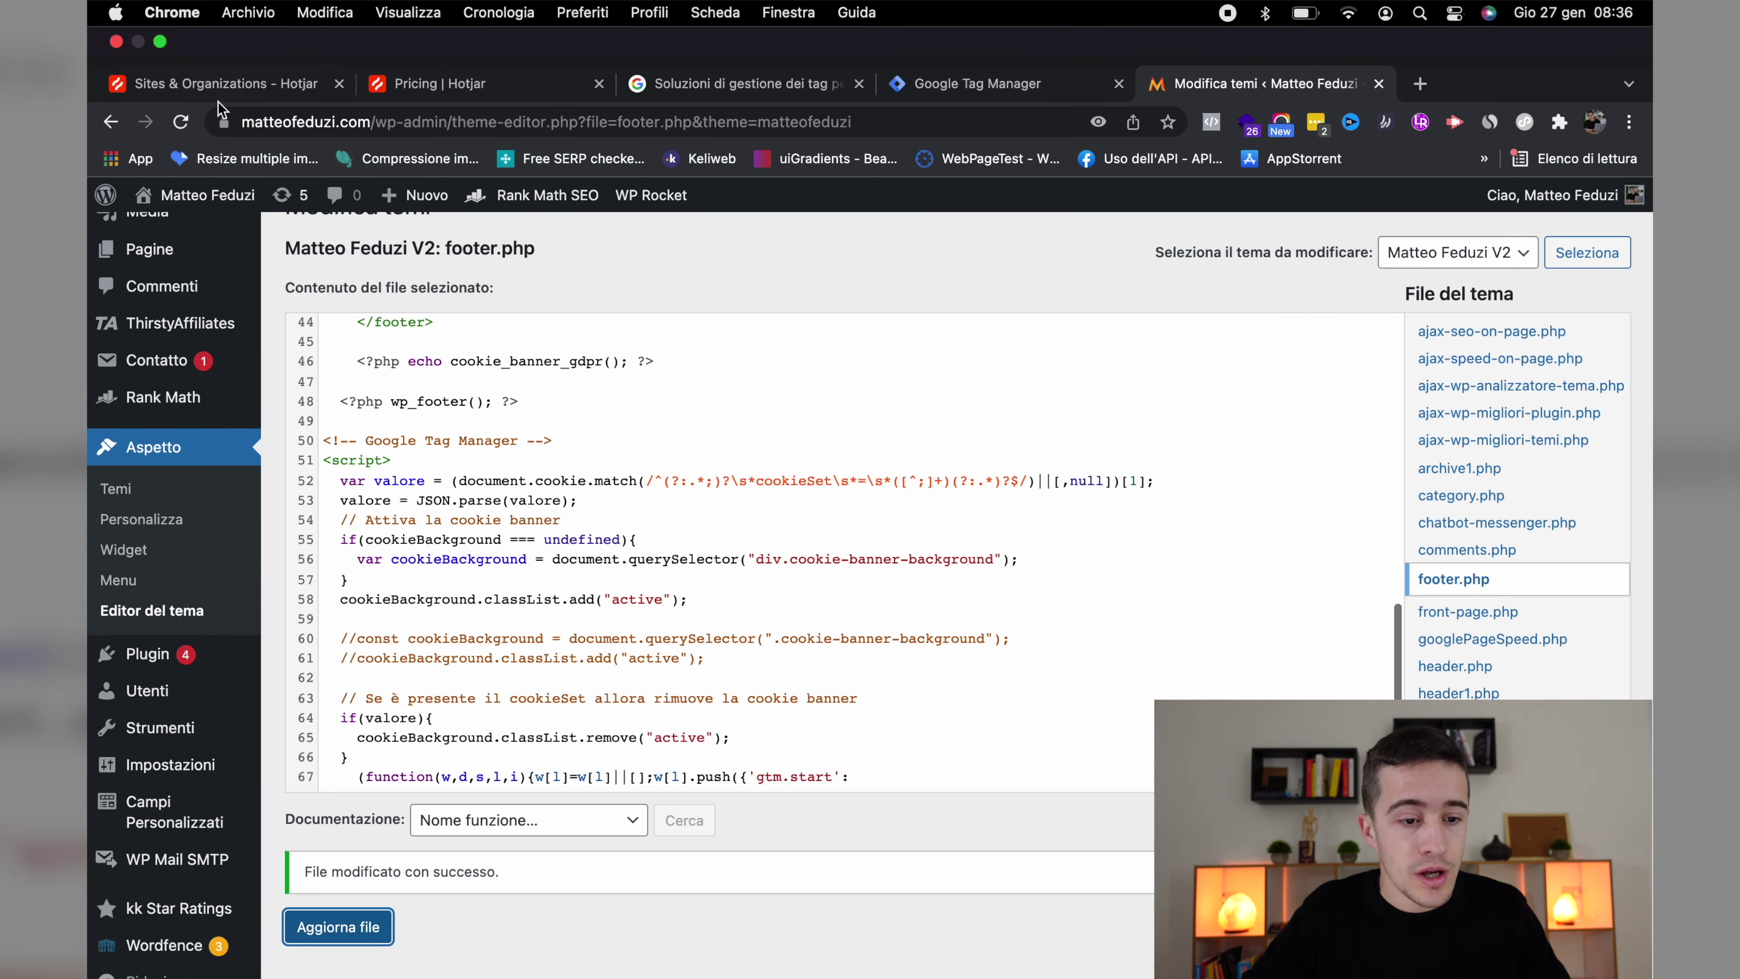
Switch back to Hotjar, dismiss the tracking code dialog, and open the site's dashboard to review the Analytics and Feedback sections.
left_click(220, 27)
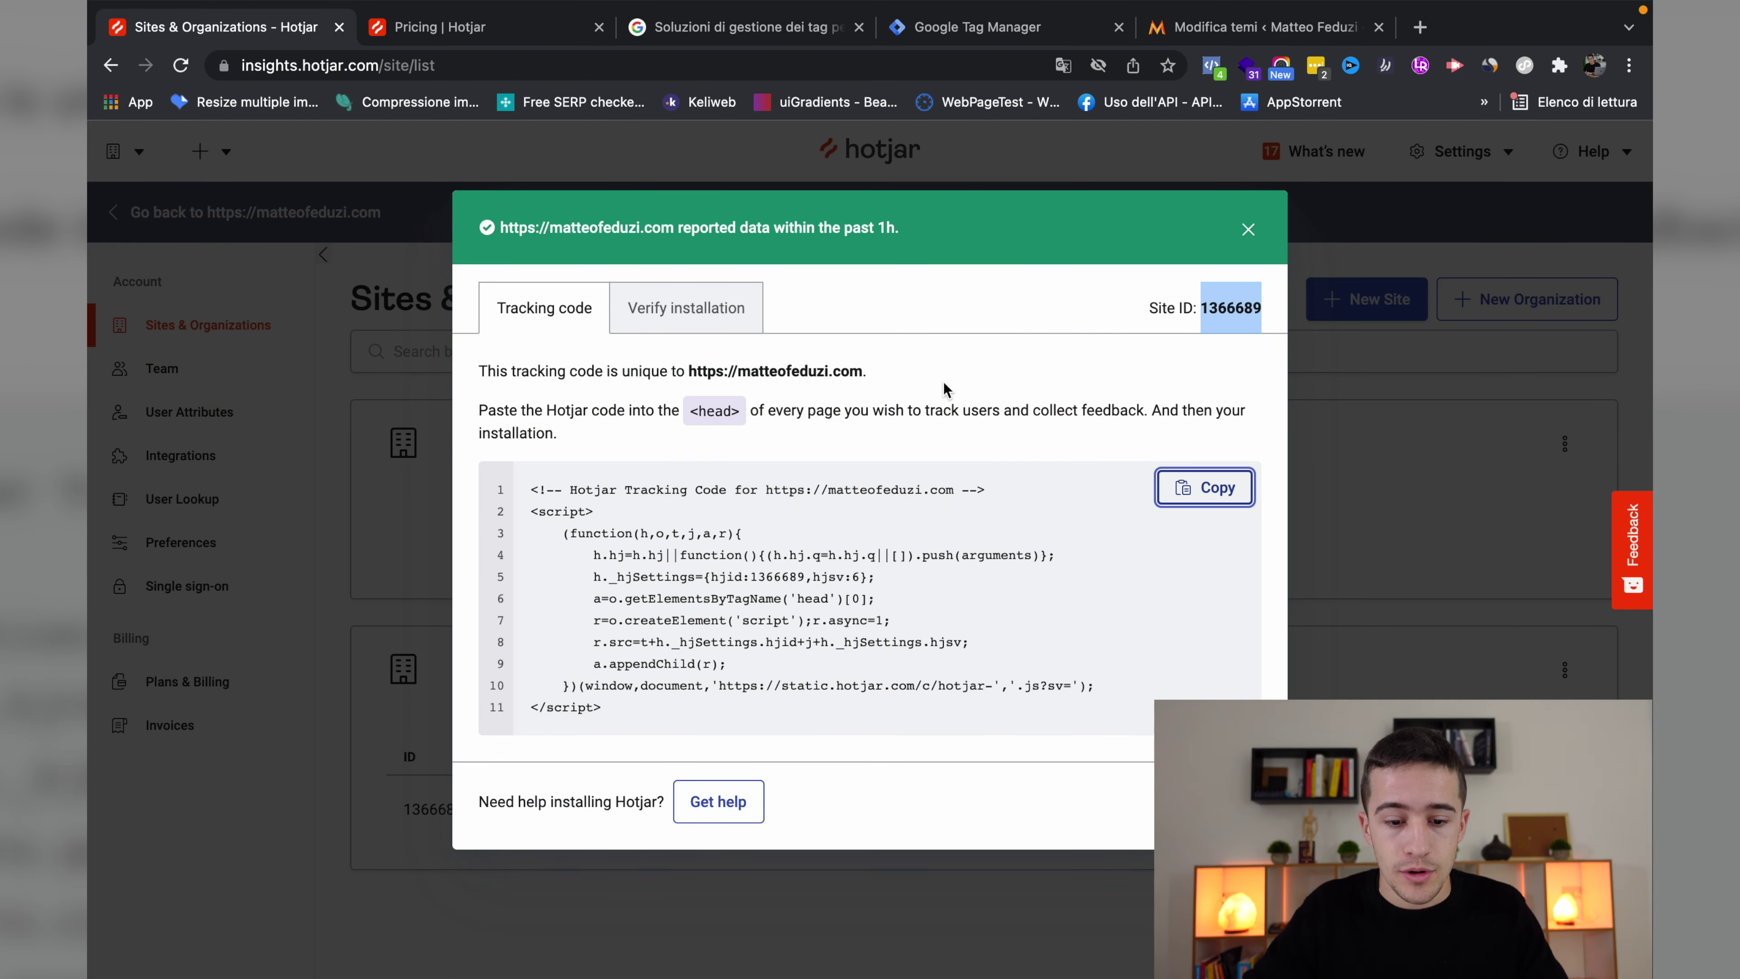
left_click(1250, 230)
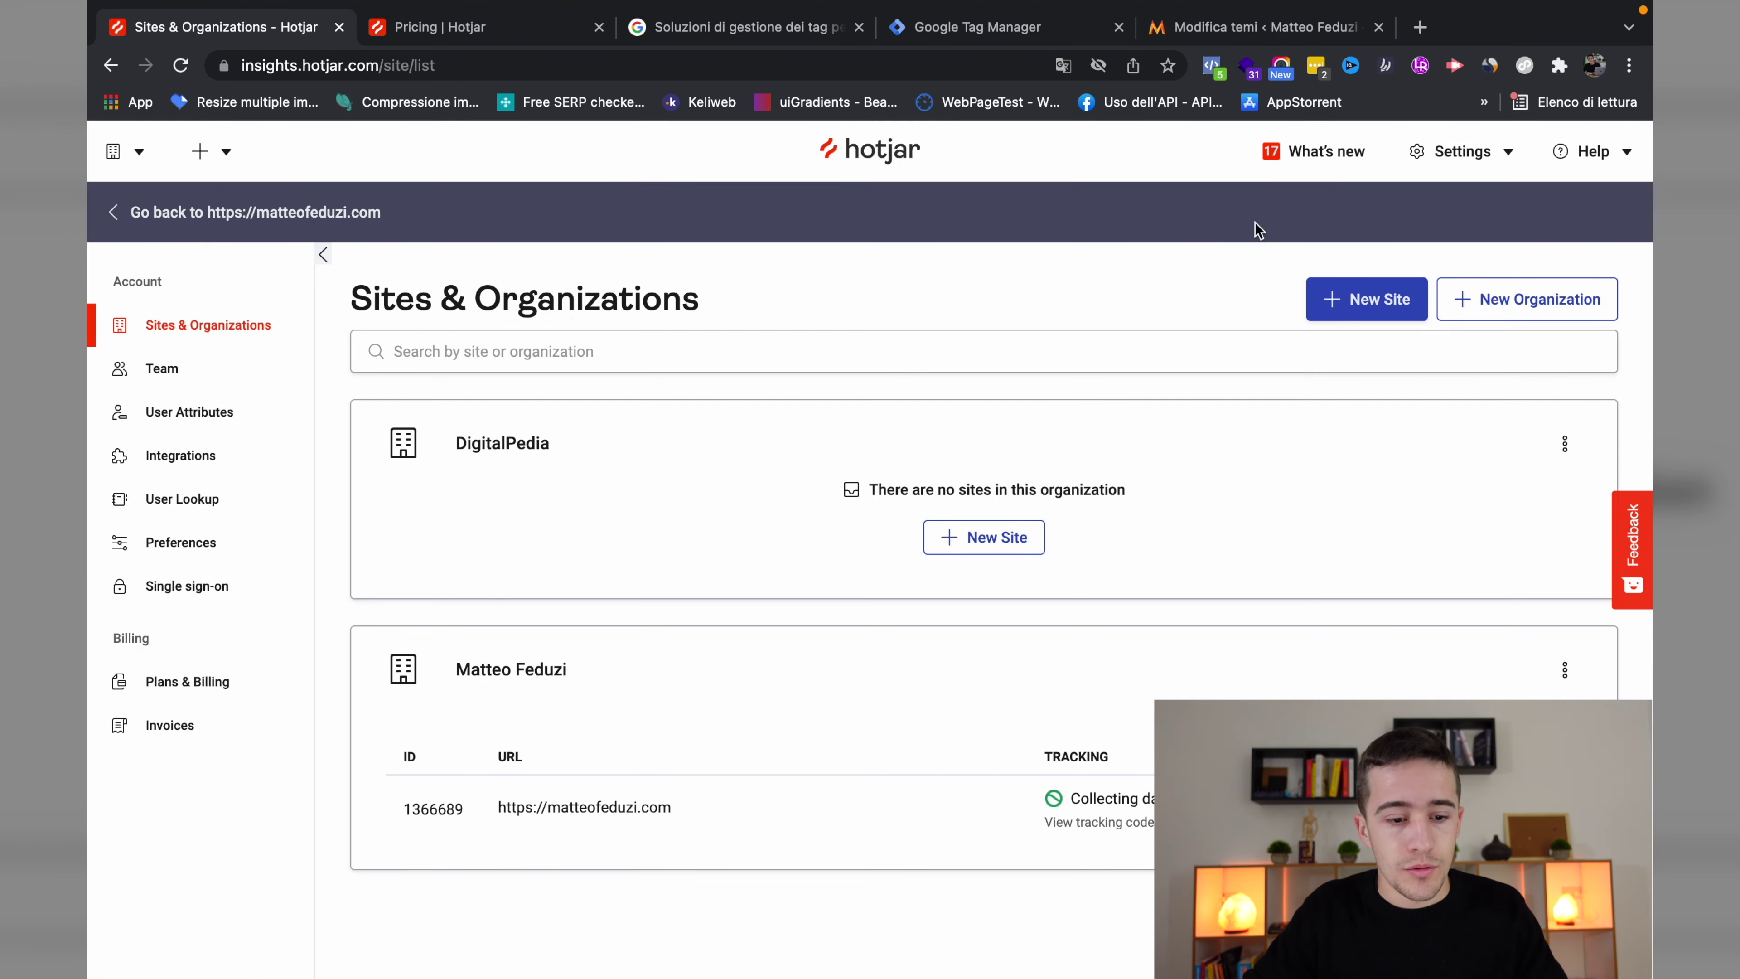
left_click(250, 218)
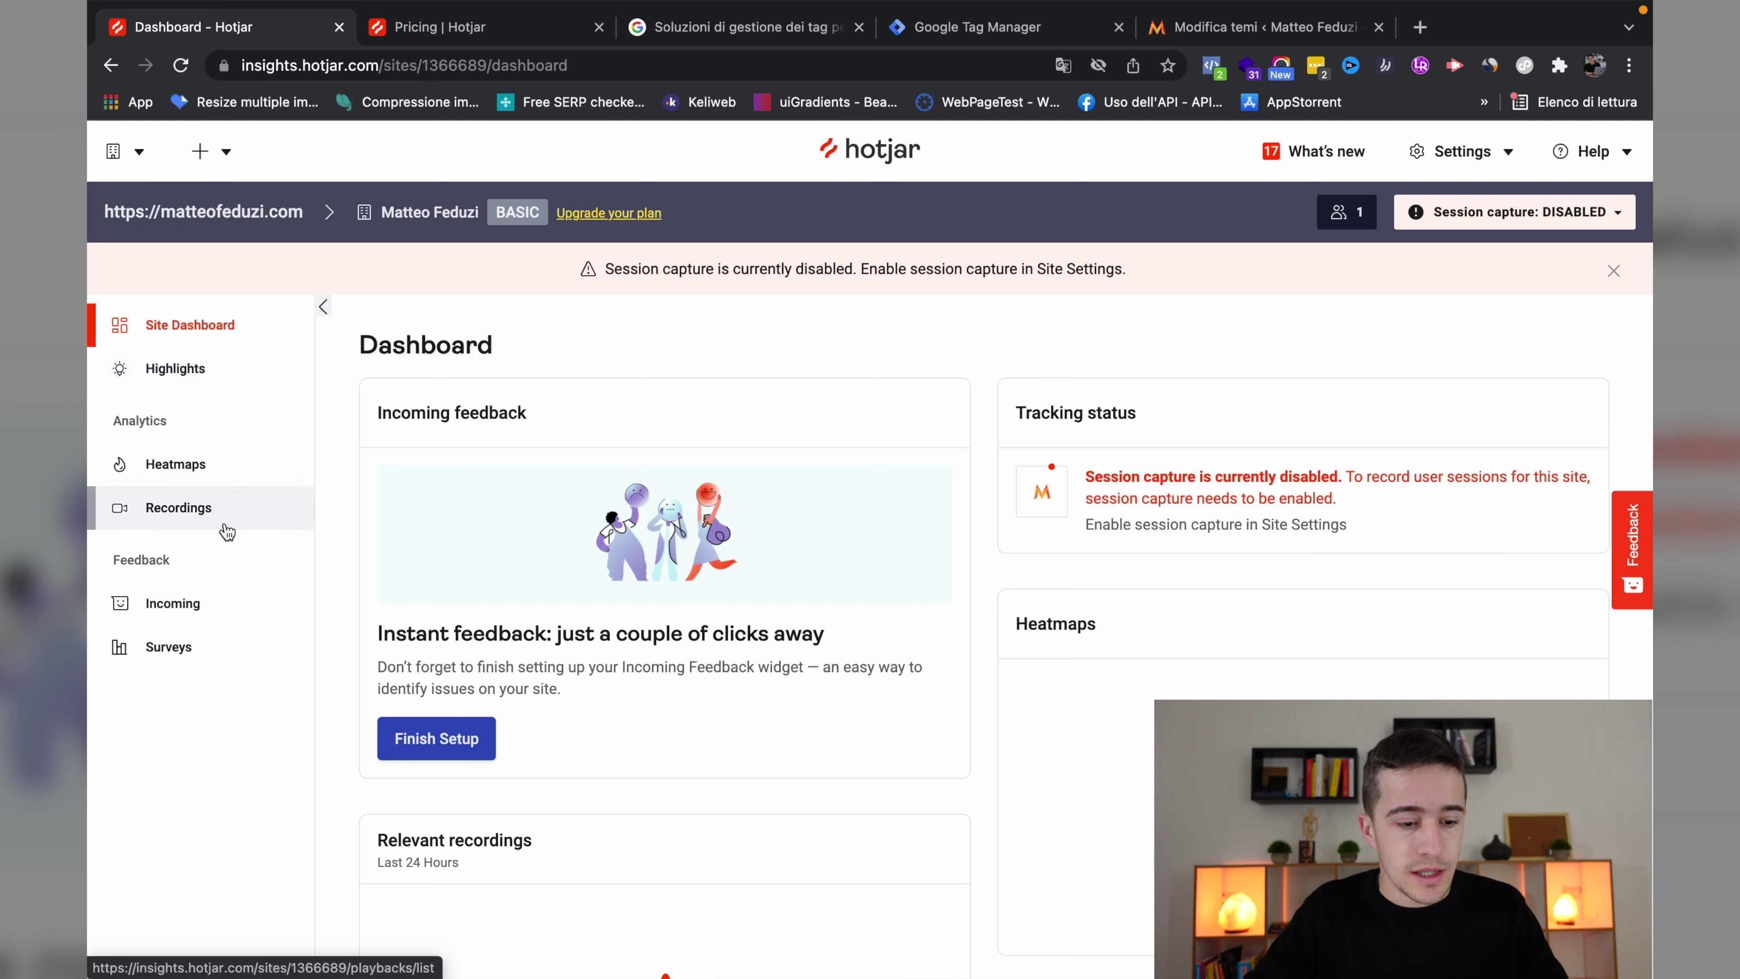
double_click(139, 422)
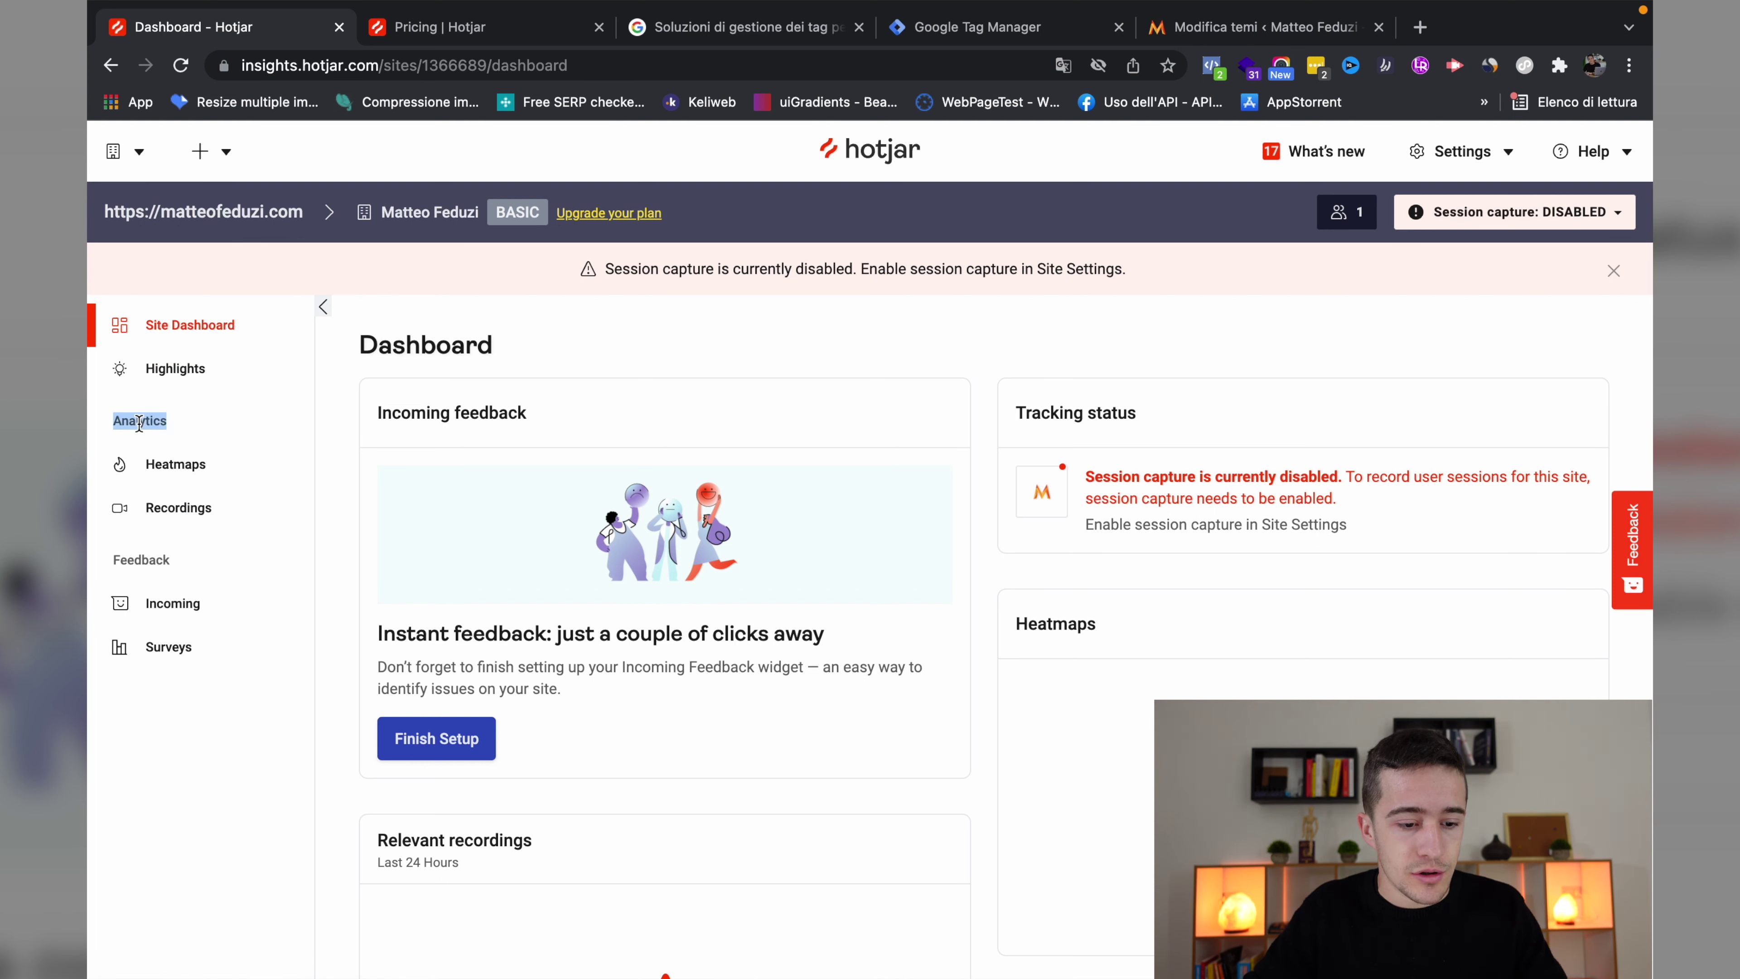
double_click(140, 560)
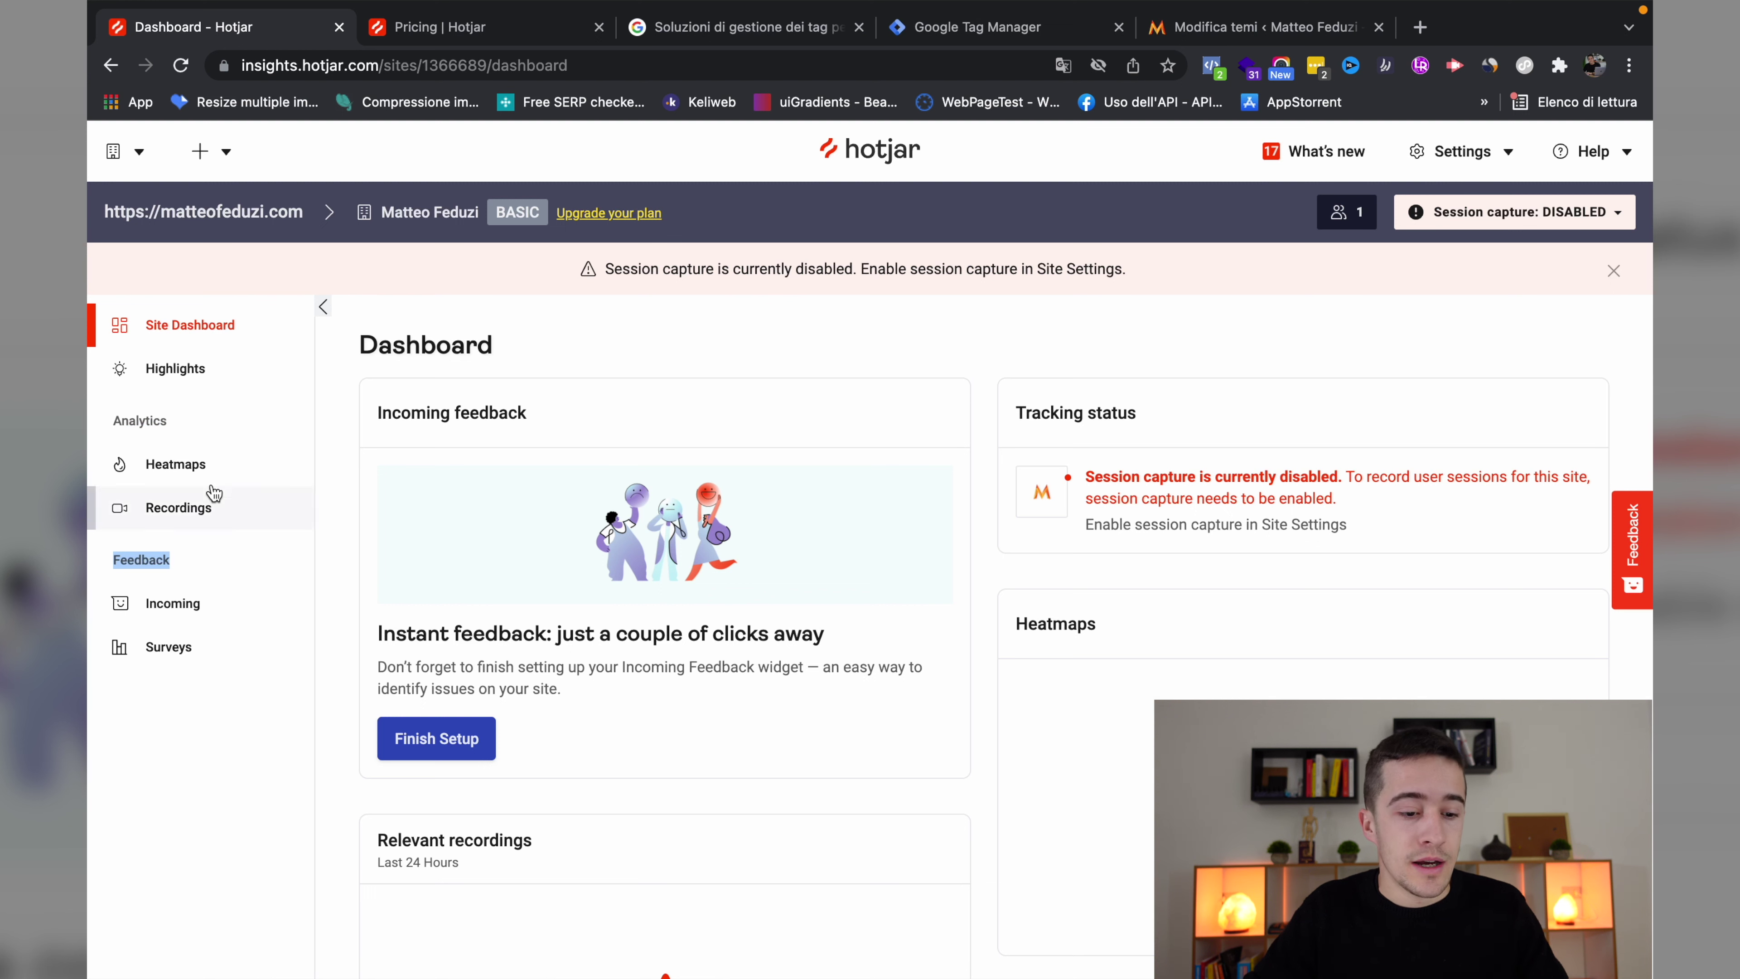
Open Heatmaps, dismiss the welcome tour, and set the page filter to "All pages containing" with the URL part chi-sono.
left_click(274, 467)
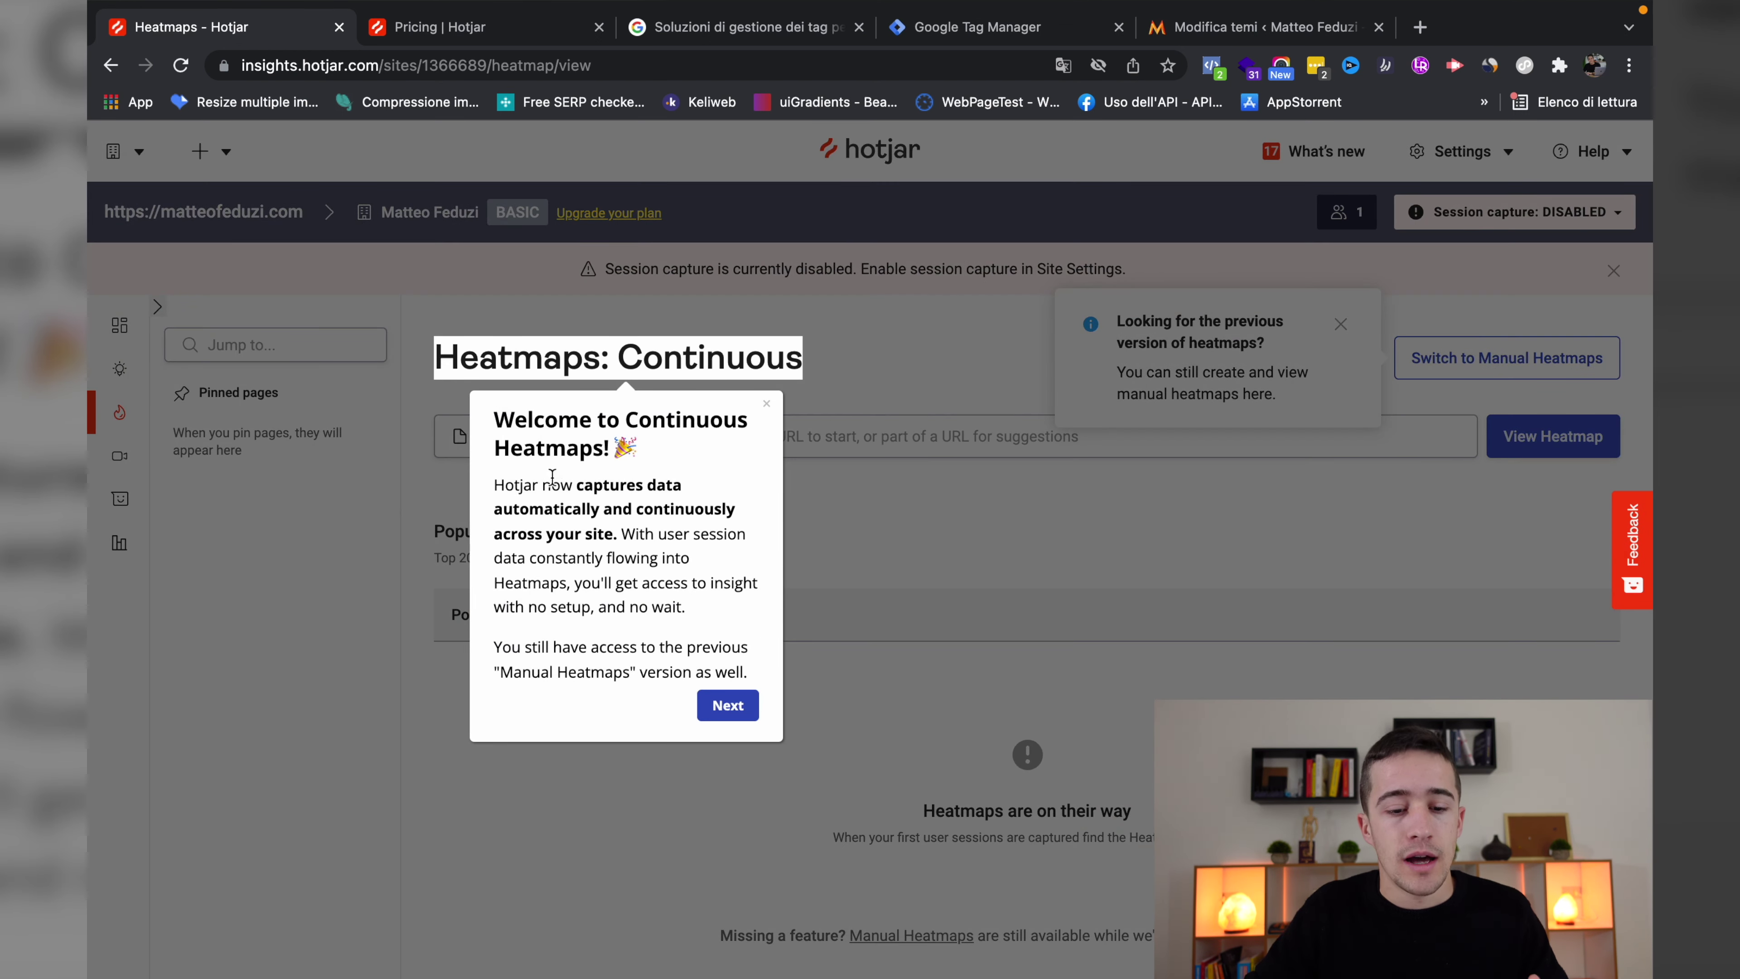
left_click(727, 706)
left_click(629, 444)
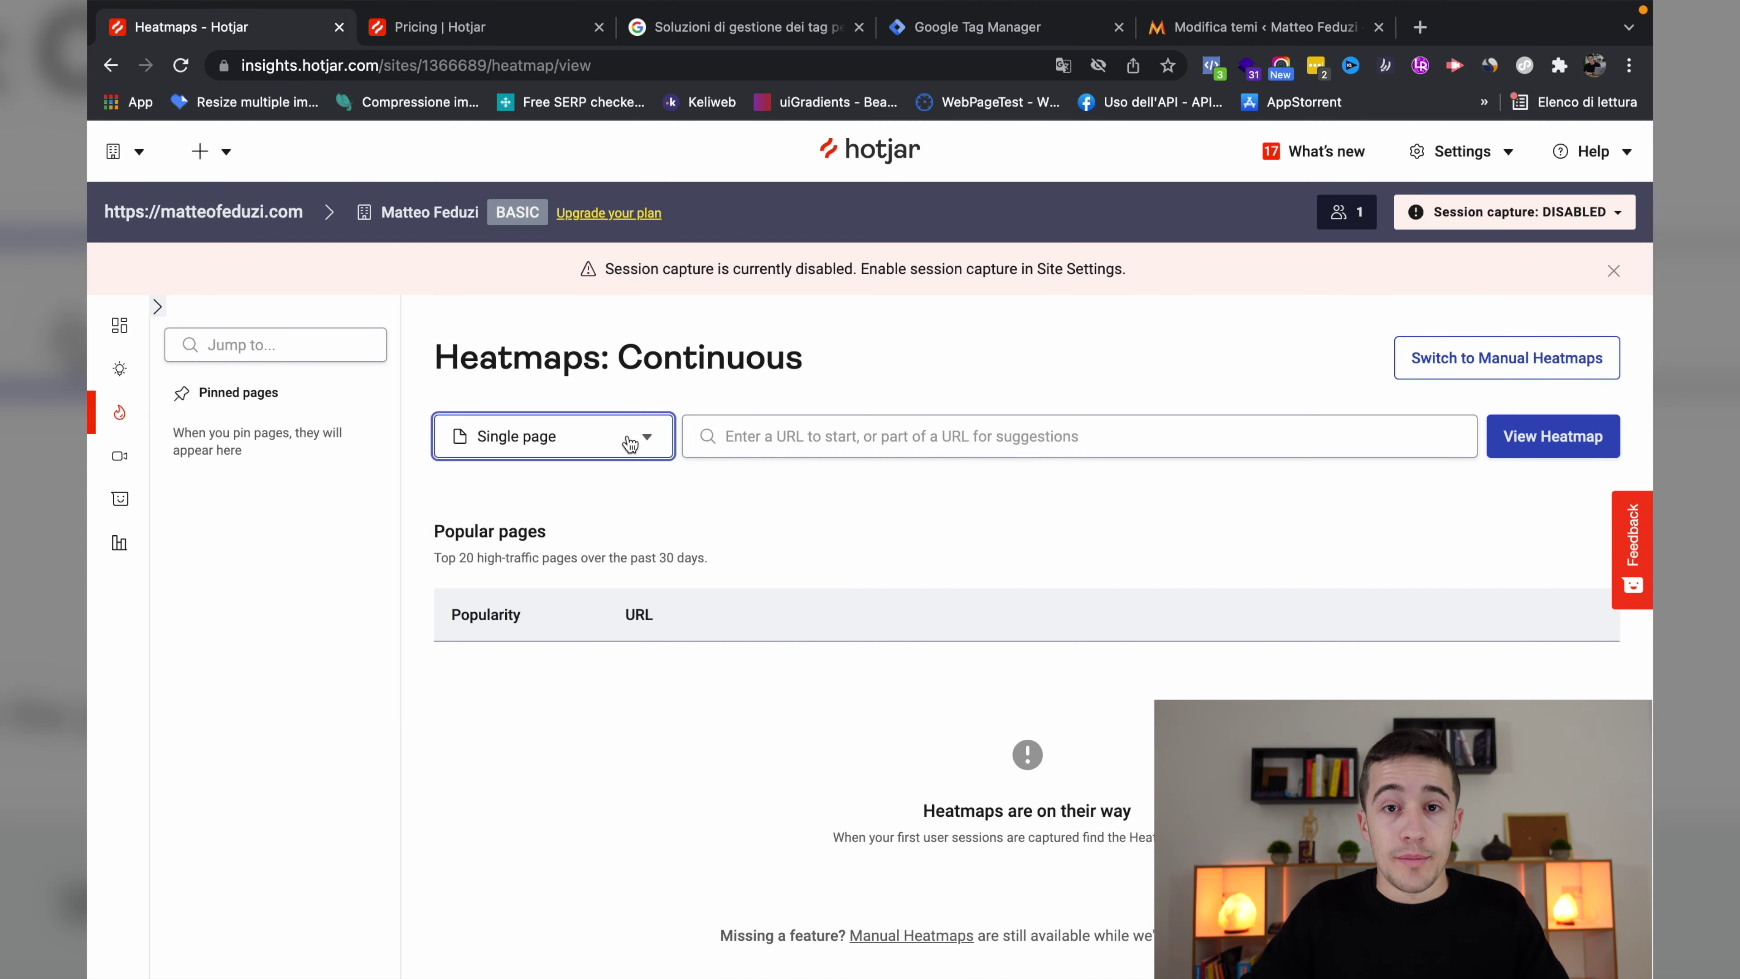
left_click(629, 444)
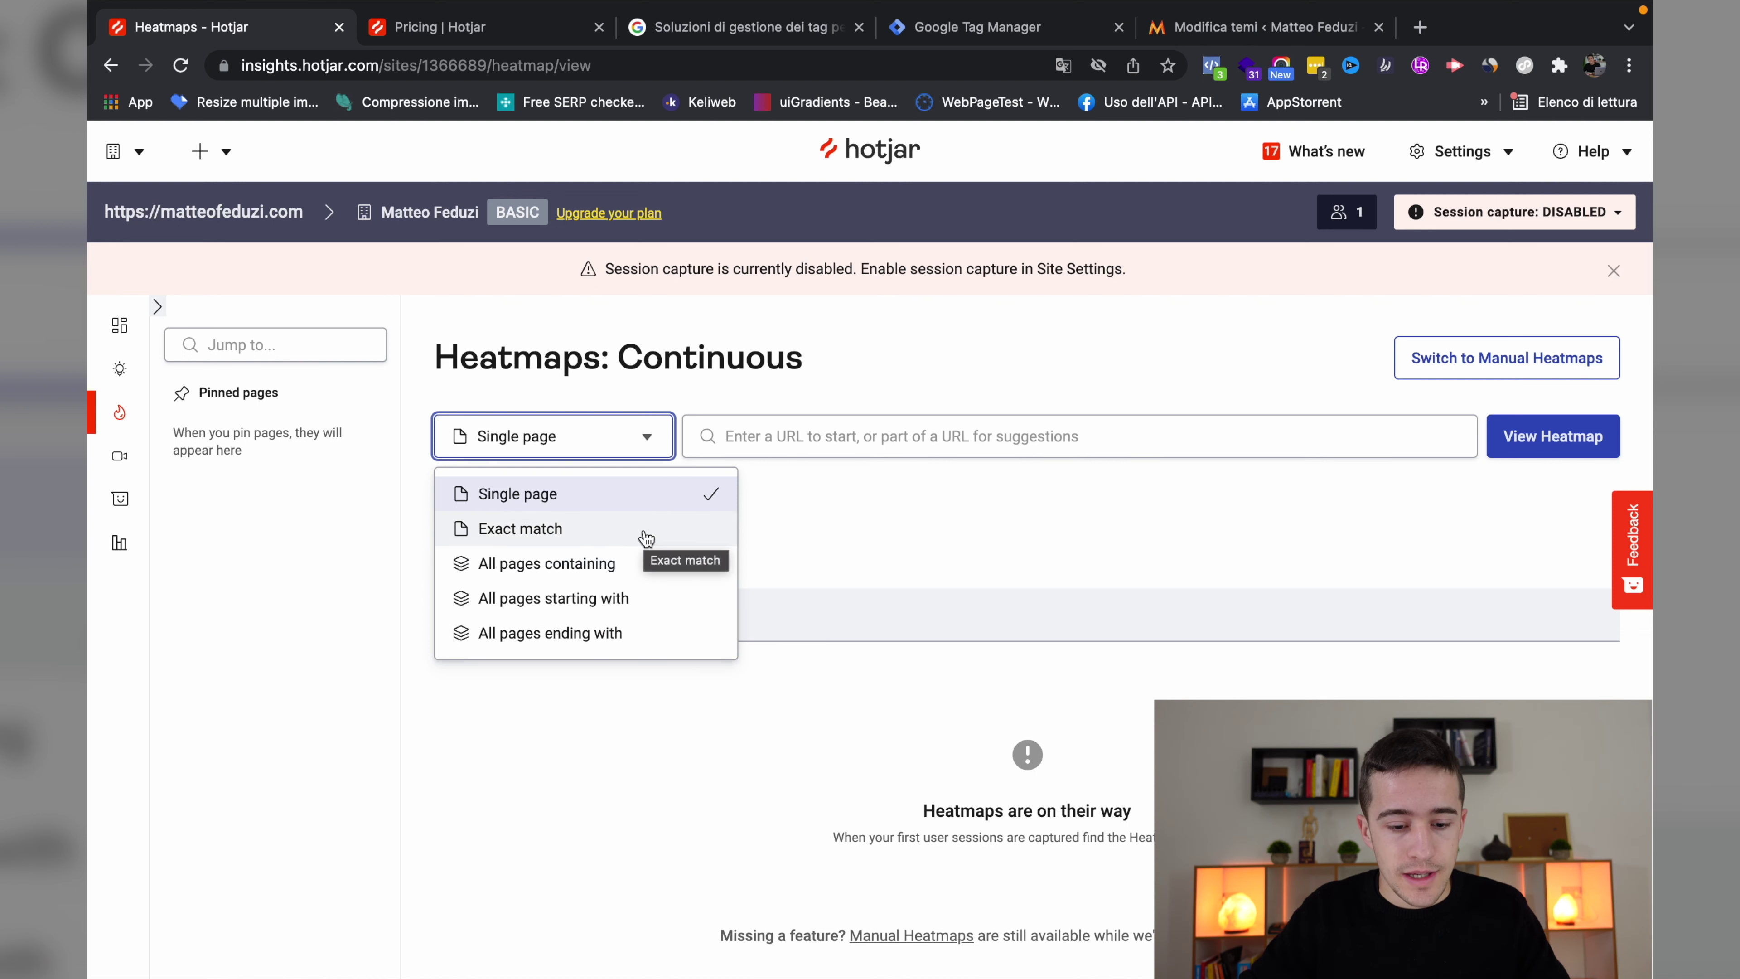
left_click(640, 563)
left_click(913, 445)
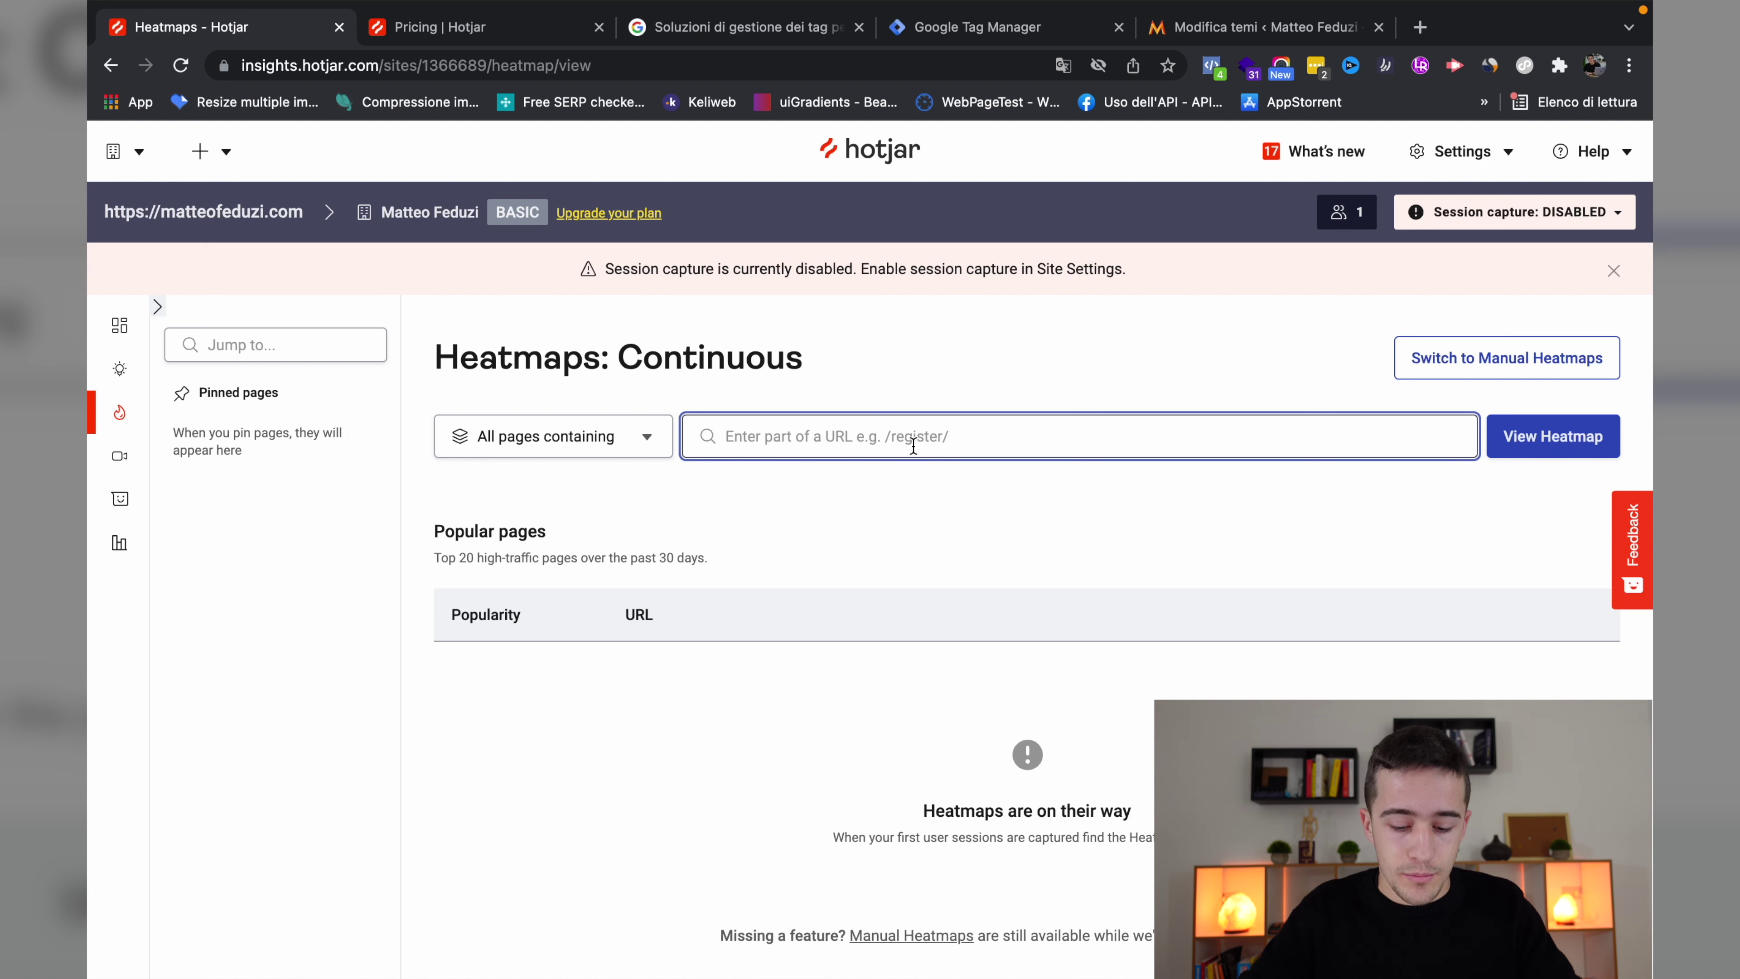
type("chi")
left_click(1161, 521)
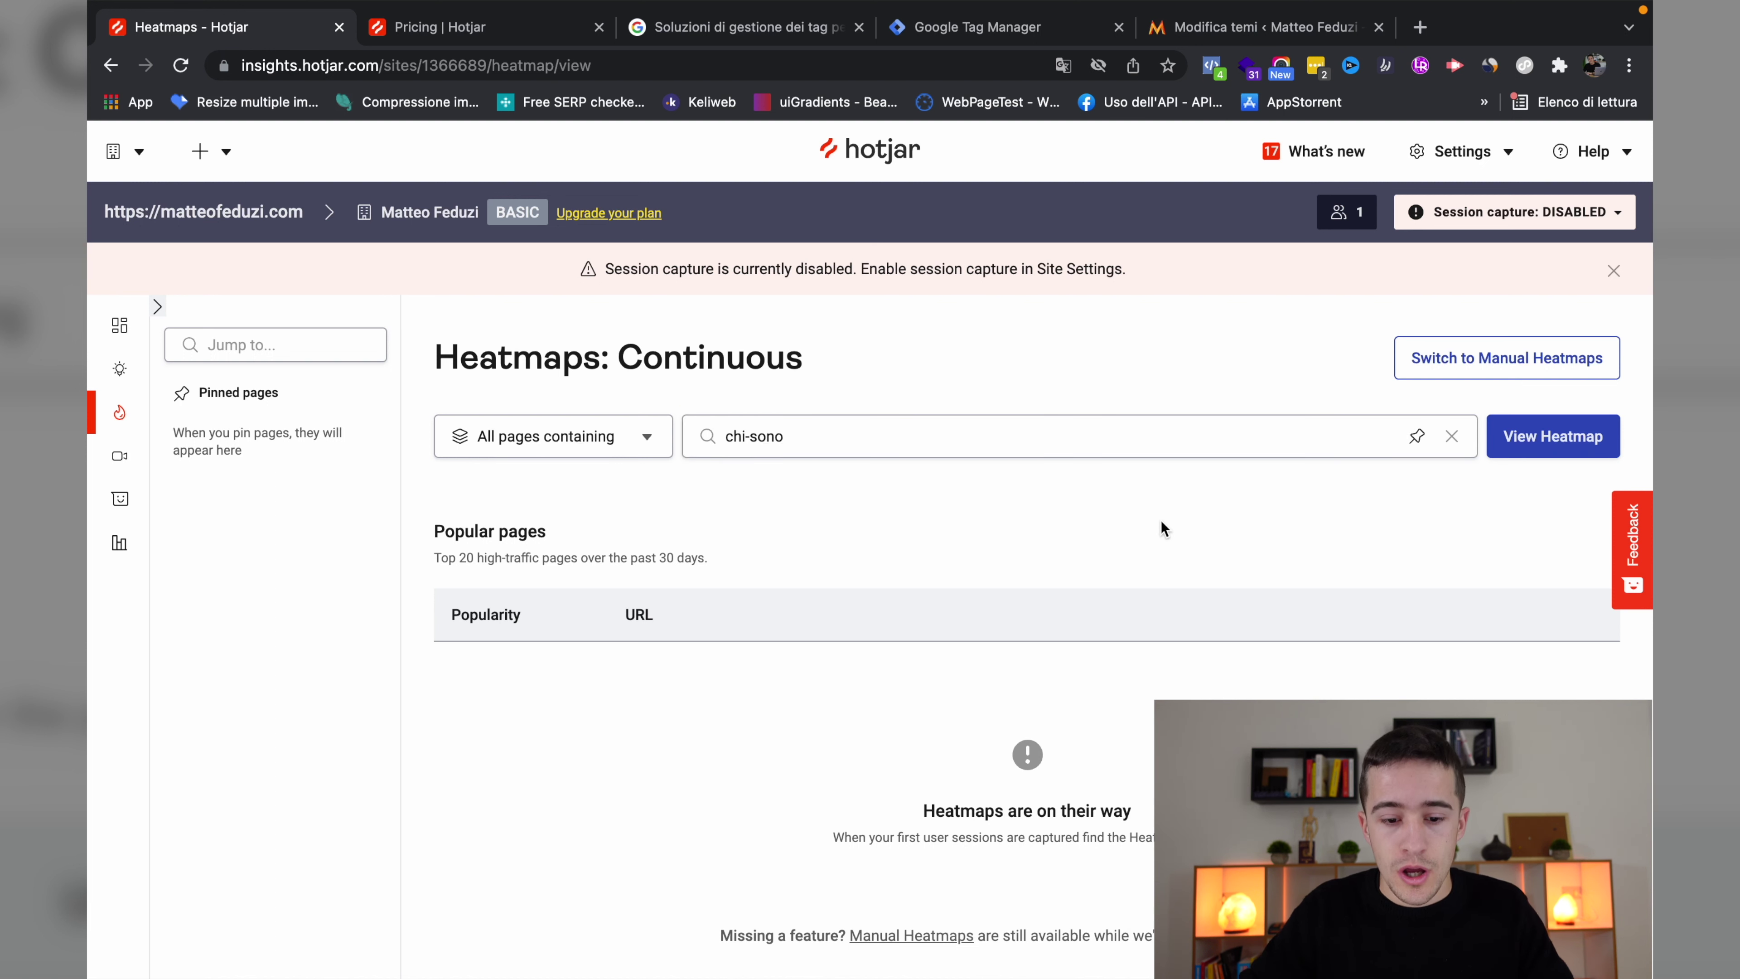
Load the website's /chi-sono/ page in place of the theme editor to check its URL, and return to Hotjar's heatmaps.
left_click(1245, 34)
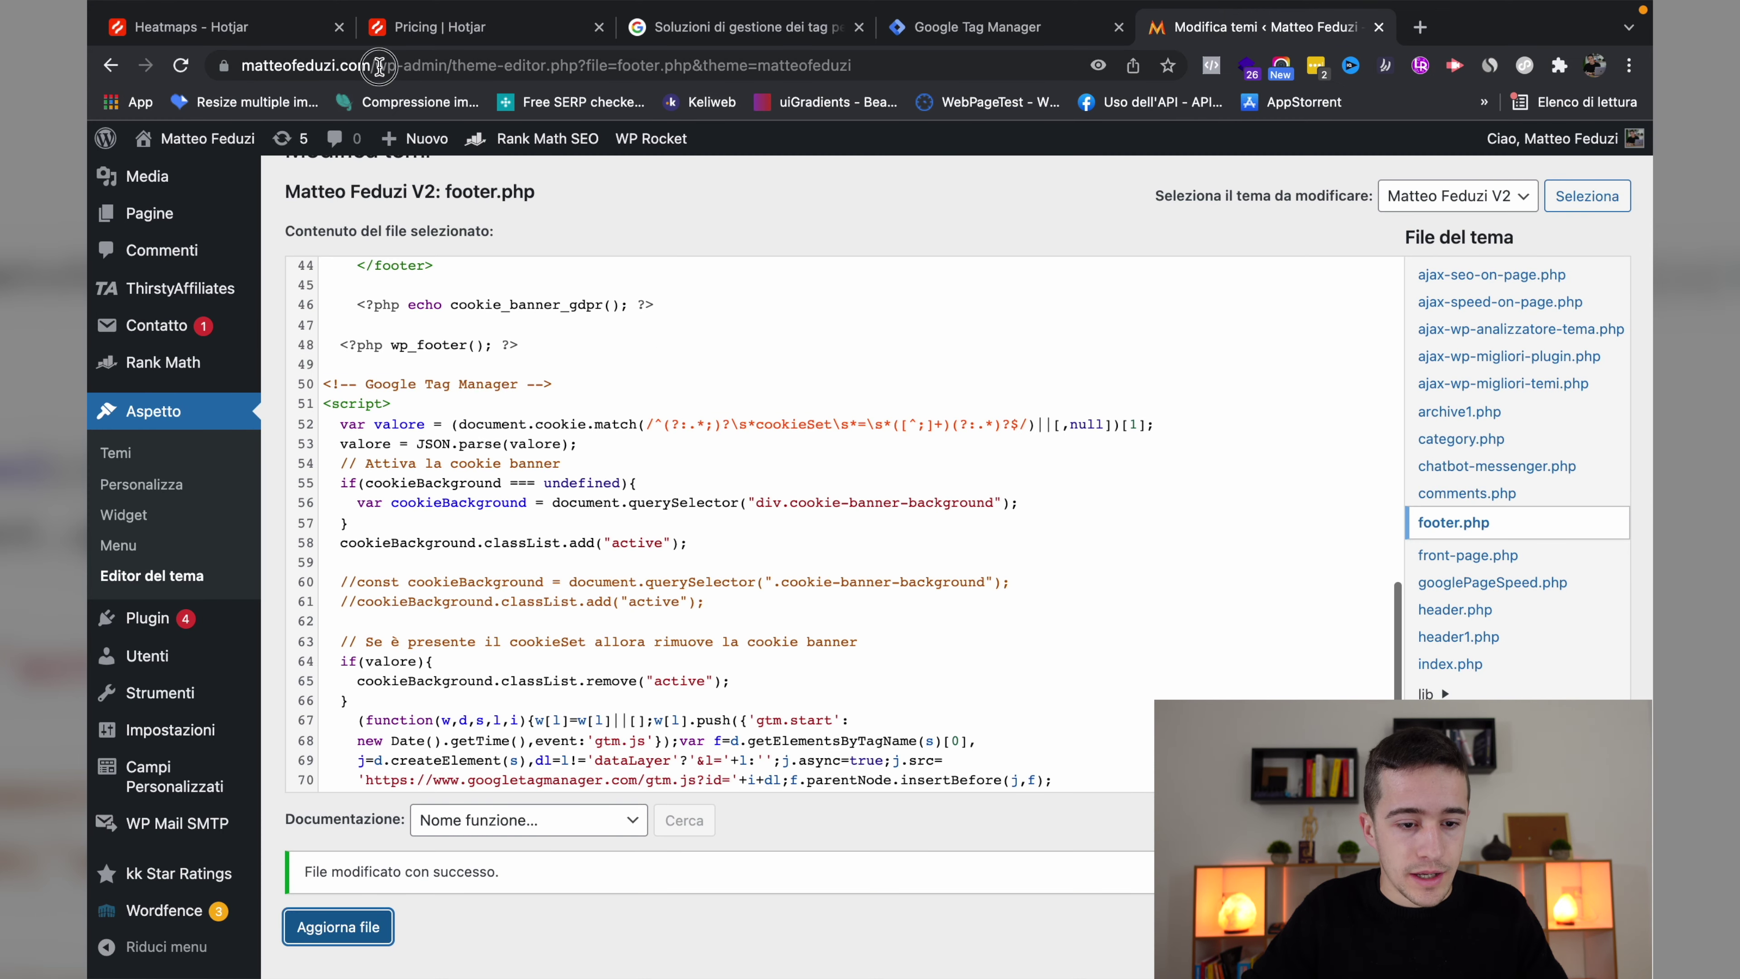
left_click_drag(374, 65, 832, 209)
type("chi-sono/")
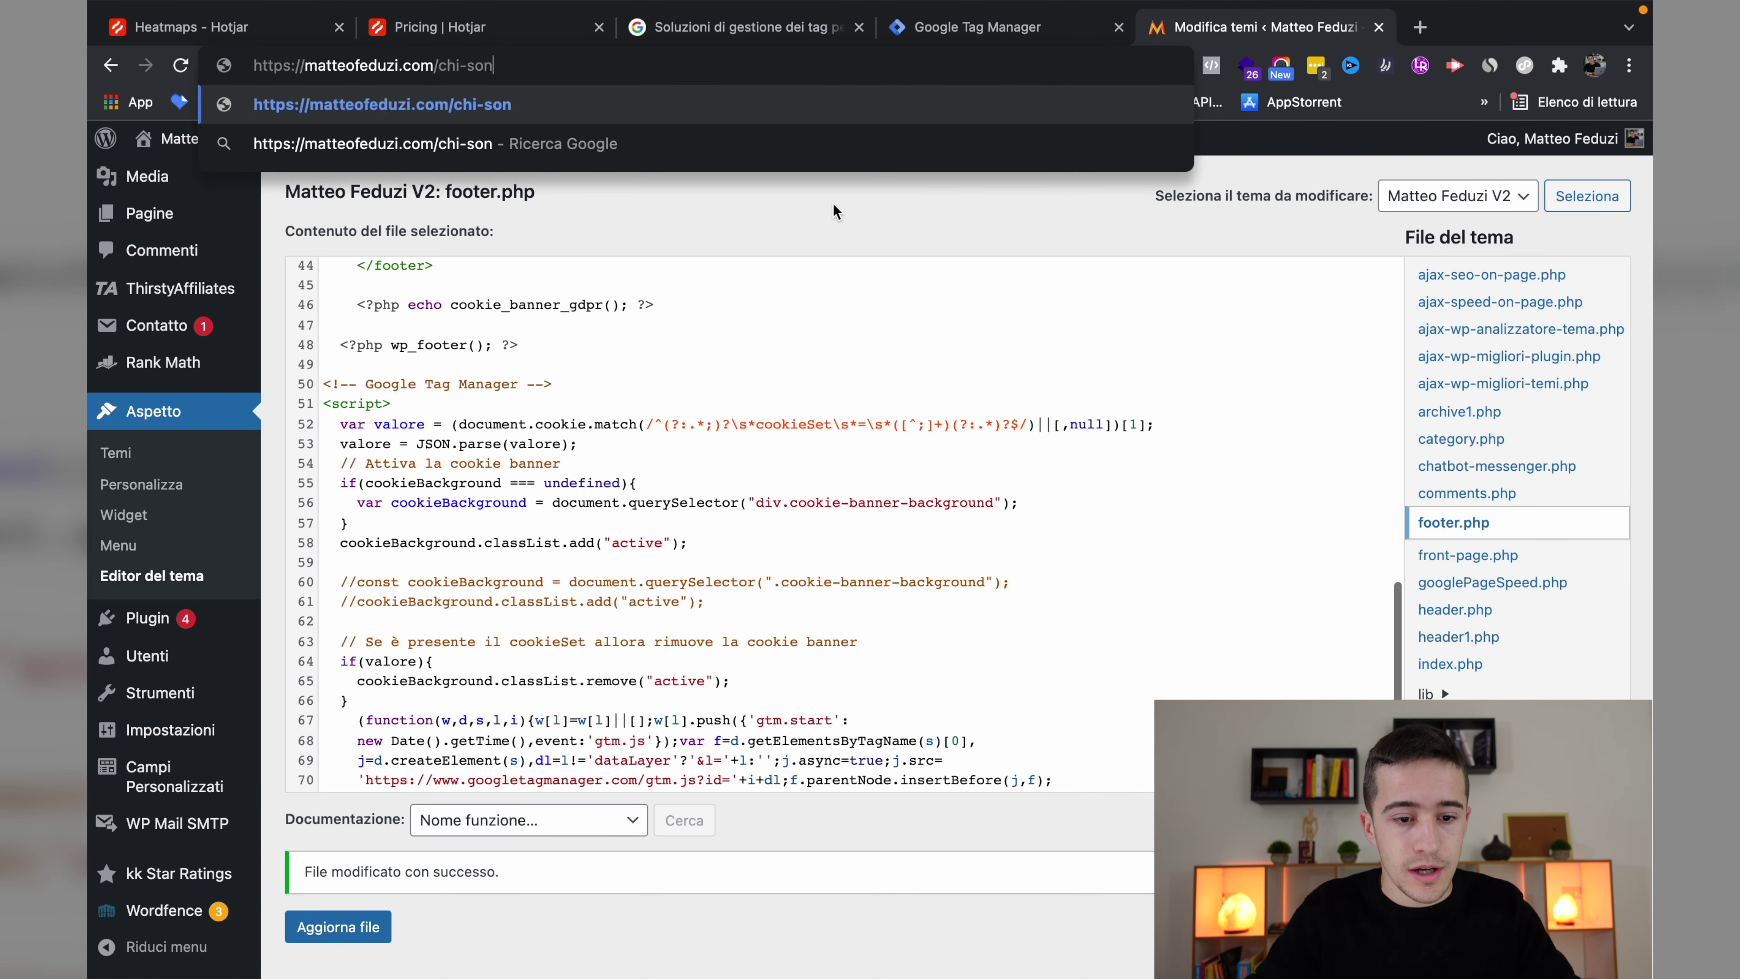
key("Return")
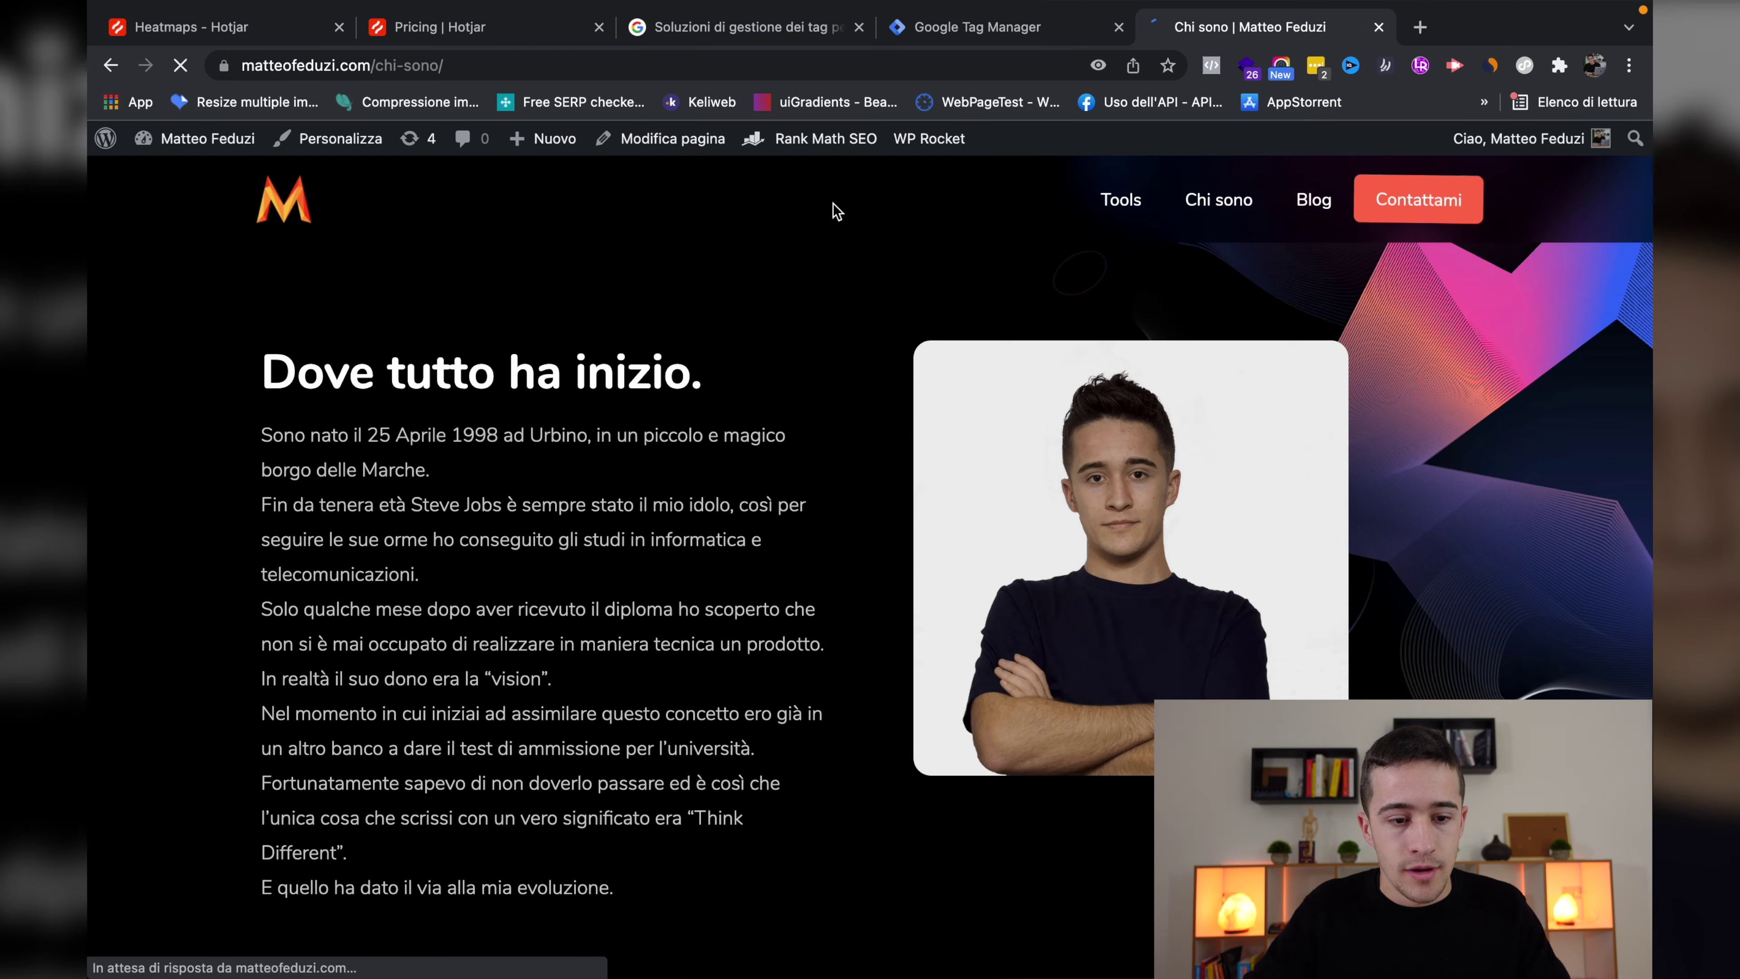
left_click(983, 30)
left_click(204, 27)
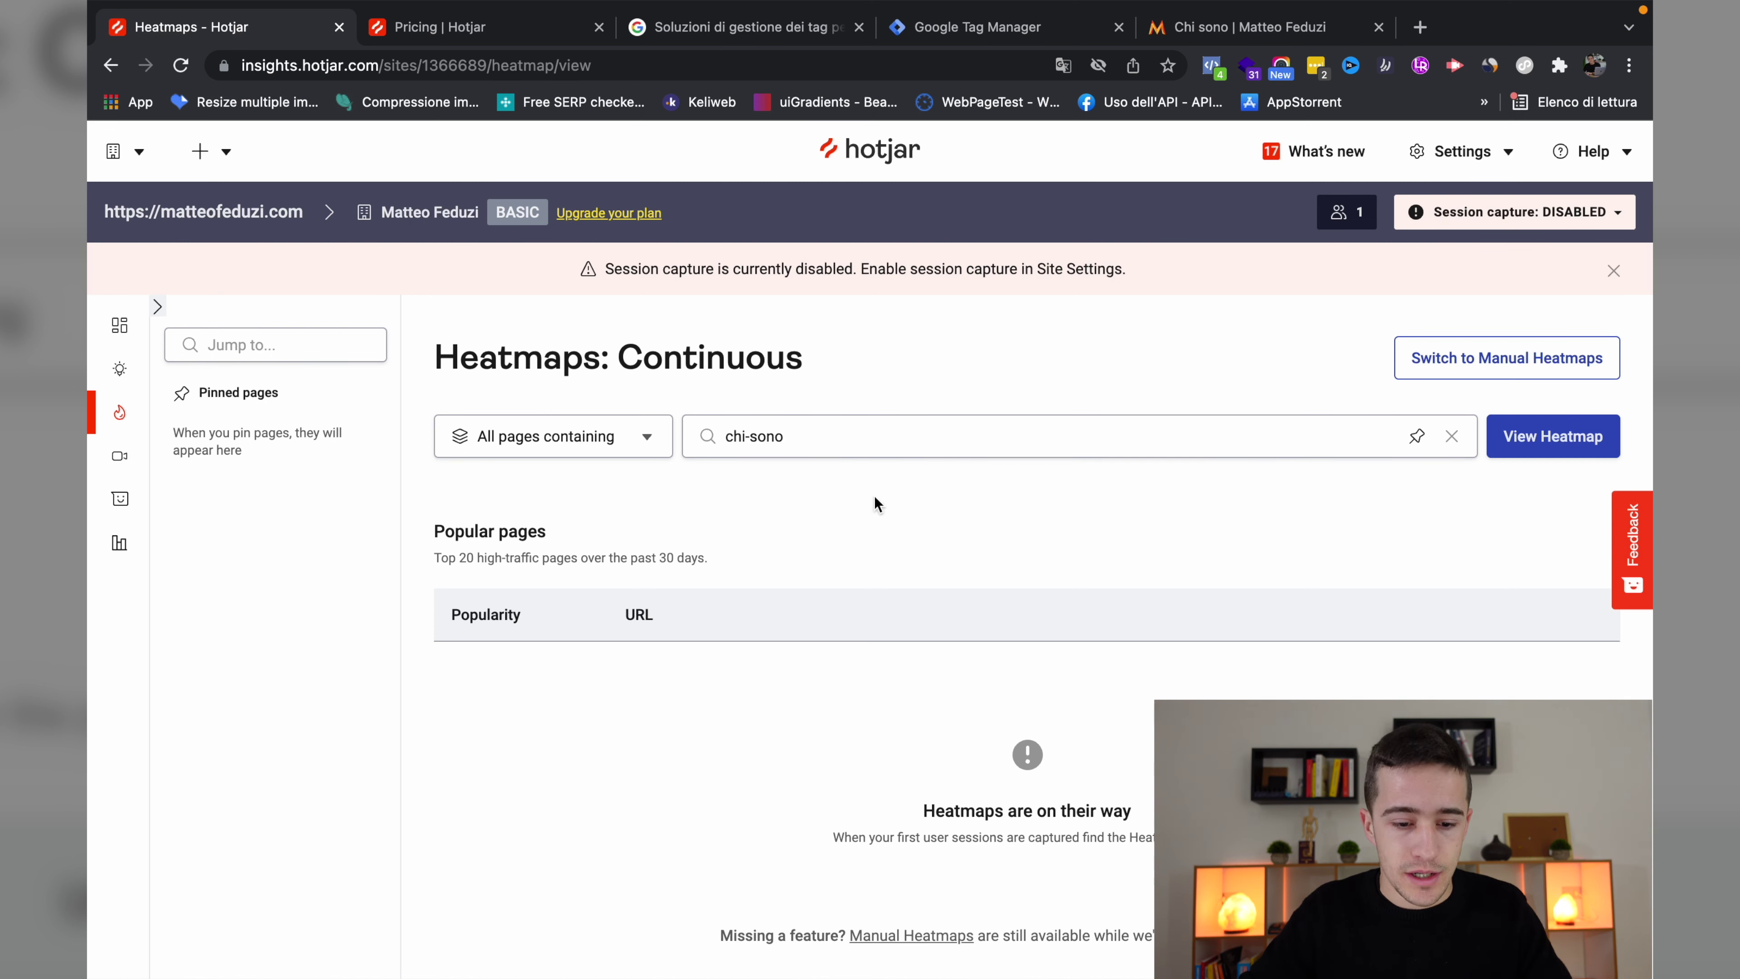
Enable session capture in the site's settings and return to the site dashboard.
left_click(870, 149)
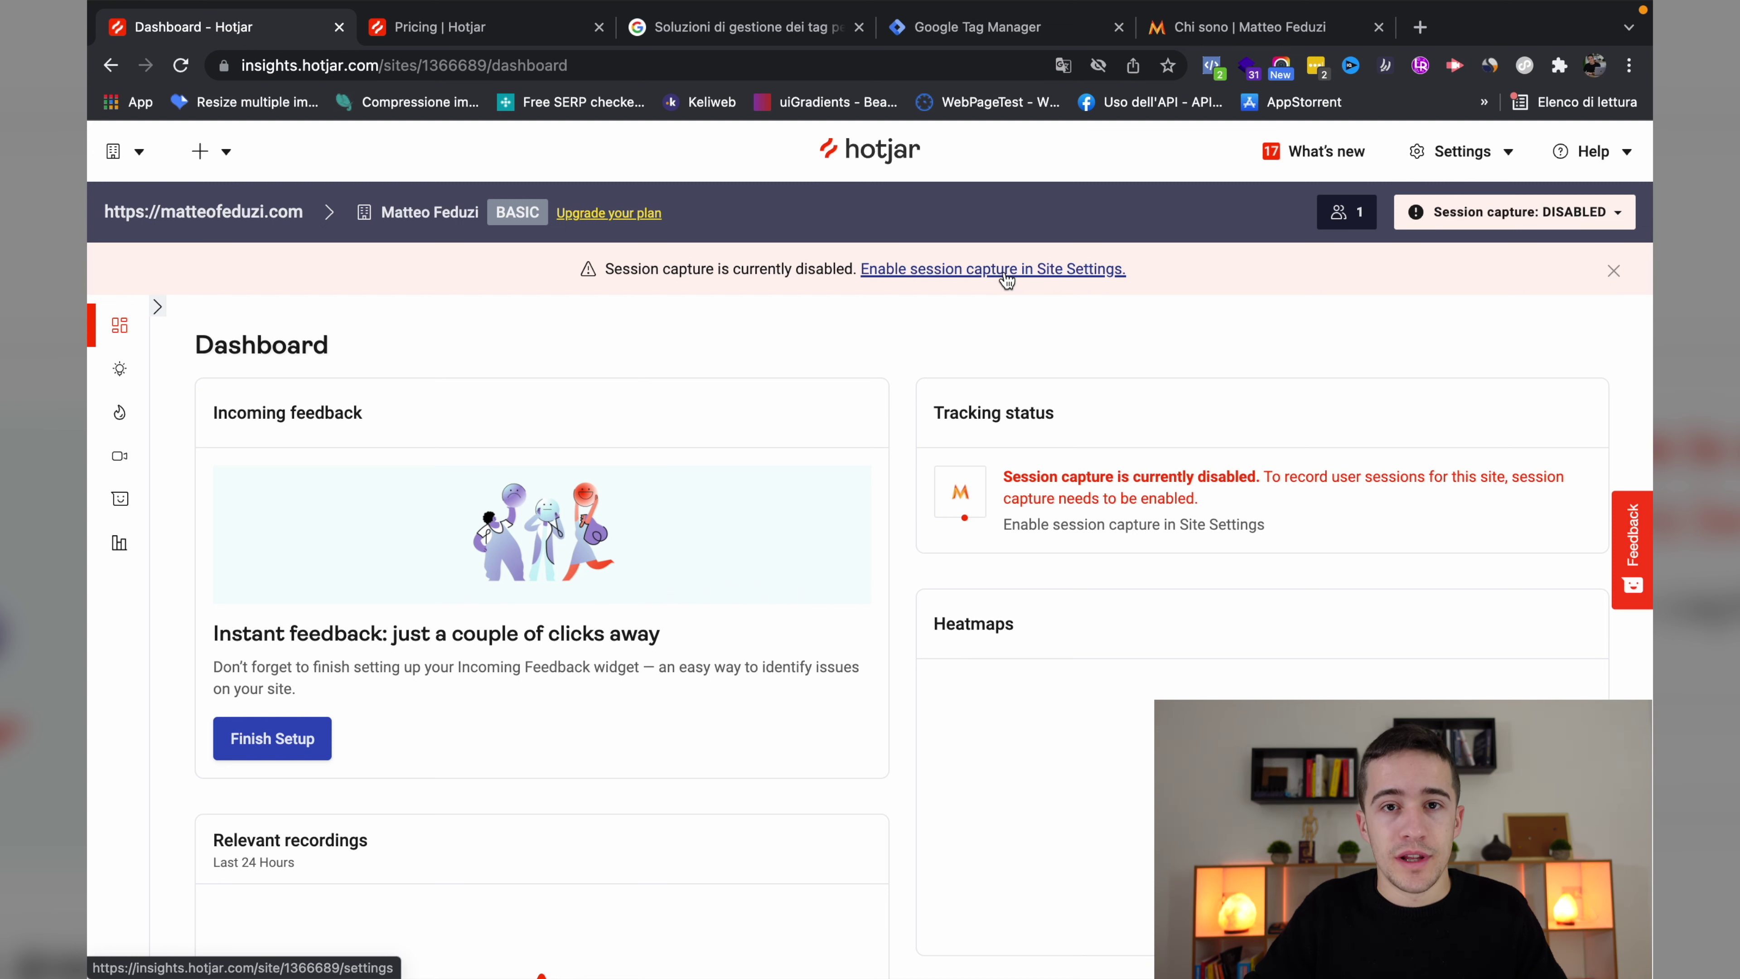
left_click(969, 270)
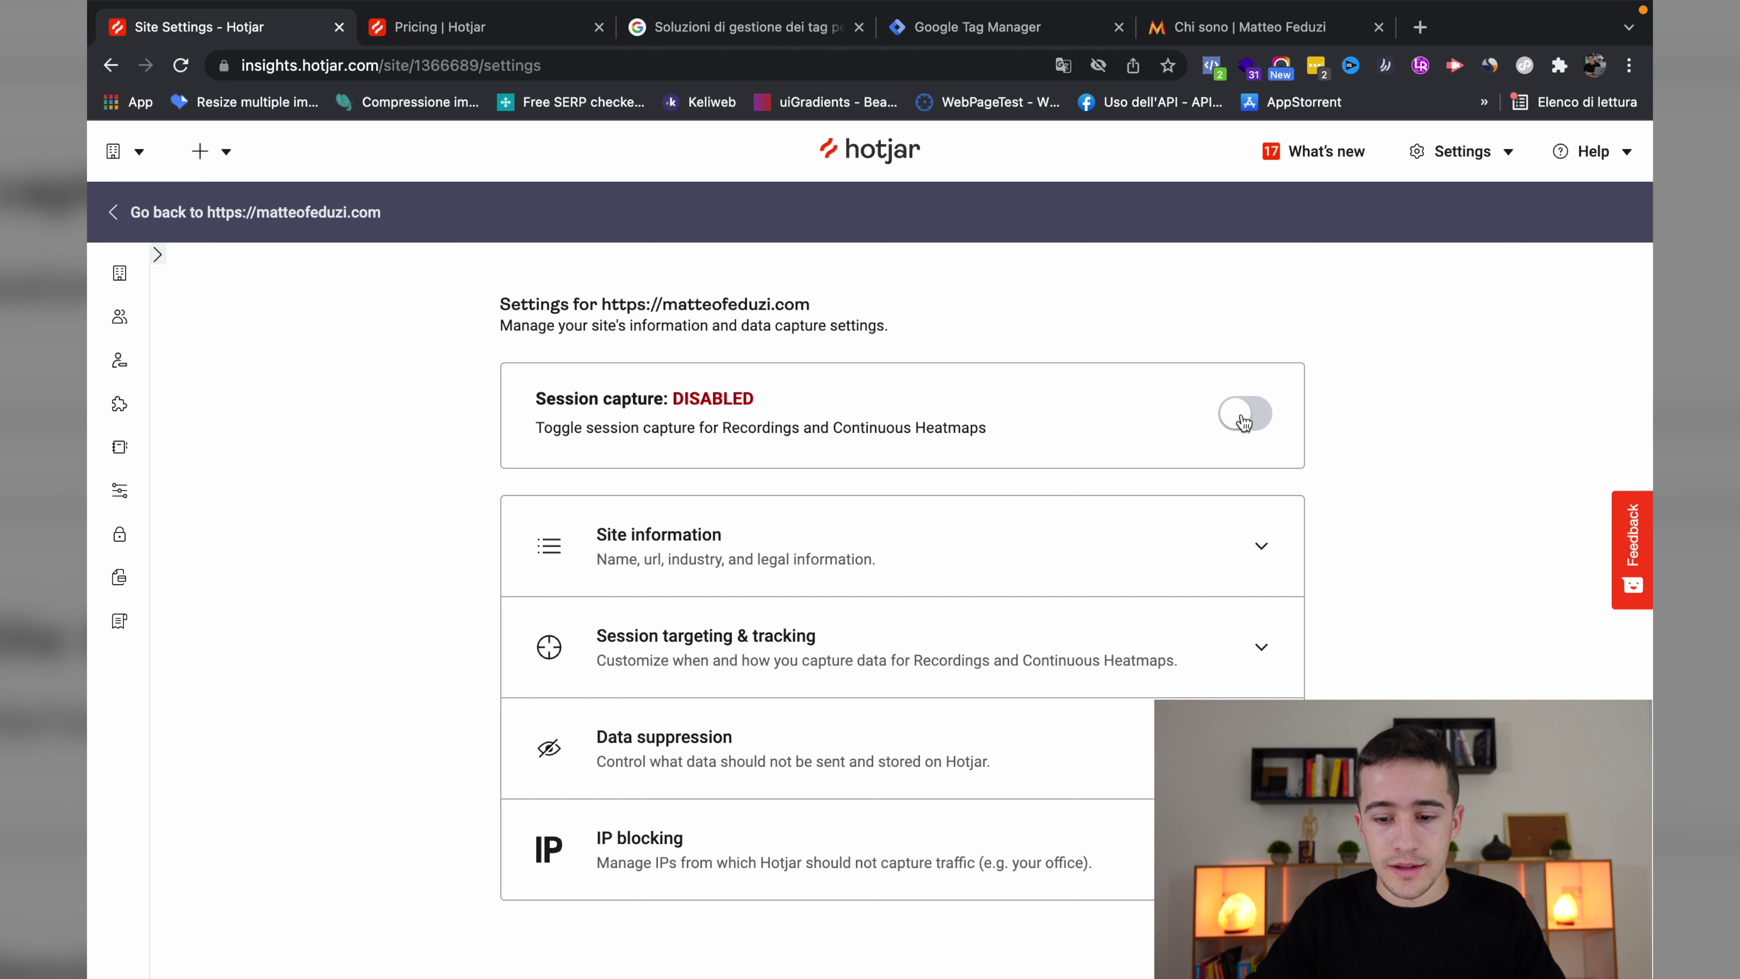
left_click(1257, 416)
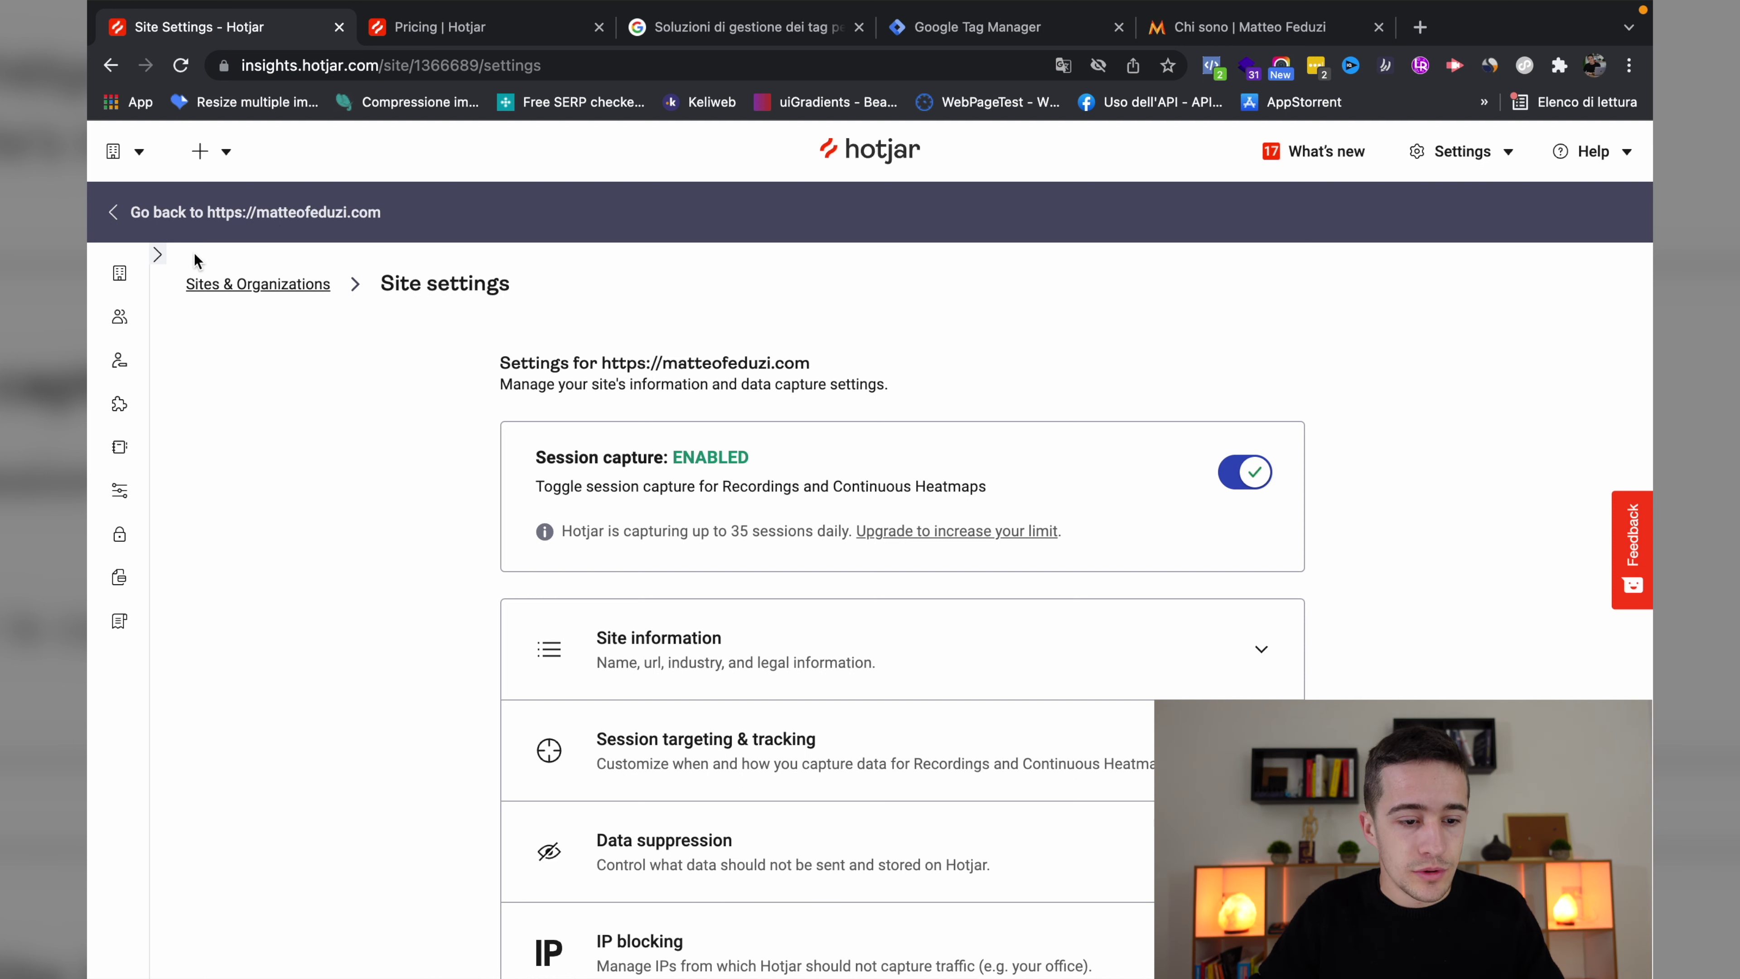
left_click(271, 215)
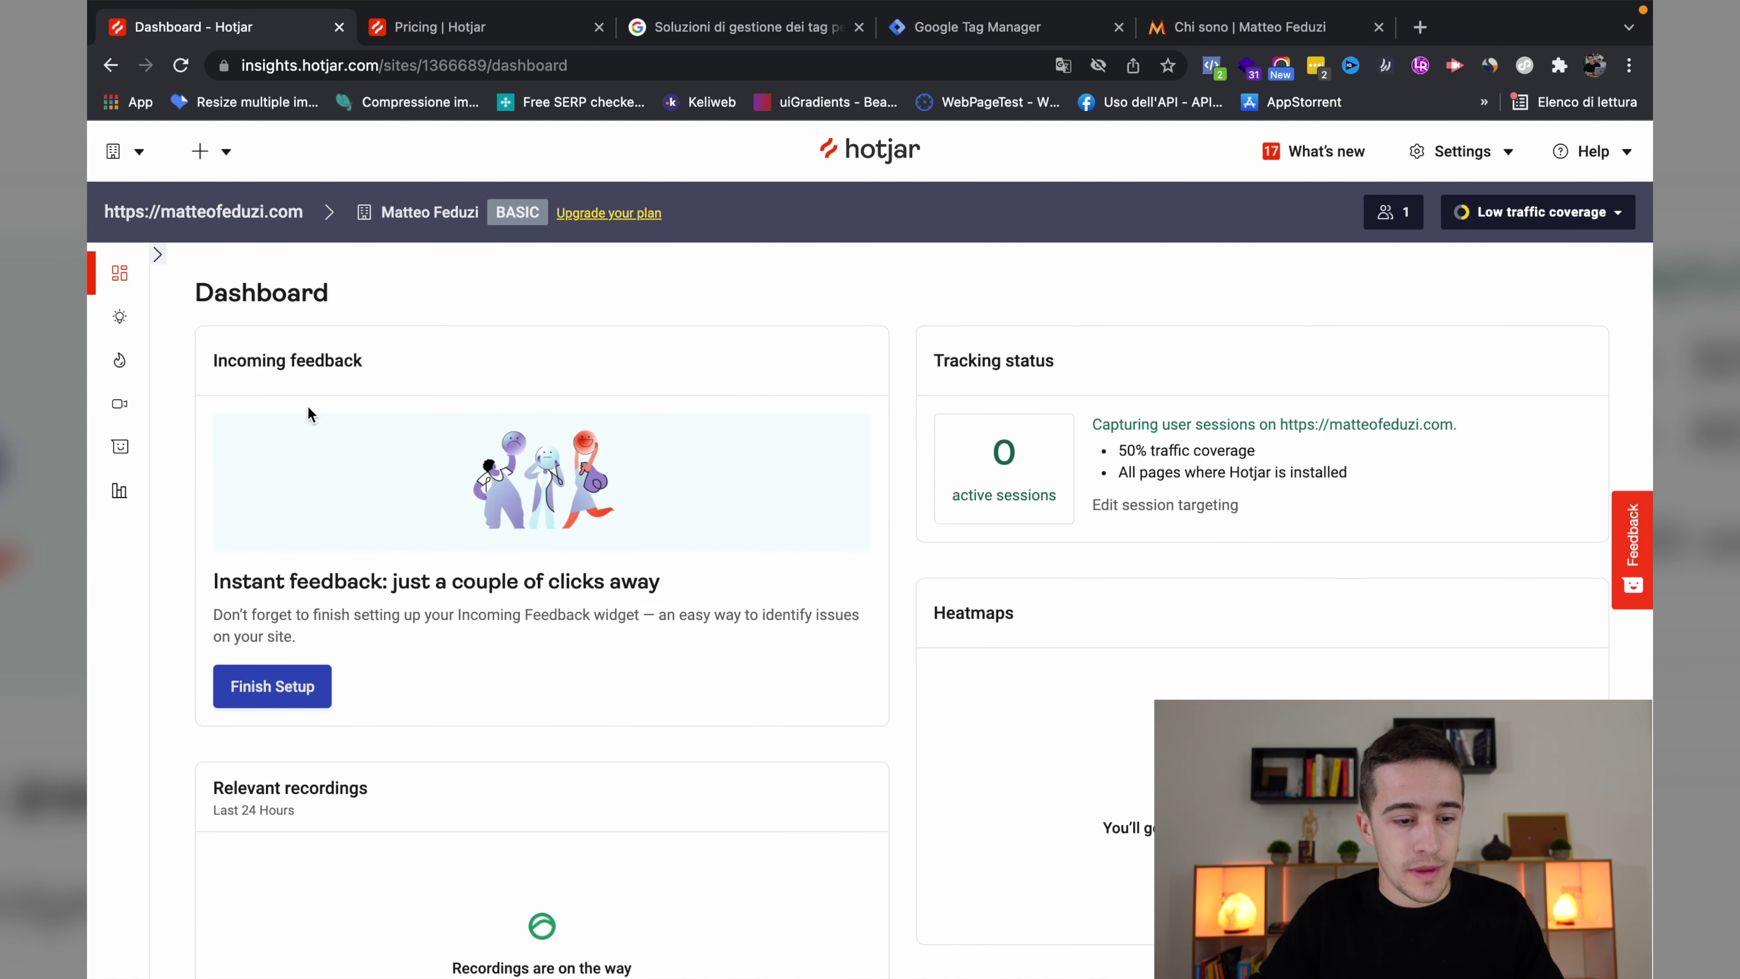
Look at Heatmaps, open the Recordings list, and play the first recording after dismissing the highlight tip.
left_click(119, 363)
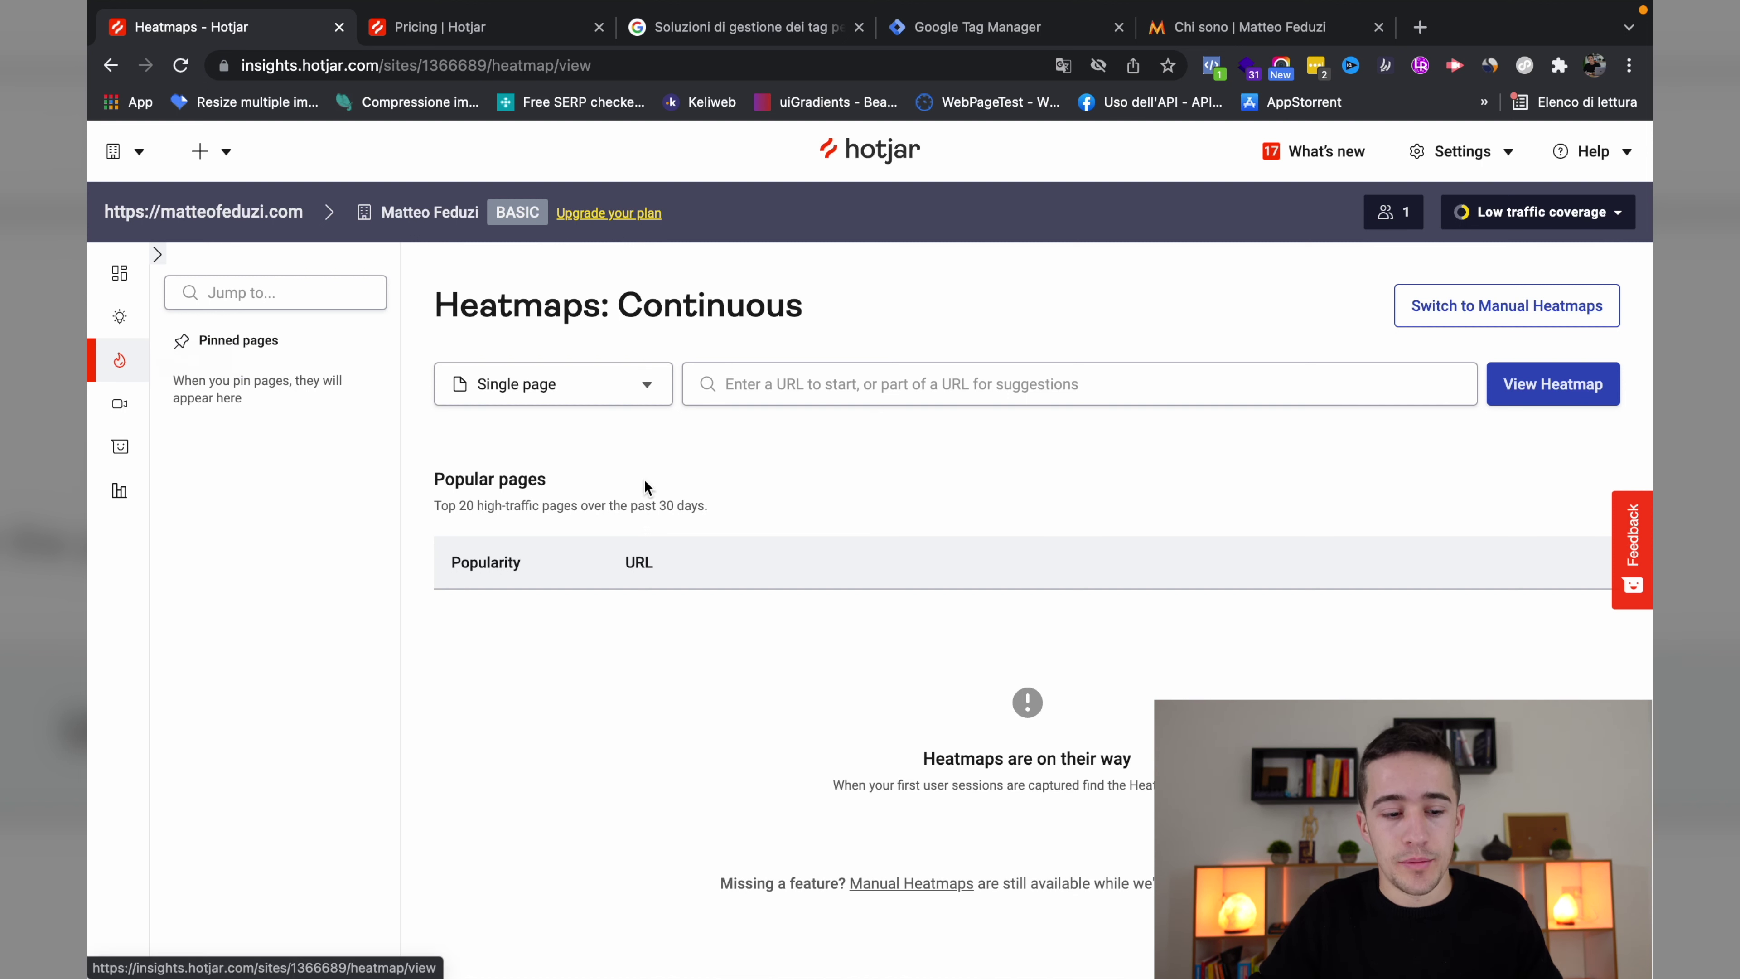
left_click(123, 410)
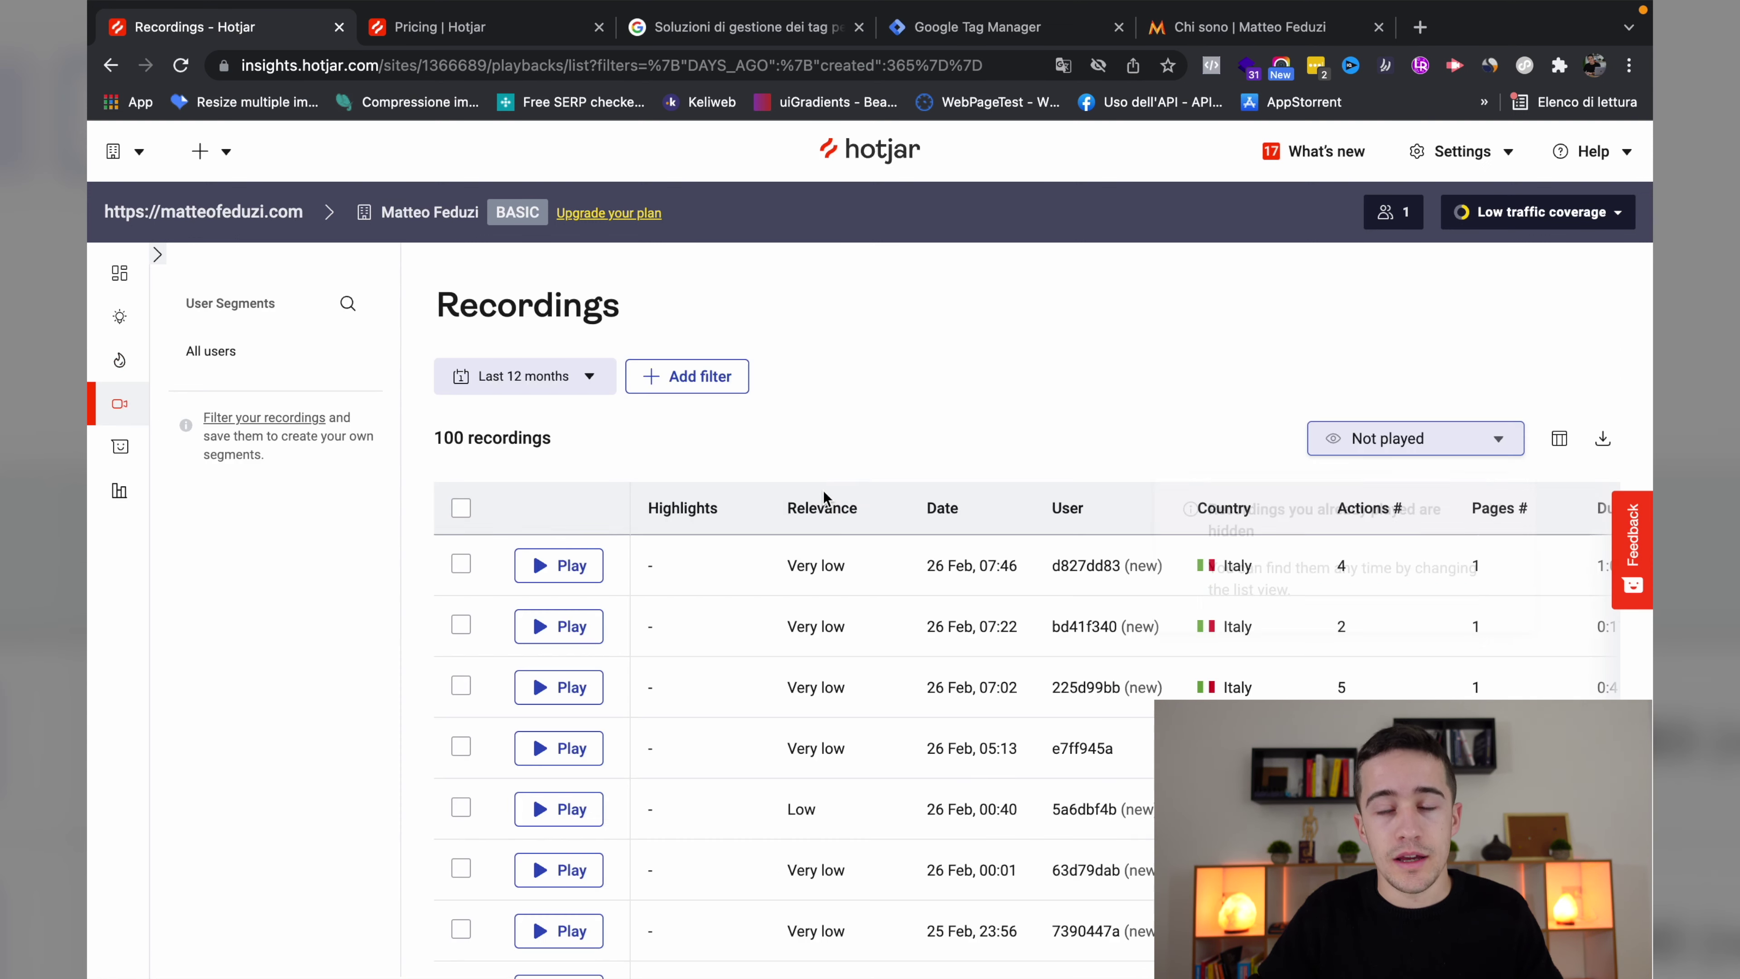
scroll(826, 498, "down", 2)
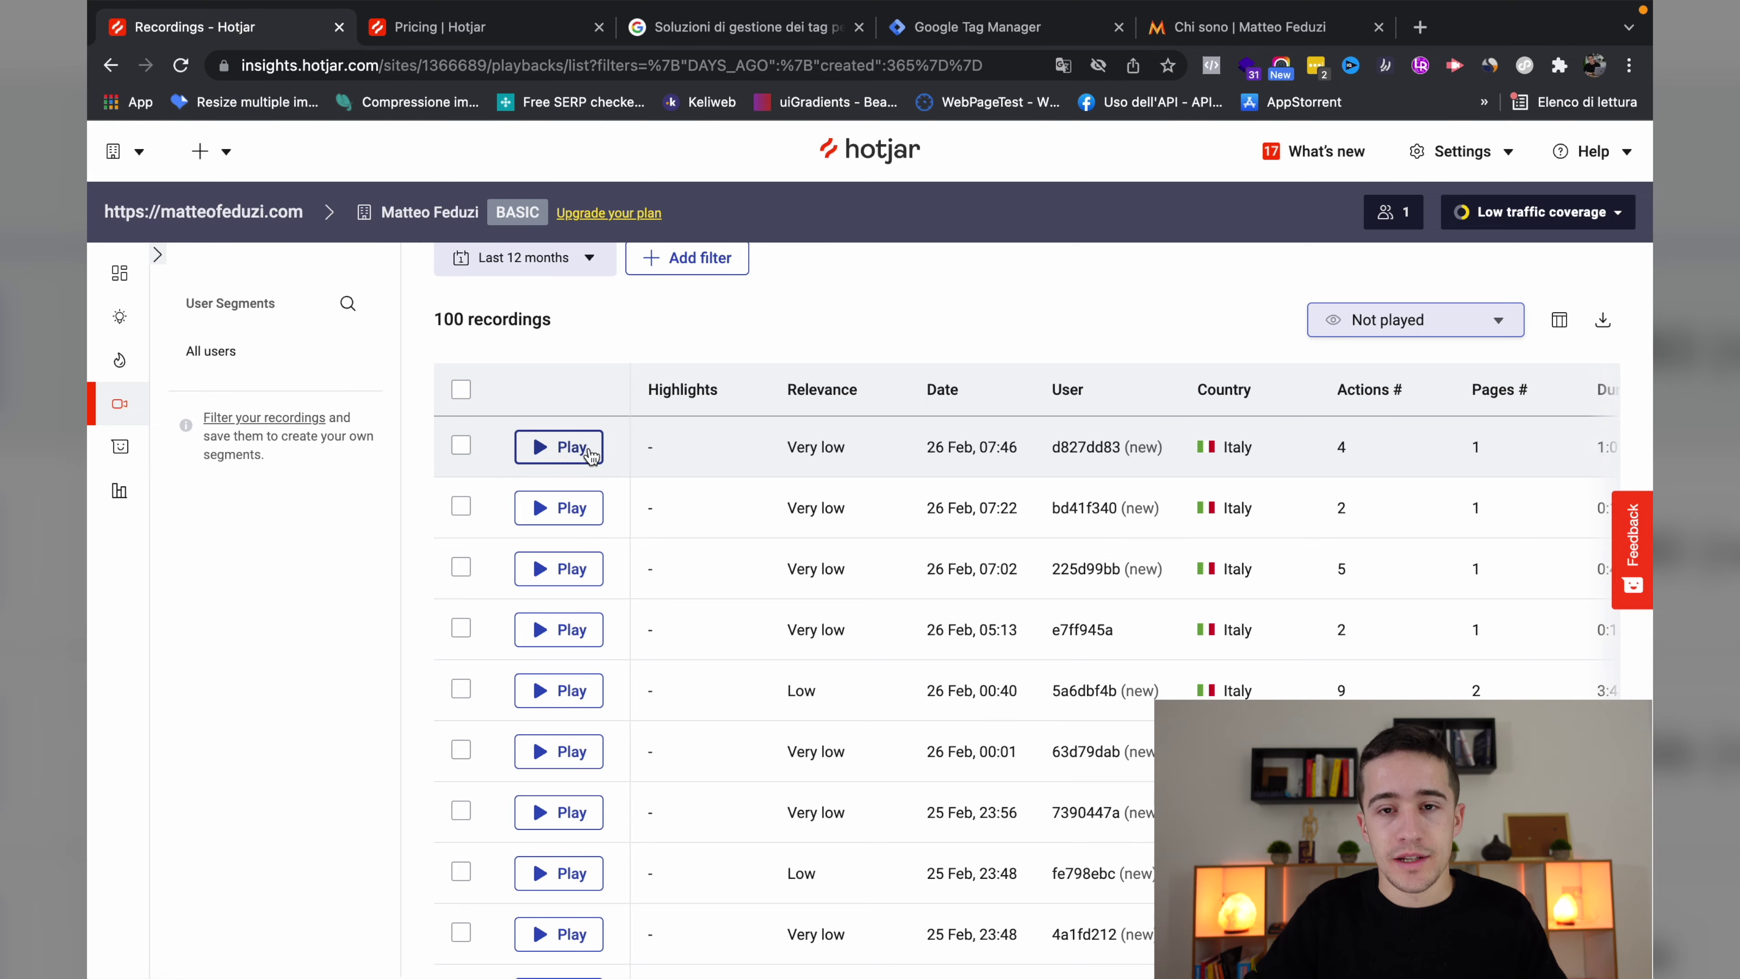
left_click(557, 450)
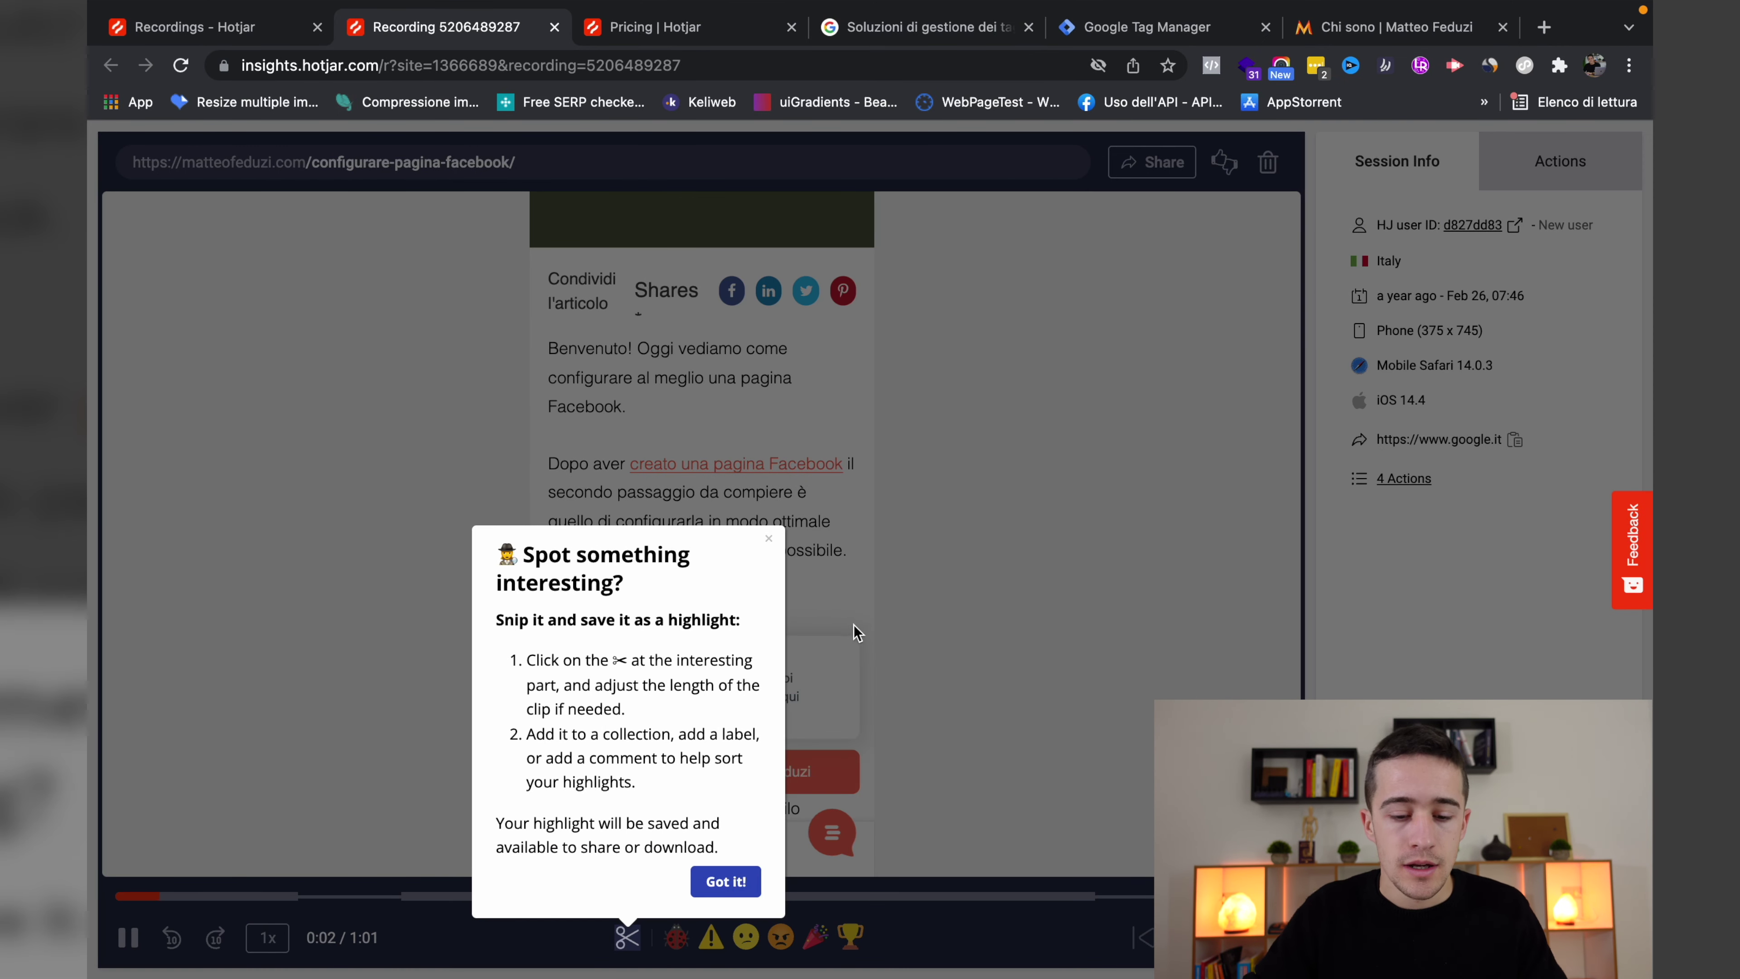
left_click(768, 538)
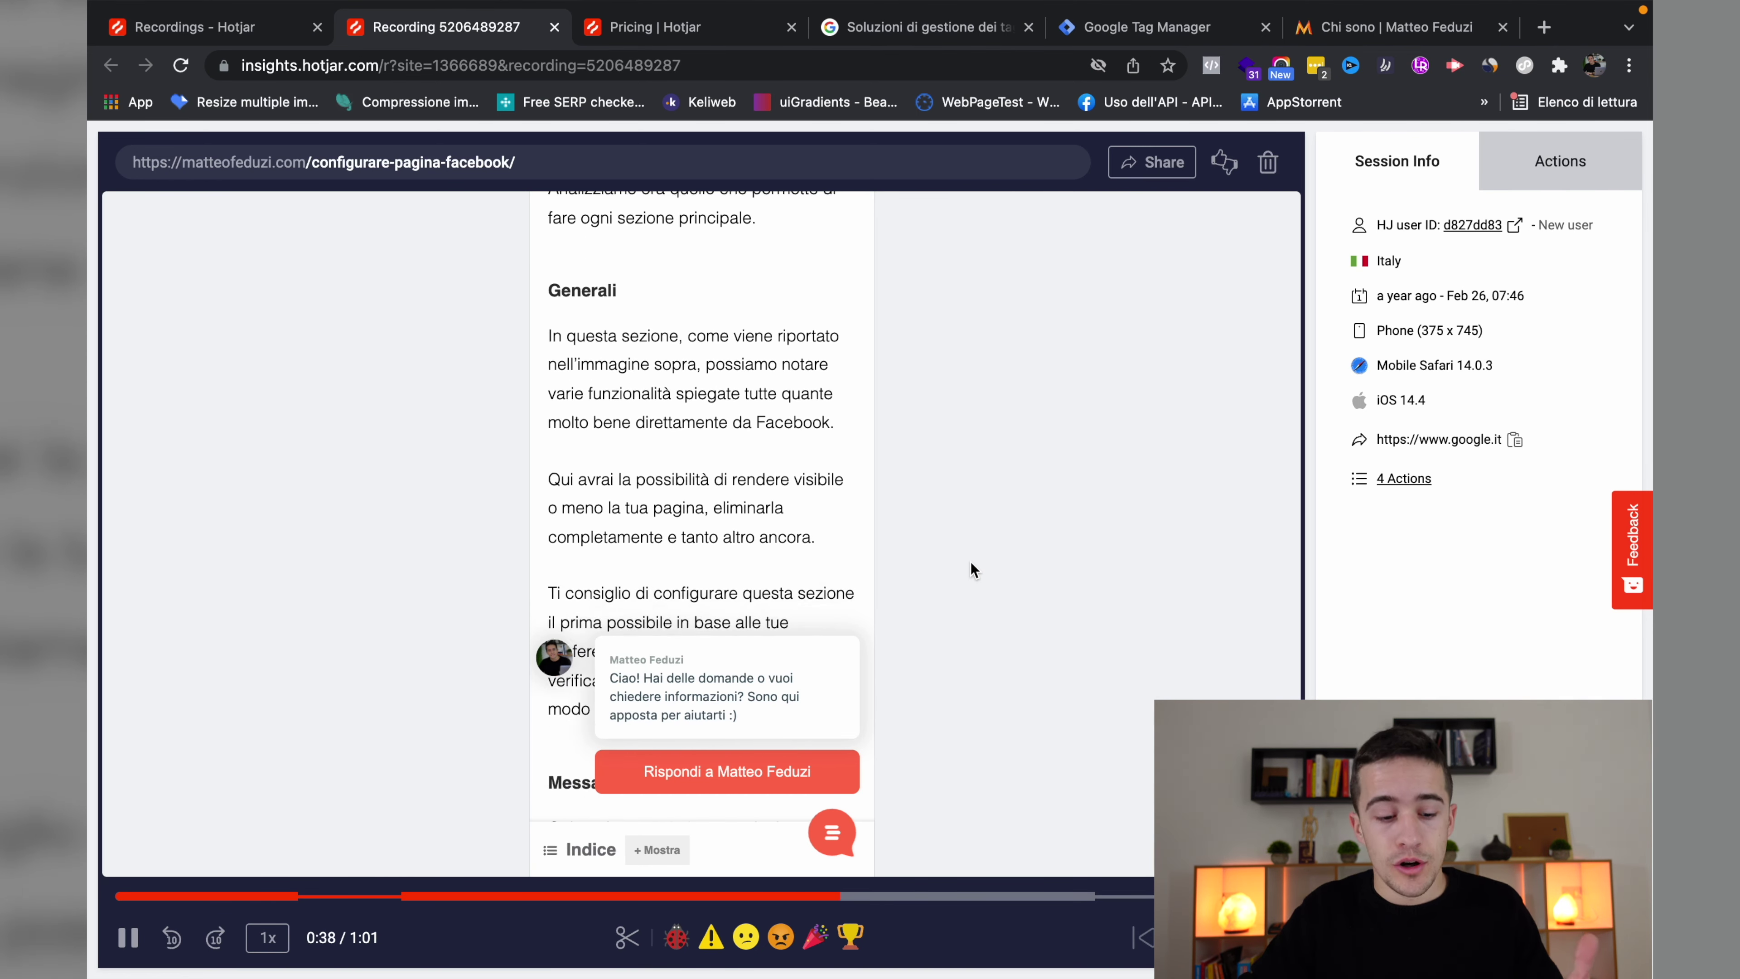
Examine the playing session's list of actions, close the recording, and return to the site dashboard by way of Heatmaps.
left_click(271, 942)
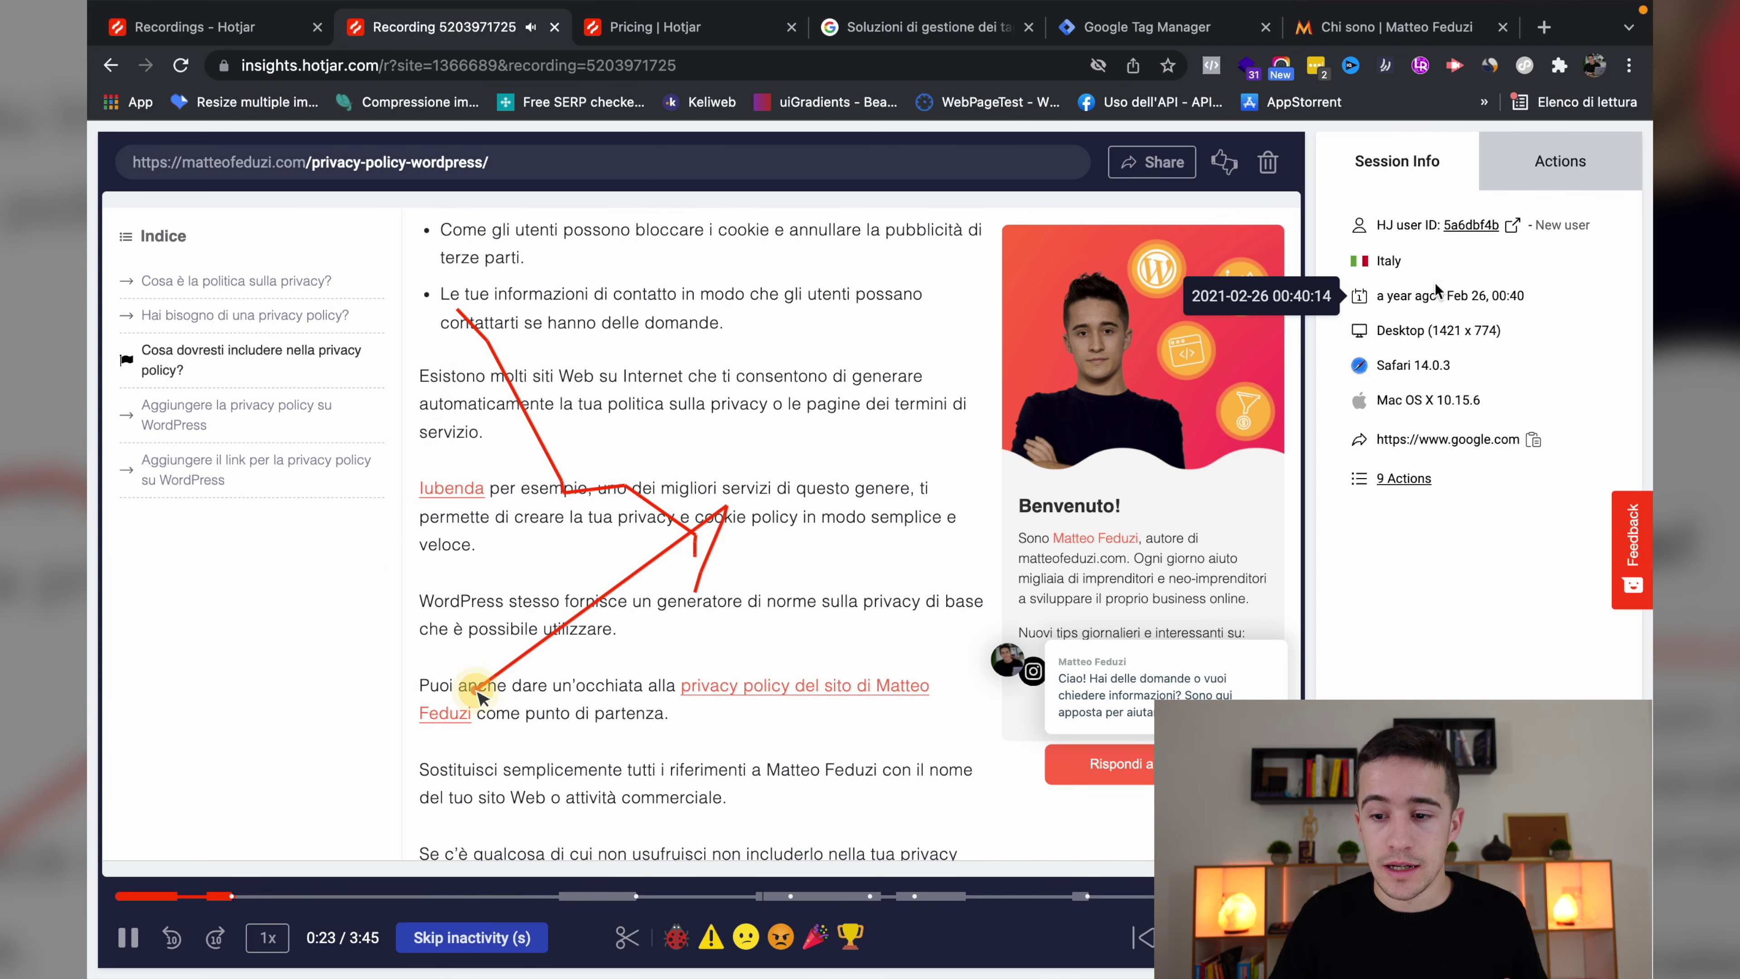
left_click(1526, 173)
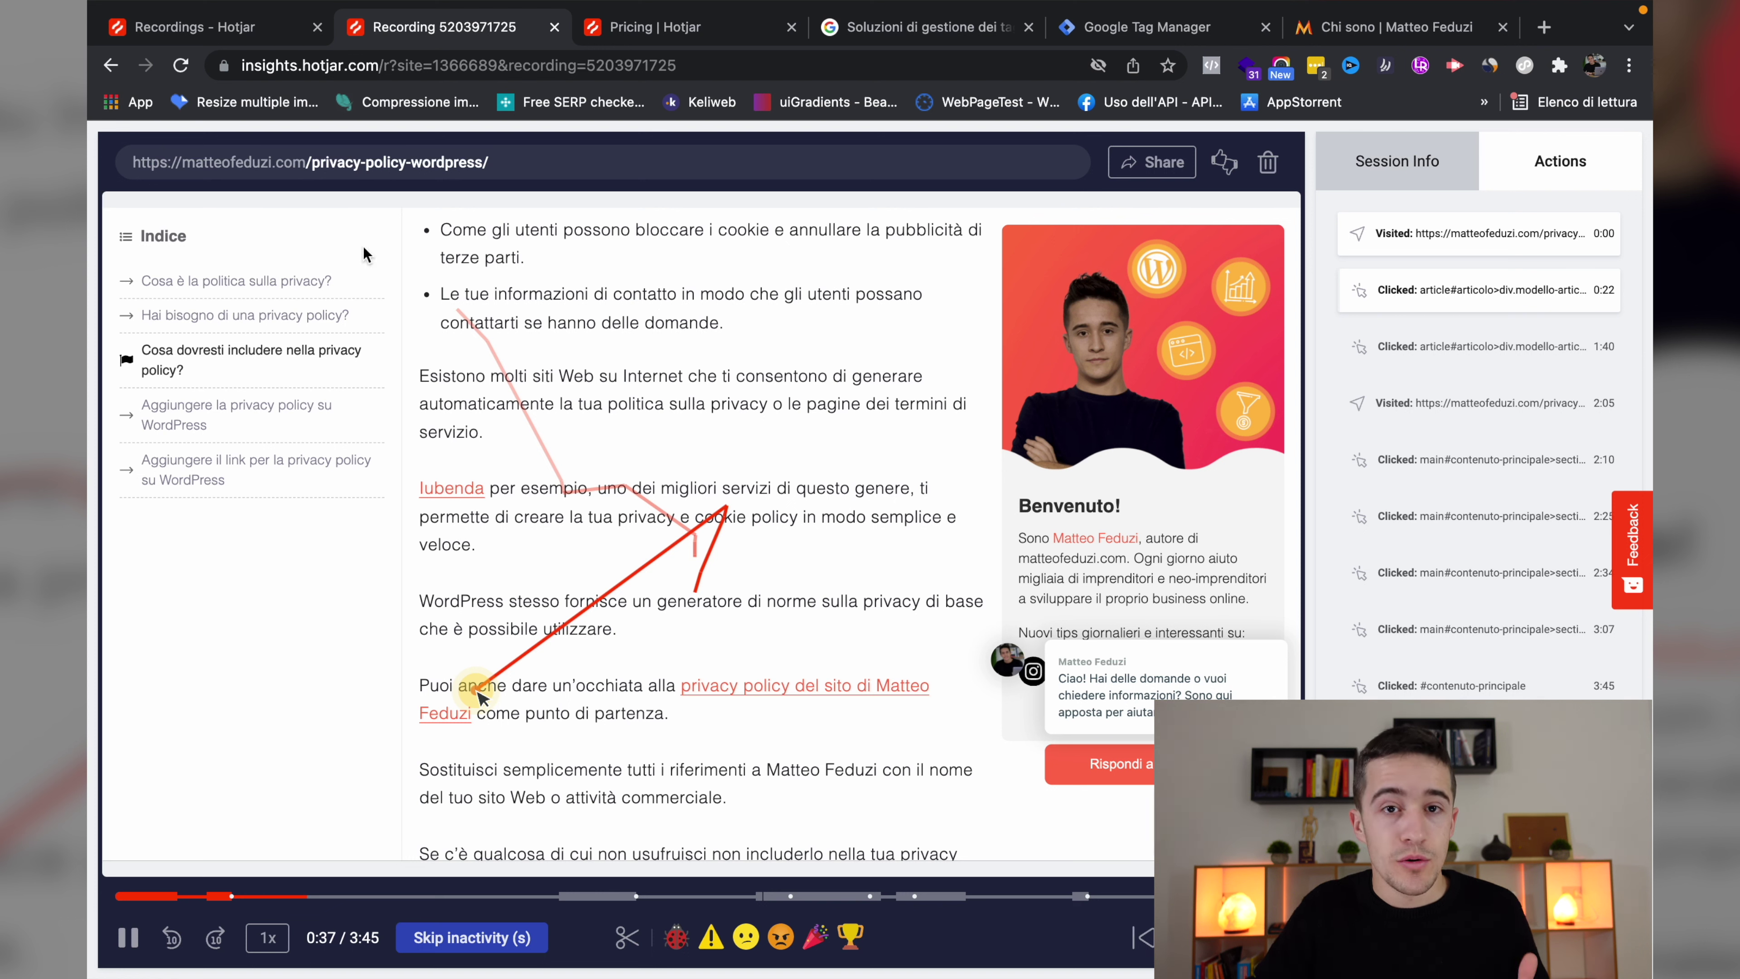
left_click(554, 27)
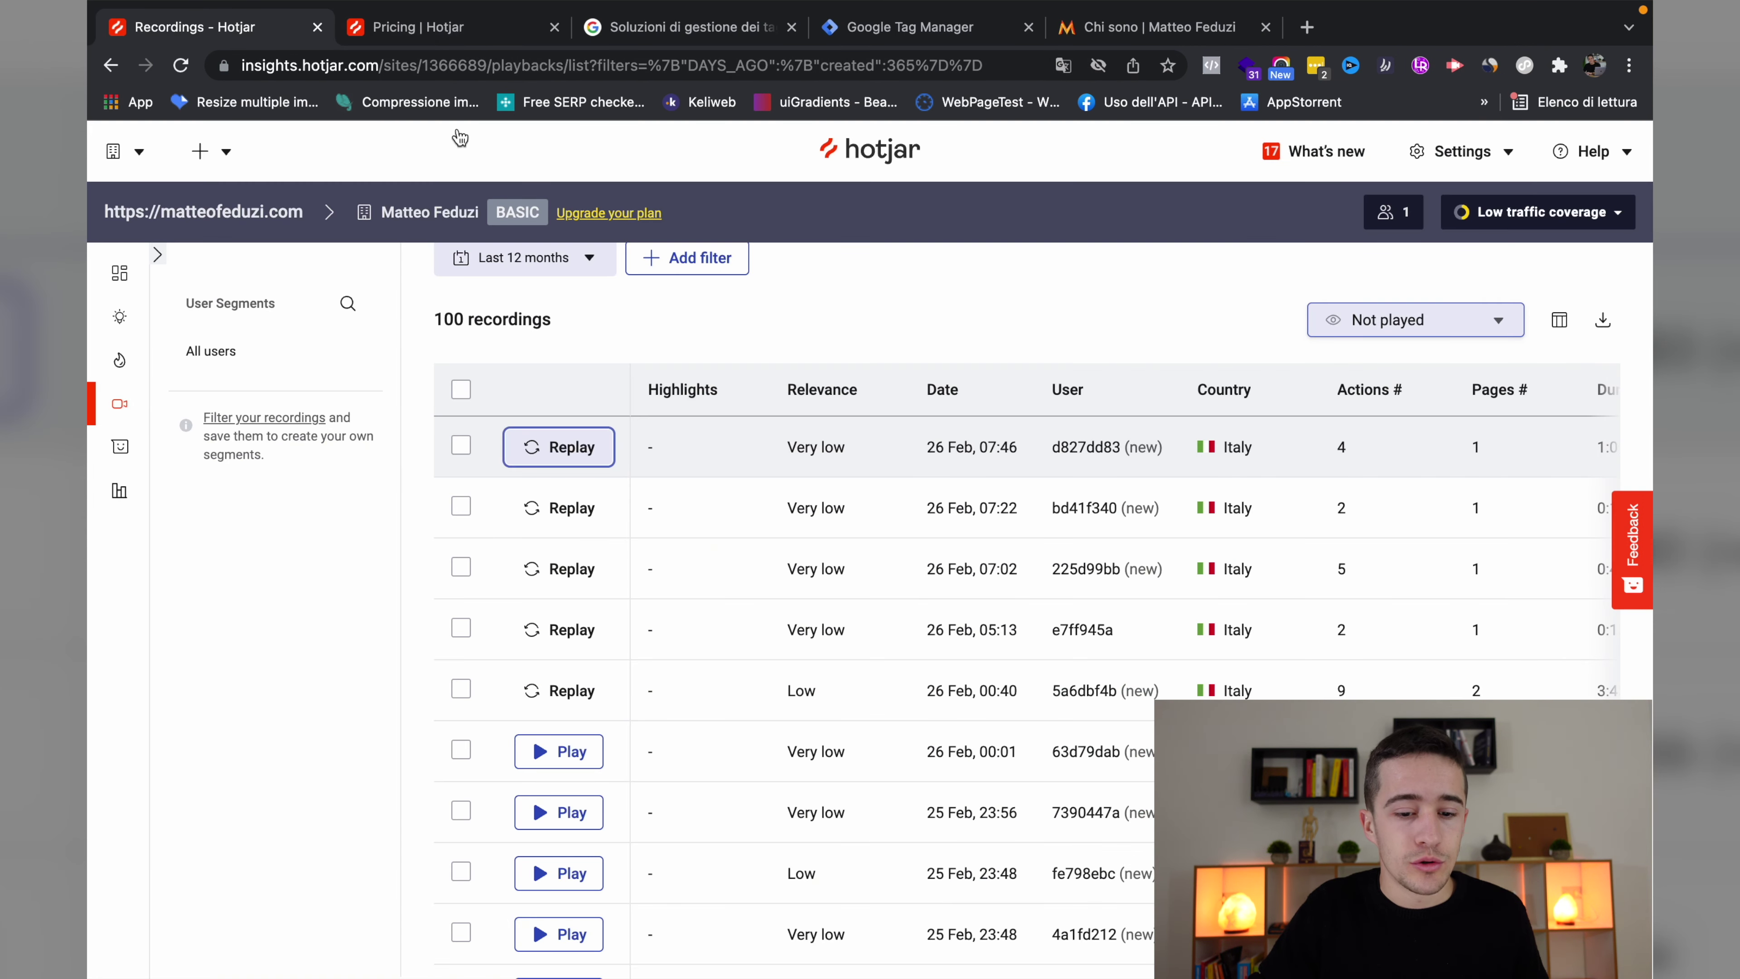
left_click(109, 359)
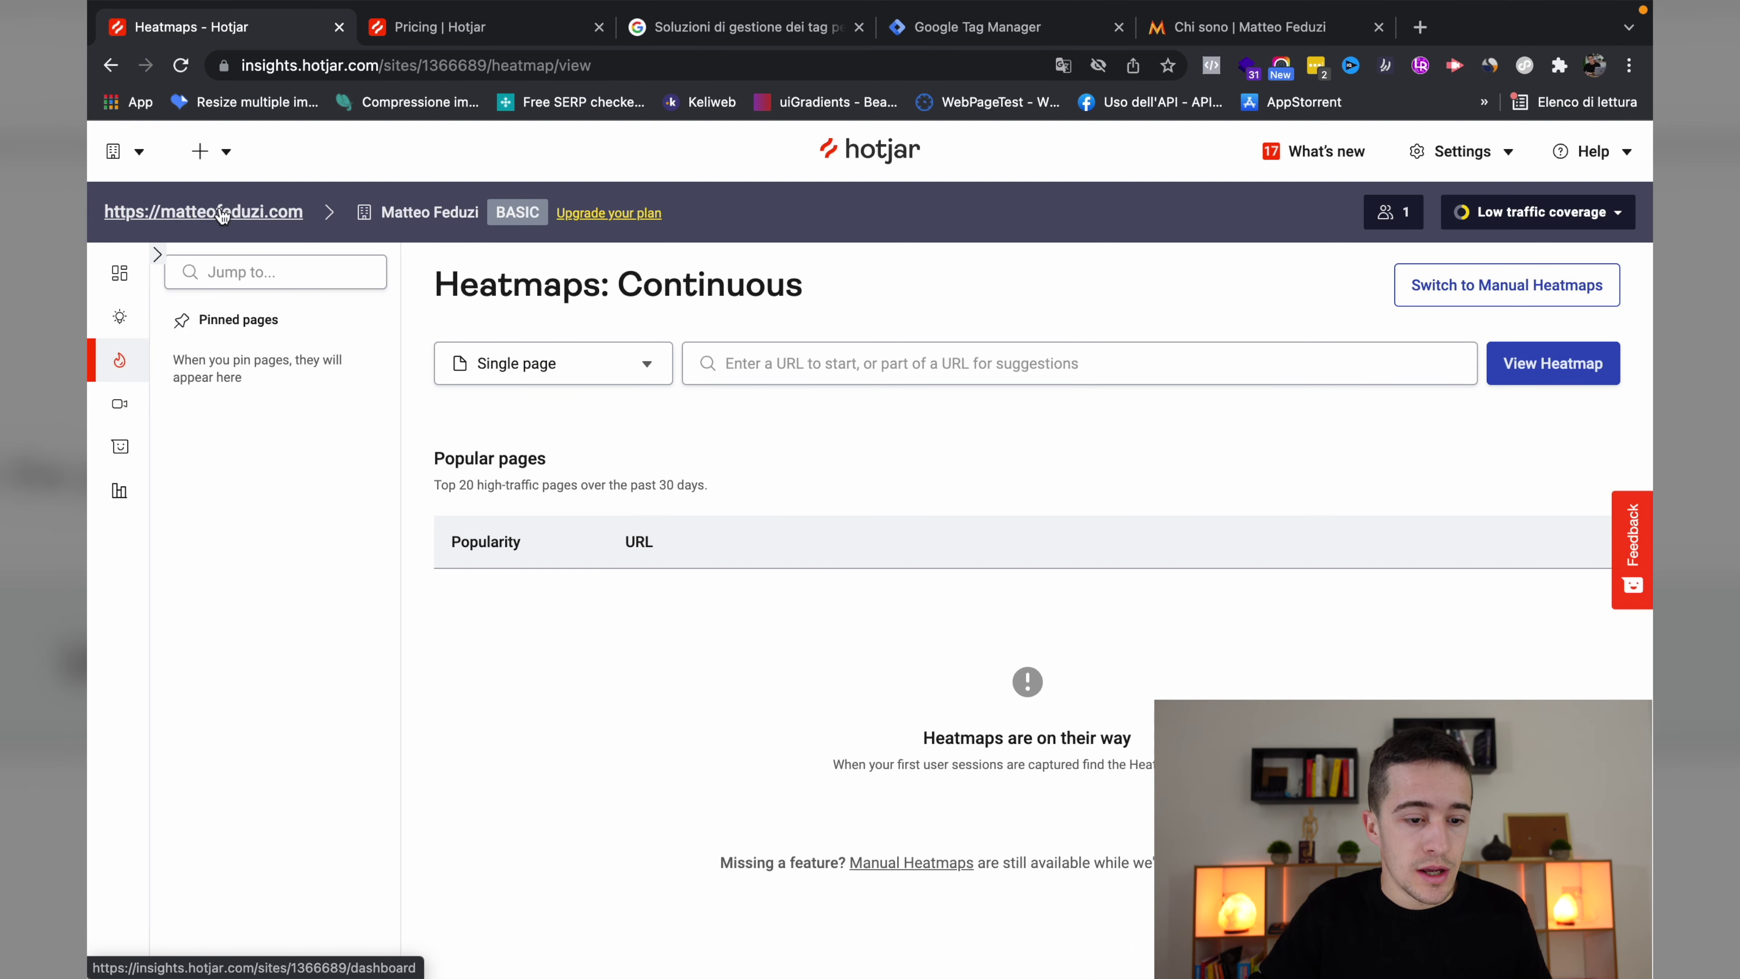
left_click(221, 212)
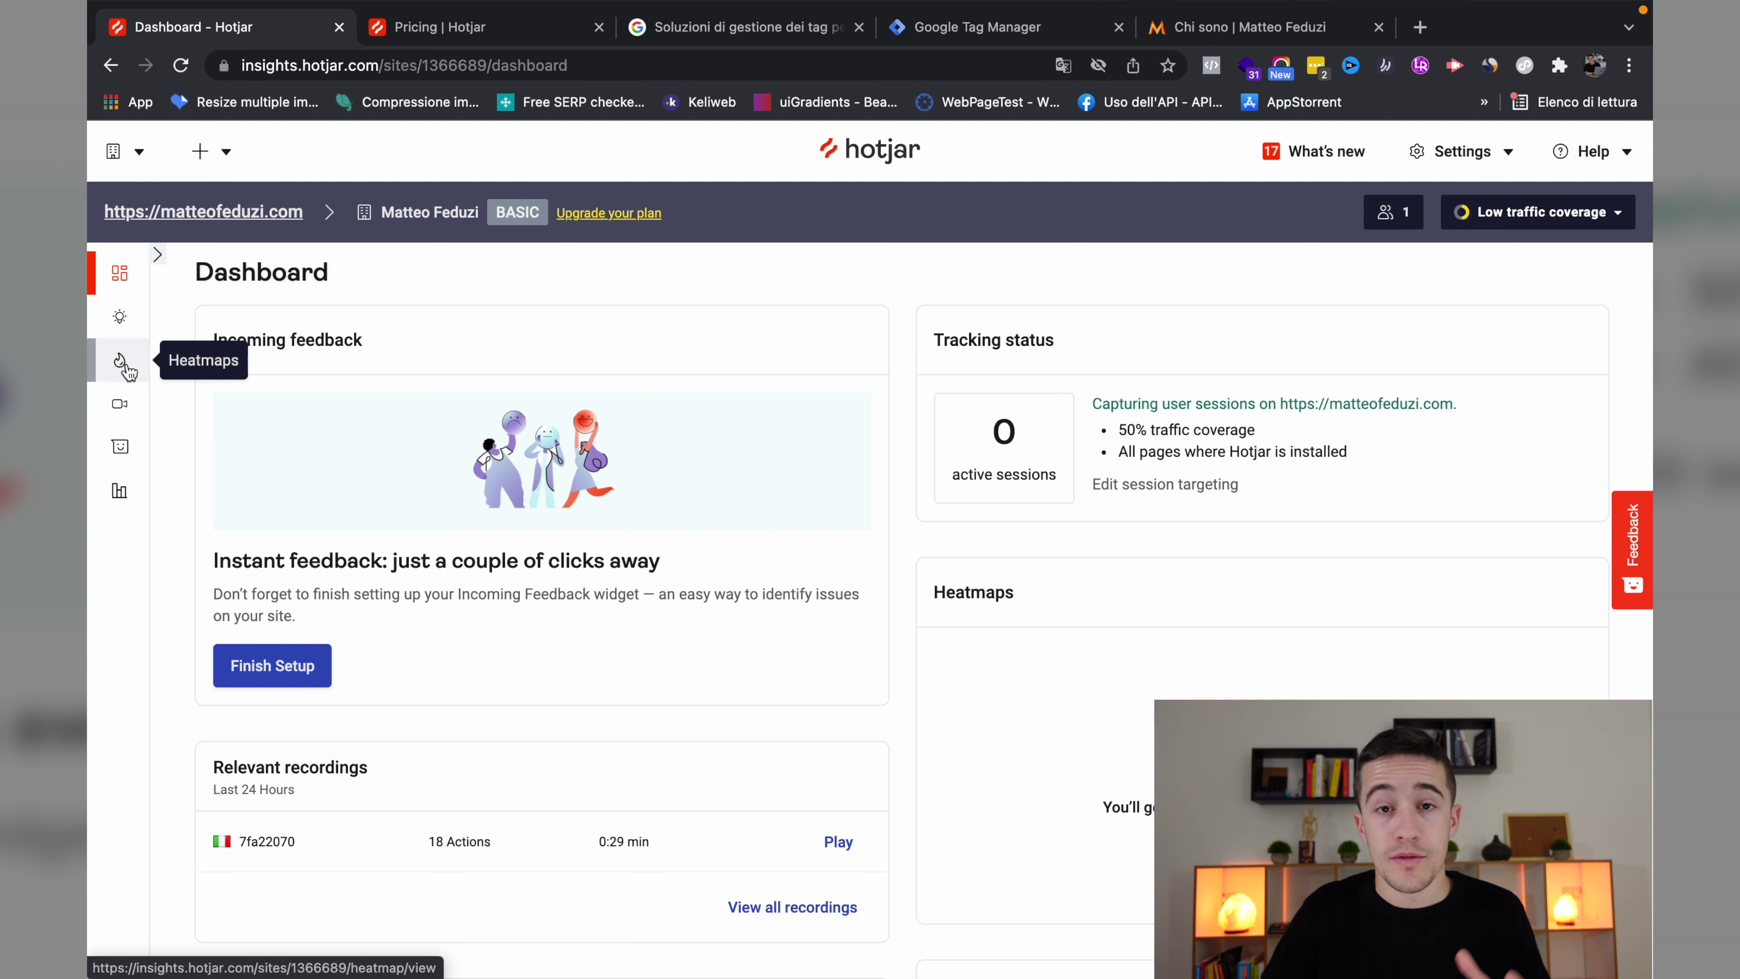
Start creating a new incoming feedback widget and look over its setup sections.
left_click(124, 449)
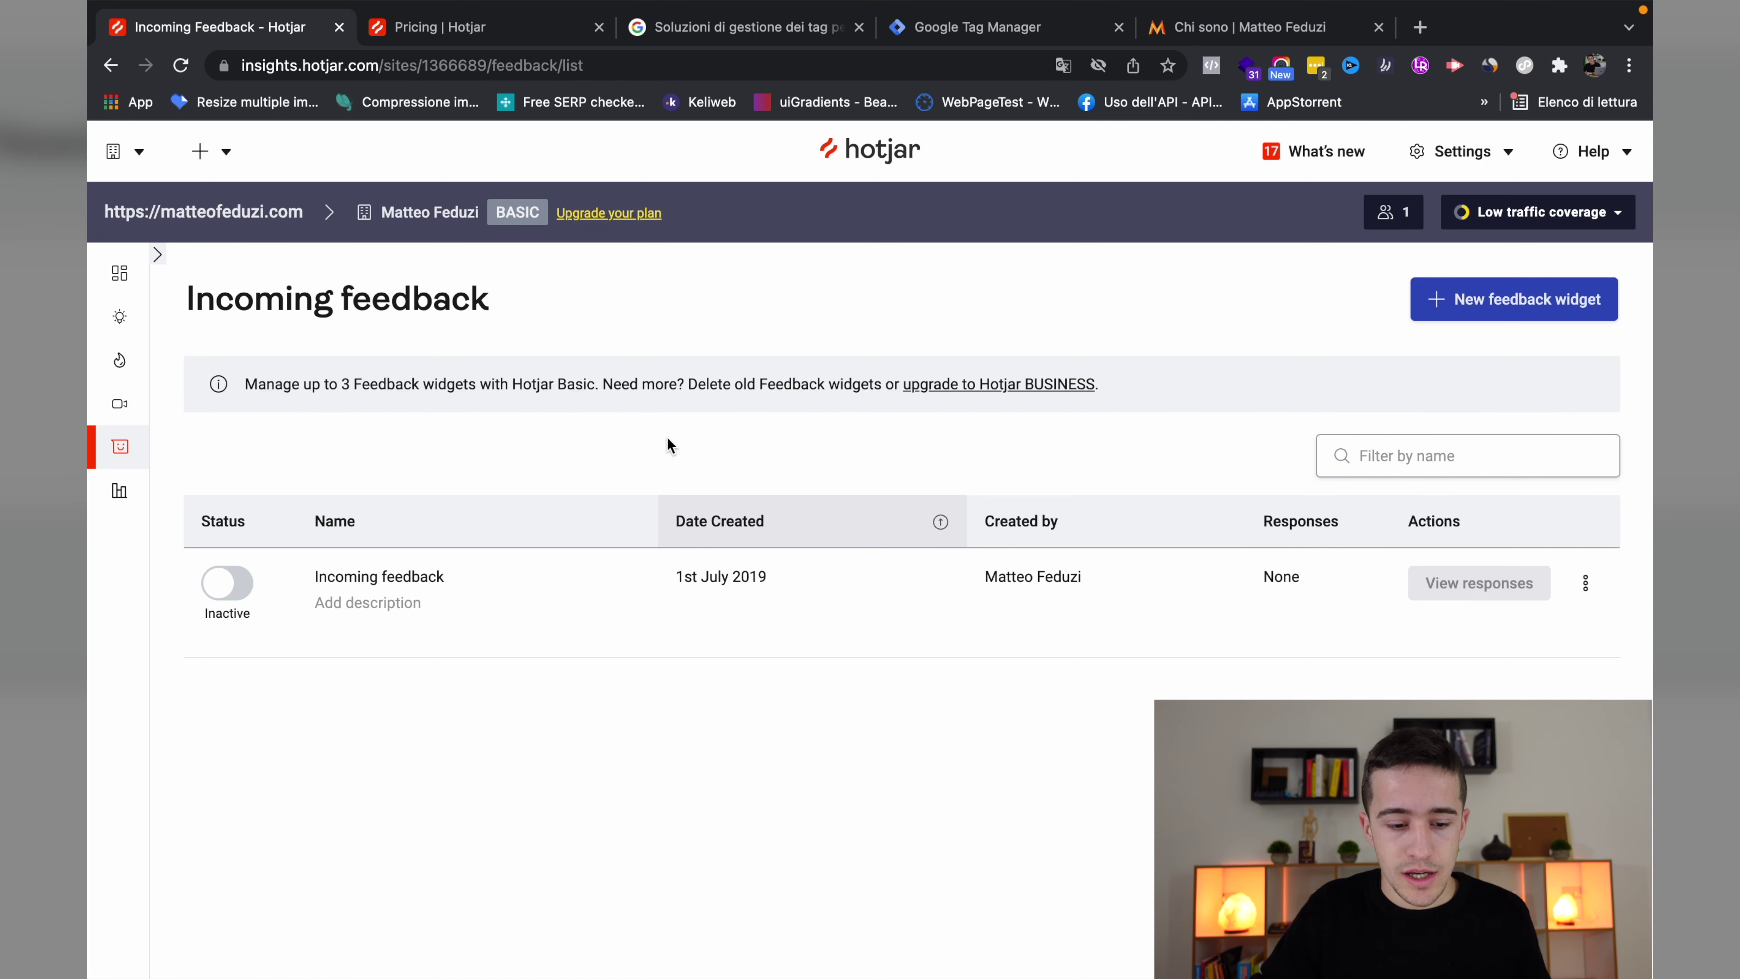
left_click(1473, 302)
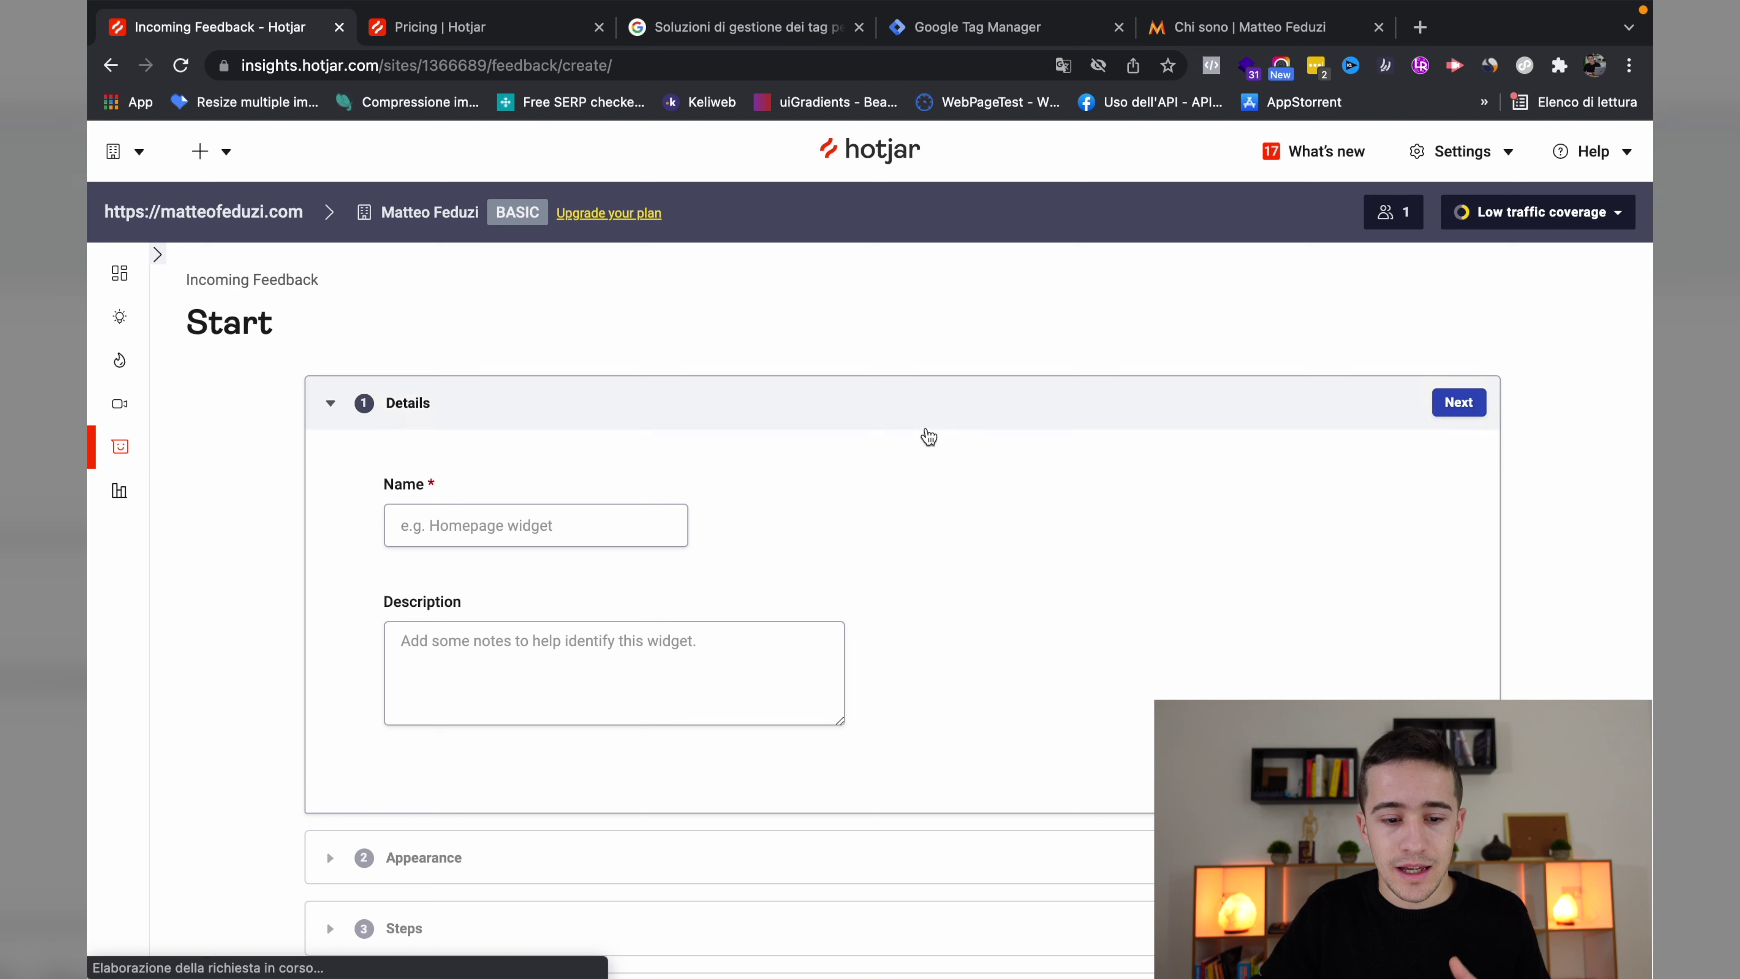
scroll(998, 503, "down", 2)
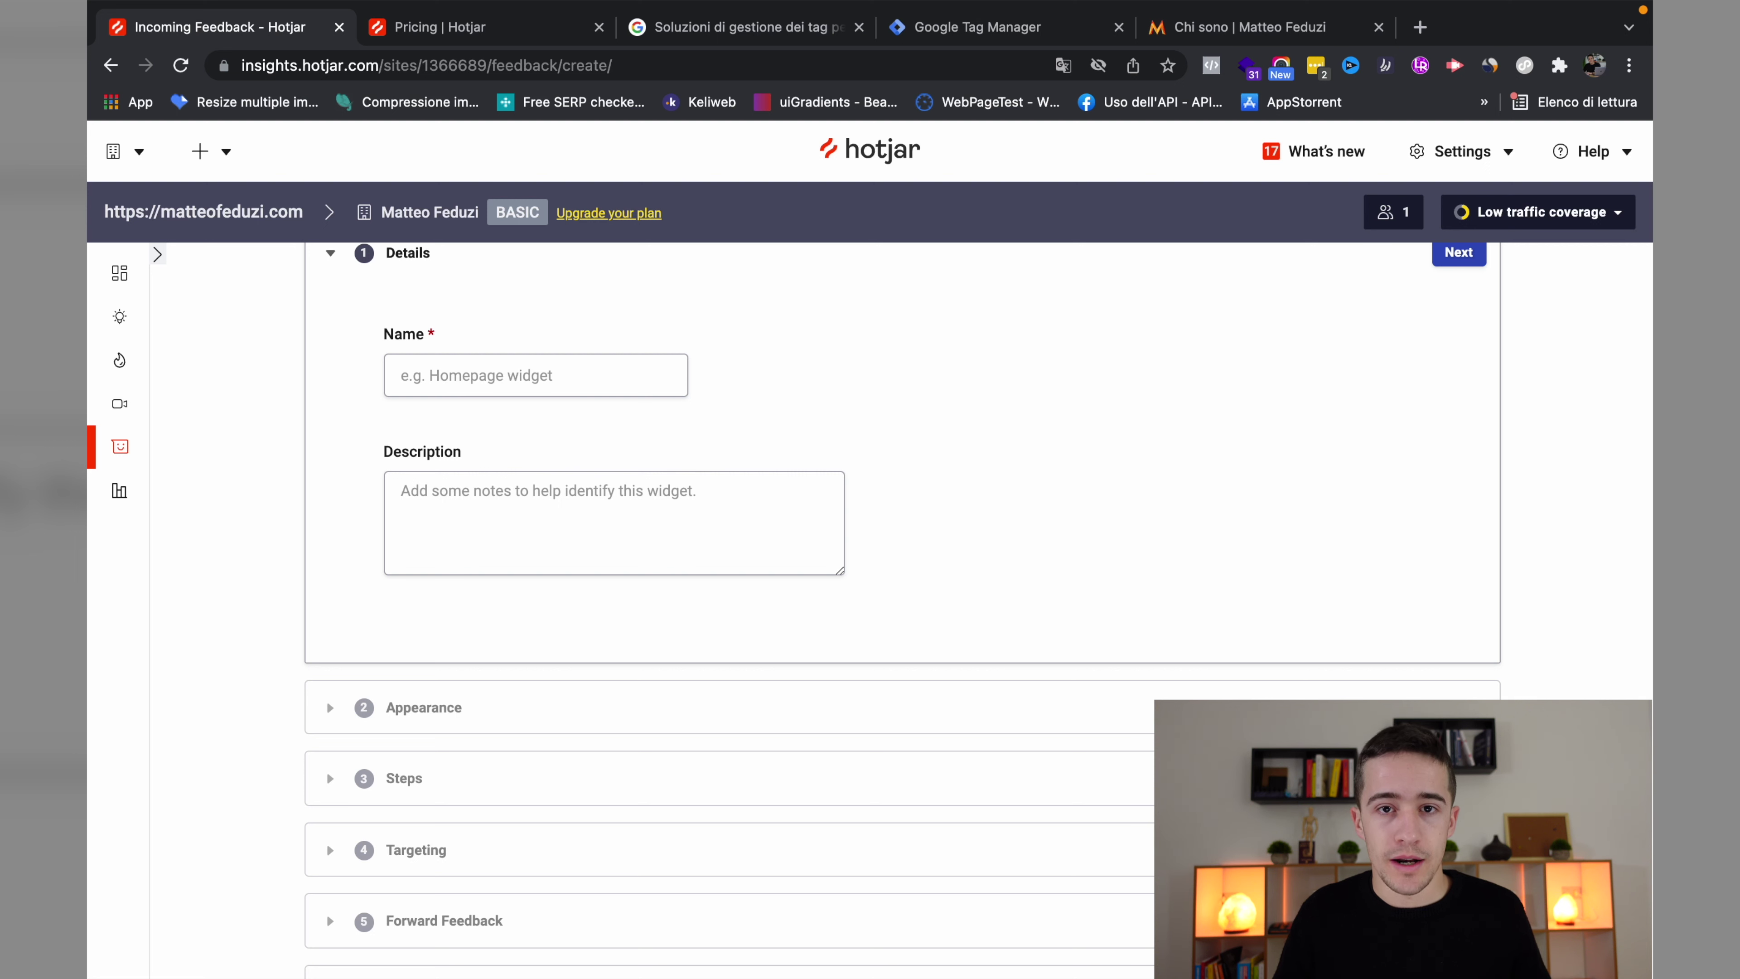
scroll(536, 661, "up", 2)
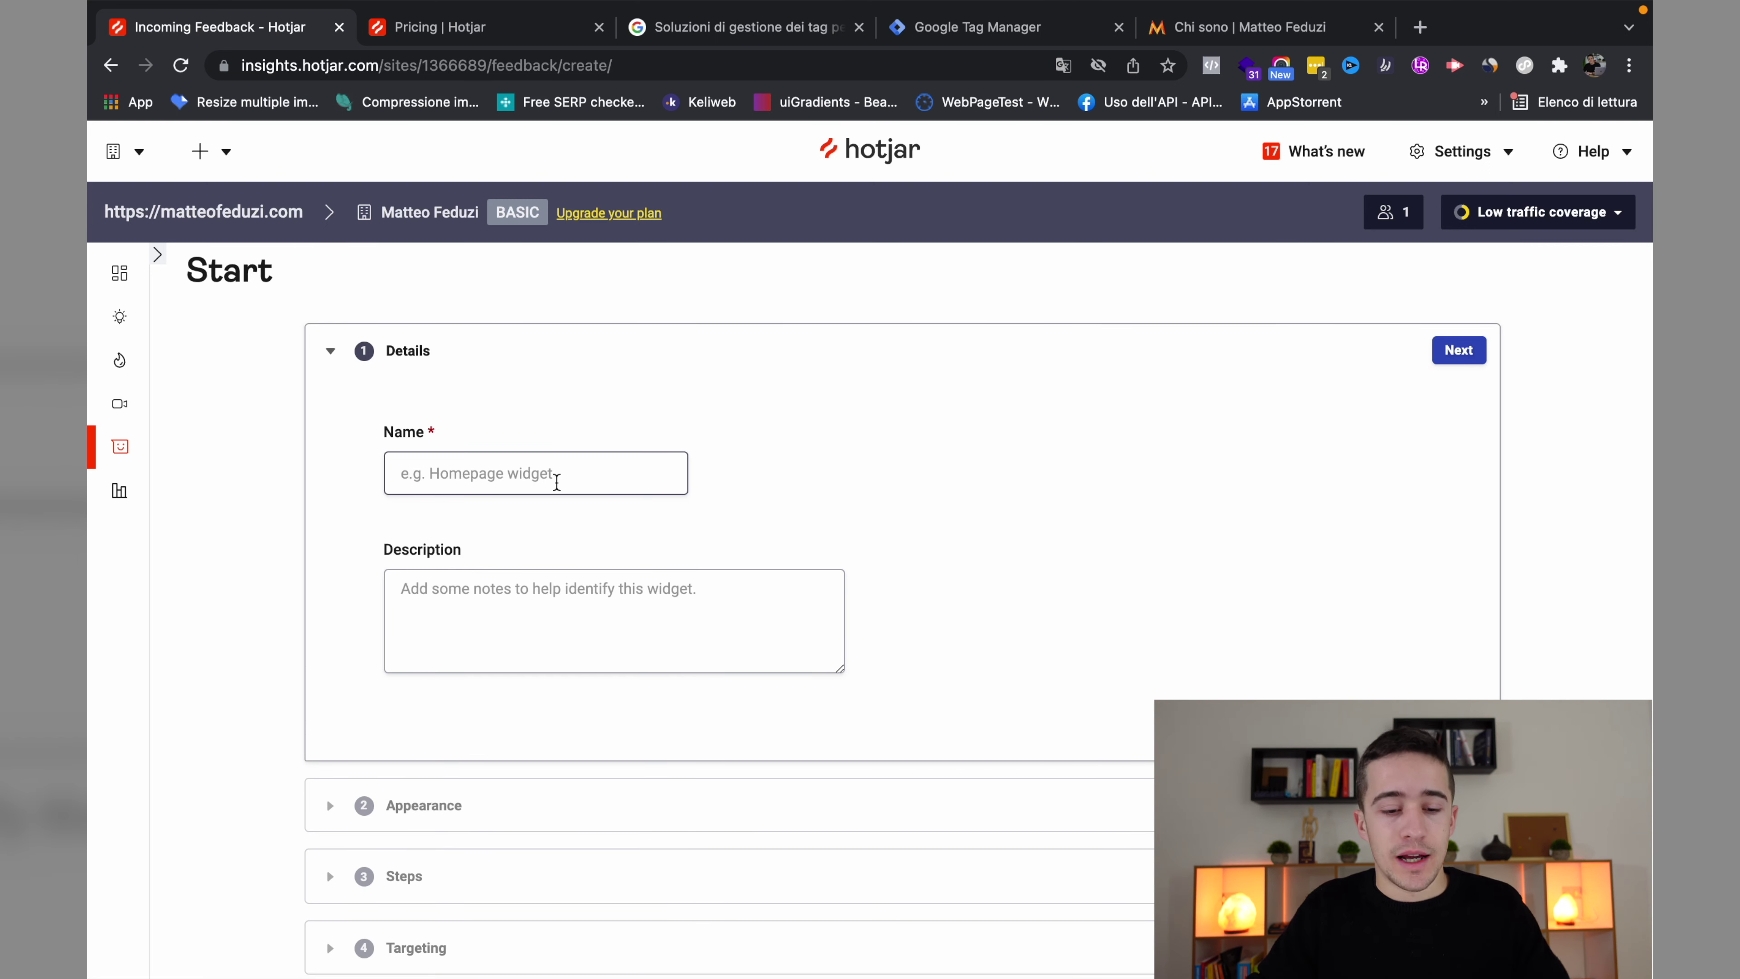
Name the feedback widget Home, leave its description empty, and open its Appearance settings.
scroll(557, 482, "up", 1)
left_click(516, 514)
type("Ho")
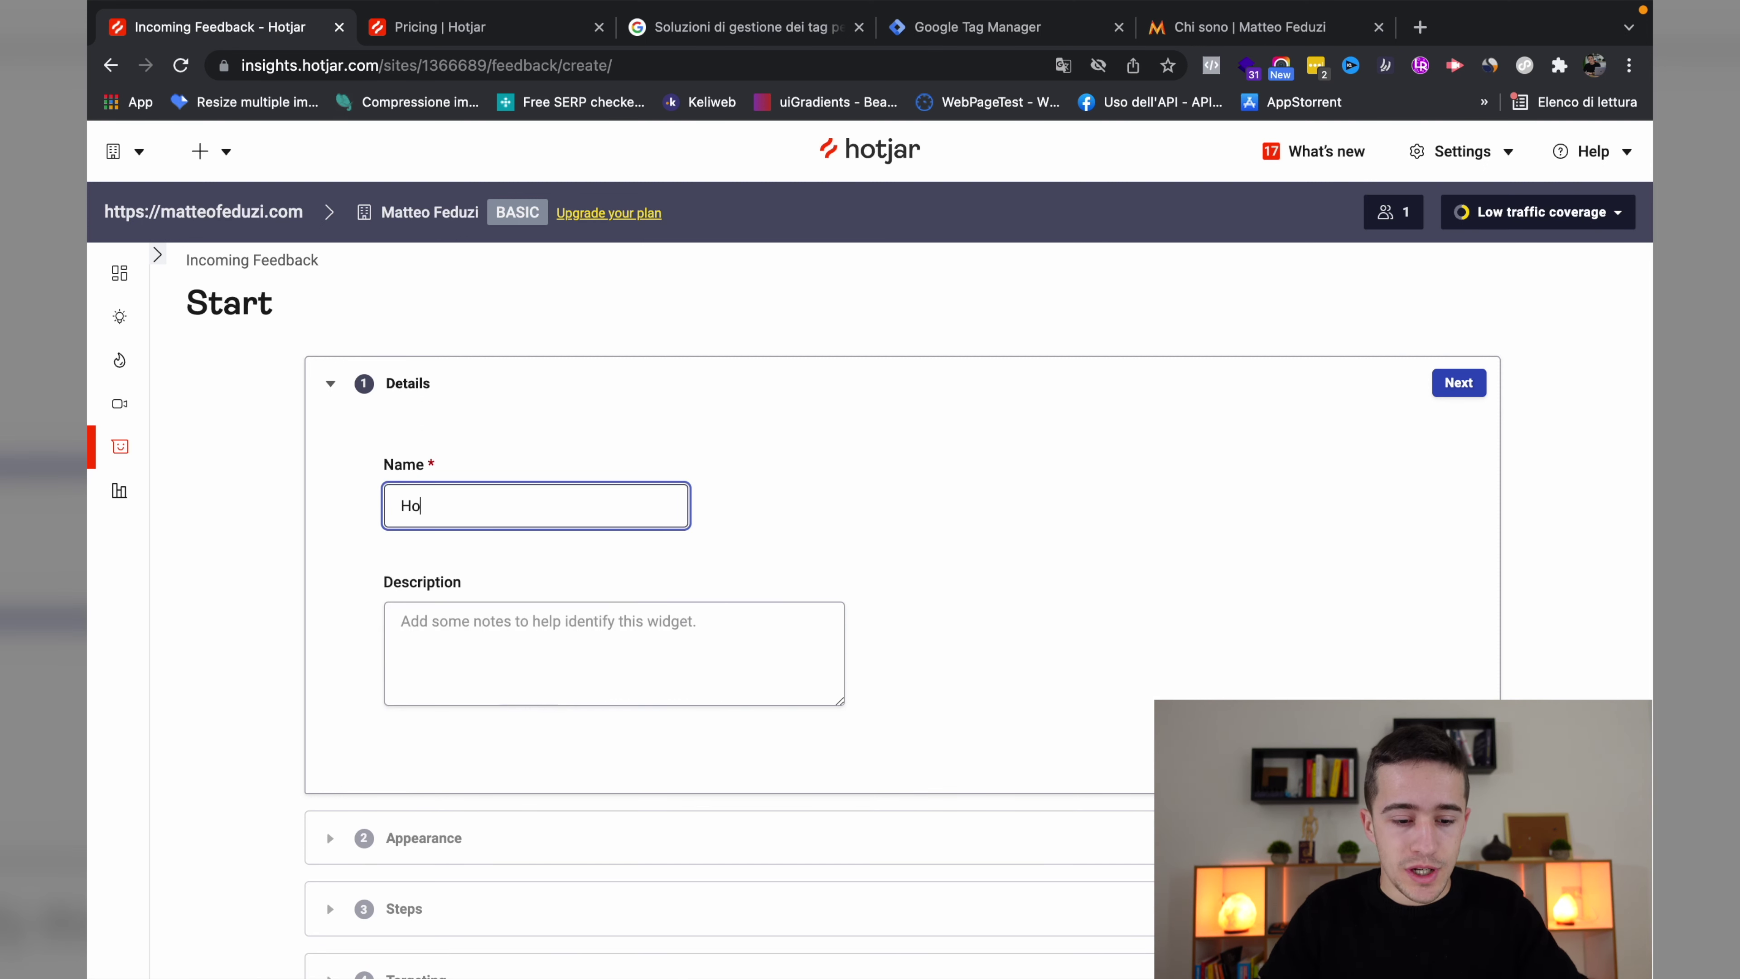
scroll(555, 524, "down", 3)
left_click(498, 486)
scroll(364, 462, "down", 2)
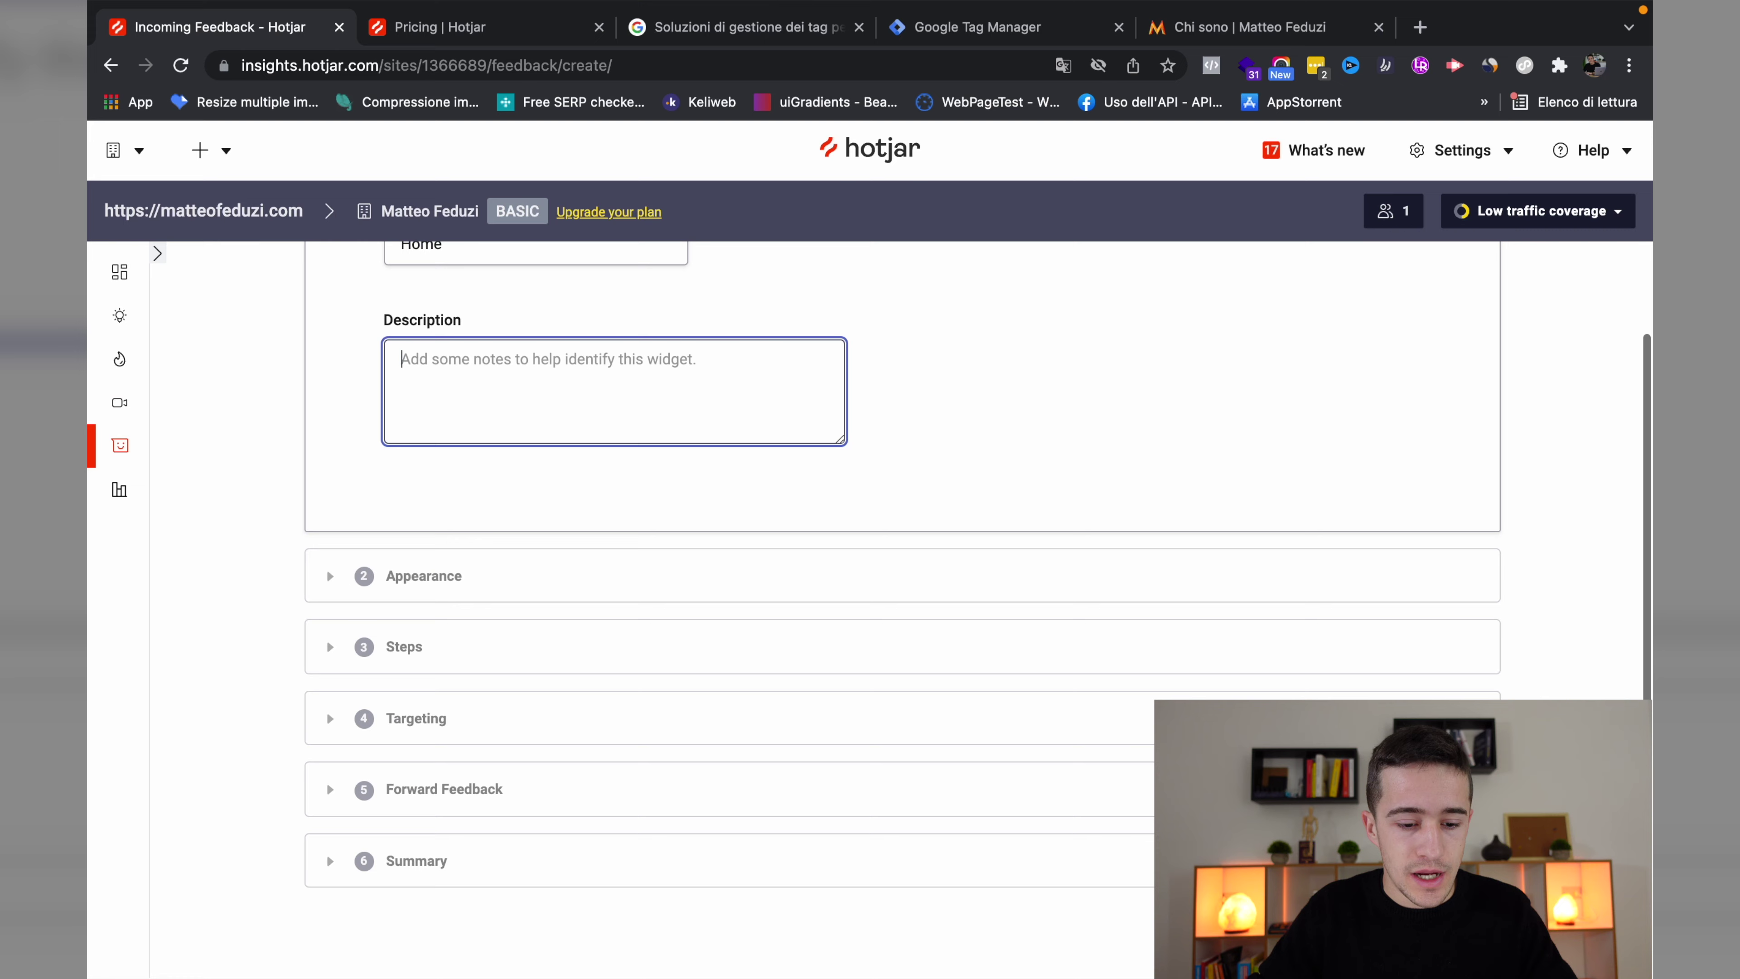
left_click(420, 582)
scroll(676, 563, "up", 2)
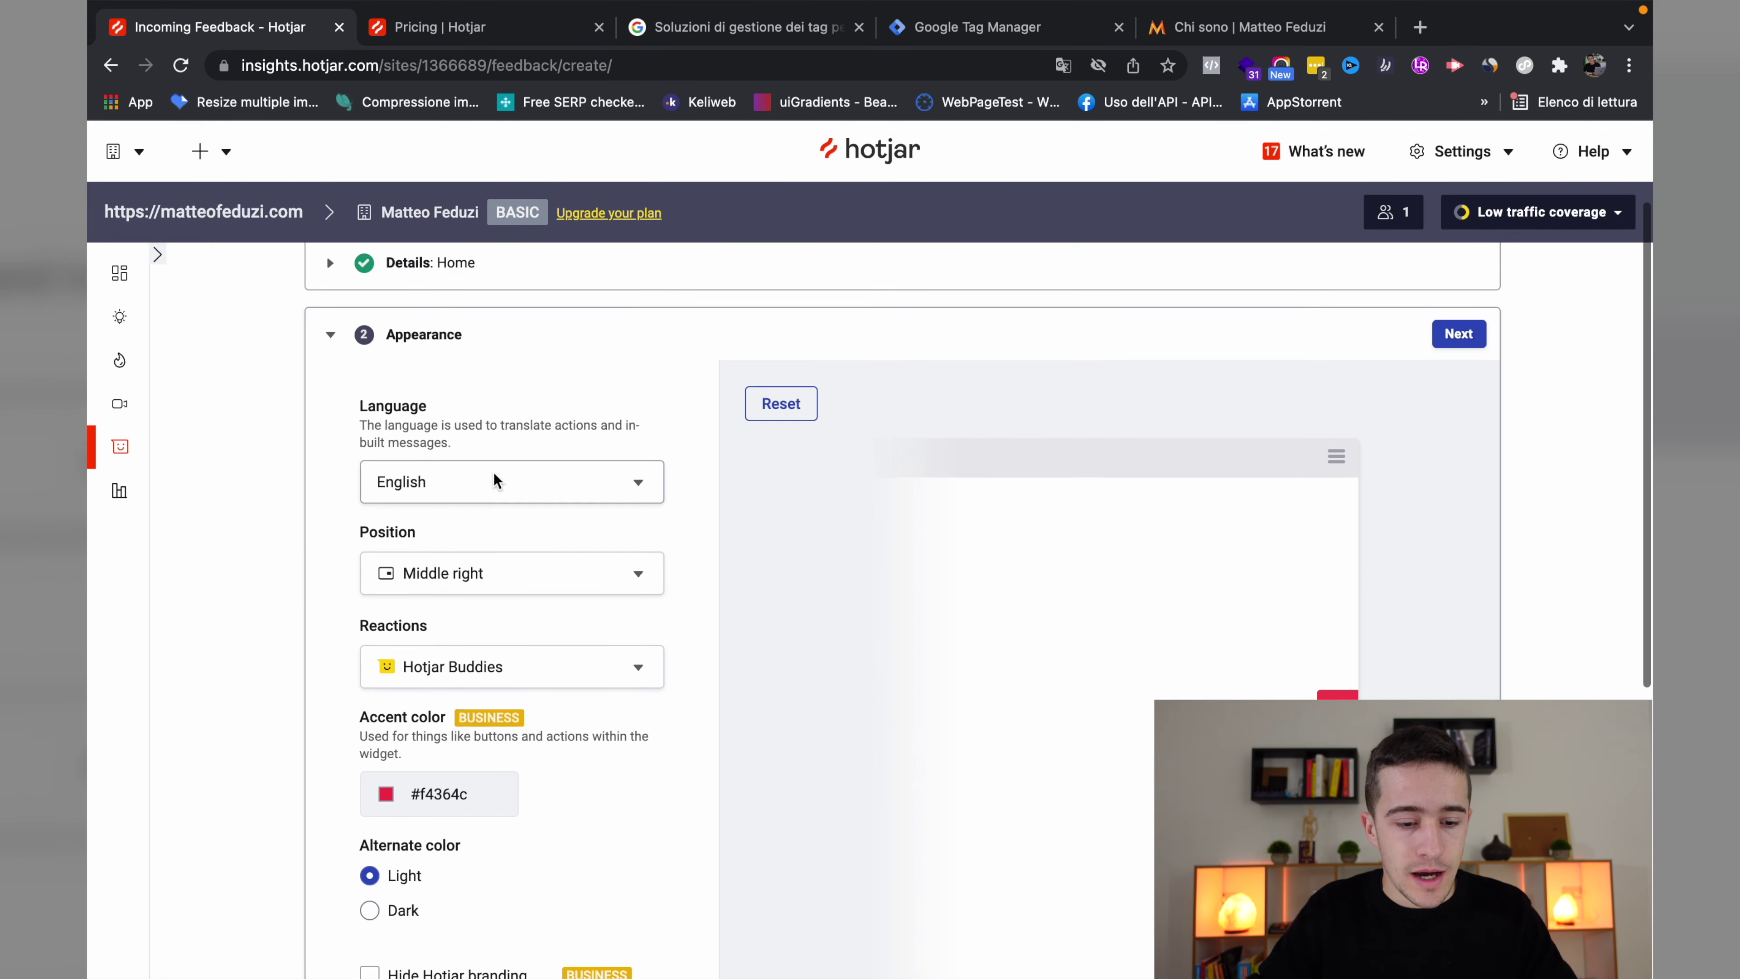
Set the feedback widget's language to Italian and keep its position at Middle right.
left_click(494, 477)
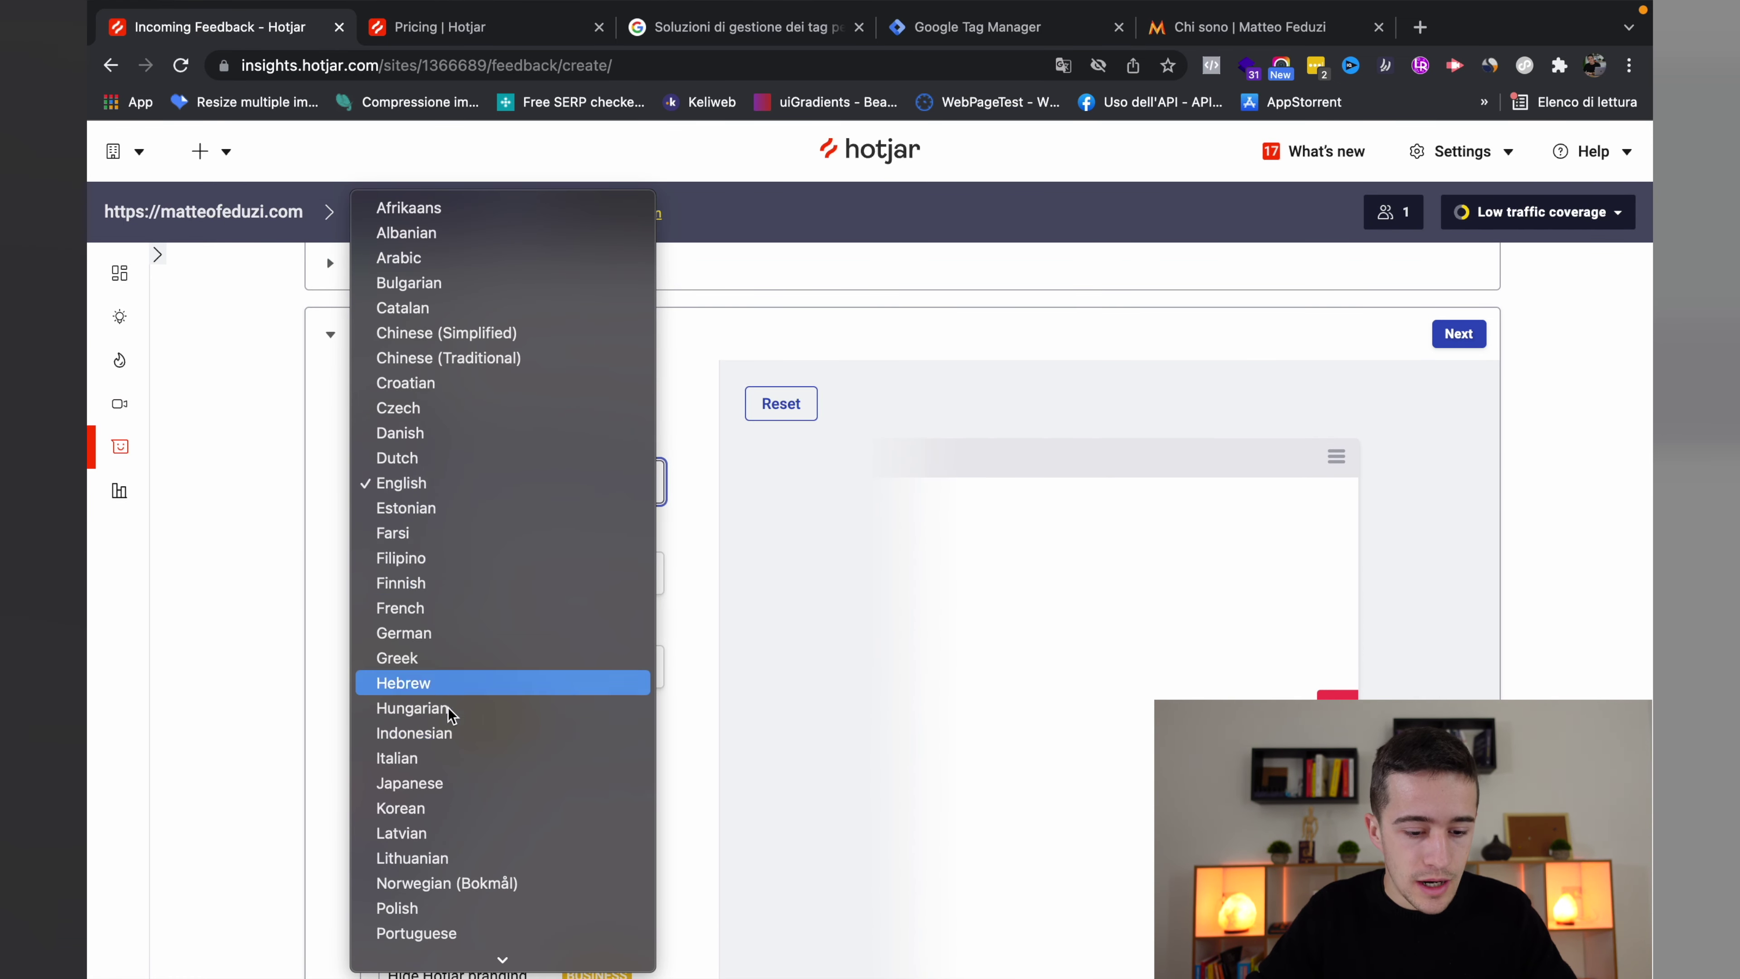
left_click(445, 757)
scroll(566, 548, "down", 1)
left_click(498, 507)
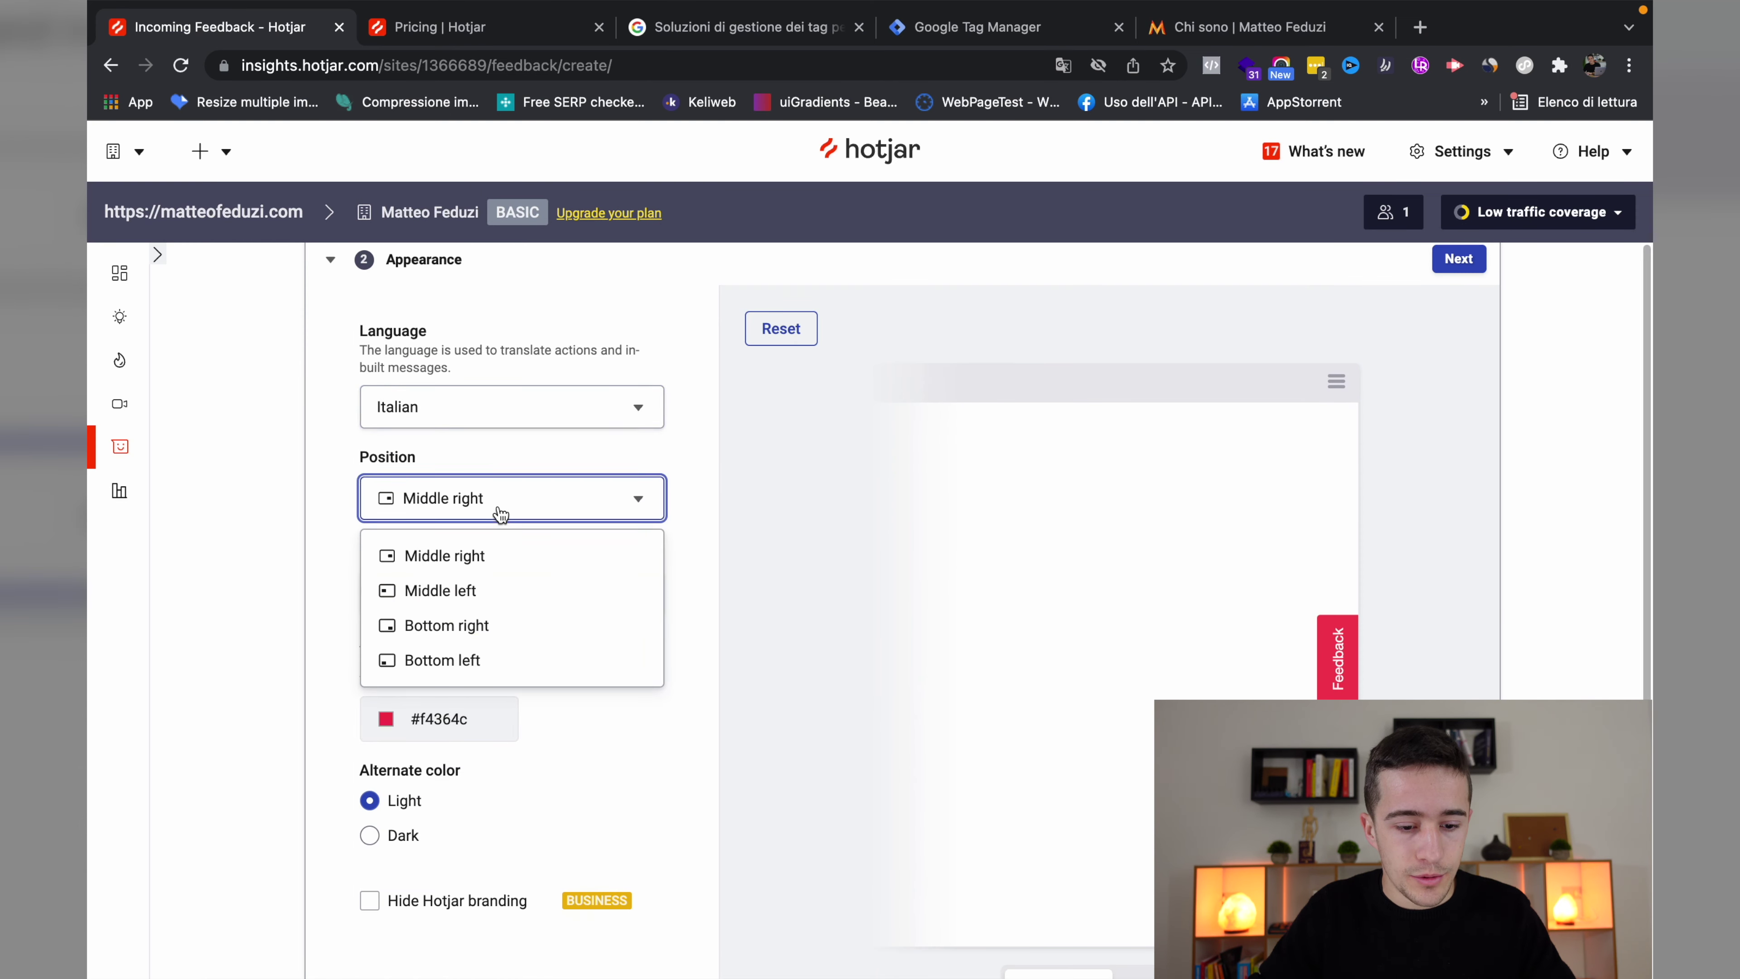
left_click(500, 565)
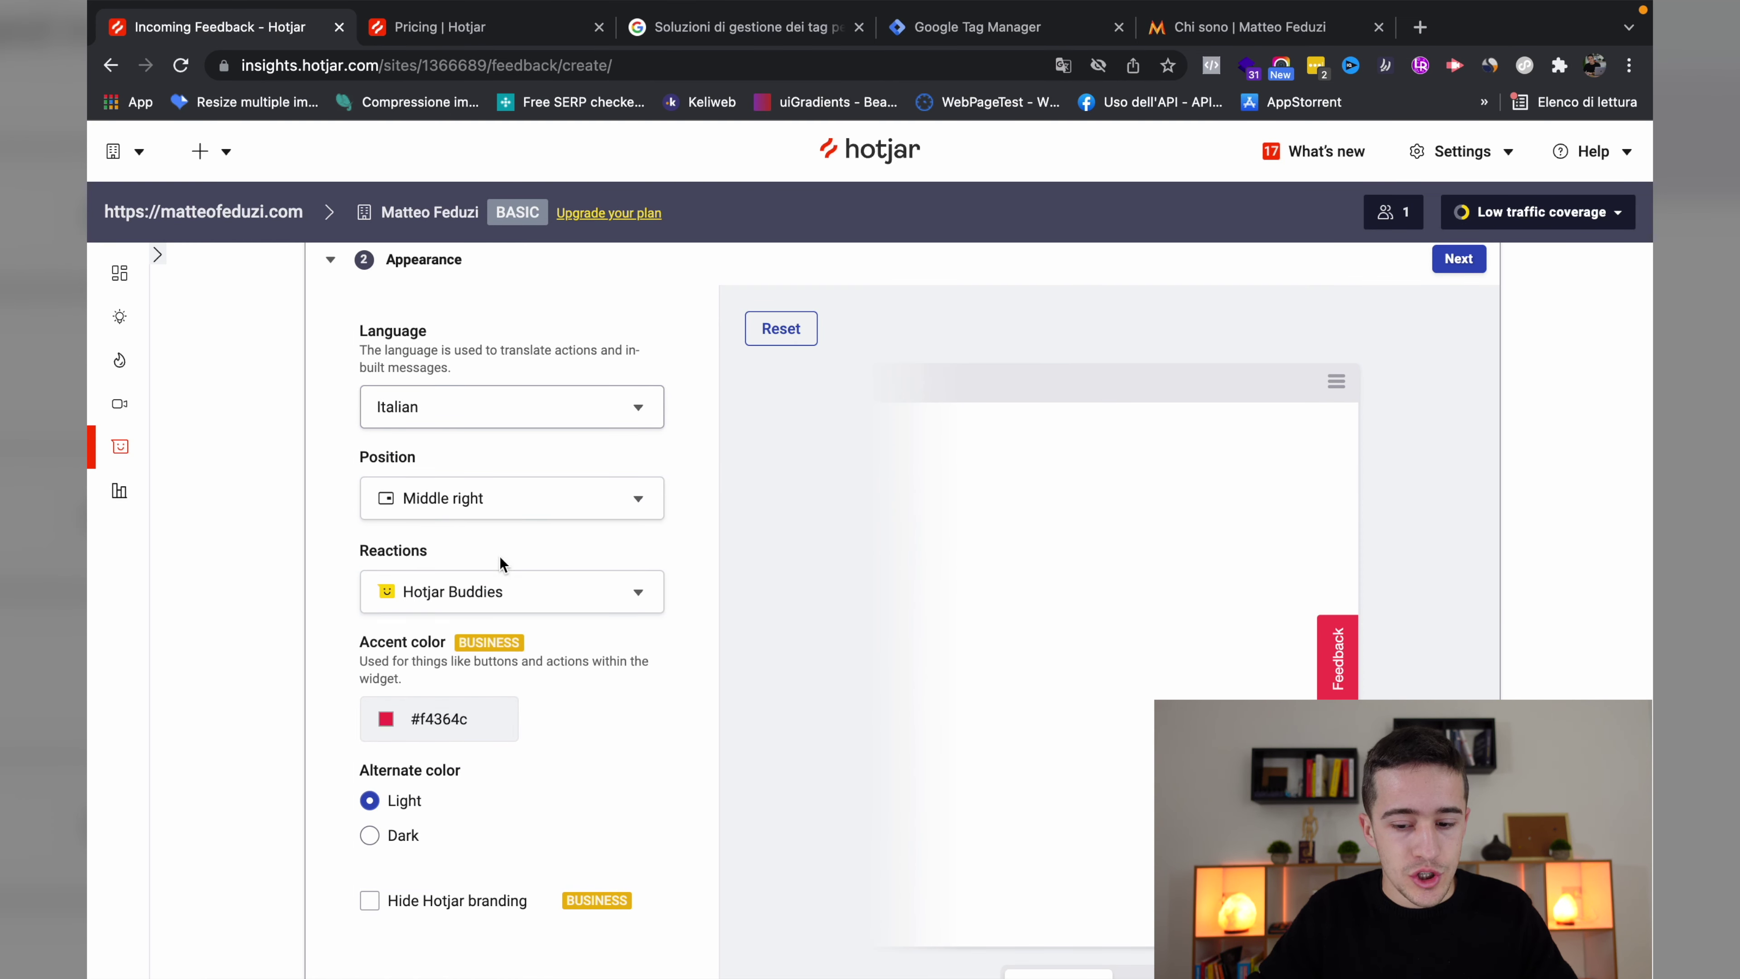
Look over the available reaction styles, keeping Hotjar Buddies, and check the accent color option.
scroll(311, 527, "down", 2)
left_click(488, 480)
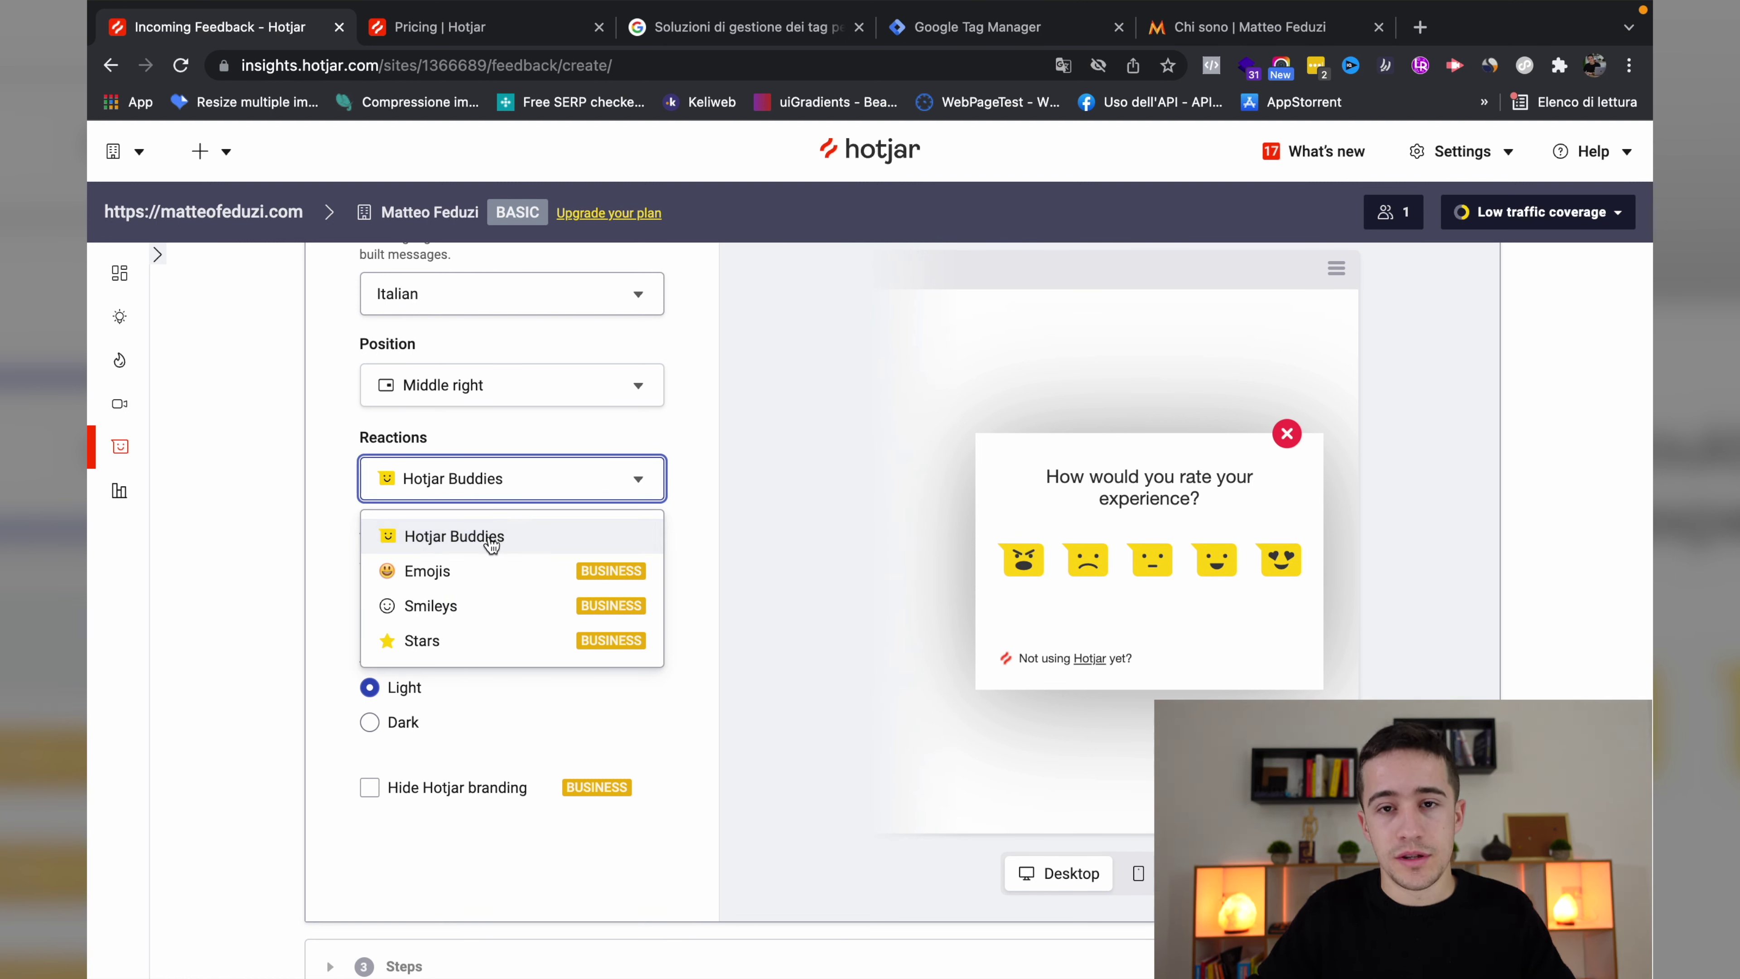
left_click(320, 490)
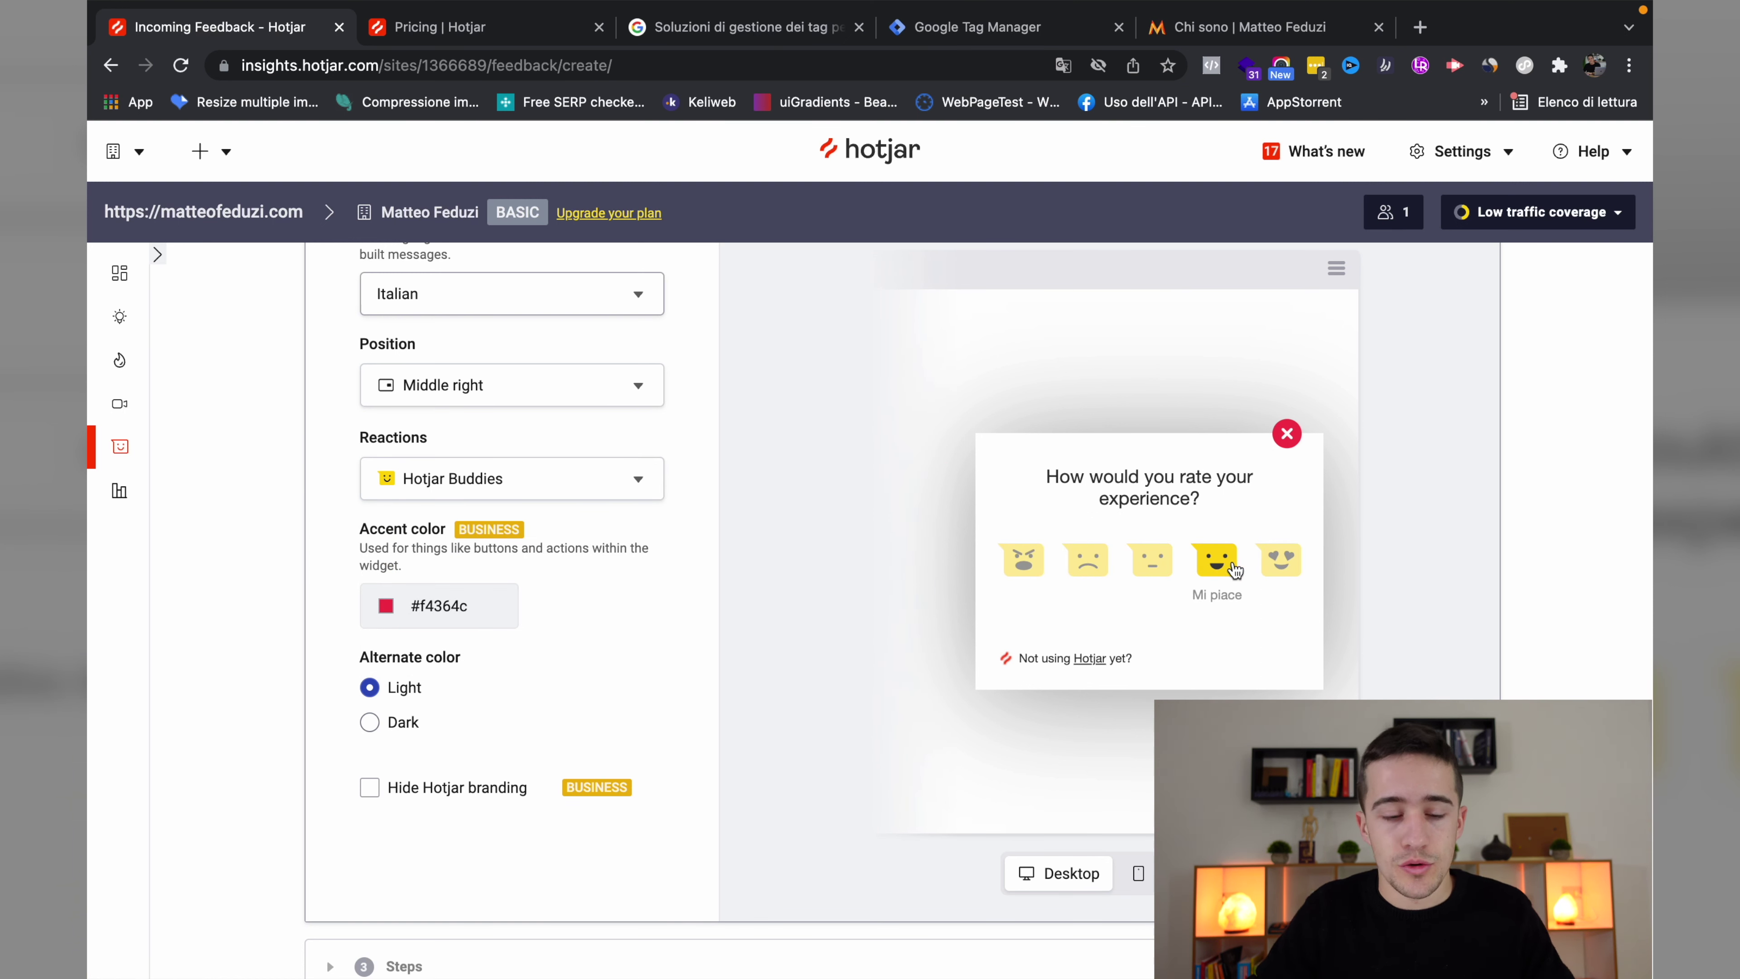
scroll(677, 576, "down", 1)
left_click(397, 555)
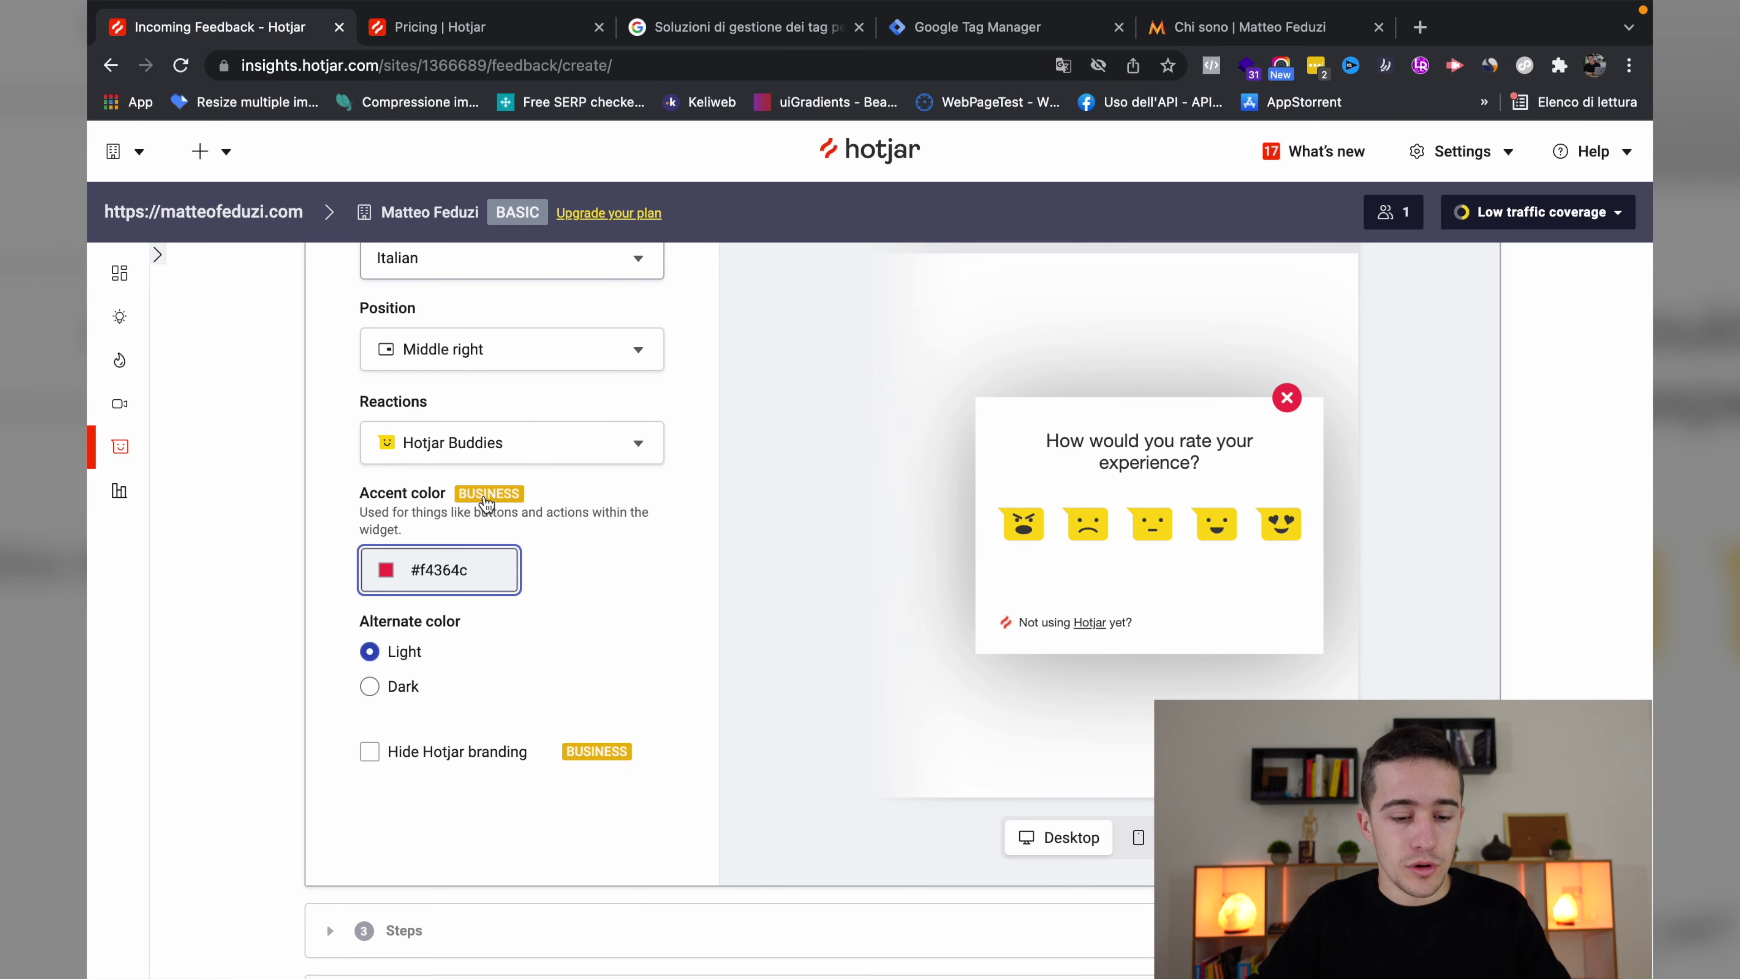
Try the Dark alternate color on the feedback widget and switch back to Light.
scroll(486, 504, "down", 3)
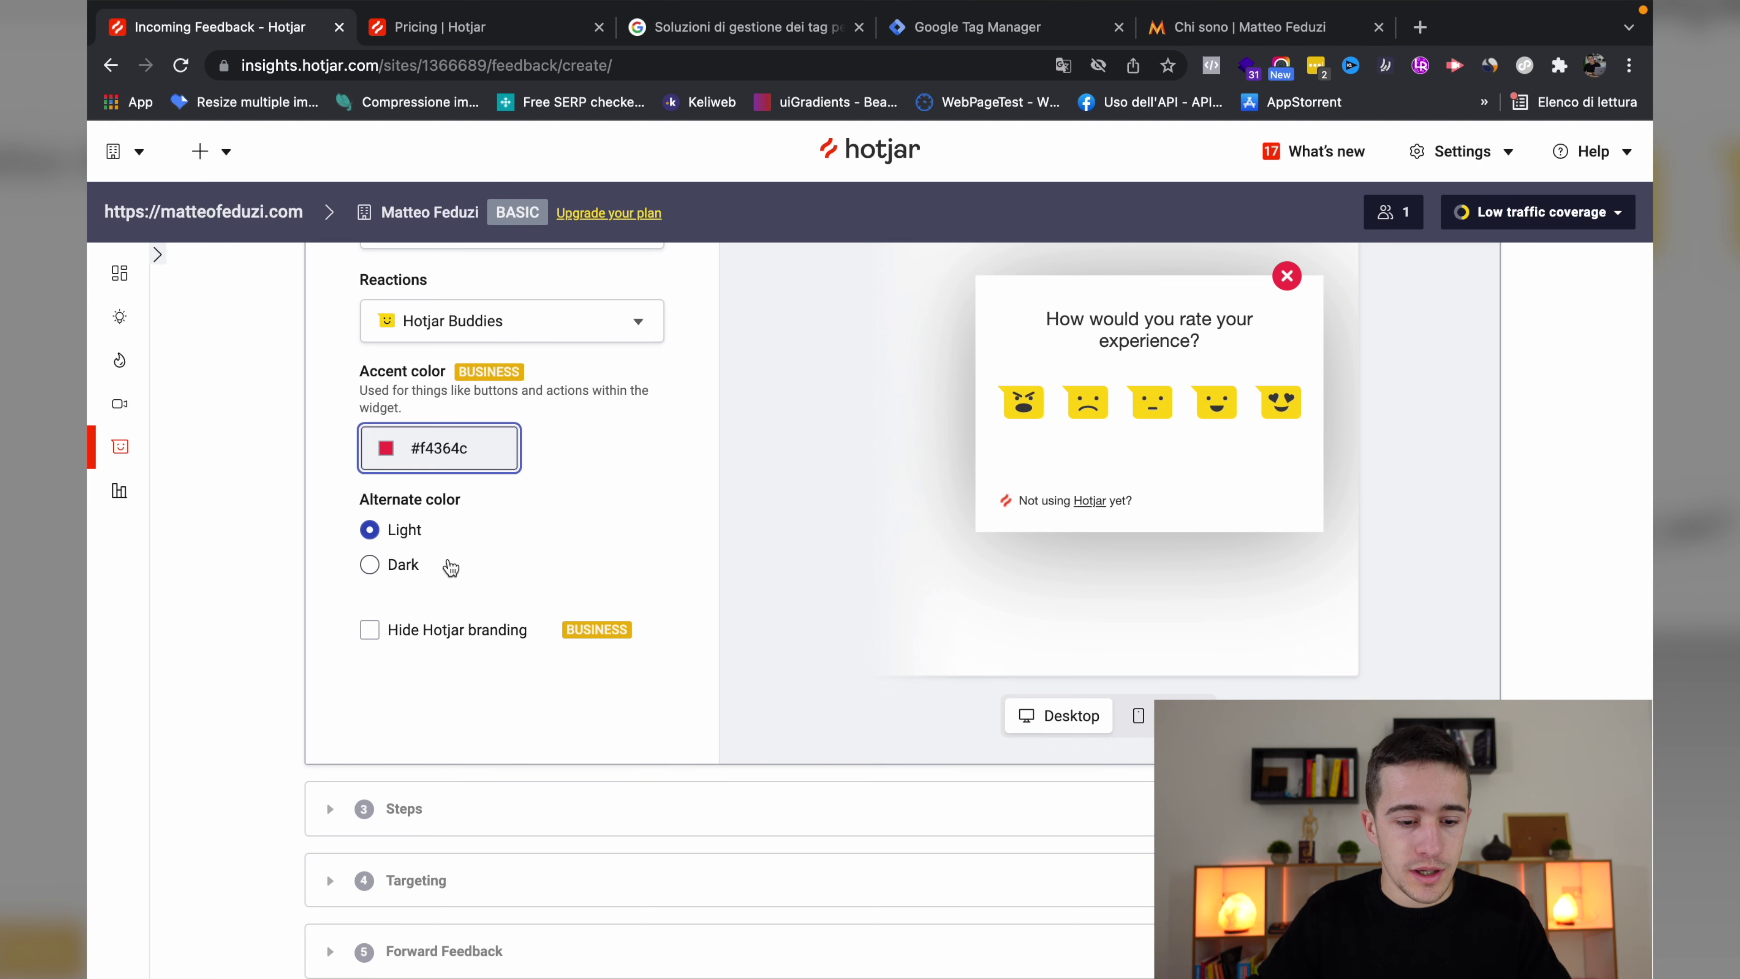
left_click(403, 567)
scroll(404, 571, "up", 2)
scroll(508, 581, "up", 1)
left_click(404, 640)
left_click(396, 676)
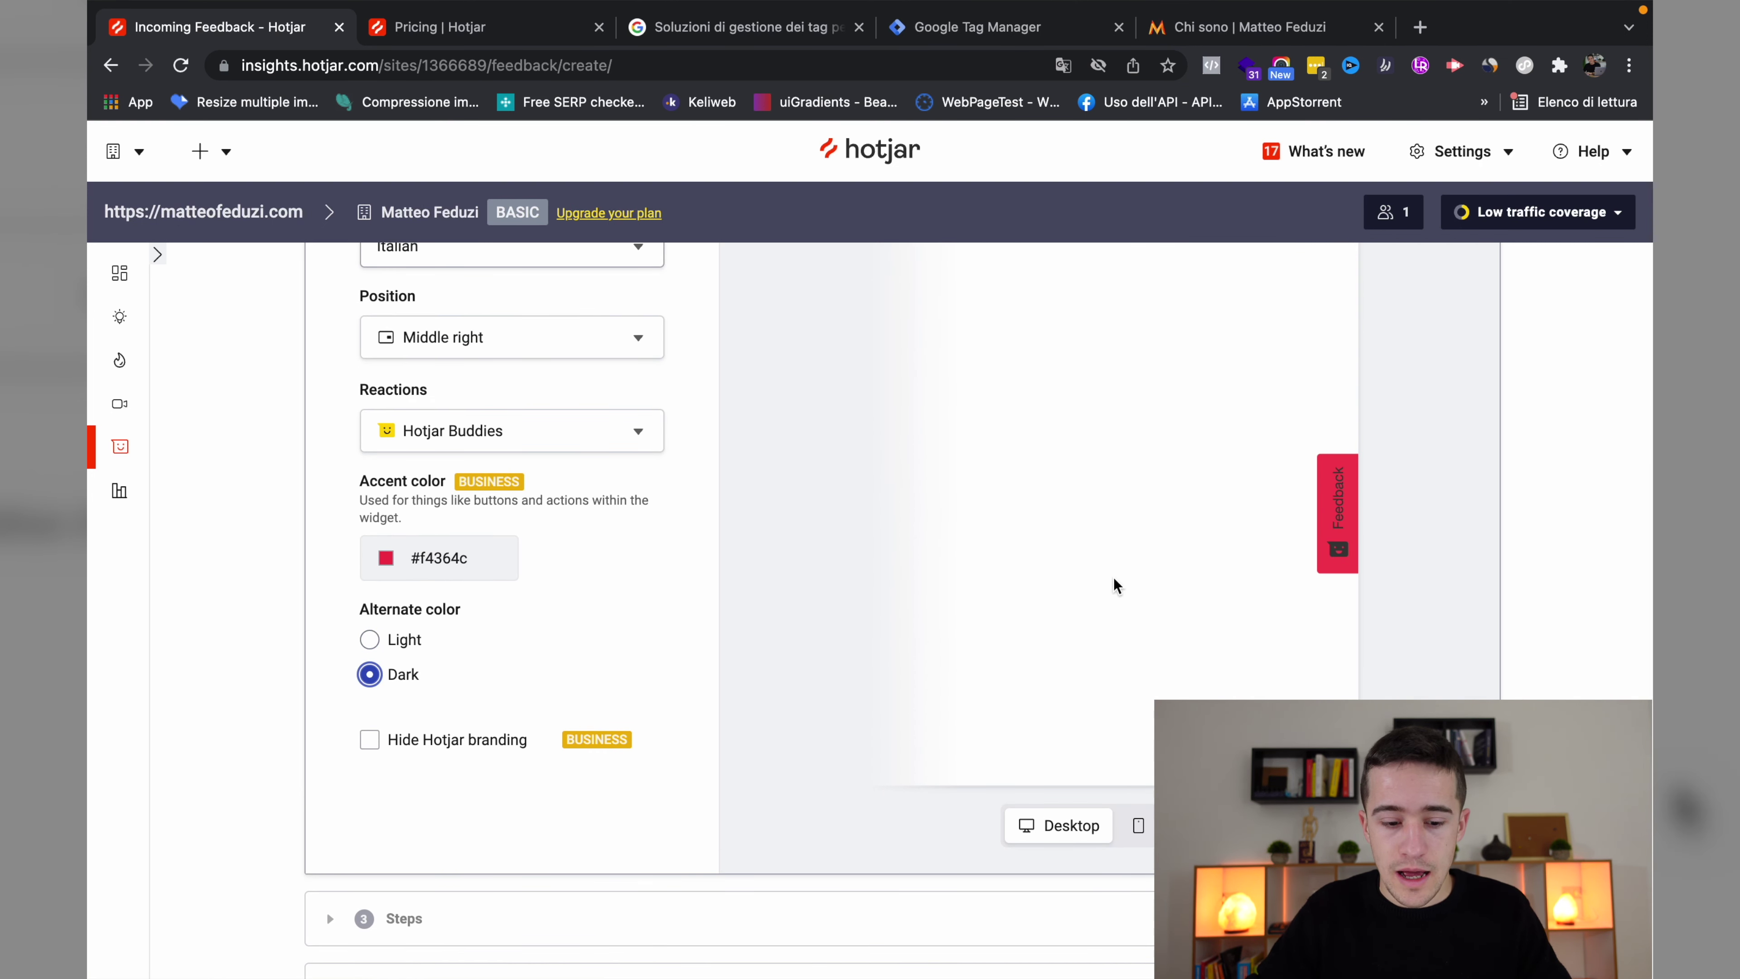
left_click(388, 644)
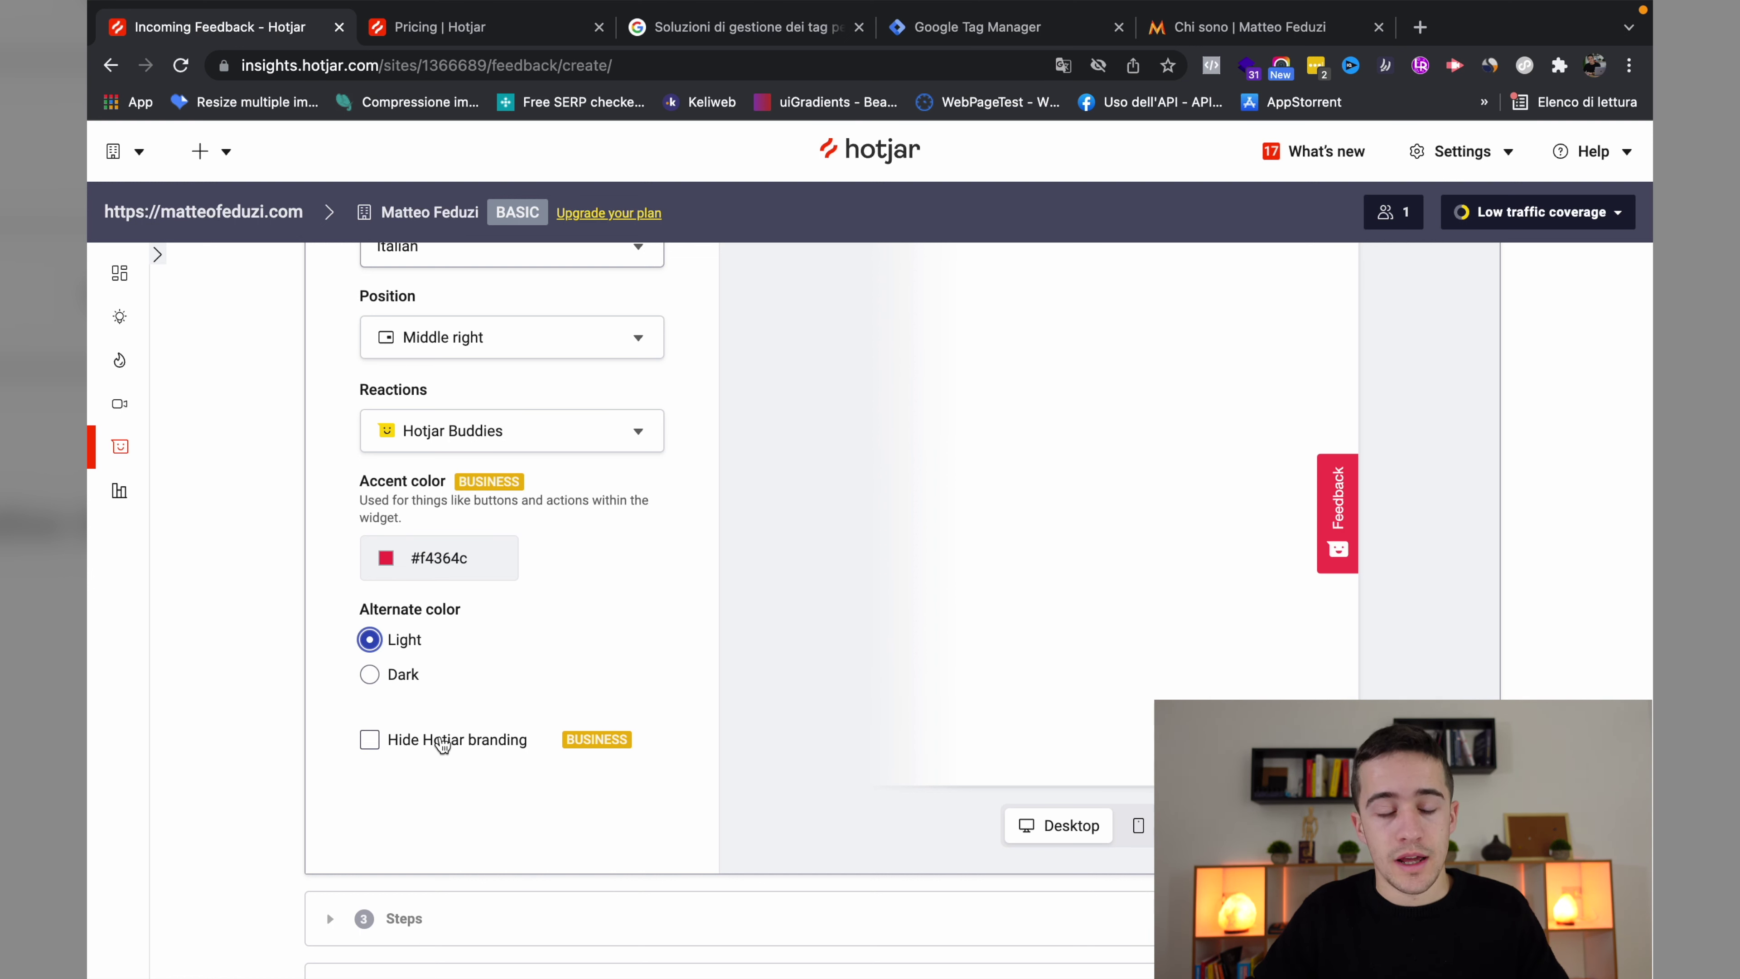
Open the widget's Steps section and review the main question, screenshot option, email request and thank you message.
scroll(442, 744, "down", 3)
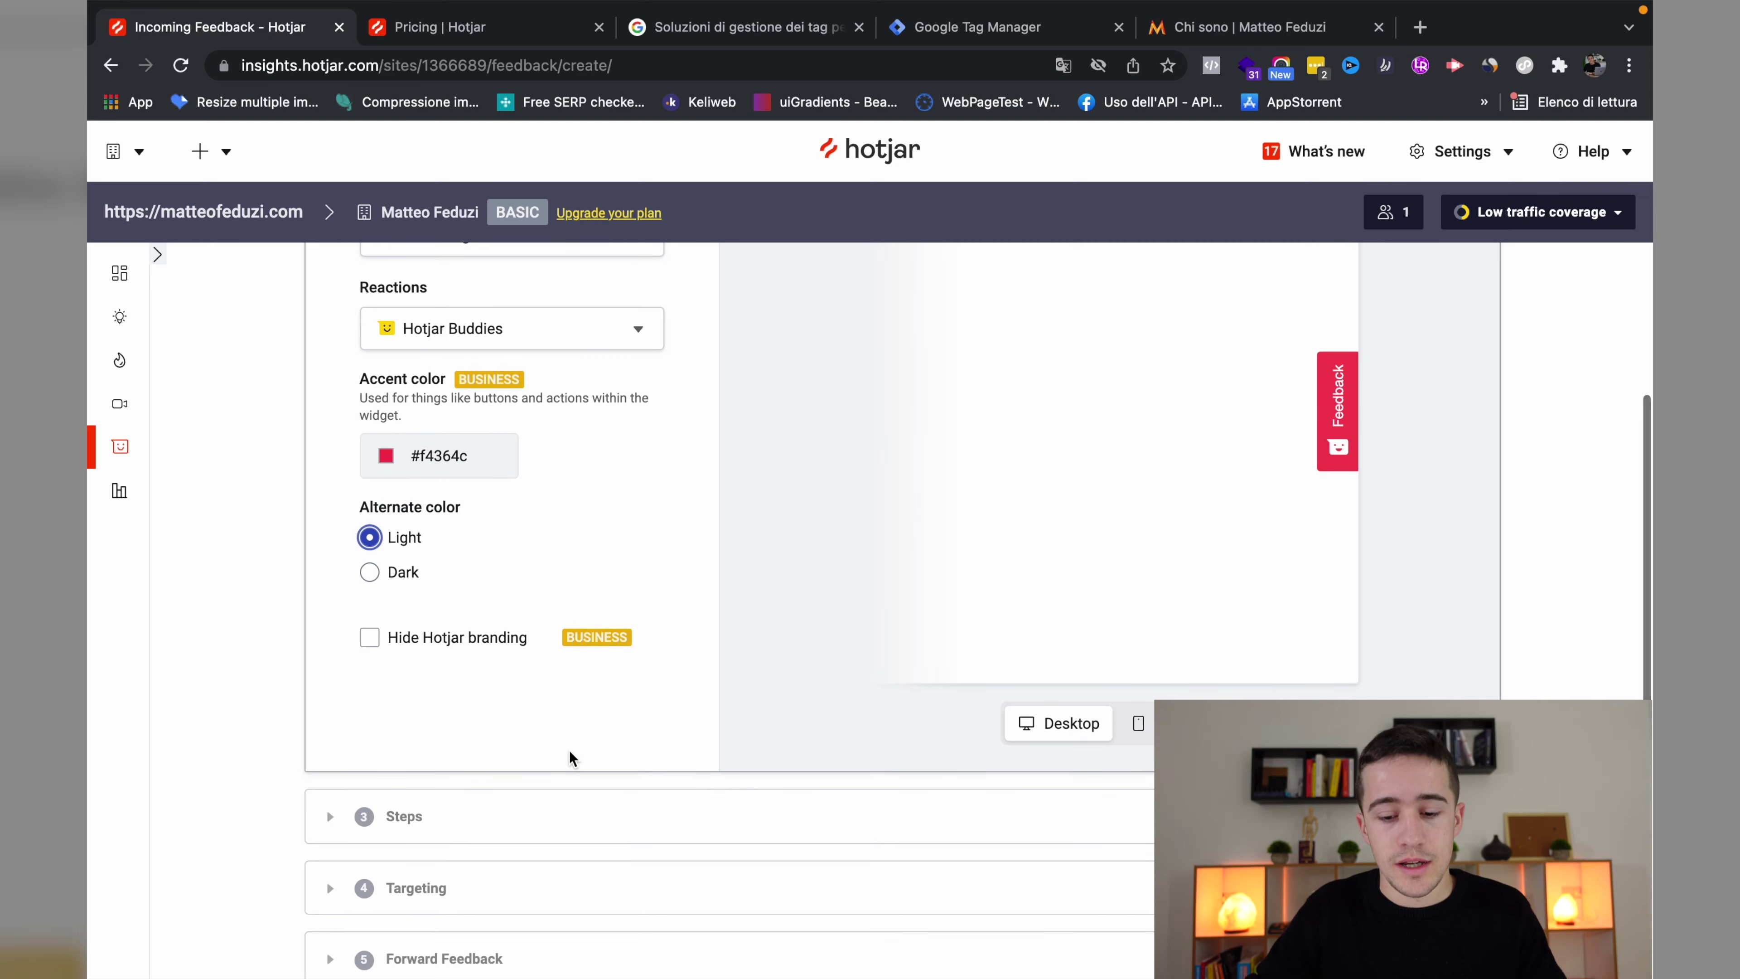
scroll(662, 761, "down", 2)
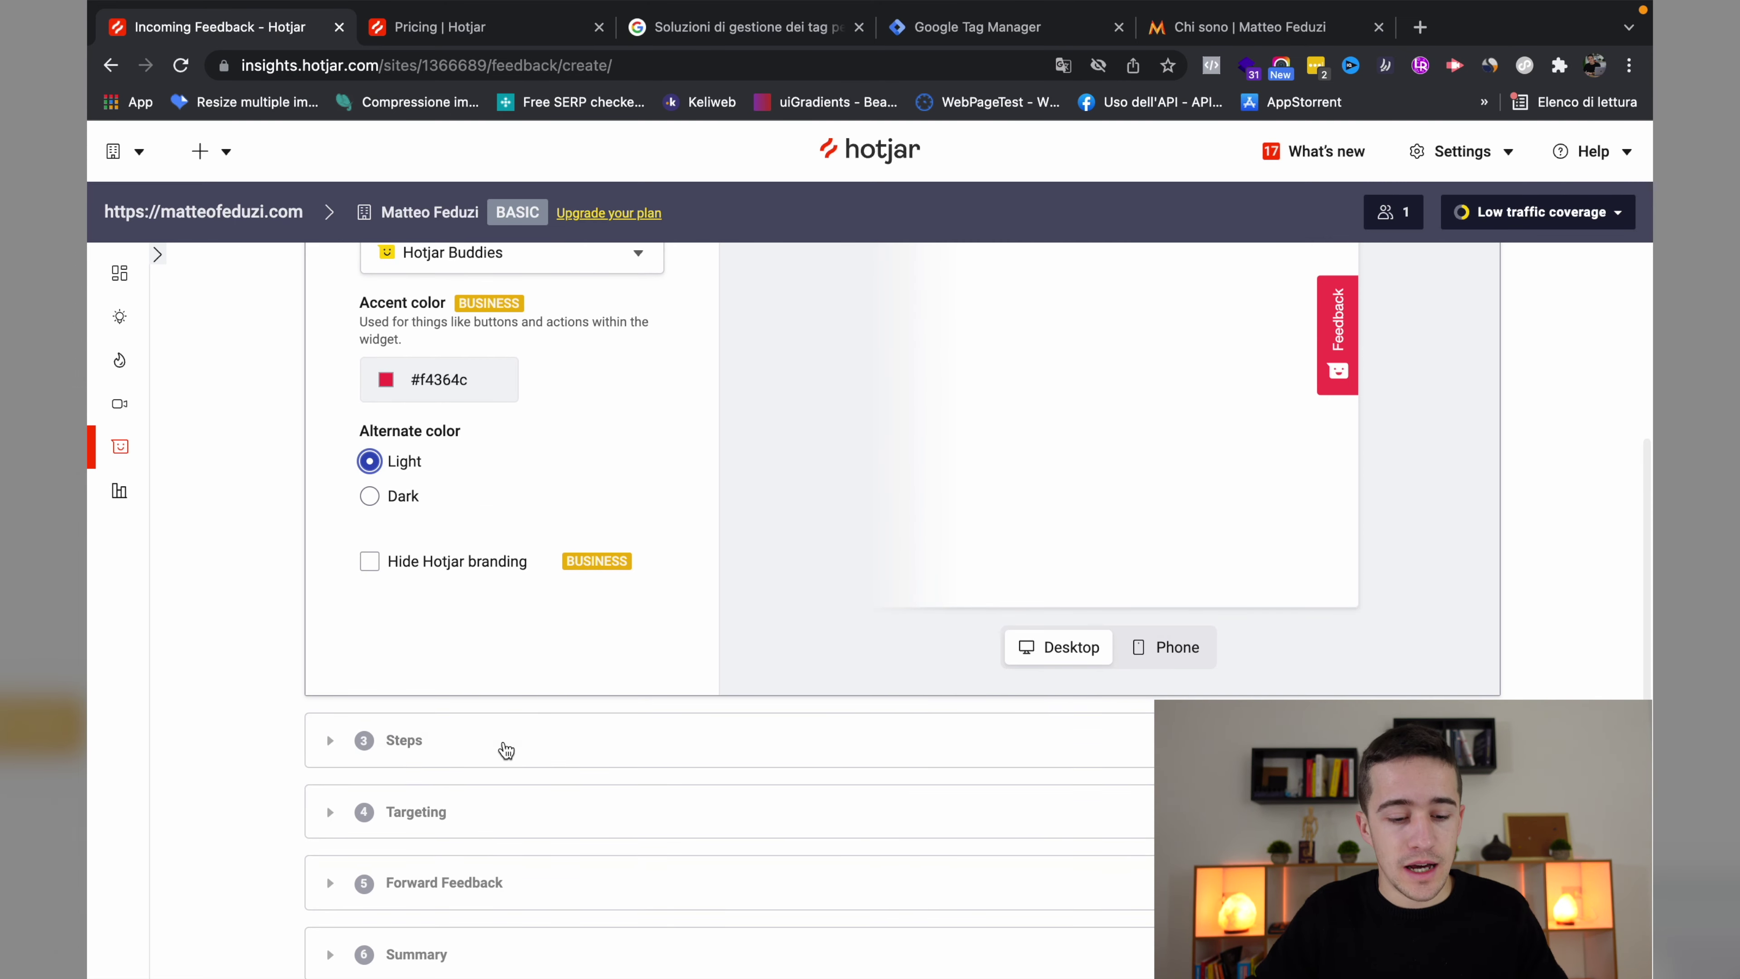
left_click(533, 754)
scroll(534, 746, "down", 2)
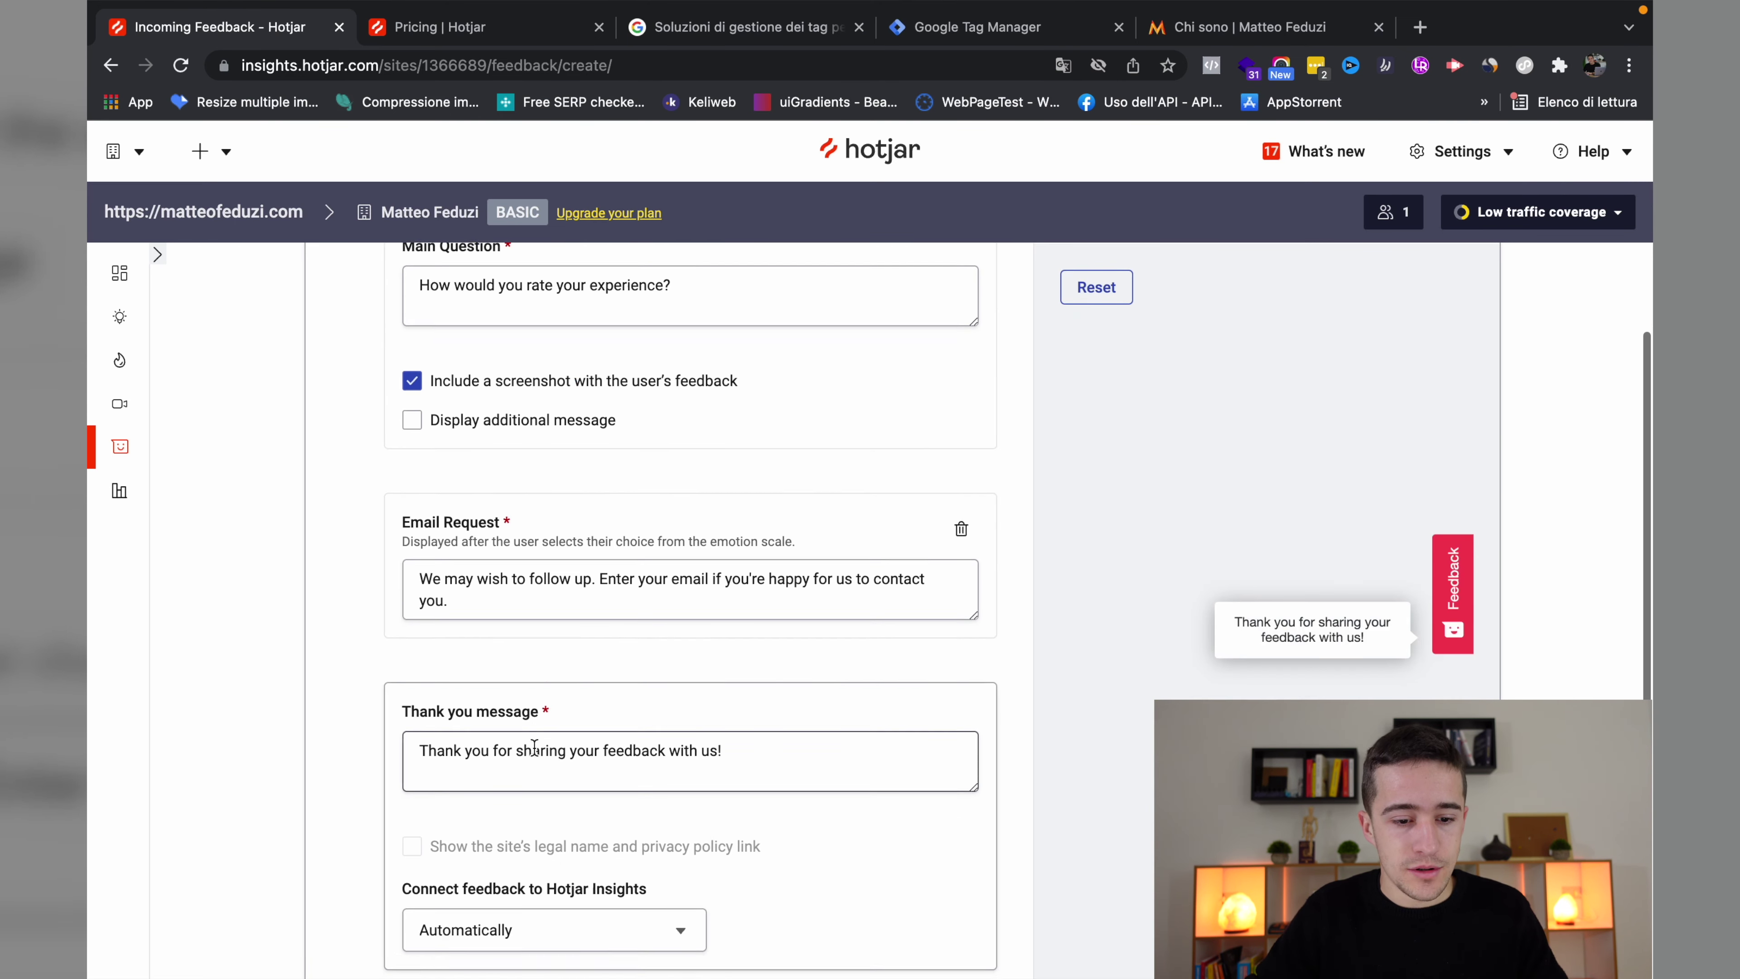
scroll(323, 568, "up", 3)
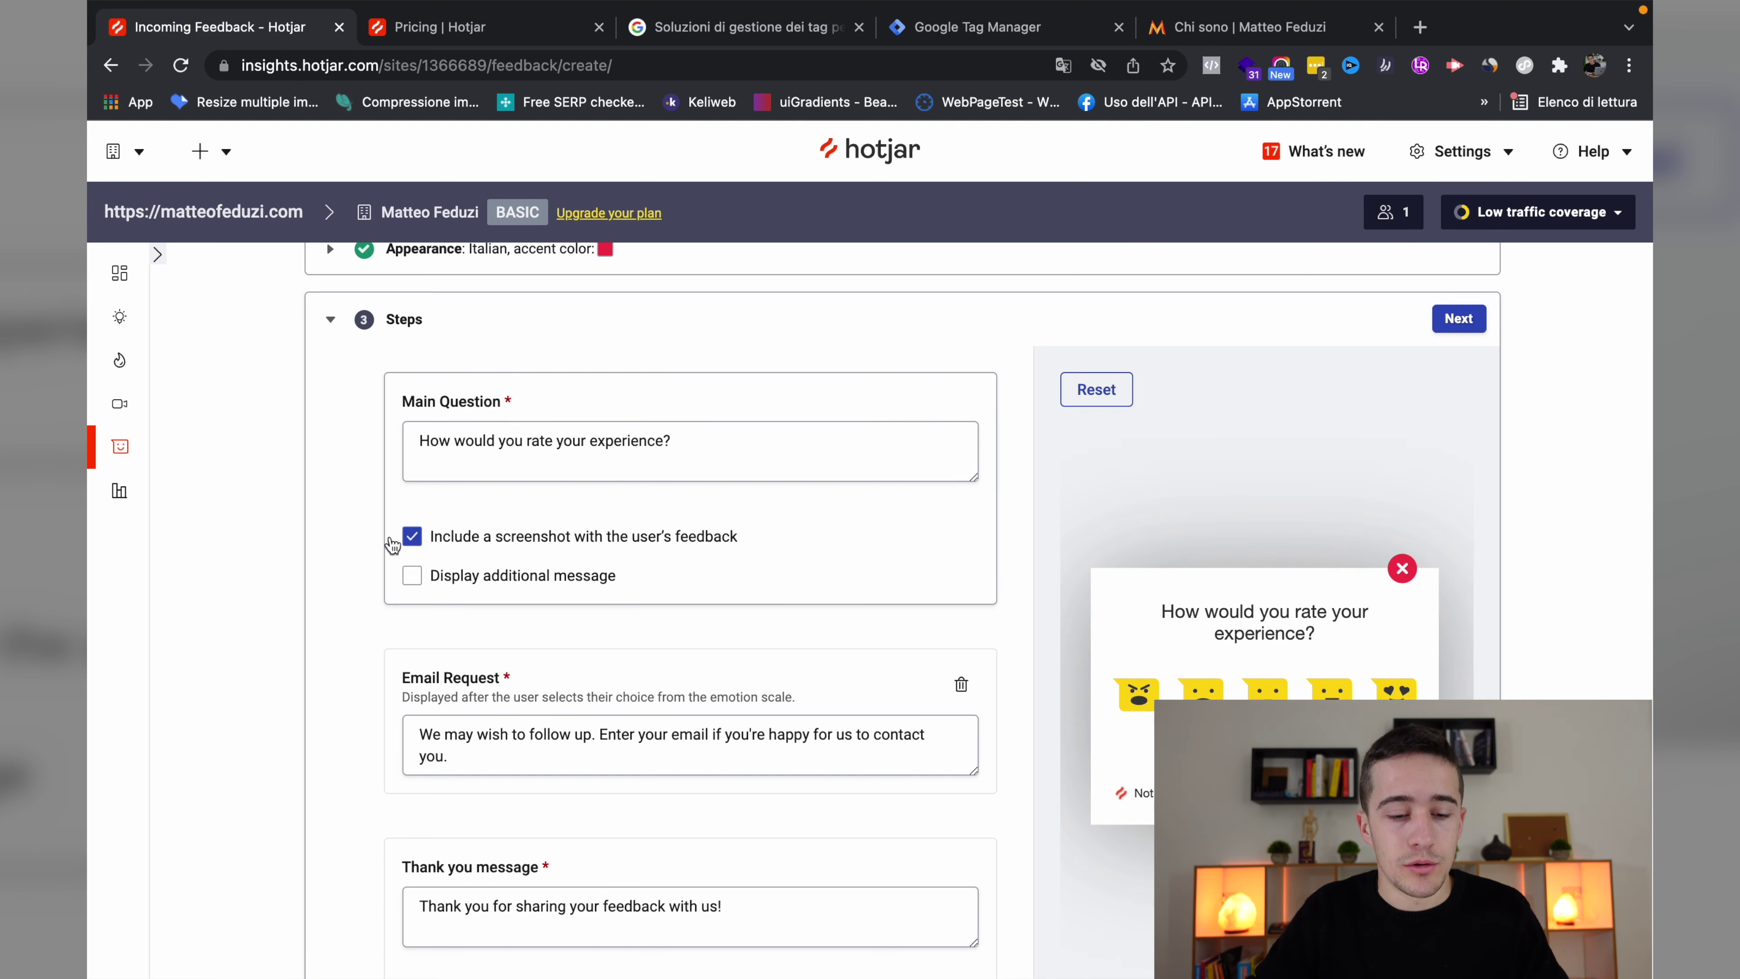
scroll(346, 525, "down", 3)
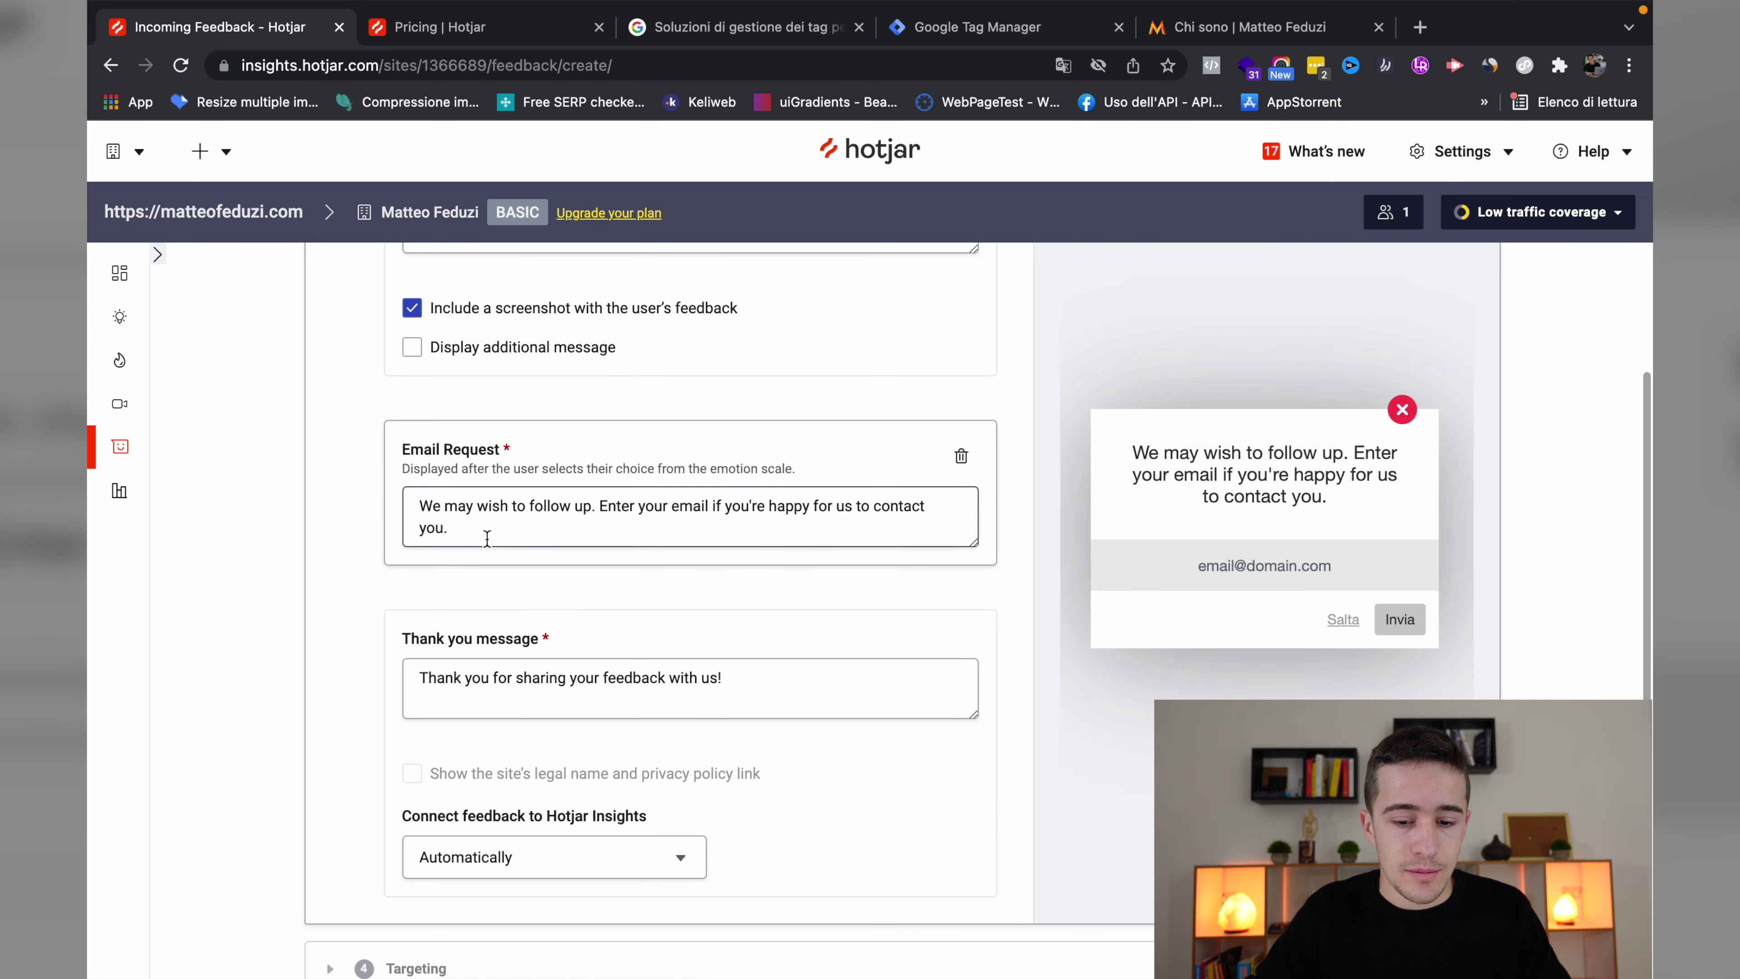
scroll(524, 534, "down", 2)
scroll(538, 428, "down", 3)
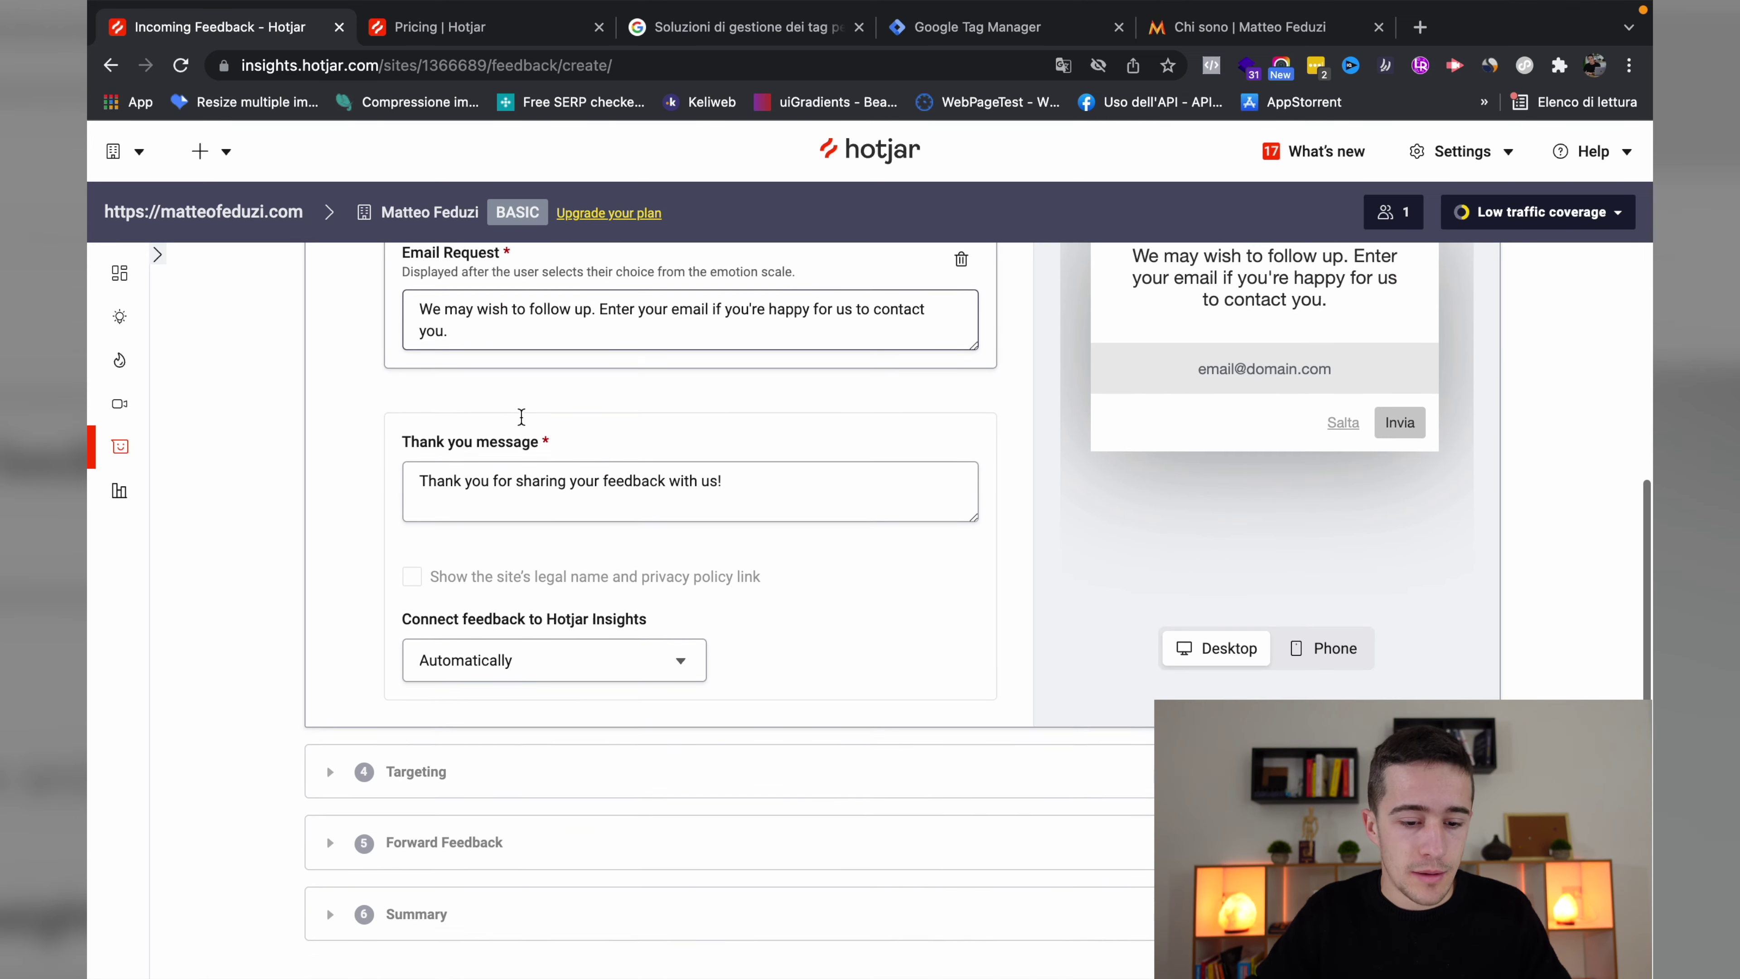
scroll(539, 428, "up", 3)
scroll(547, 532, "down", 2)
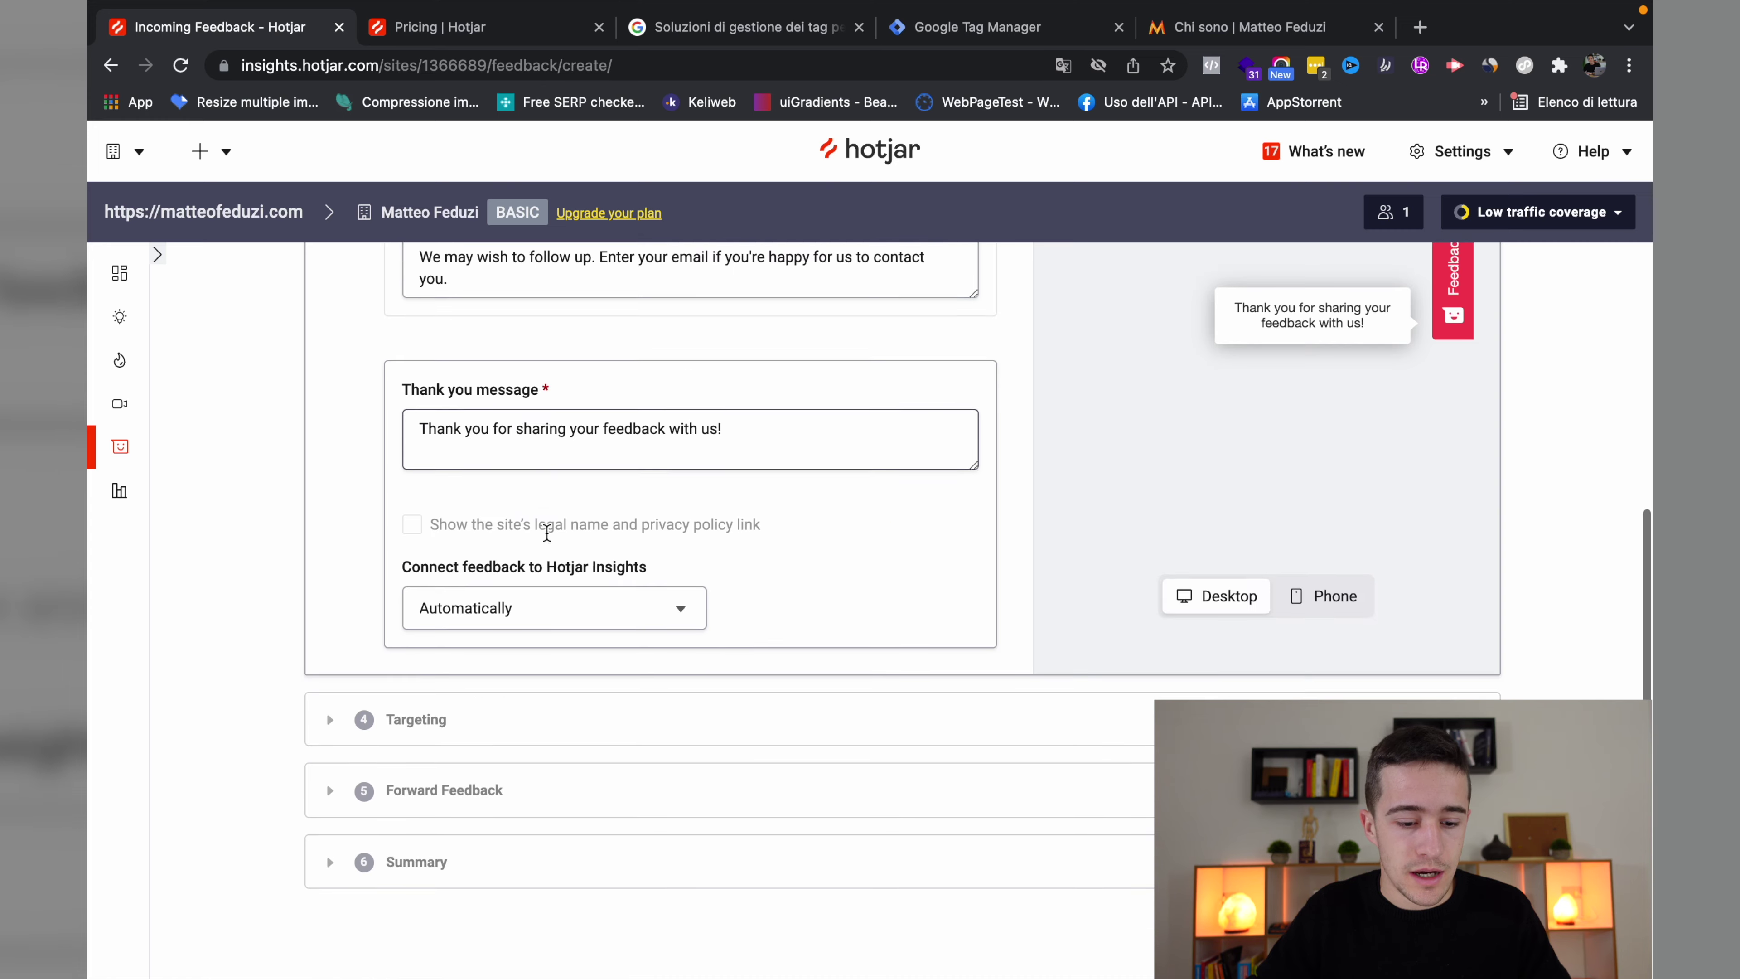
Open the Targeting section and examine the devices, pages, users and traffic coverage options.
left_click(521, 728)
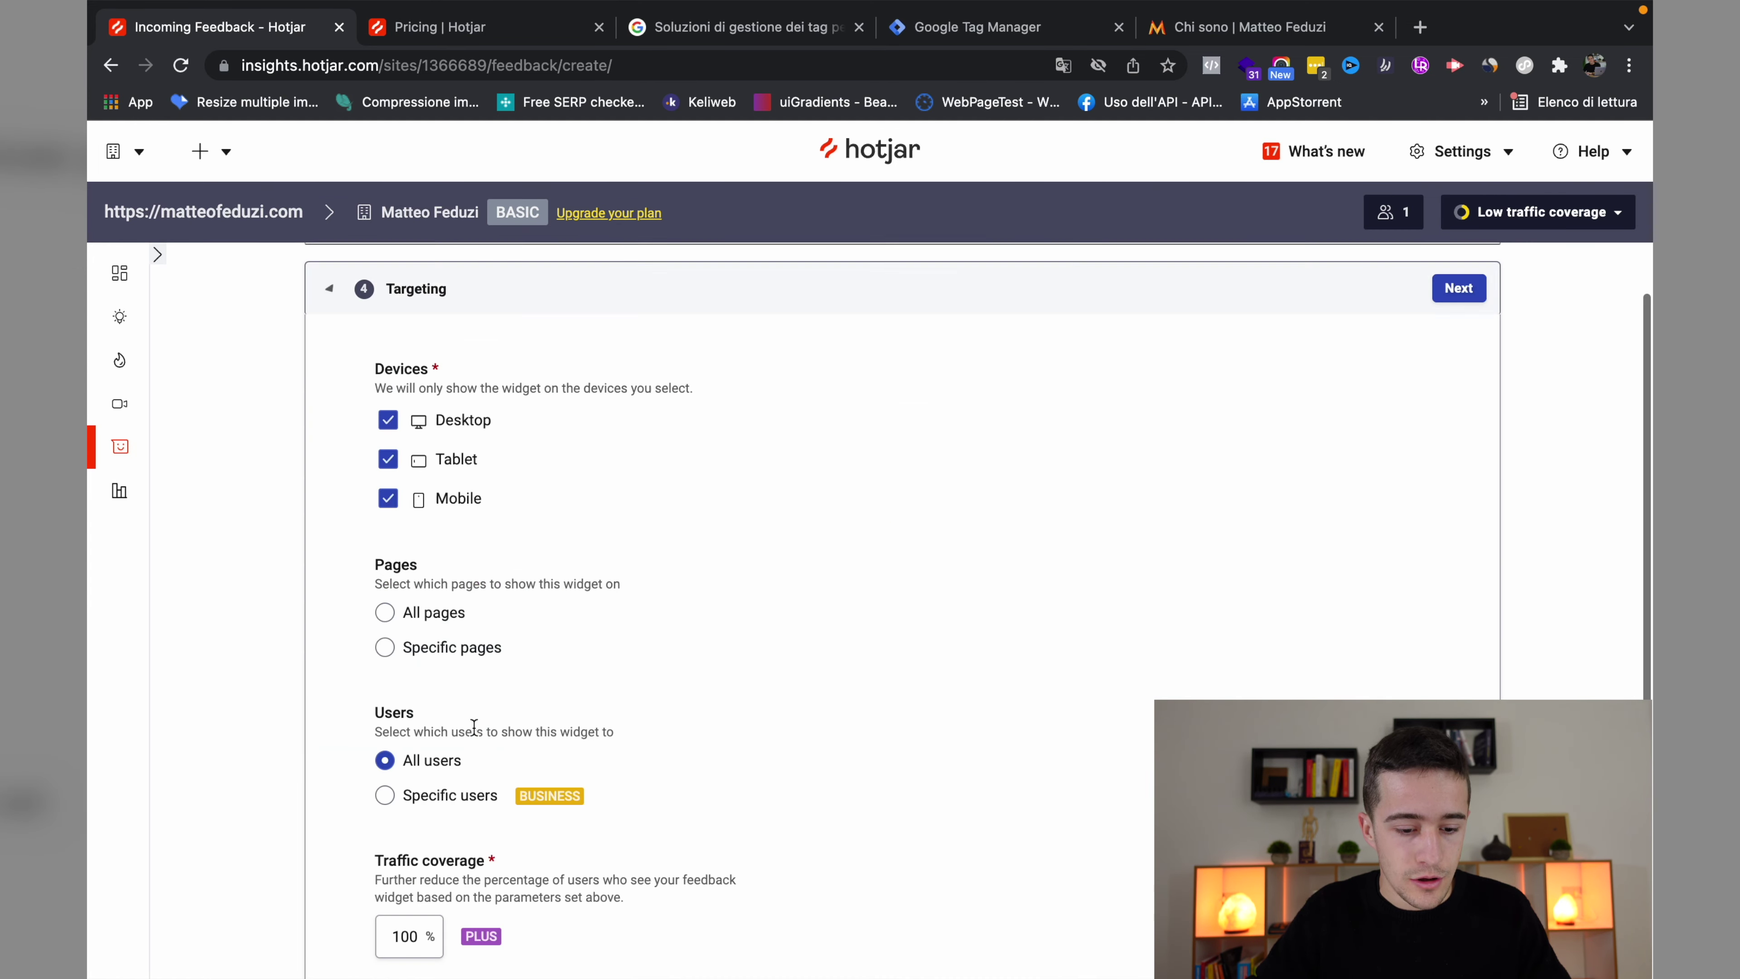
scroll(563, 652, "down", 3)
scroll(566, 645, "up", 2)
scroll(569, 645, "up", 2)
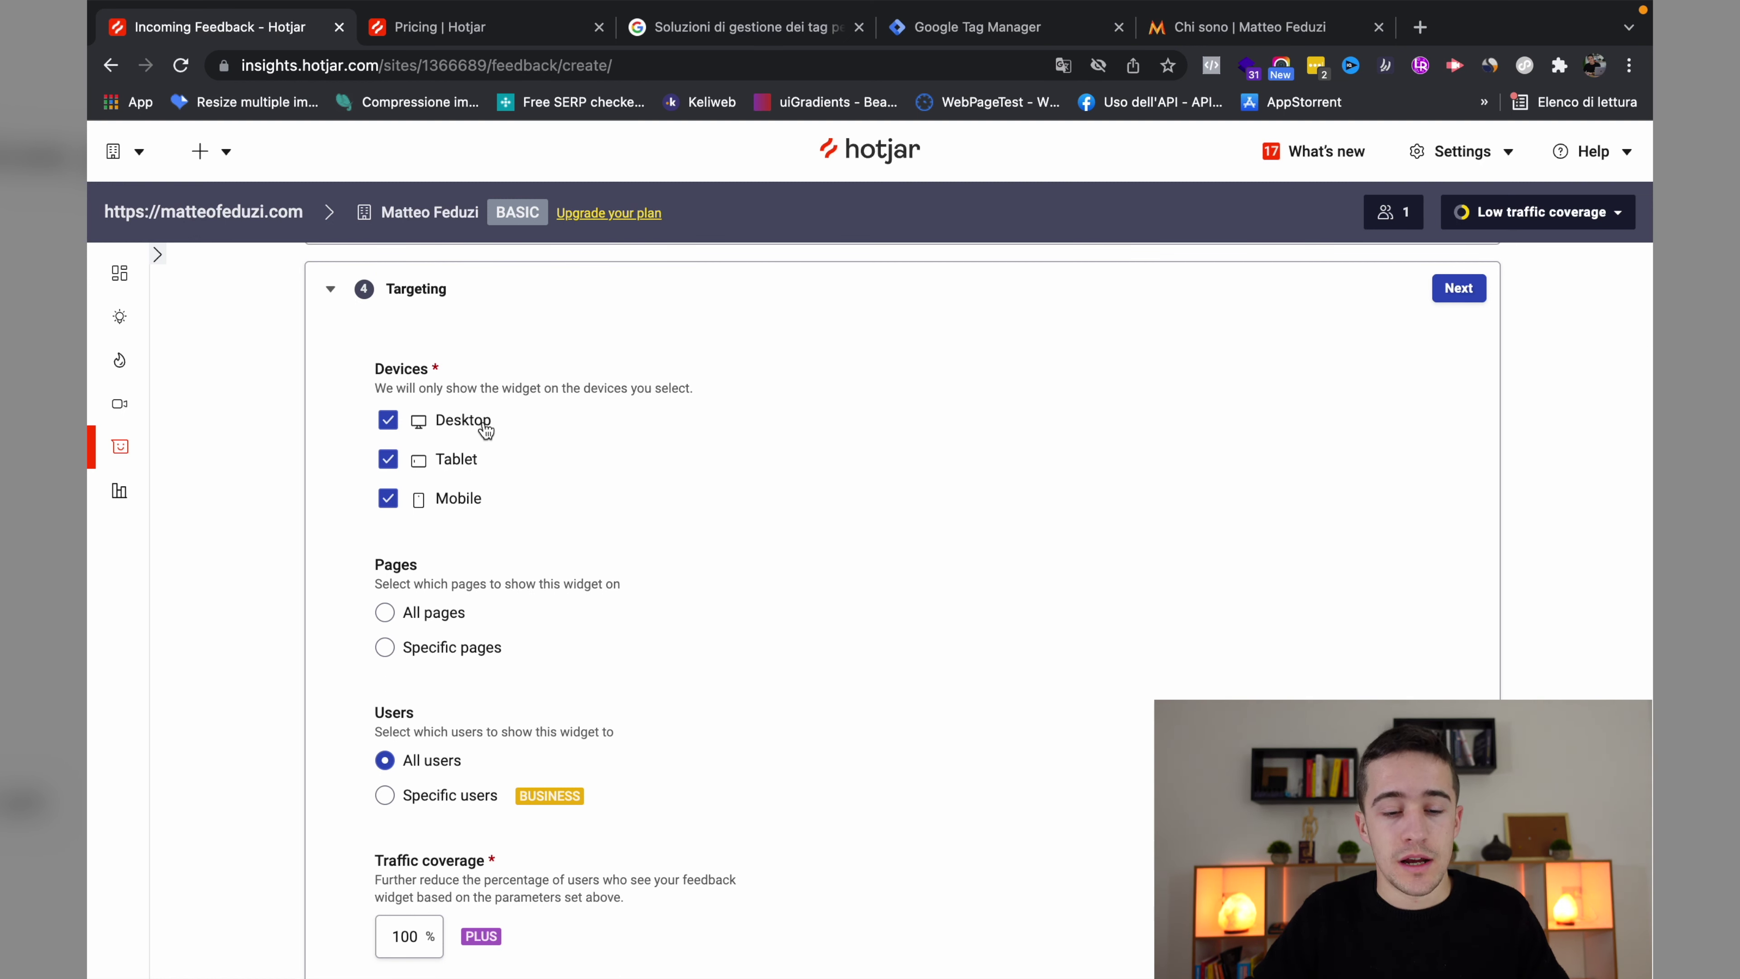
scroll(546, 518, "down", 4)
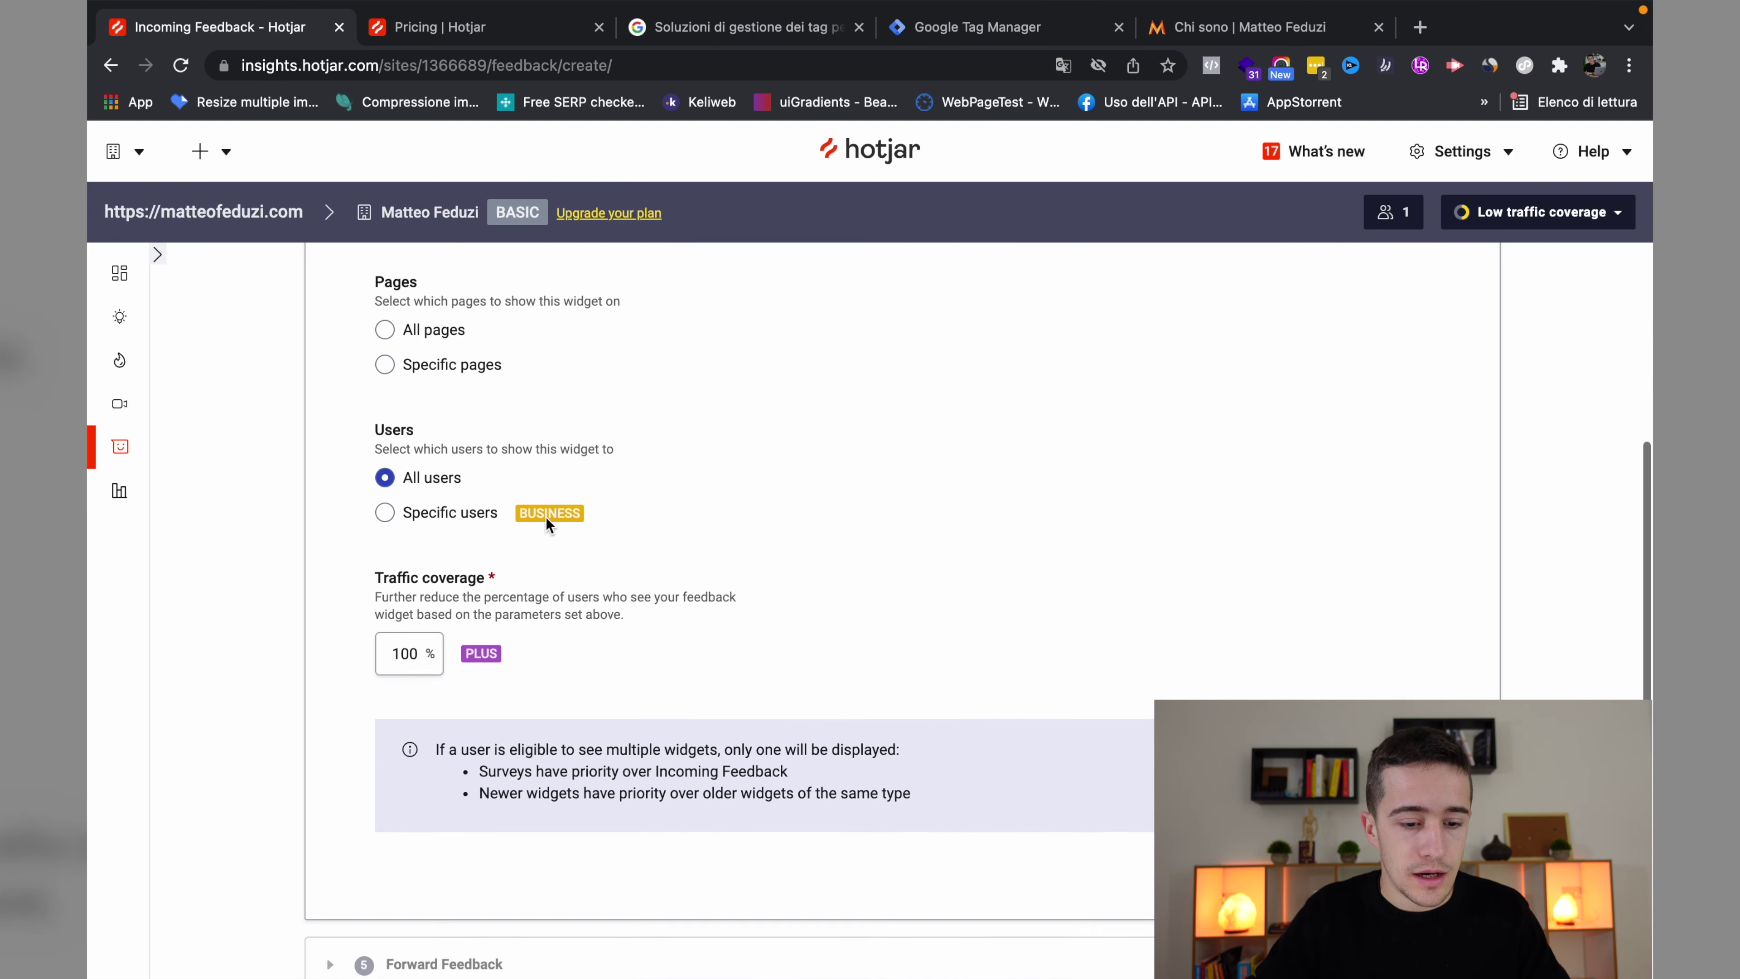
scroll(546, 517, "down", 2)
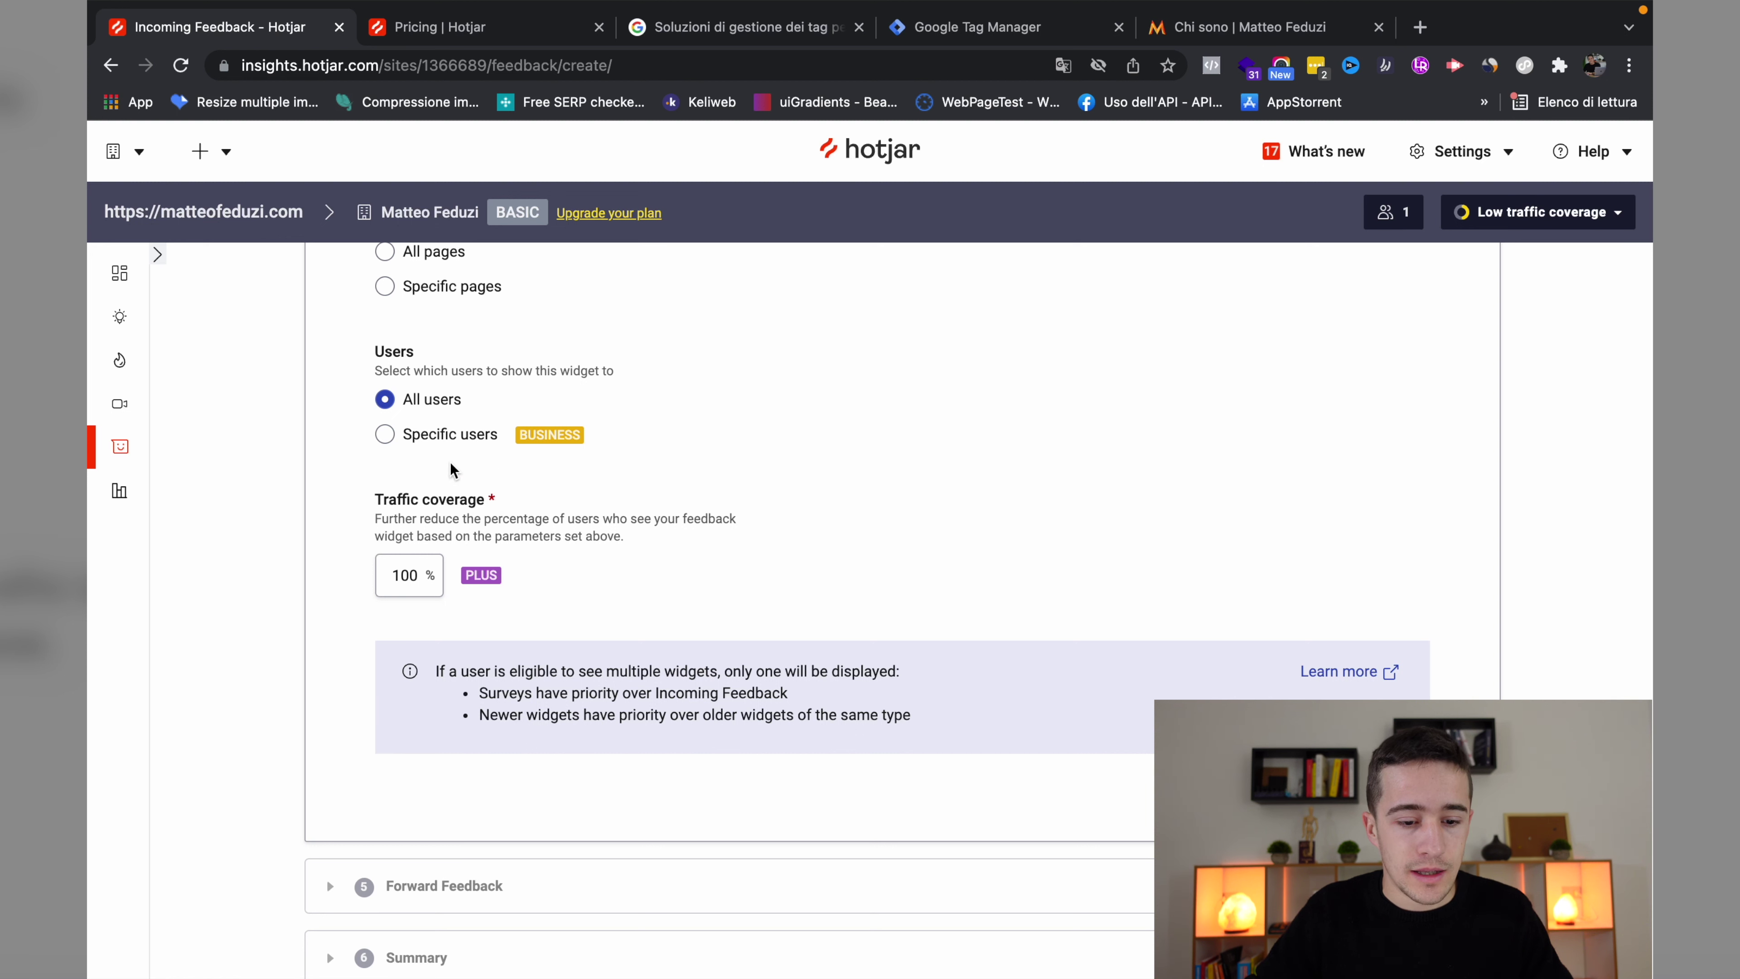
scroll(449, 469, "up", 1)
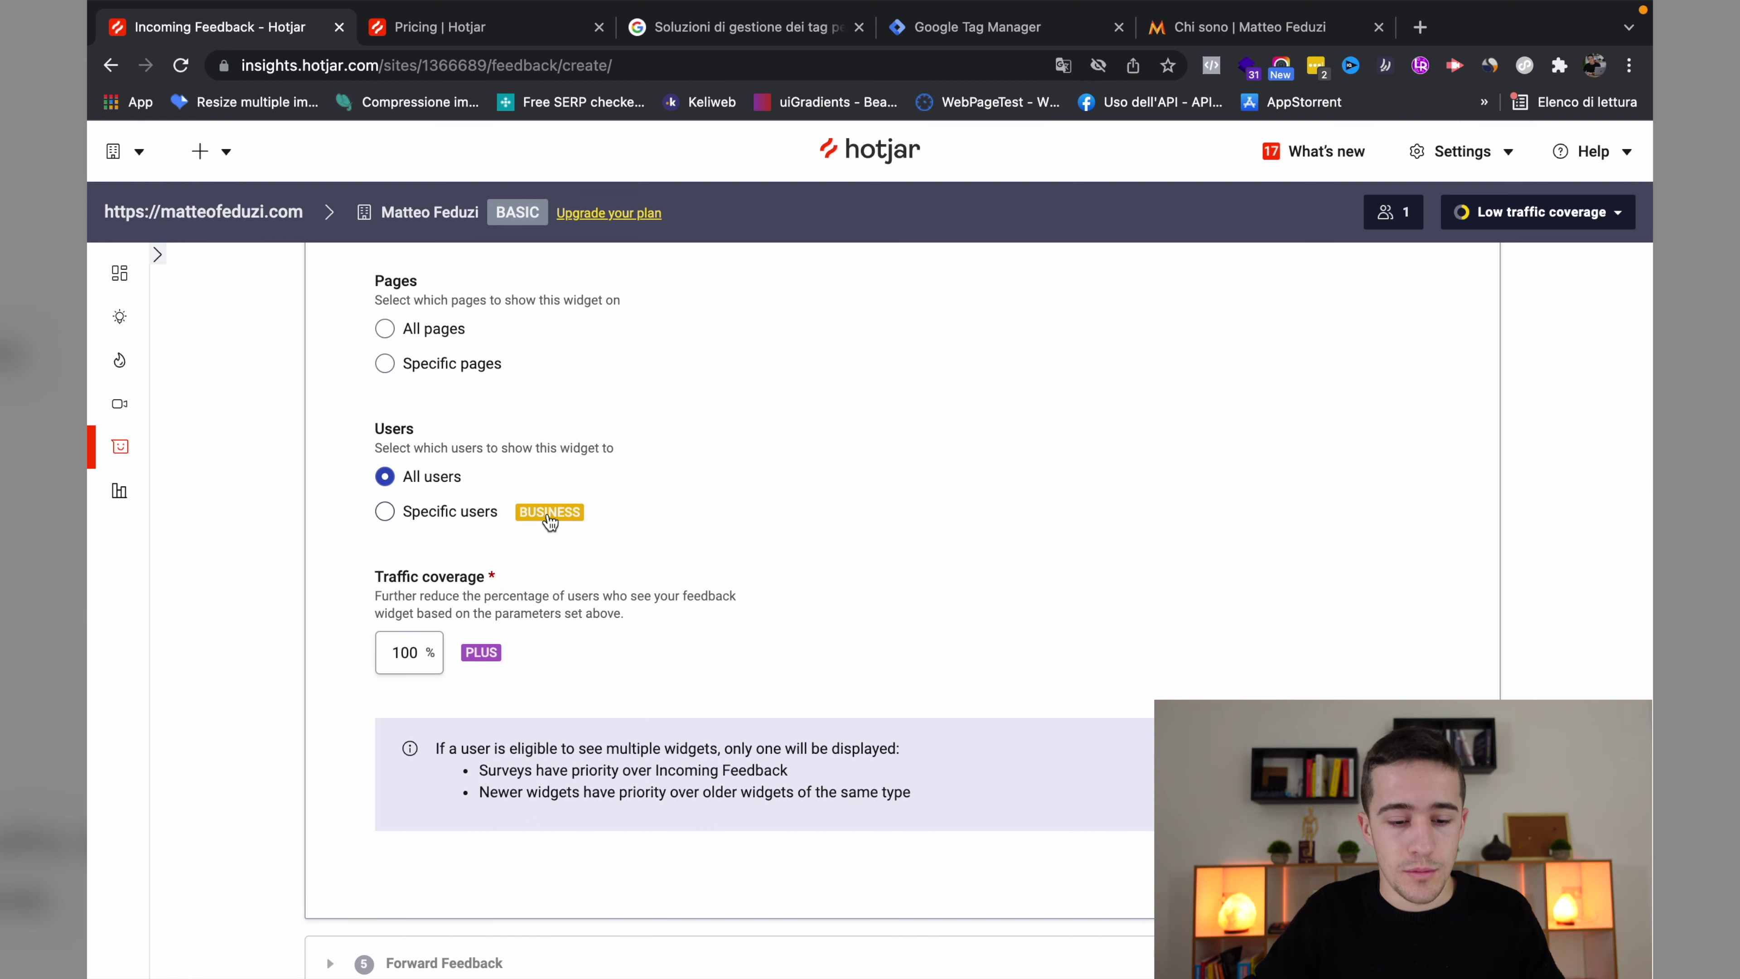
scroll(548, 516, "down", 3)
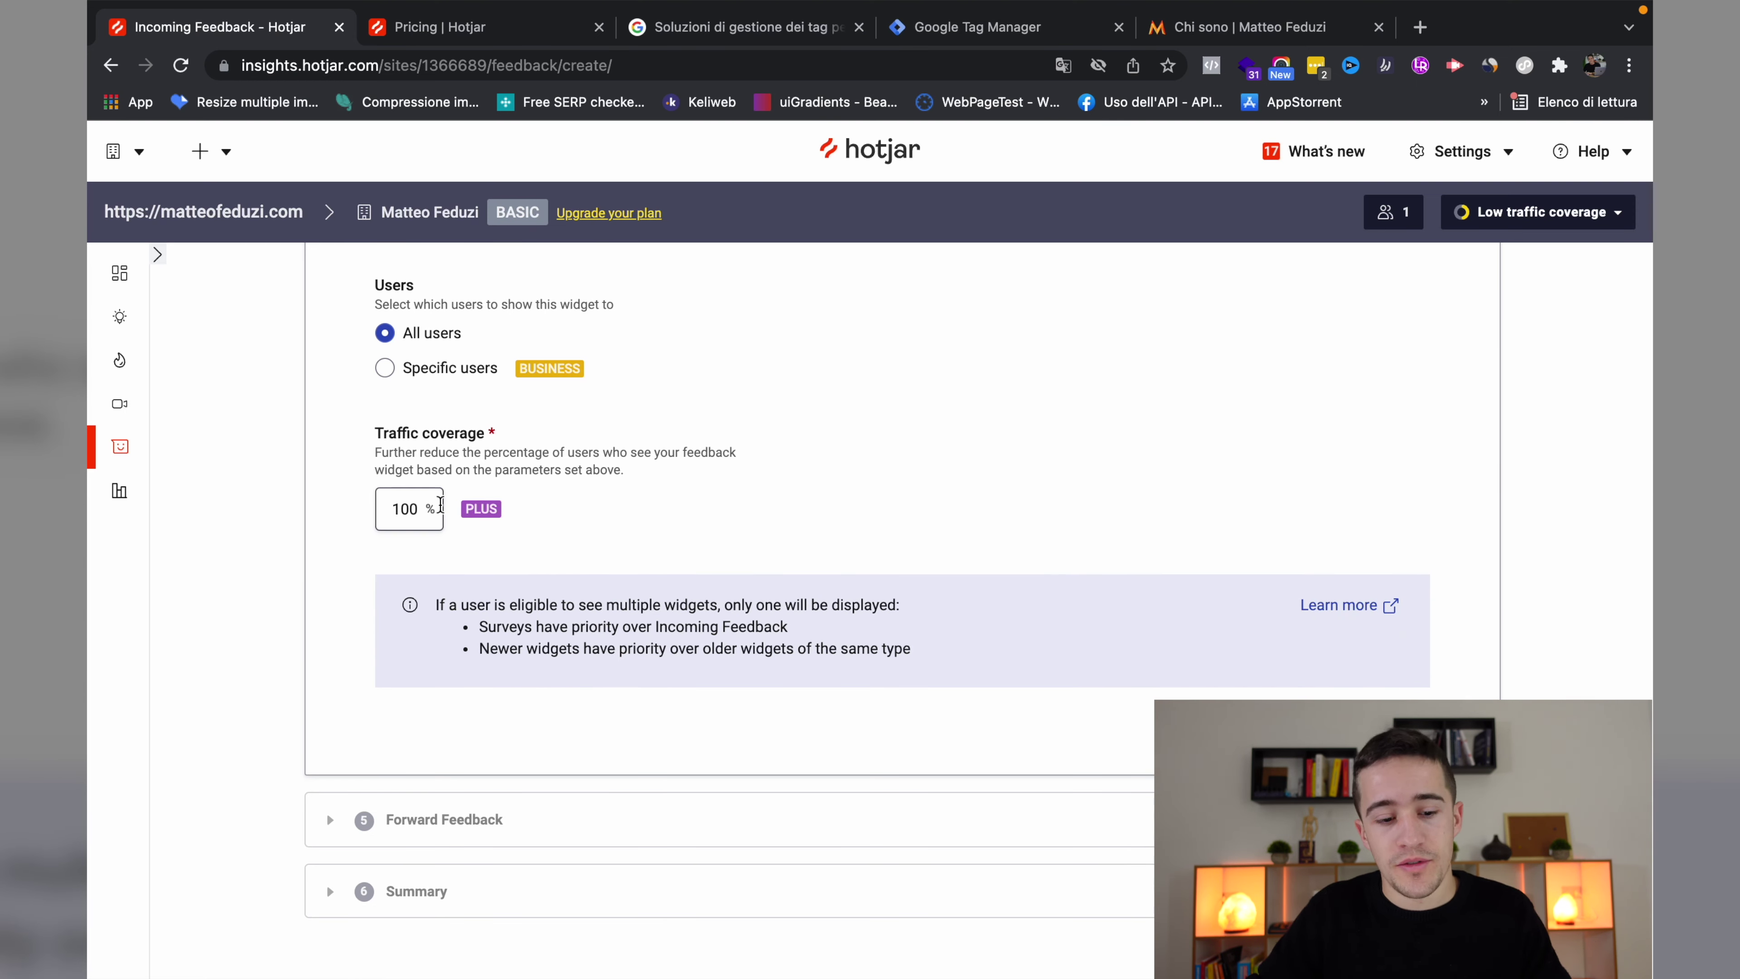
scroll(439, 503, "up", 1)
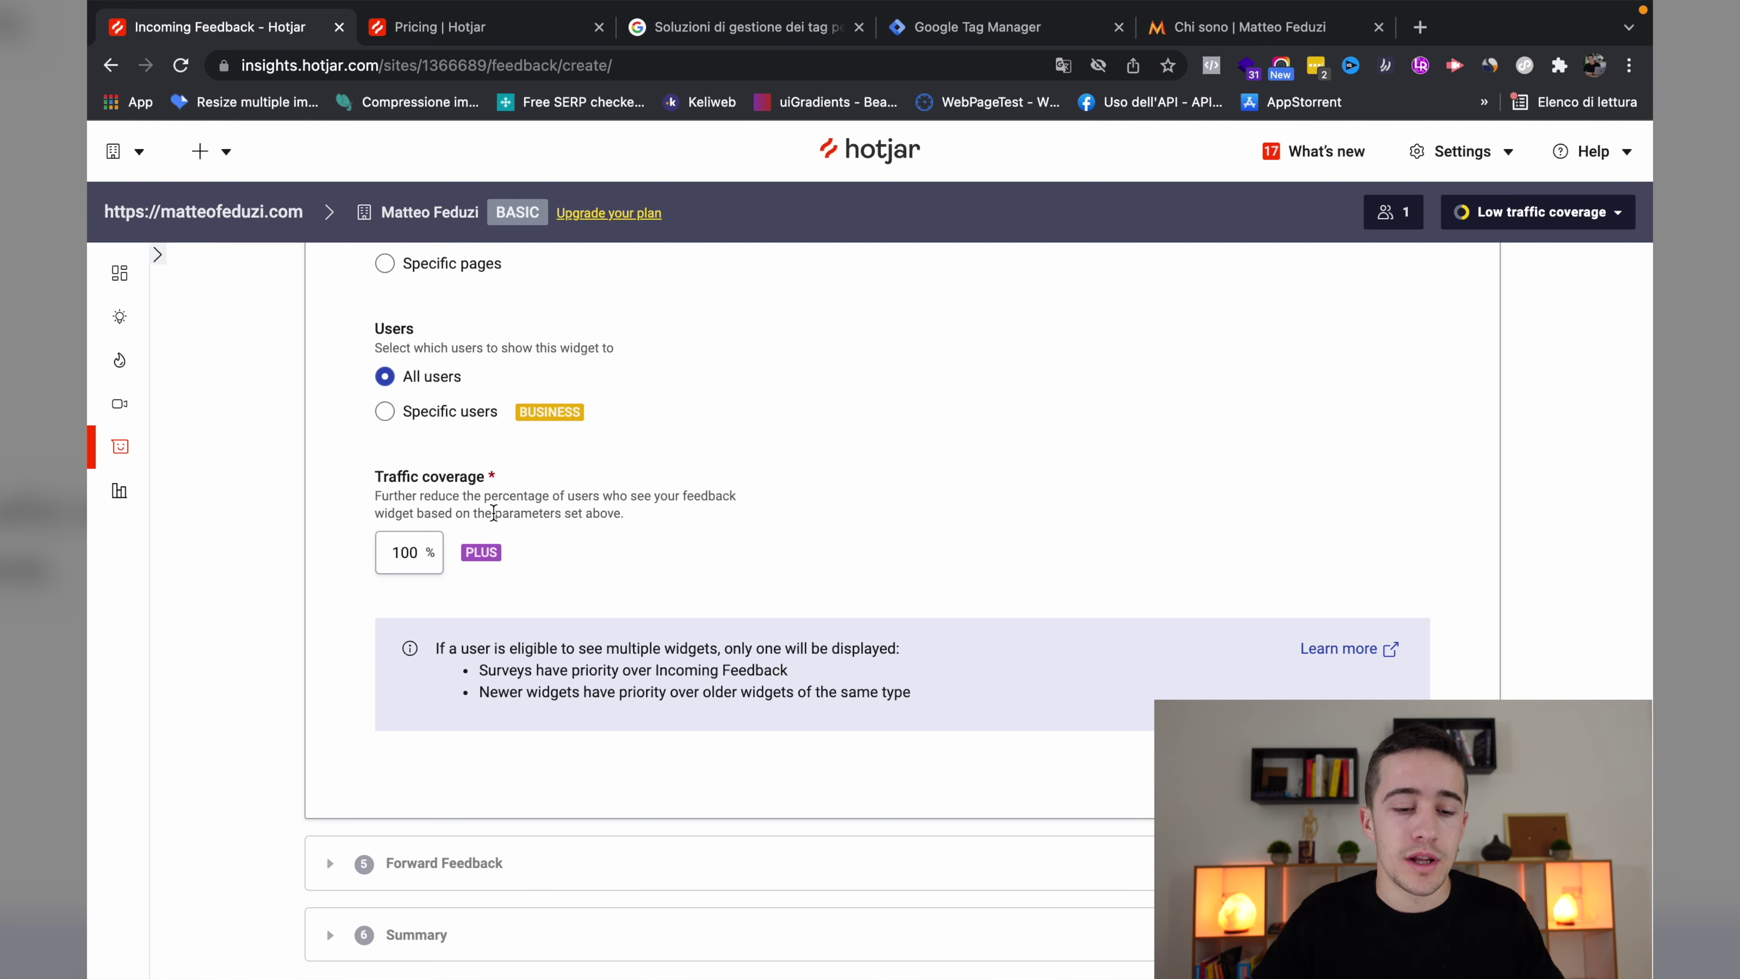
scroll(446, 511, "down", 1)
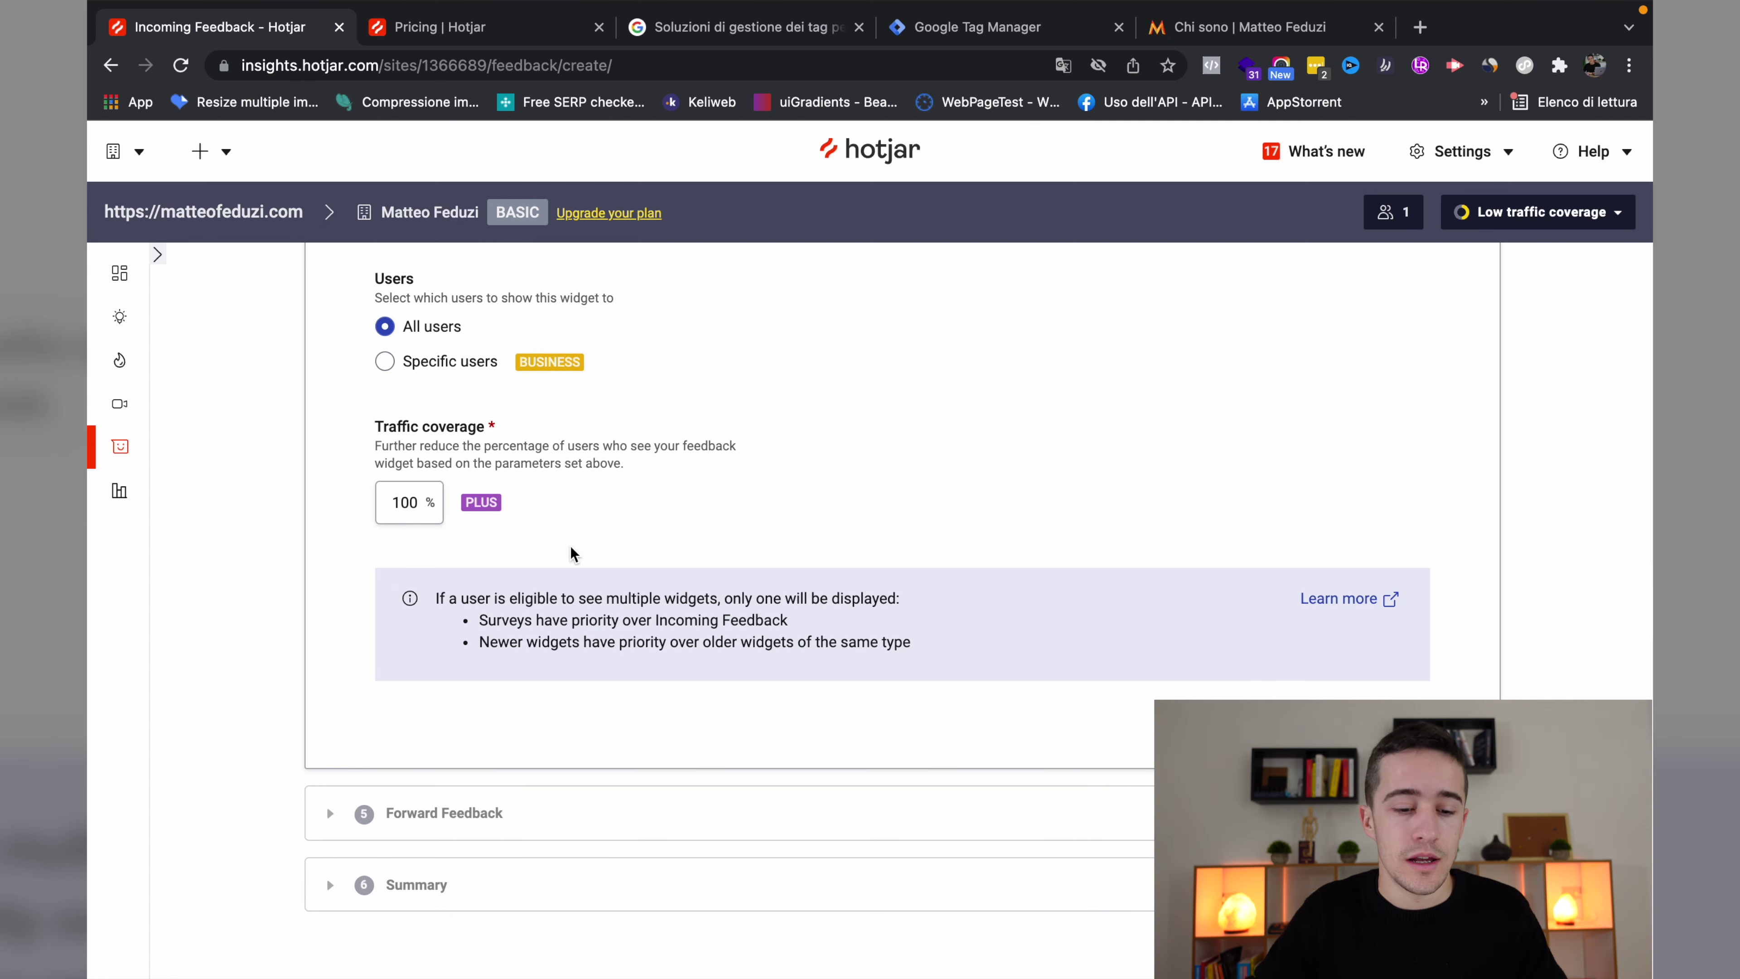
scroll(508, 725, "down", 1)
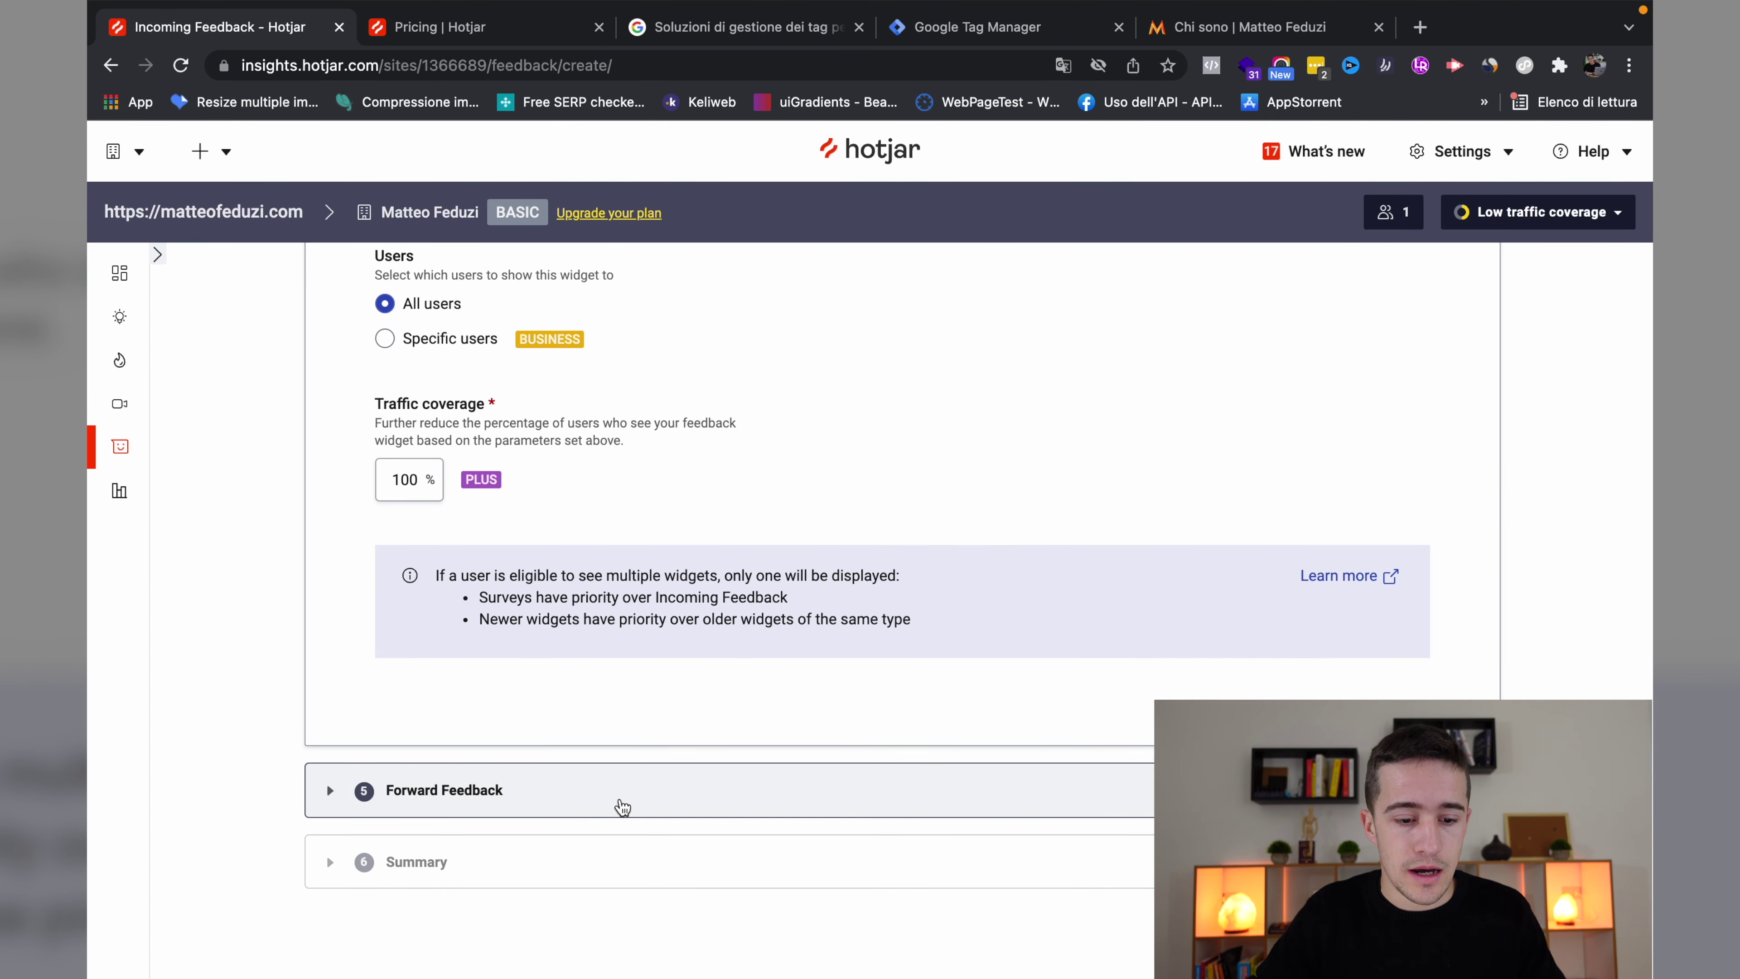
Look over the Forward Feedback options and review the widget's targeting and status in the Summary section.
left_click(665, 795)
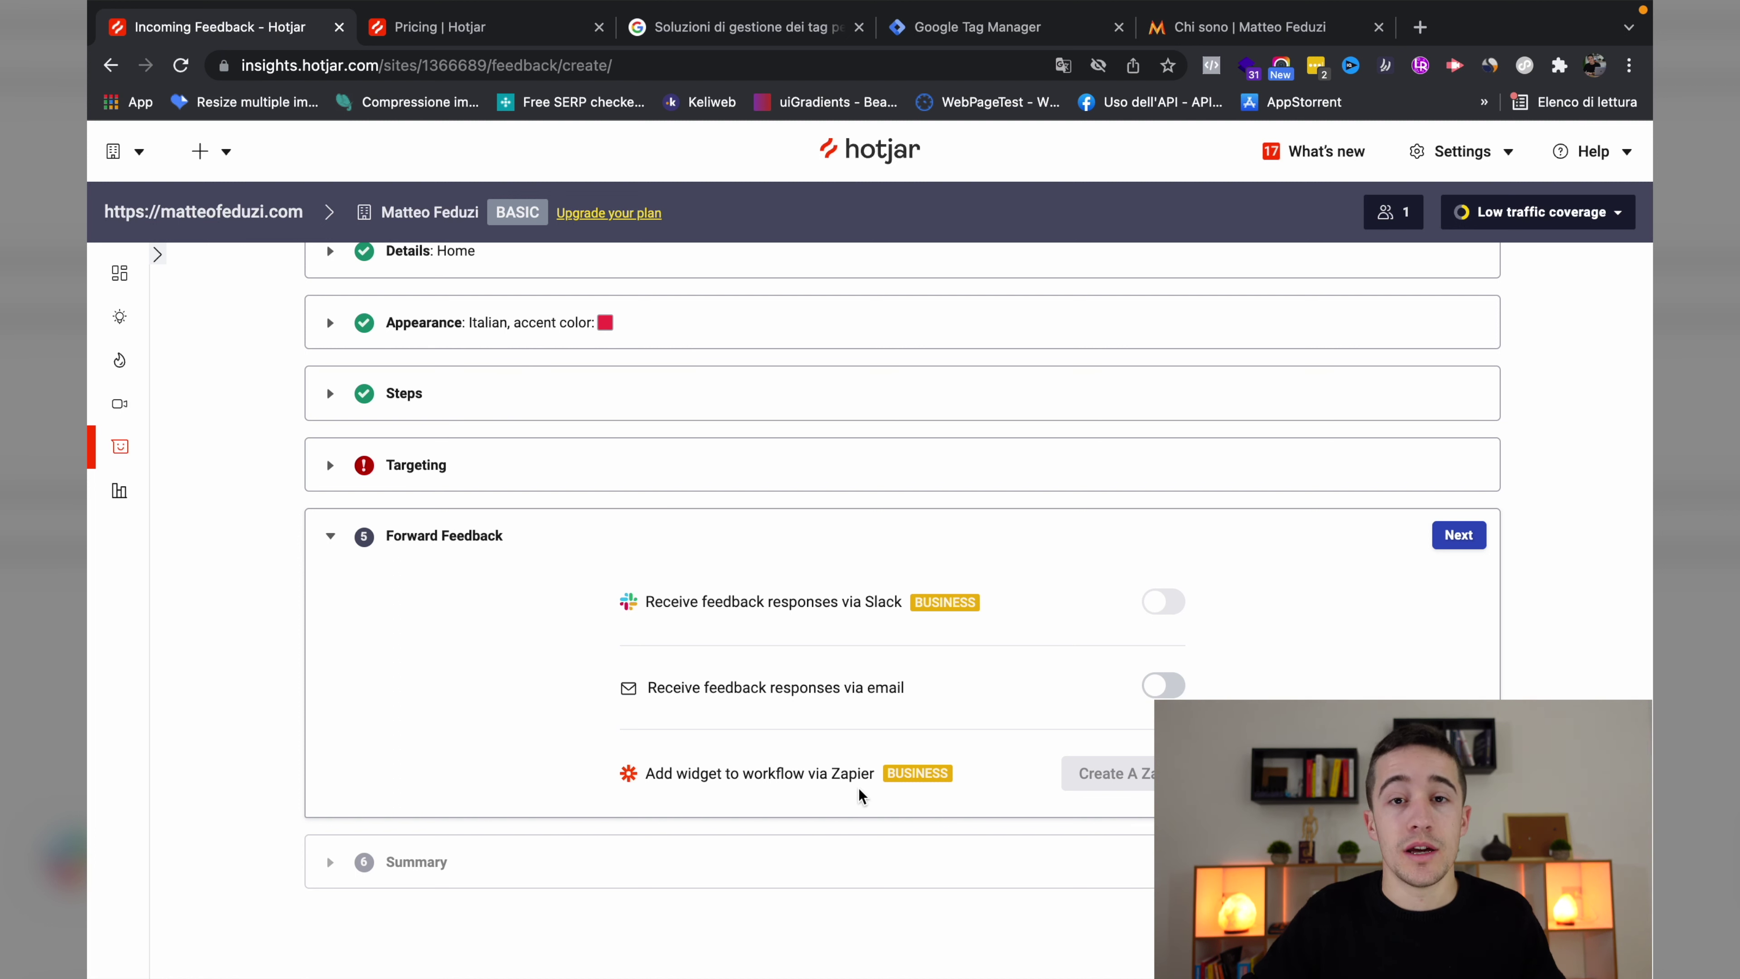
scroll(966, 648, "down", 1)
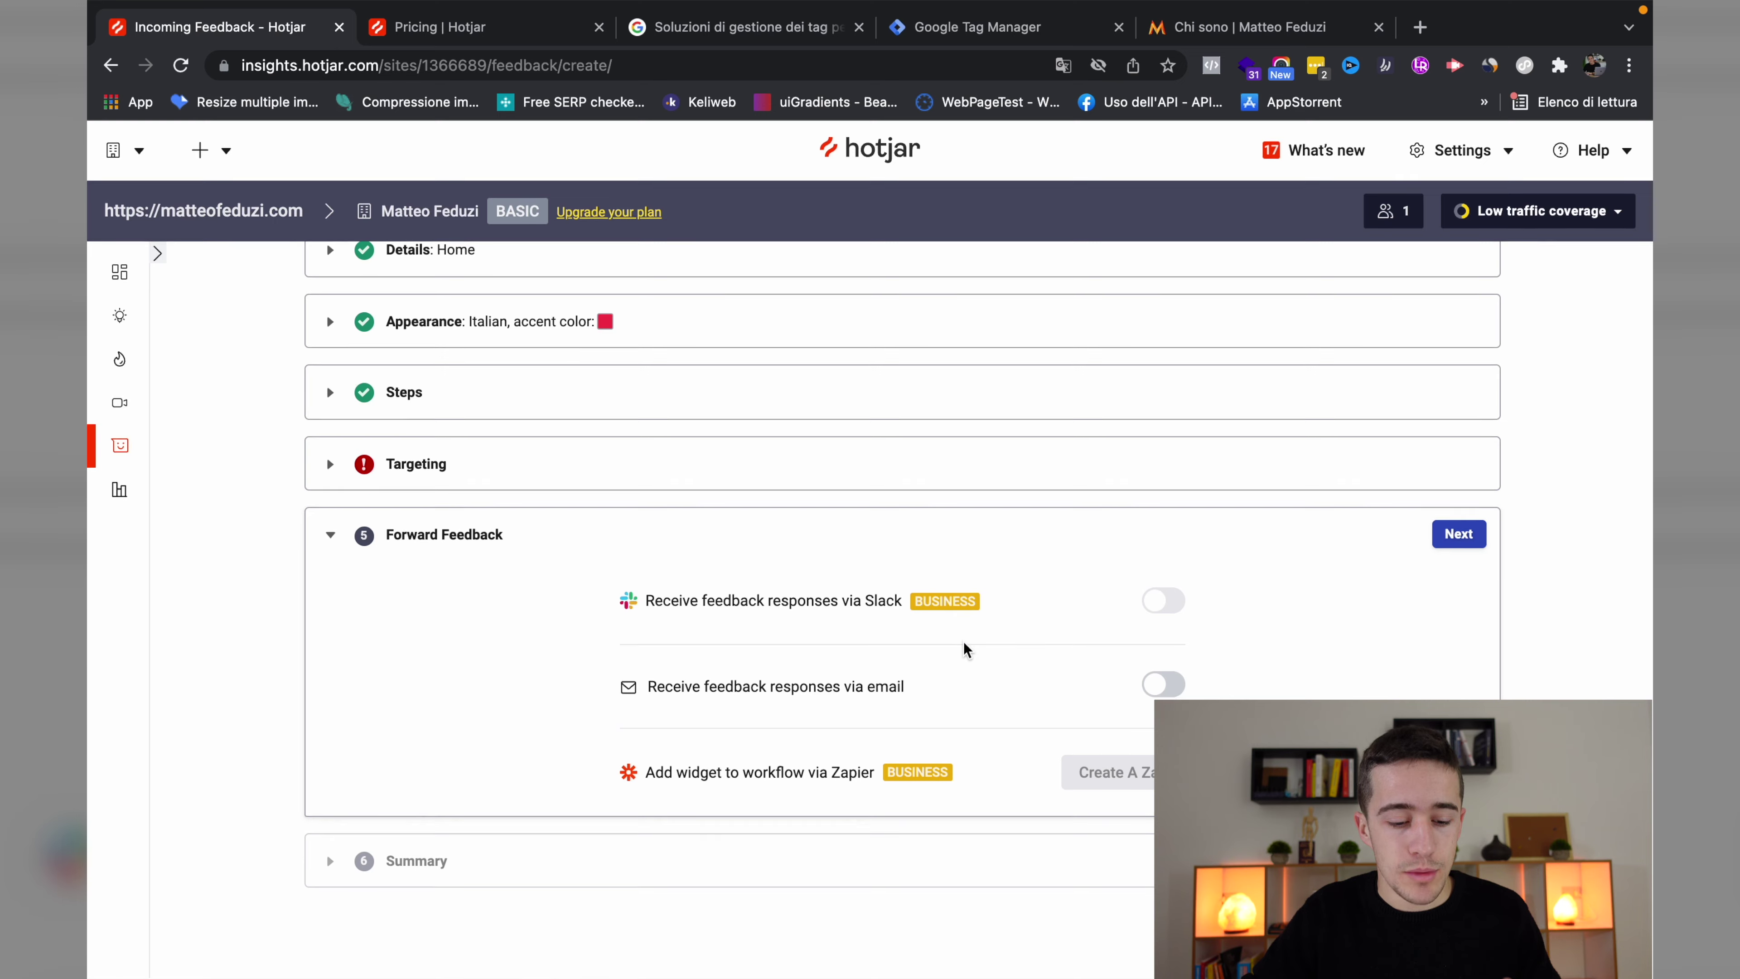
left_click(685, 865)
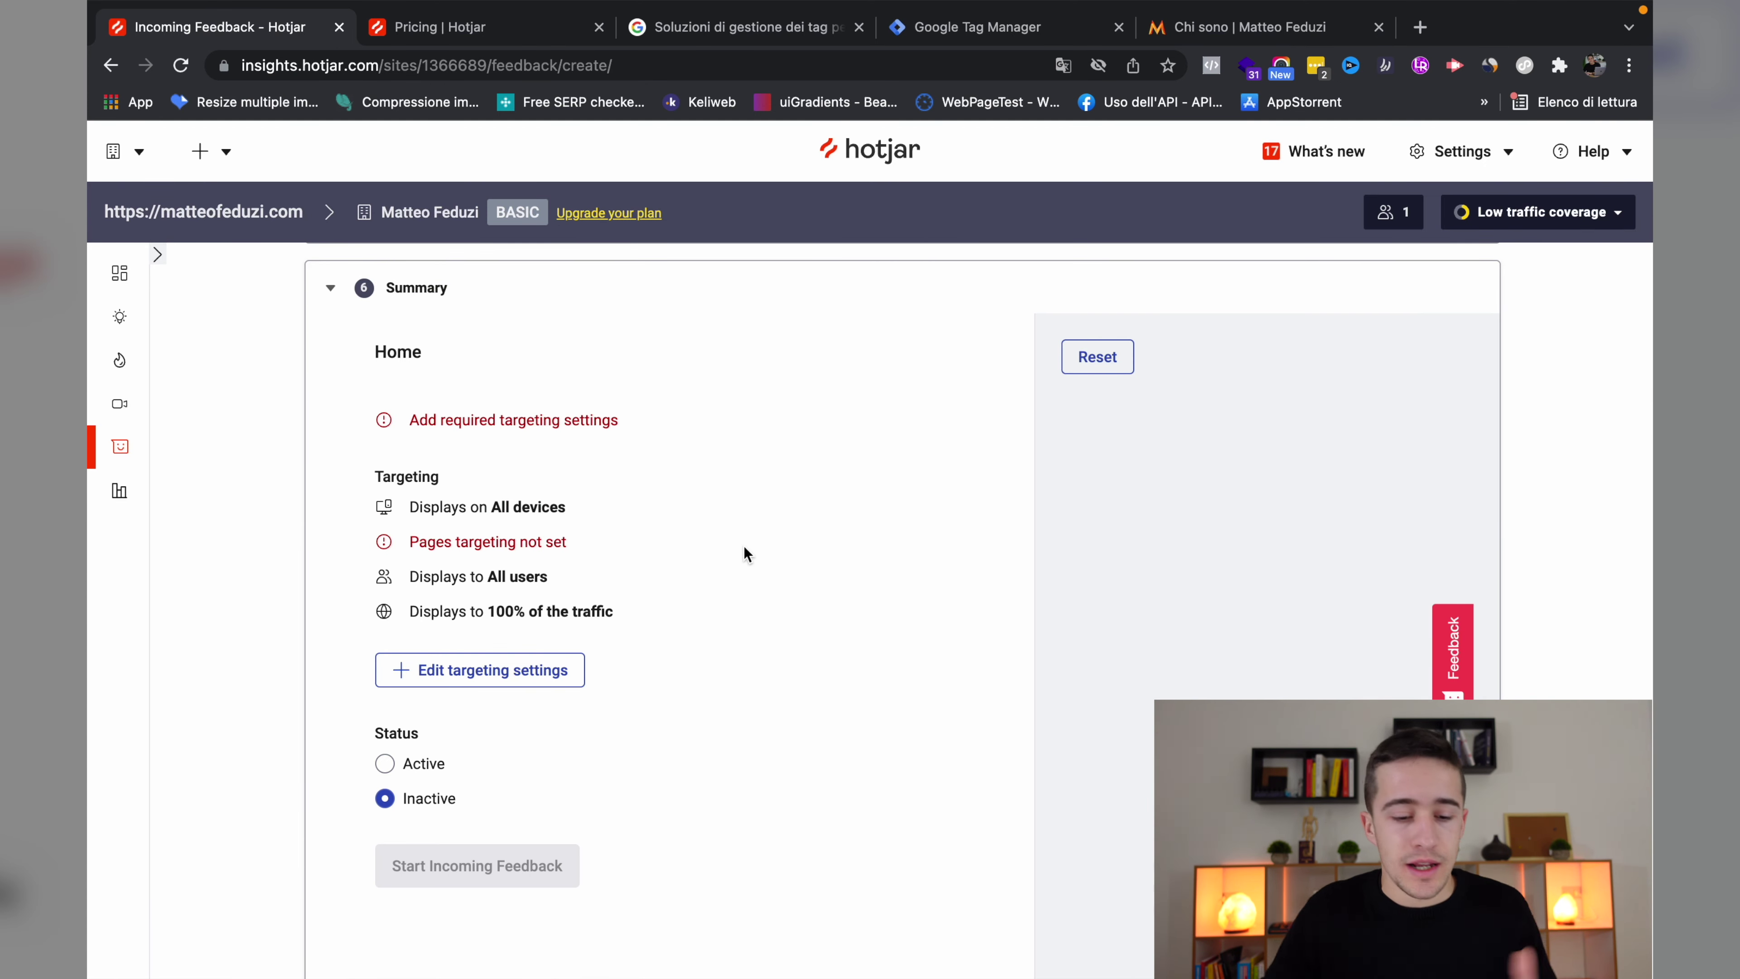
scroll(744, 551, "down", 2)
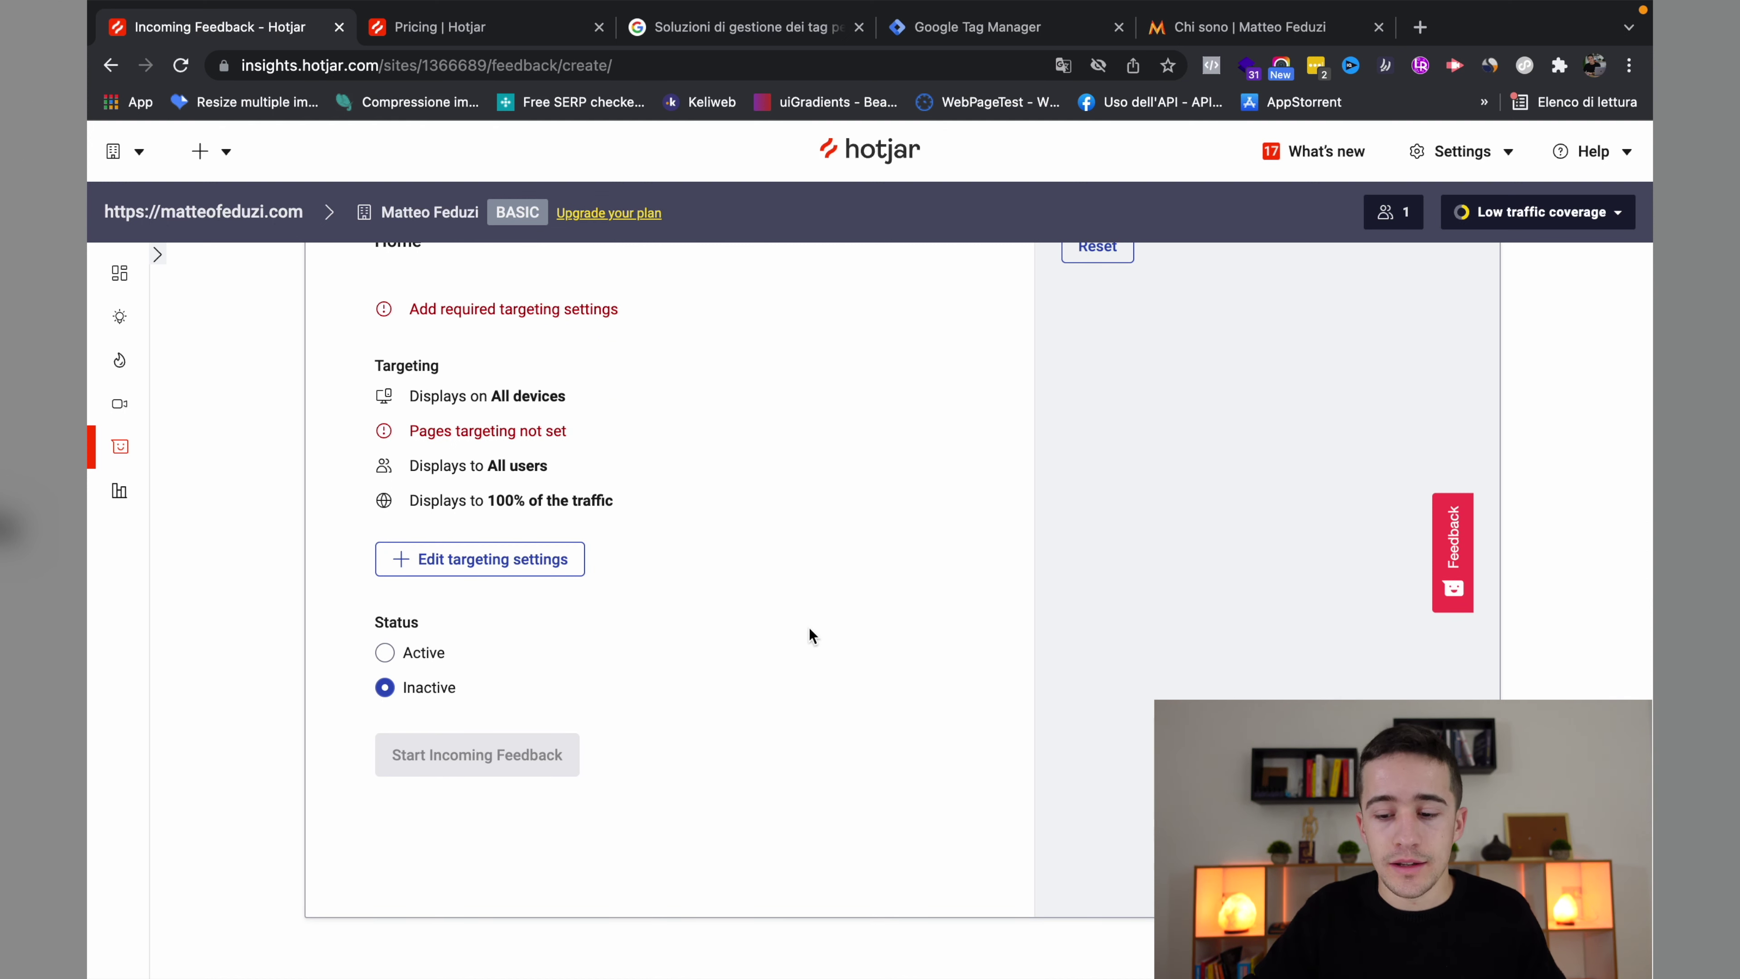
scroll(725, 606, "up", 1)
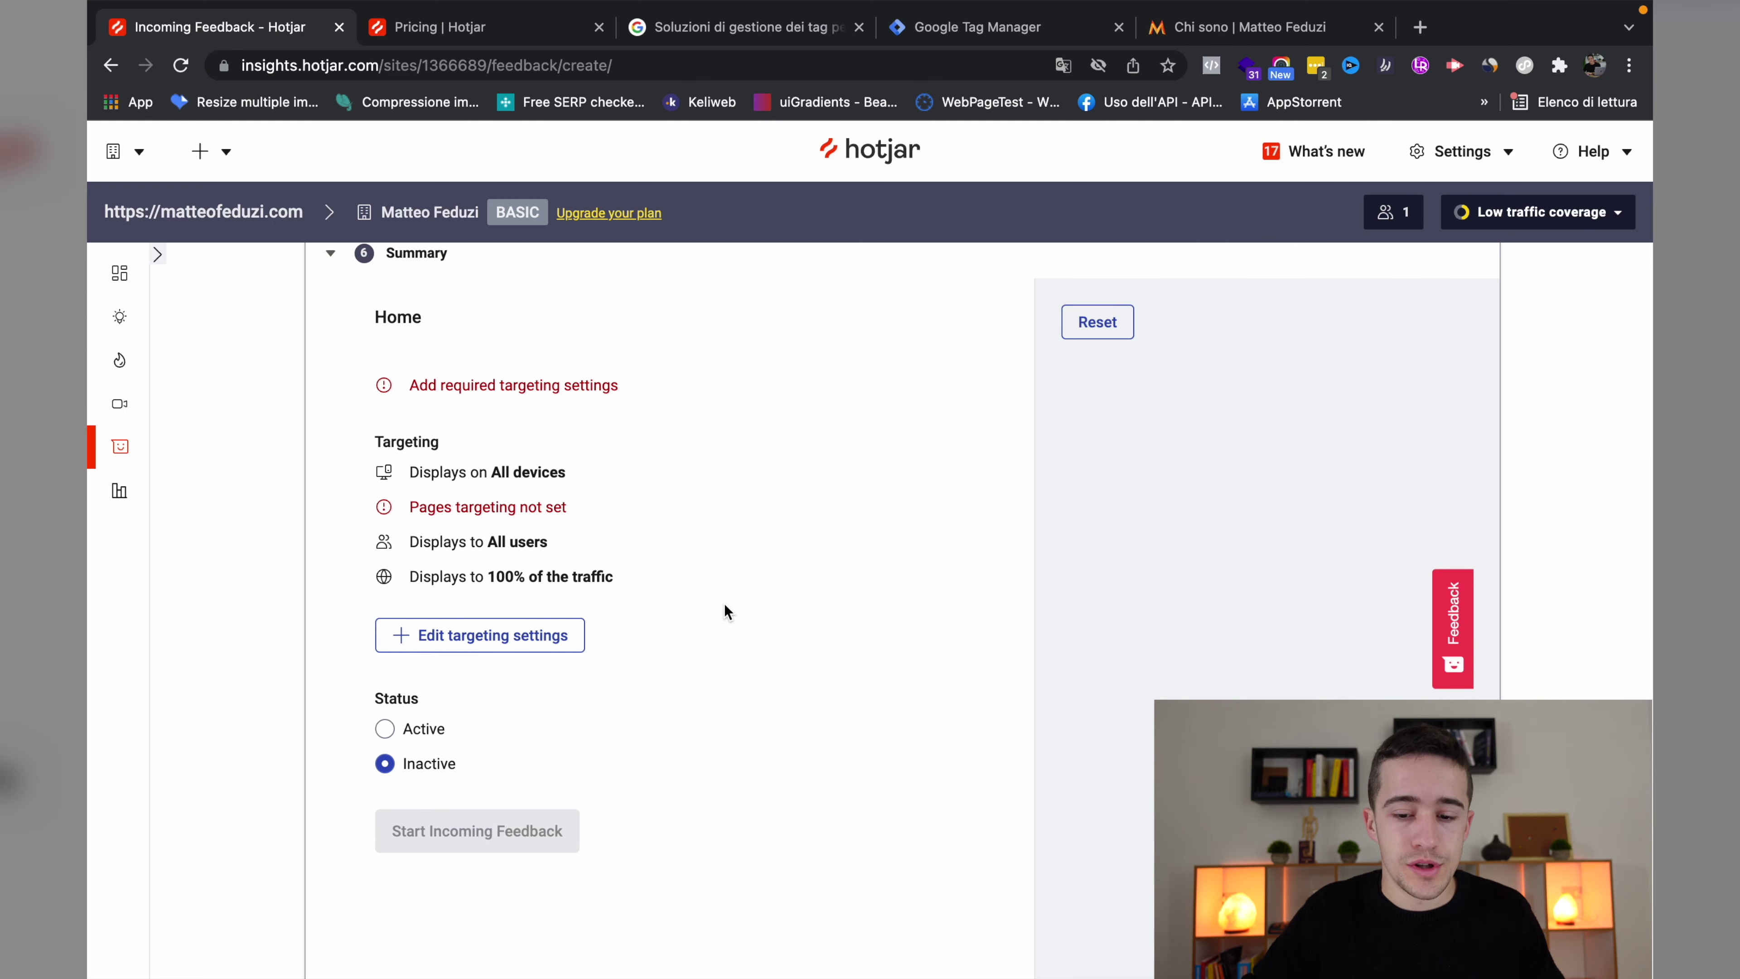